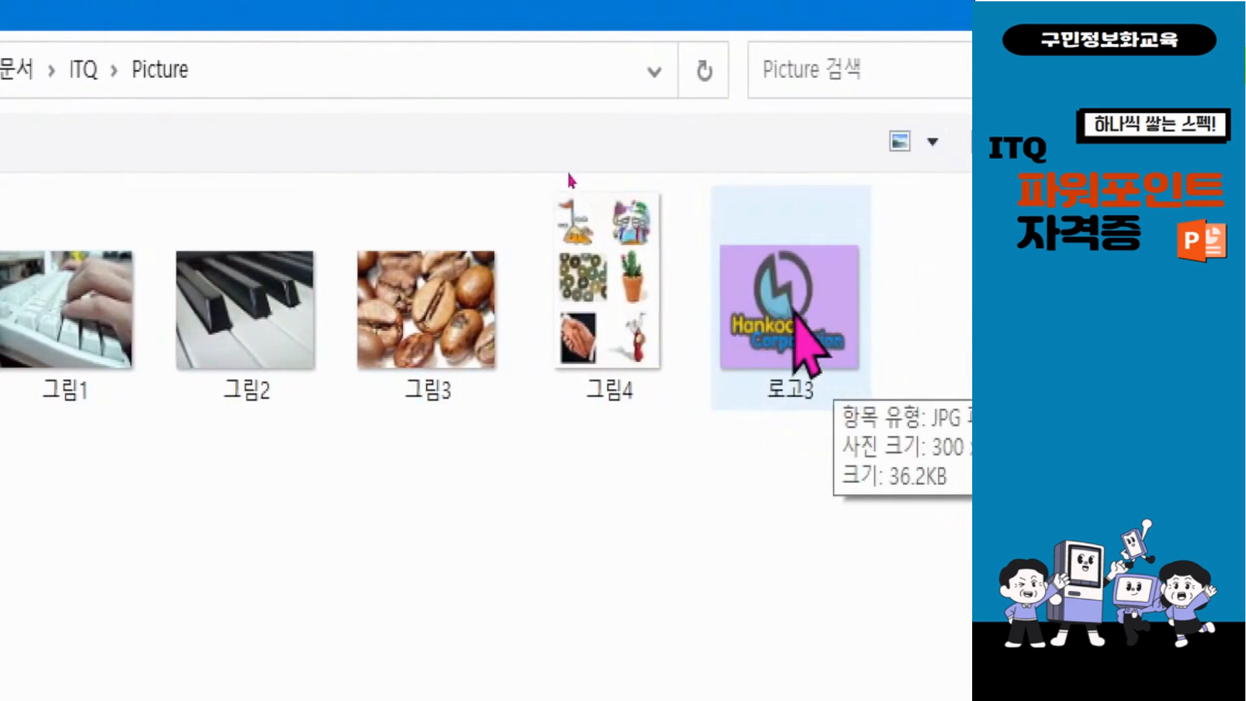
# Step: Insert the logo picture 로고3 from the ITQ Picture folder into the slide master
pyautogui.doubleClick(791, 313)
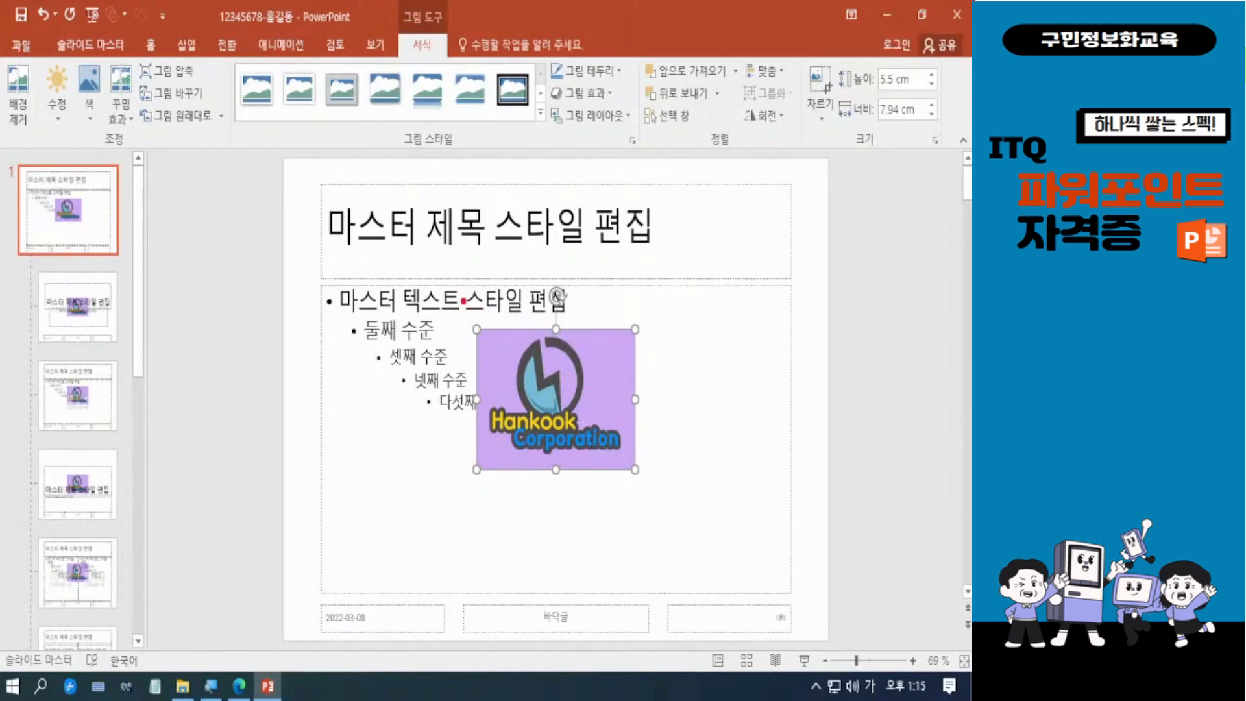
pyautogui.moveTo(464, 300)
pyautogui.mouseDown()
pyautogui.moveTo(626, 501)
pyautogui.moveTo(664, 502)
pyautogui.mouseUp()
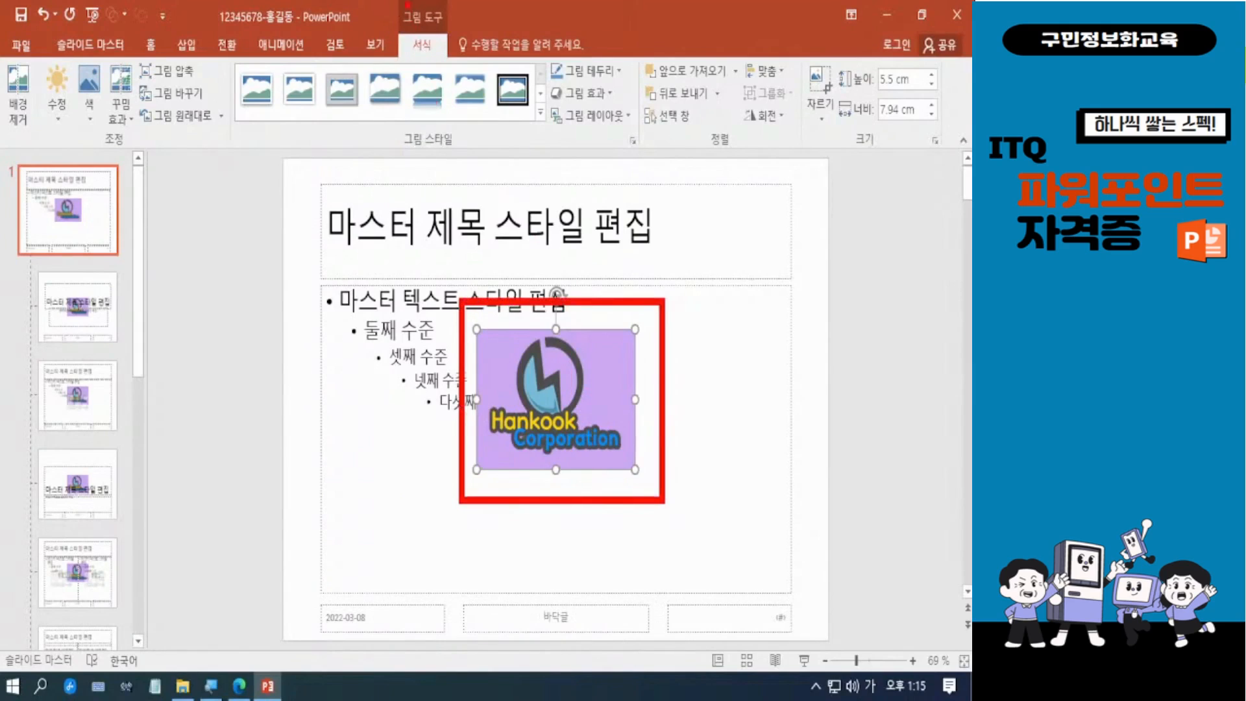
pyautogui.moveTo(390, 2)
pyautogui.mouseDown()
pyautogui.moveTo(419, 61)
pyautogui.moveTo(459, 74)
pyautogui.mouseUp()
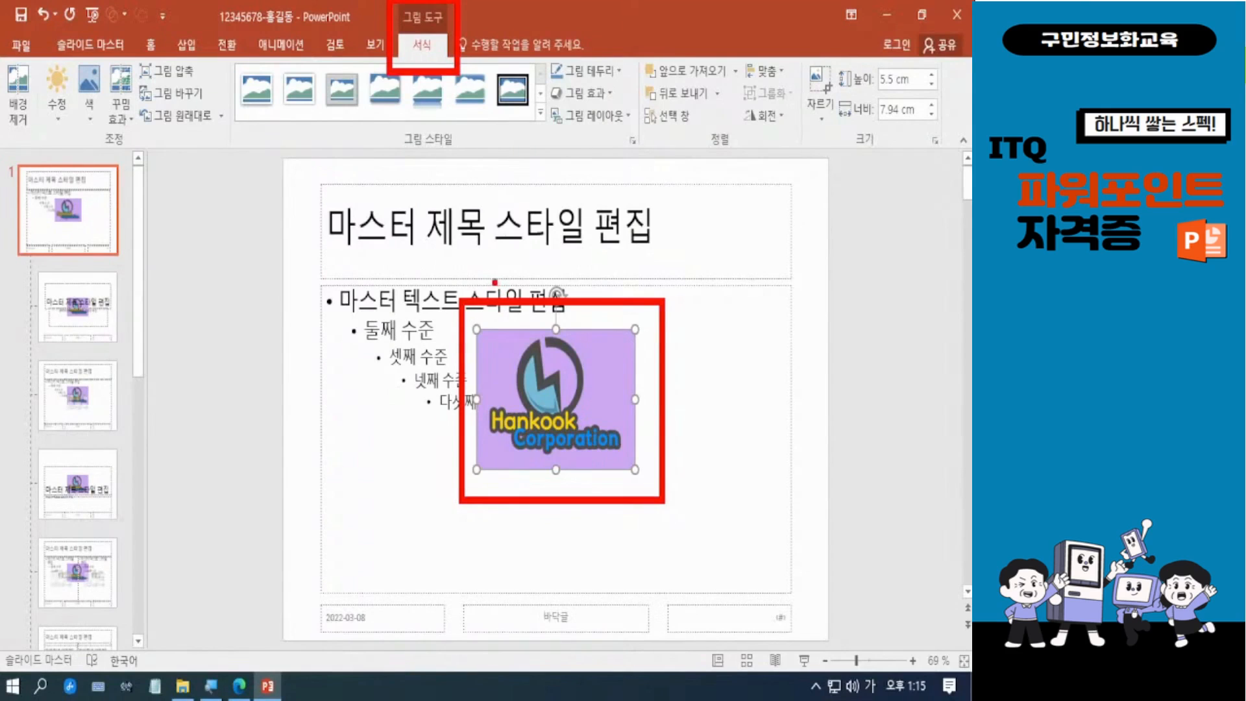
pyautogui.press('Escape')
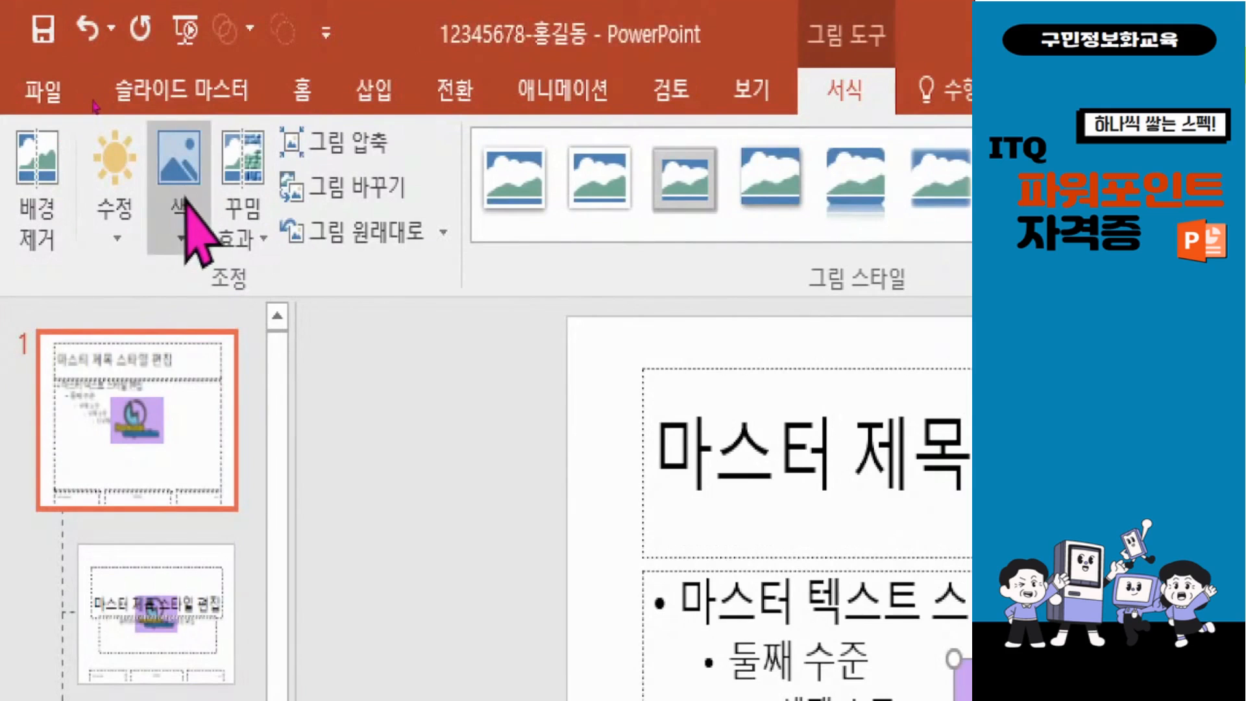
# Step: Make the logo's purple background transparent with Set Transparent Color
pyautogui.click(182, 241)
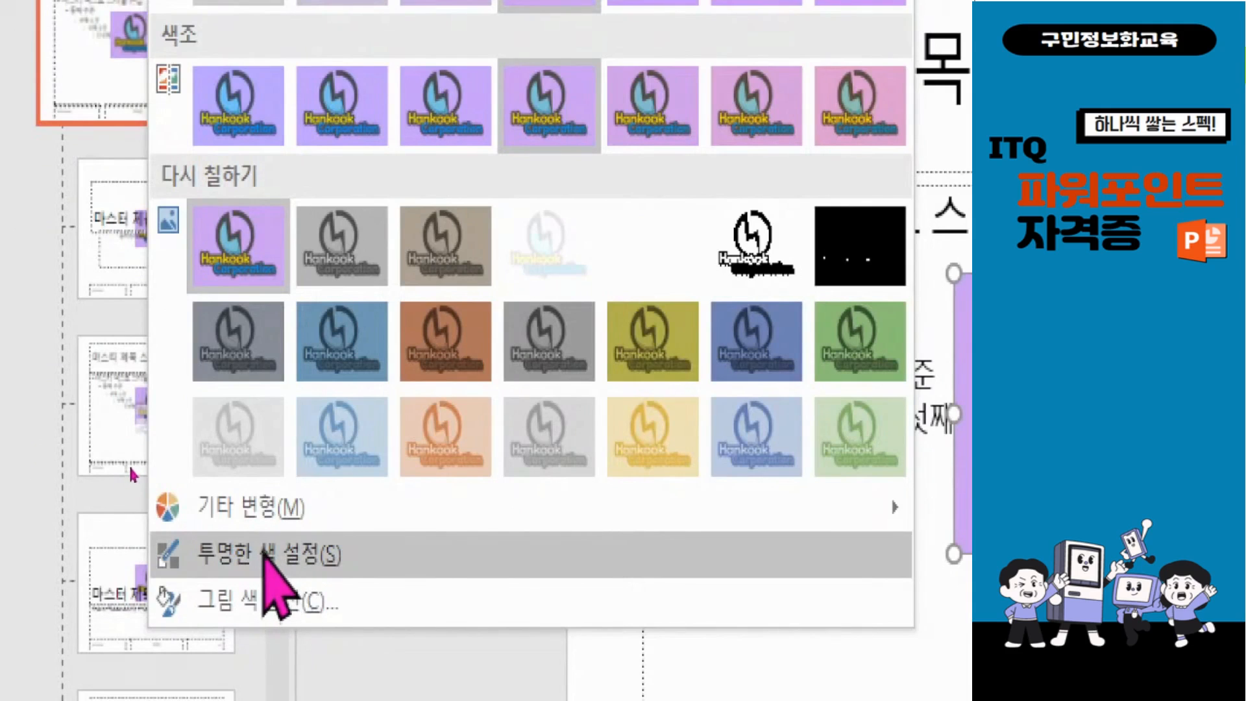
pyautogui.click(264, 557)
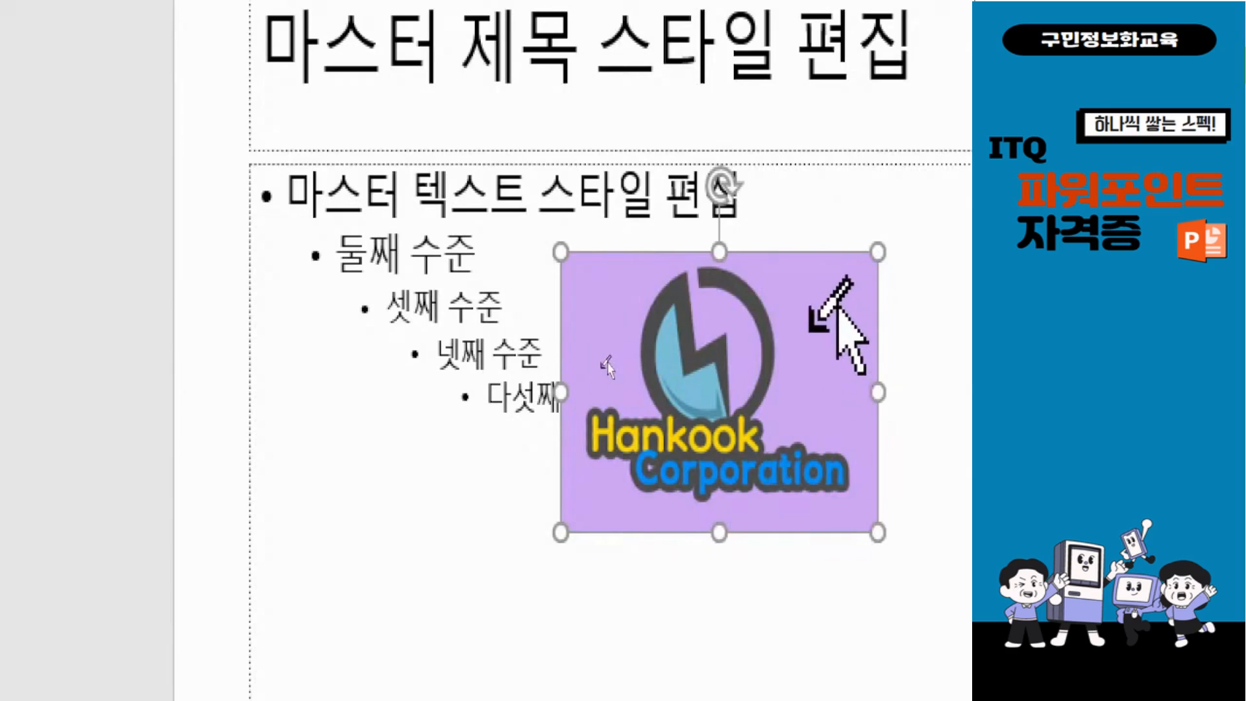
pyautogui.click(604, 364)
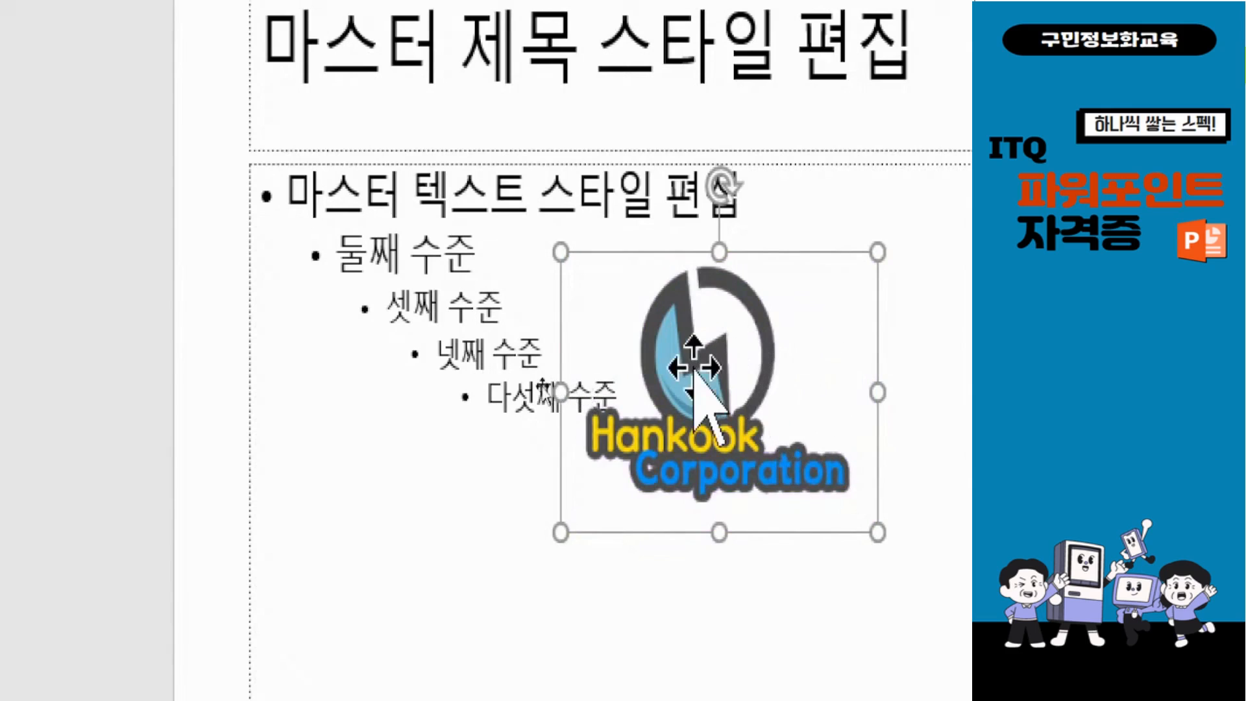
# Step: Move the logo to the lower-left corner of the slide master and shrink it to about 1.52 × 2.19 cm
pyautogui.moveTo(578, 369); pyautogui.dragTo(526, 397)
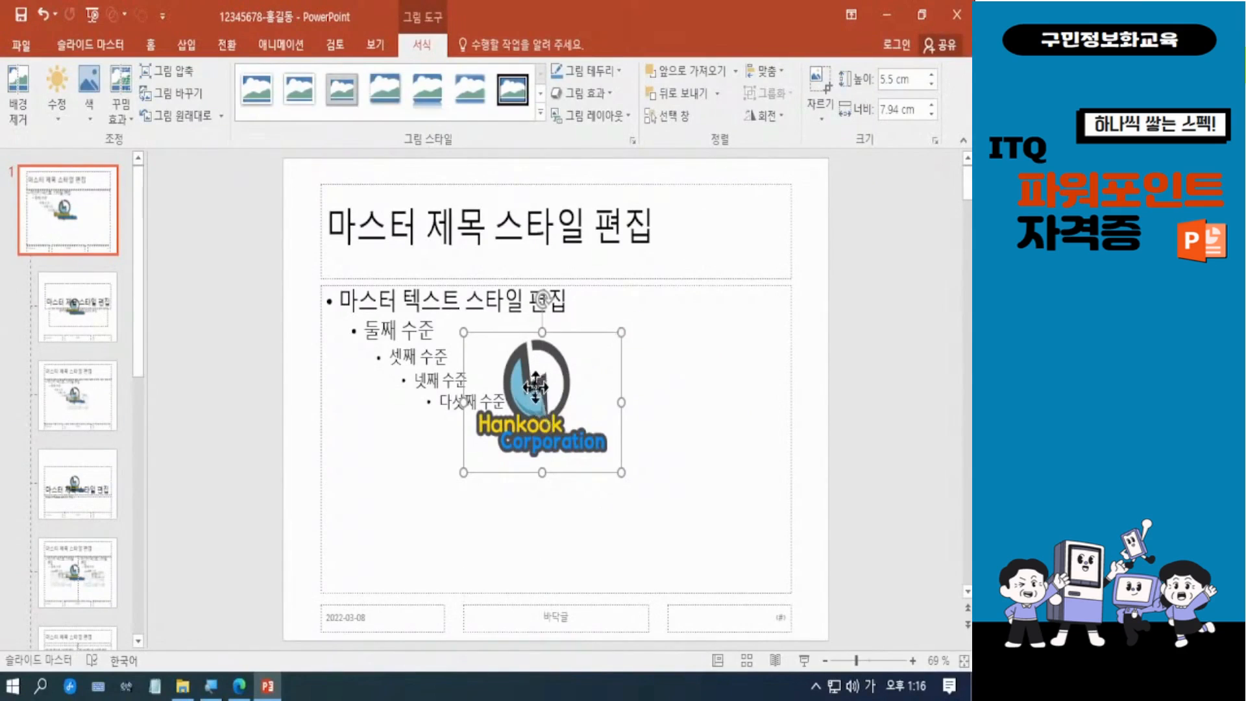
pyautogui.moveTo(531, 388); pyautogui.dragTo(376, 558)
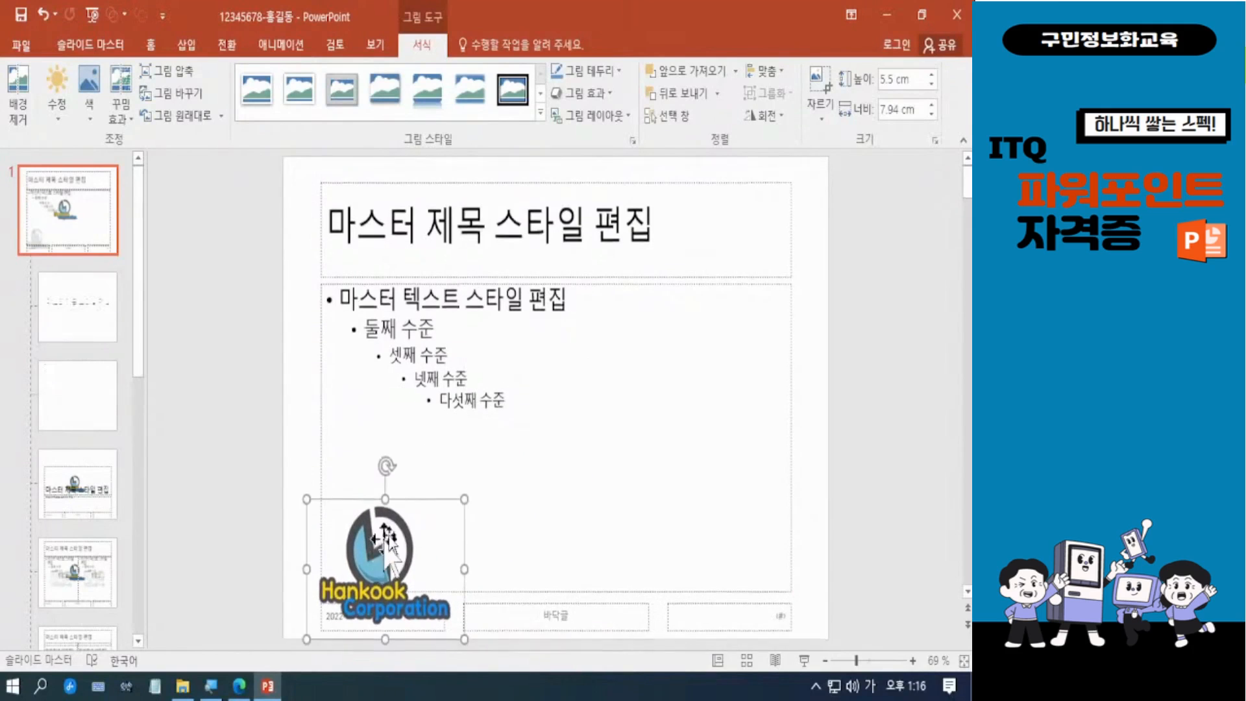
pyautogui.moveTo(464, 500); pyautogui.dragTo(370, 592)
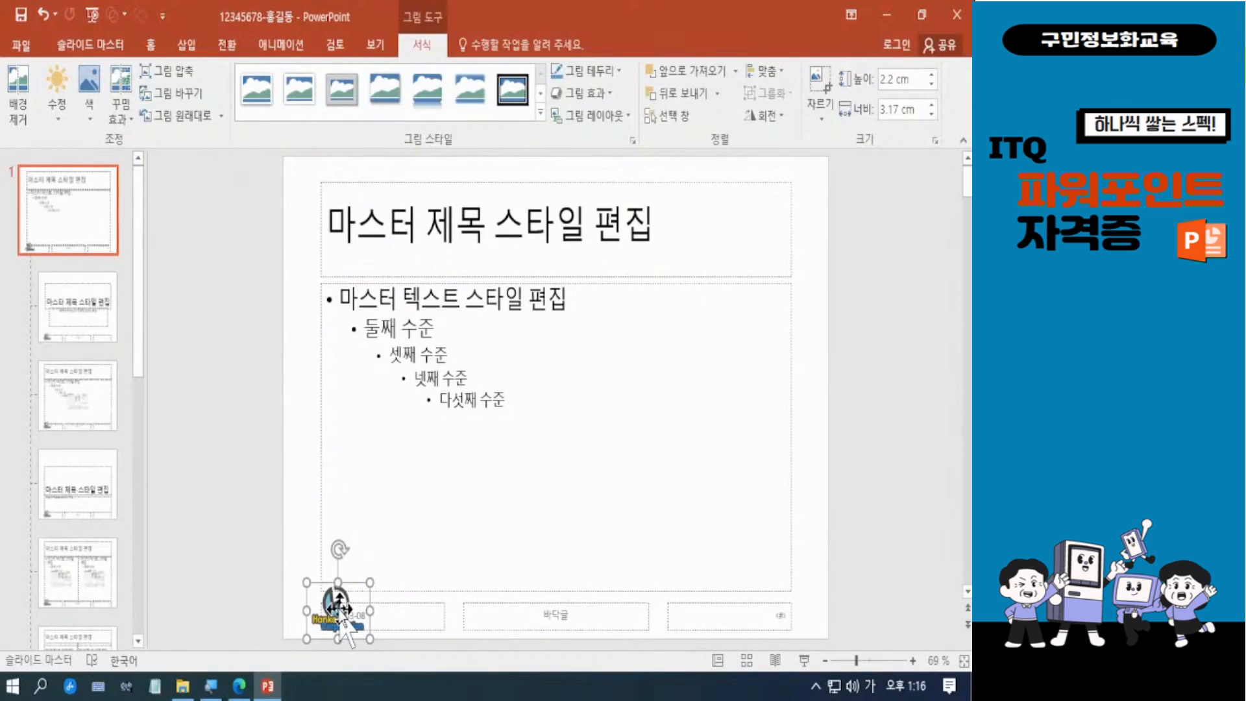
pyautogui.moveTo(370, 583); pyautogui.dragTo(361, 590)
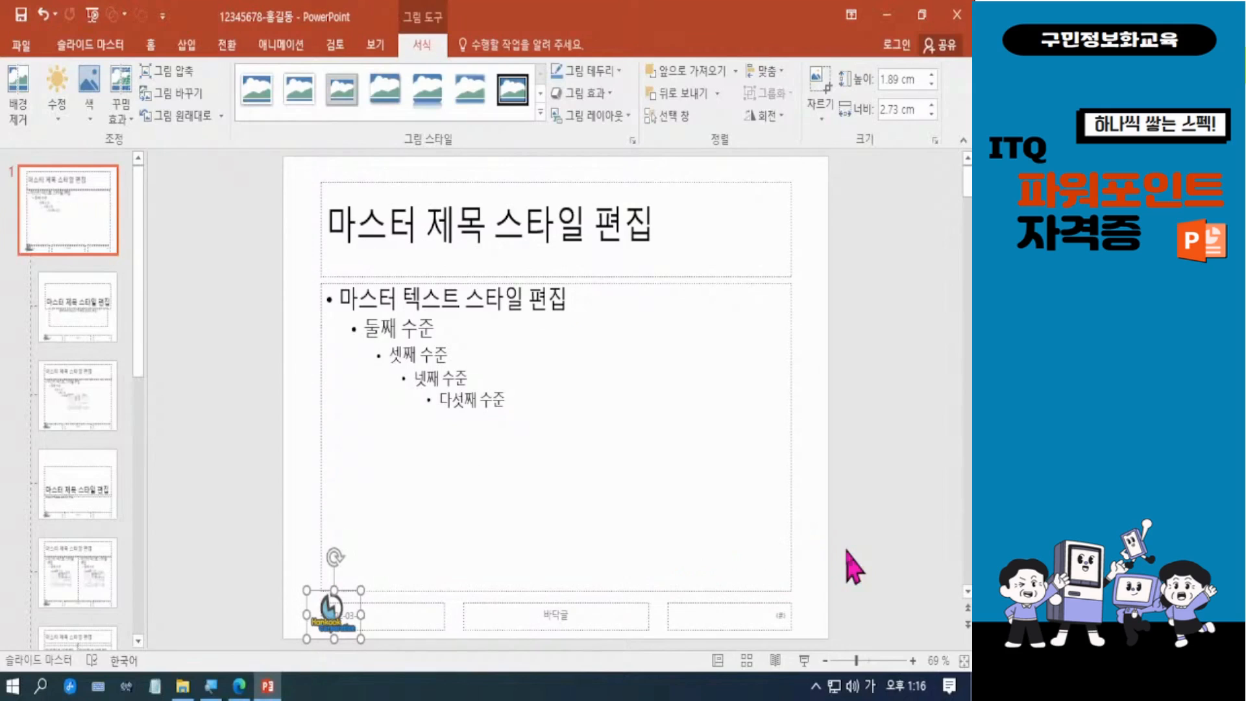
pyautogui.moveTo(361, 590); pyautogui.dragTo(350, 599)
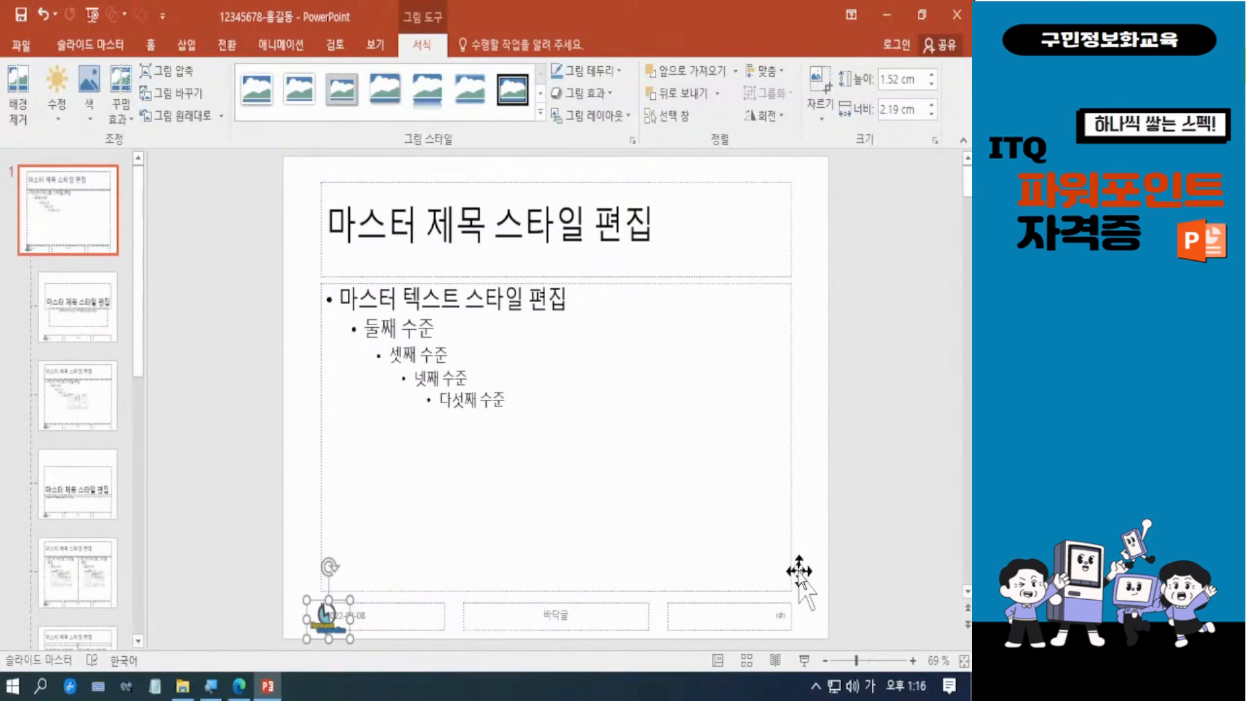
pyautogui.click(824, 542)
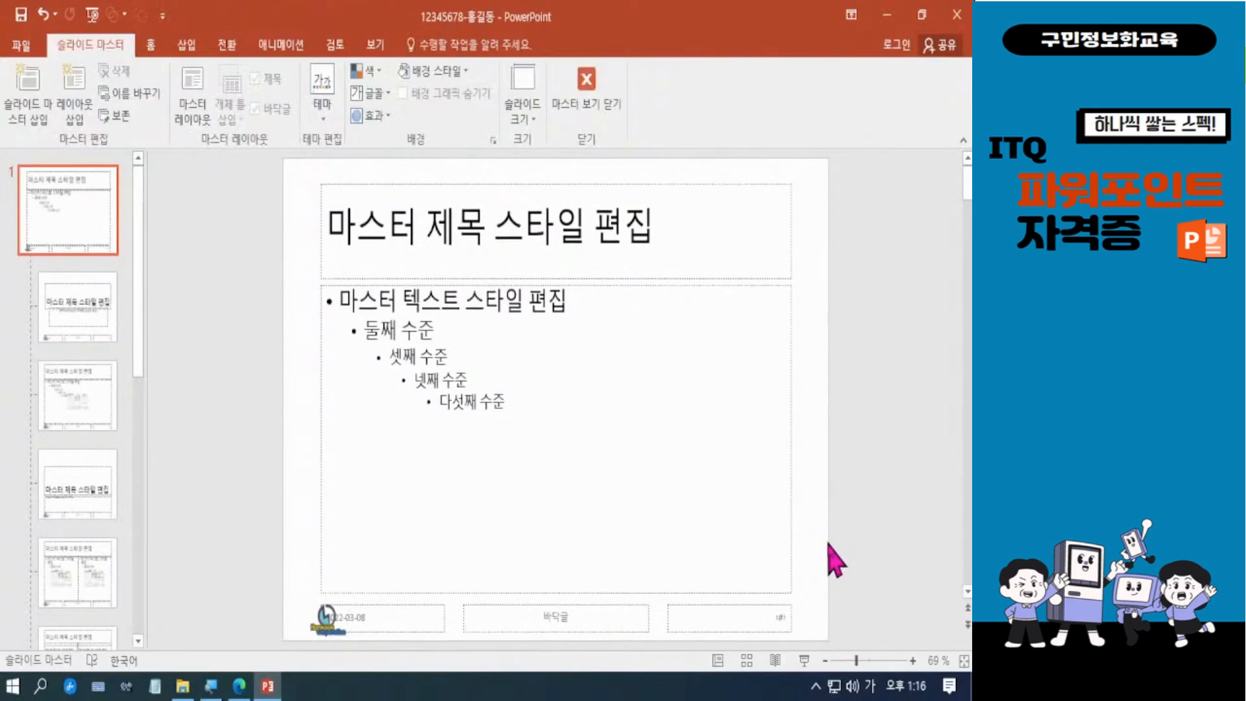
# Step: Enlarge the logo slightly and compare it with the sample slide in 문제1_GP01-08A.pdf in Microsoft Edge, returning to PowerPoint
pyautogui.click(329, 616)
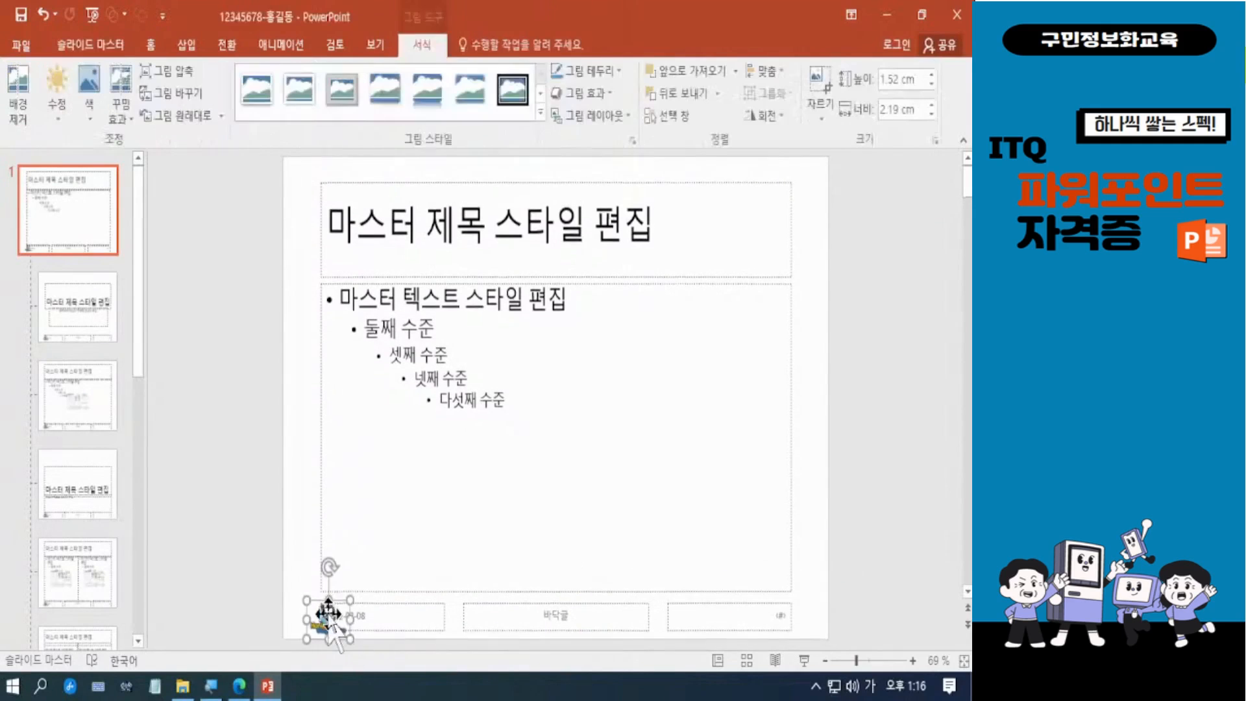
pyautogui.moveTo(350, 599); pyautogui.dragTo(355, 596)
pyautogui.click(810, 551)
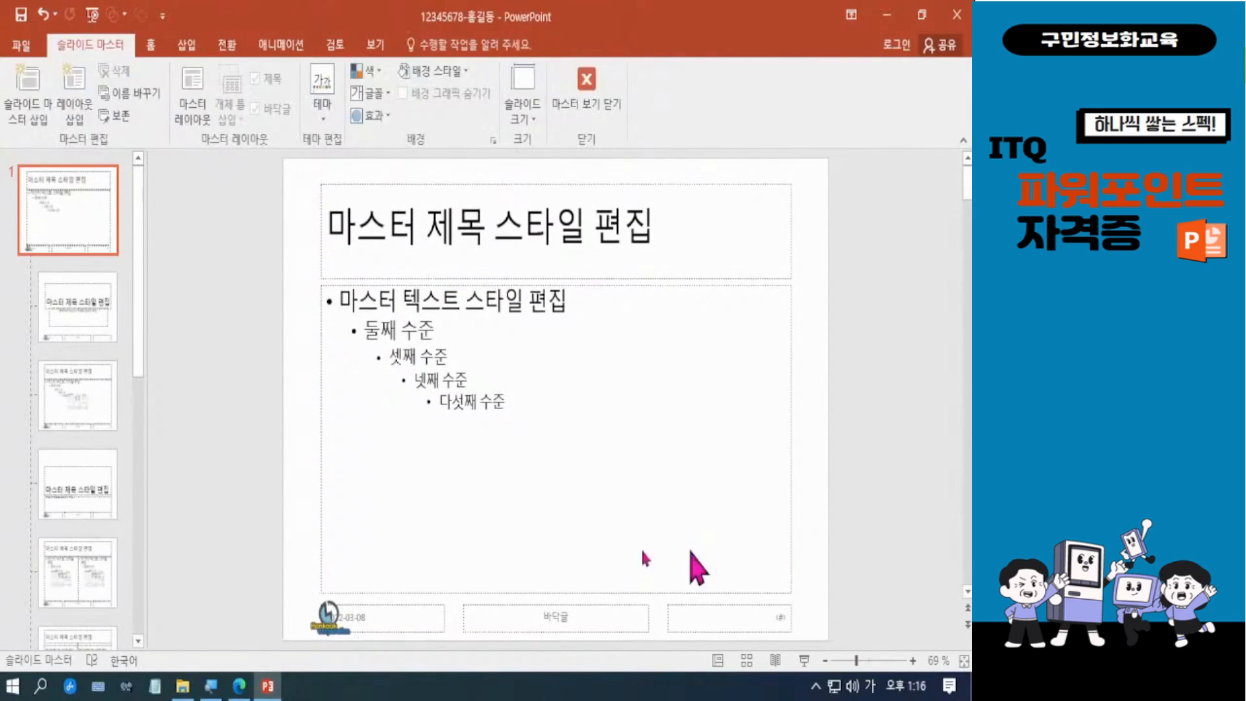
pyautogui.click(239, 688)
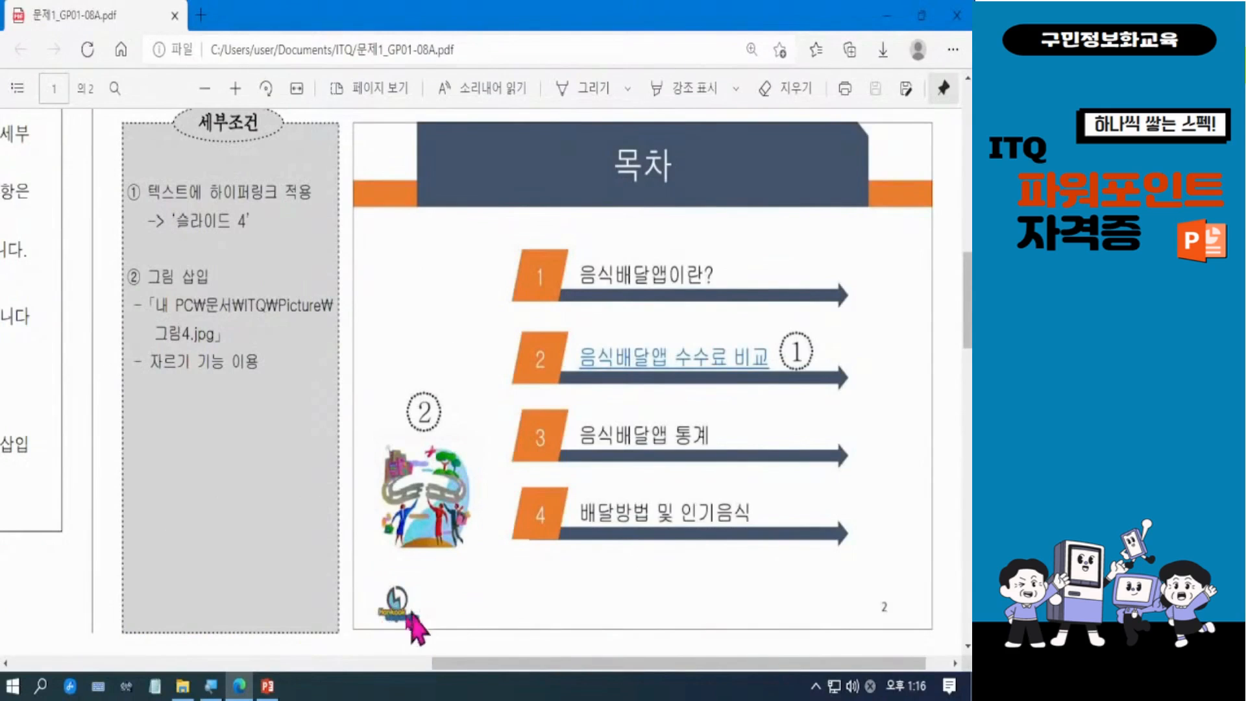
pyautogui.click(265, 693)
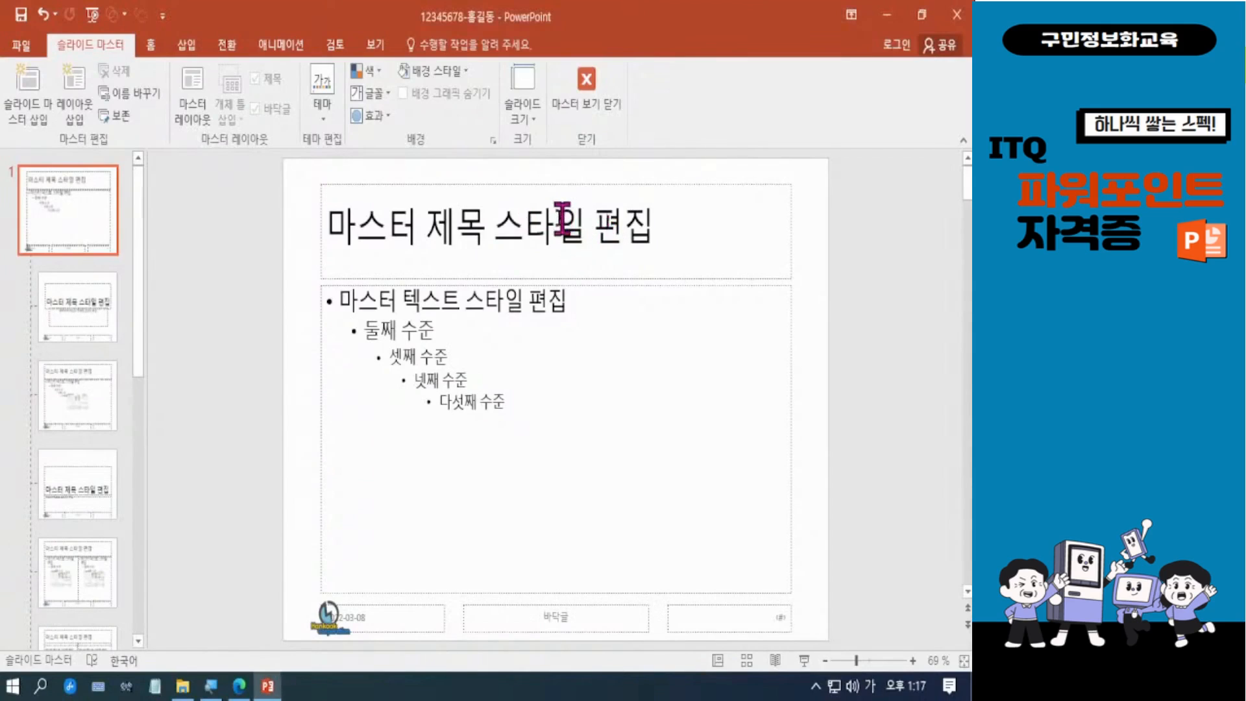
# Step: Move the master title placeholder up to the slide's upper edge and reduce its height slightly
pyautogui.click(586, 183)
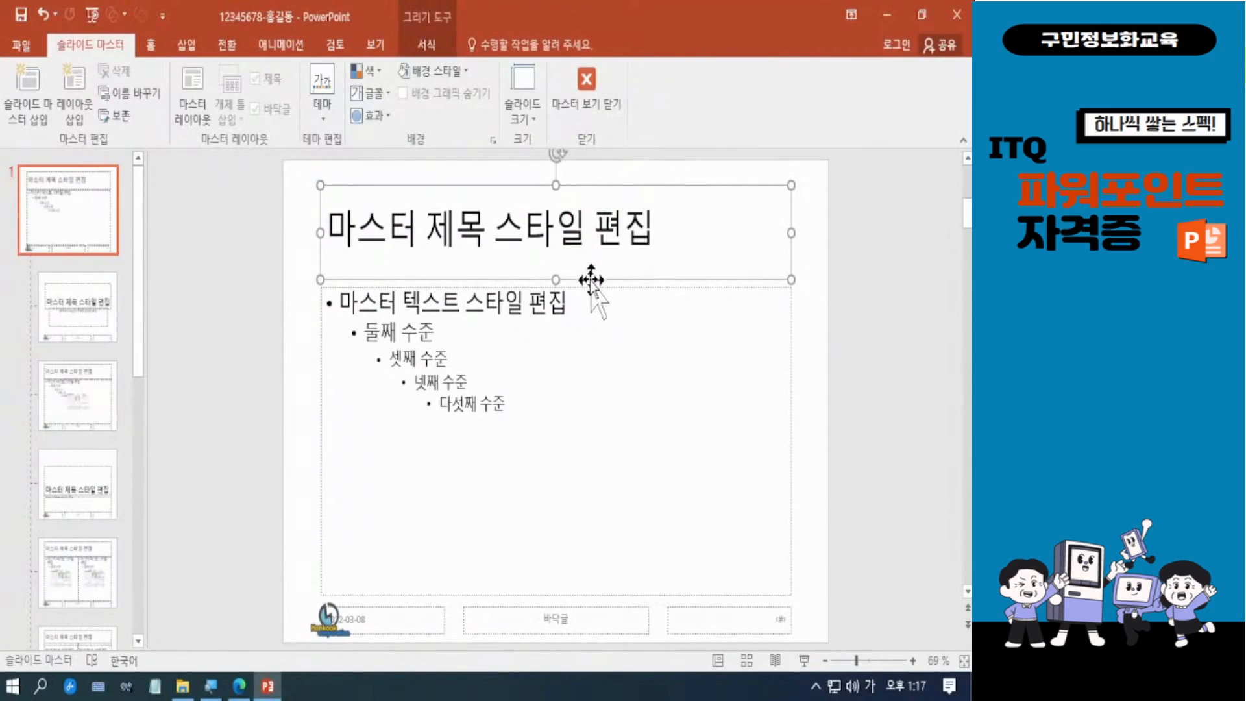
pyautogui.moveTo(591, 280); pyautogui.dragTo(593, 255)
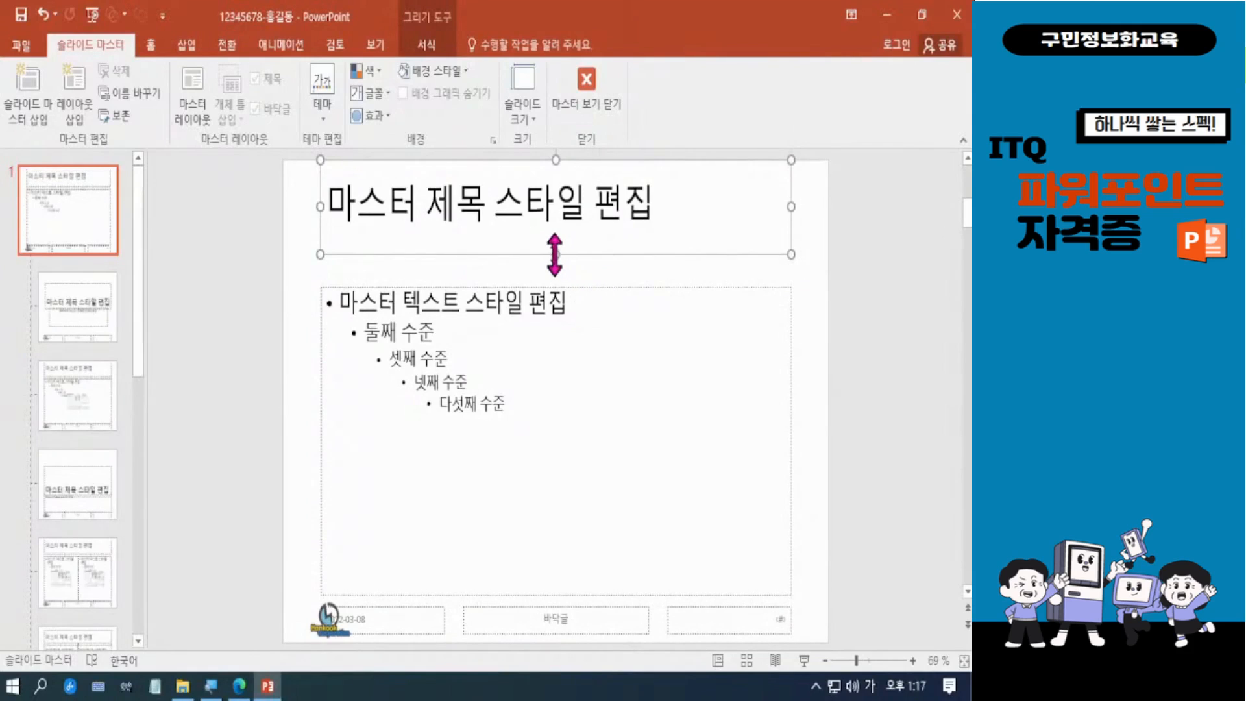
pyautogui.moveTo(555, 254); pyautogui.dragTo(564, 247)
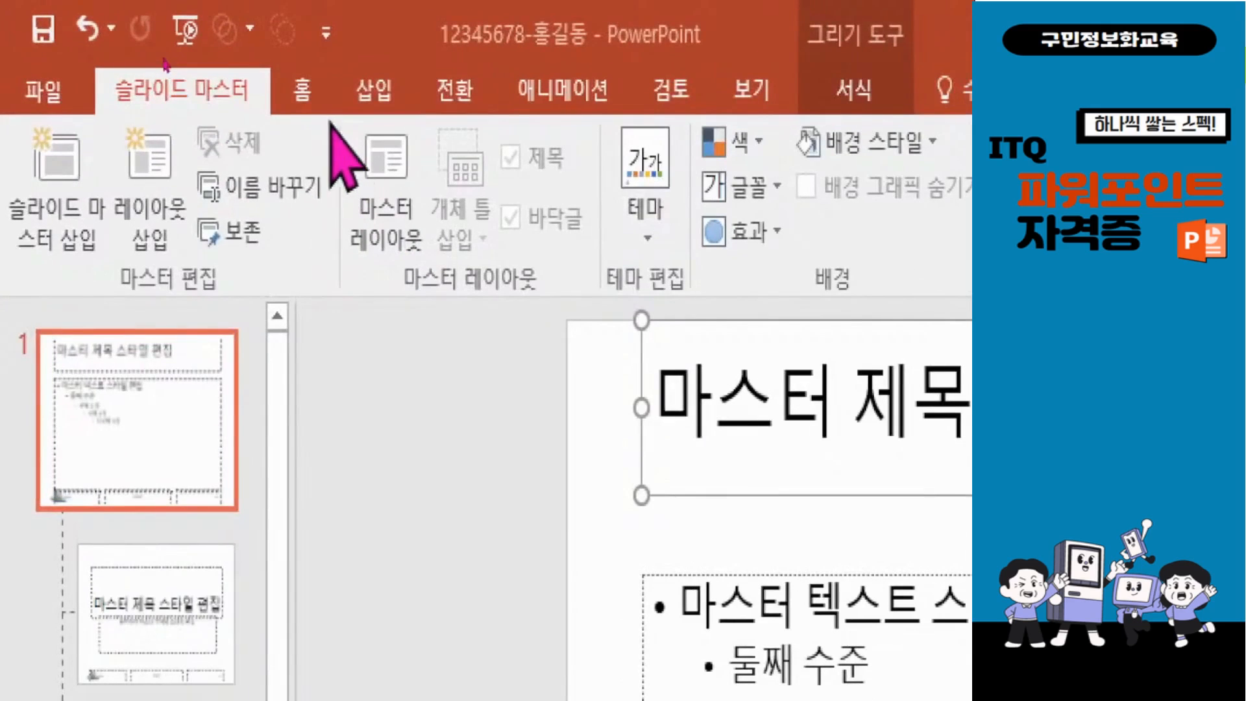
# Step: Format the master title text in 돋움 at 40 pt and centre it
pyautogui.click(302, 92)
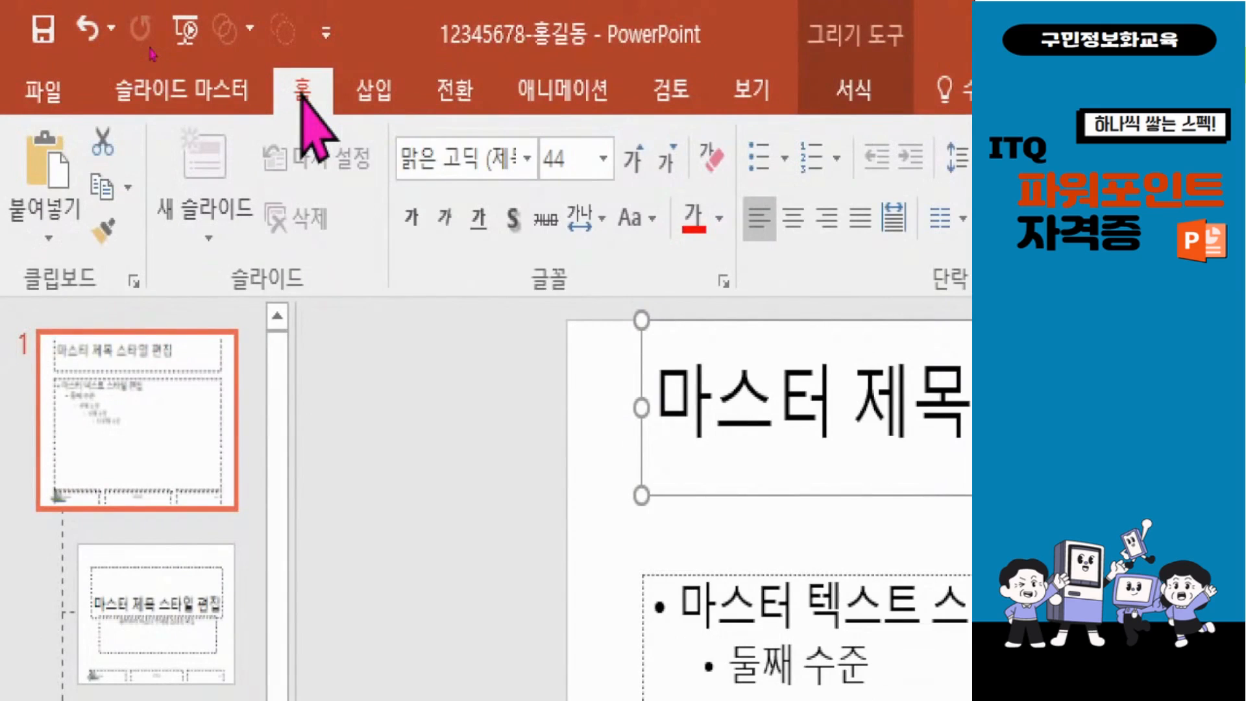
pyautogui.click(427, 159)
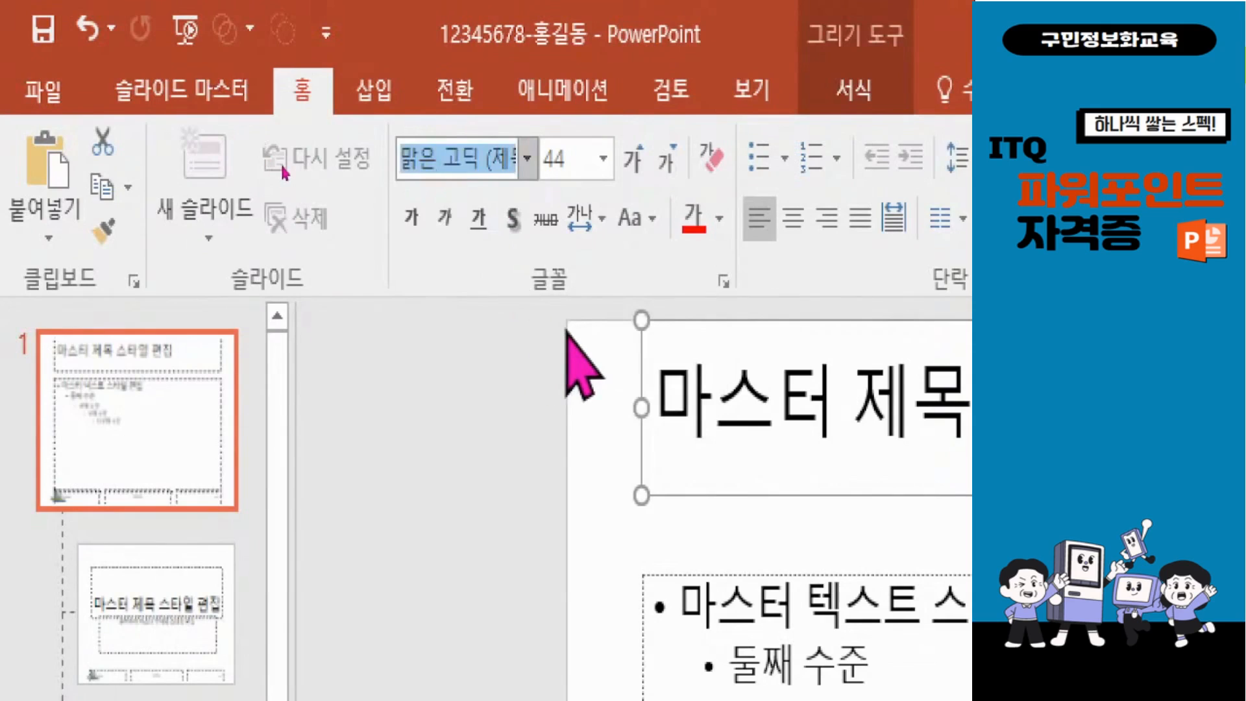
pyautogui.write('돋움')
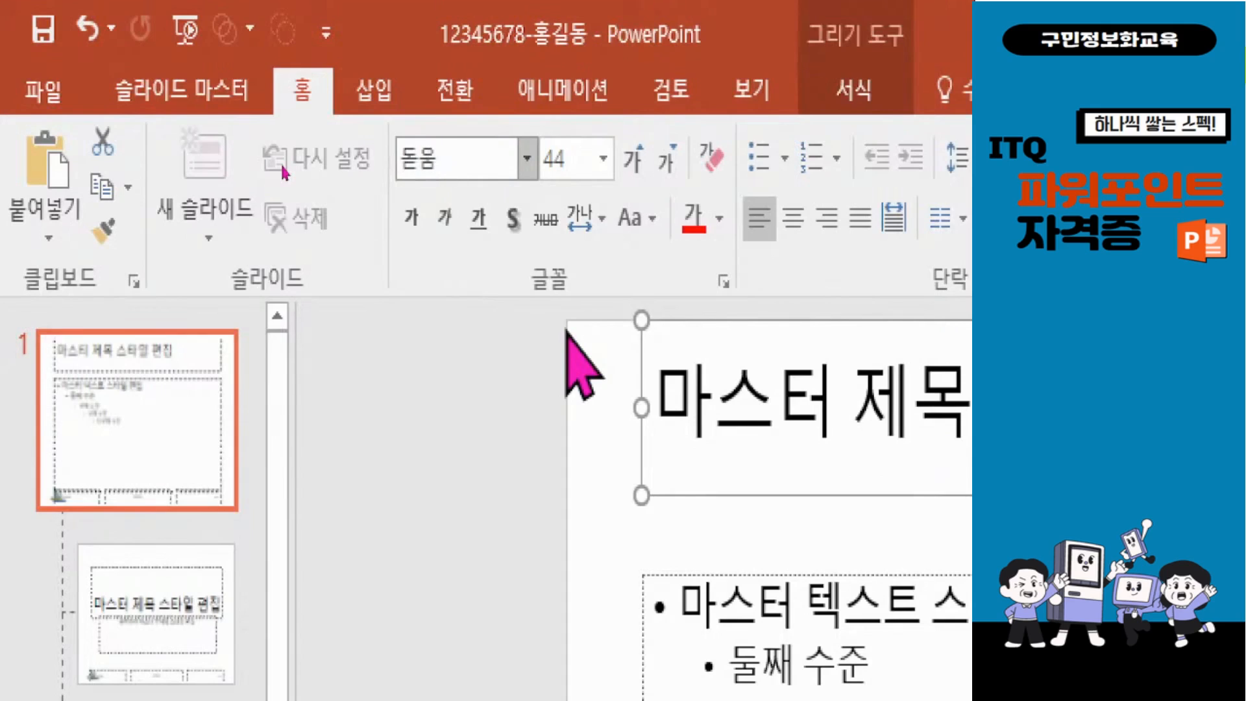
pyautogui.press('Return')
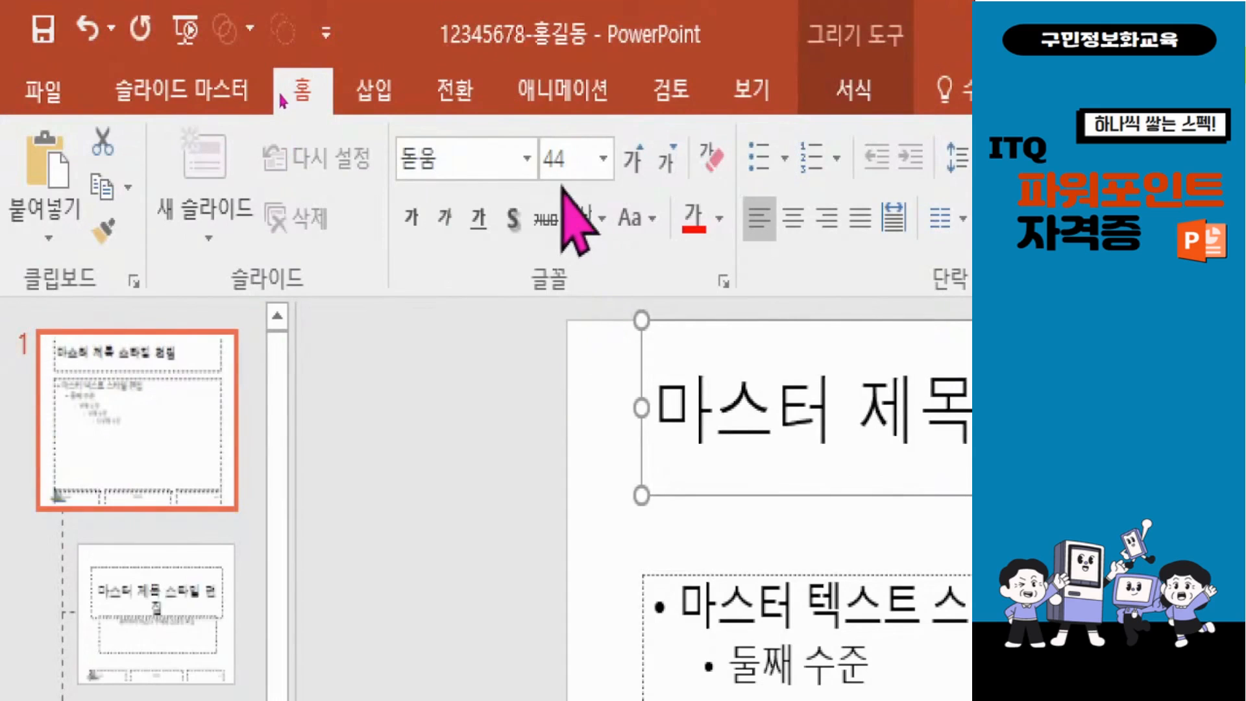
pyautogui.click(604, 159)
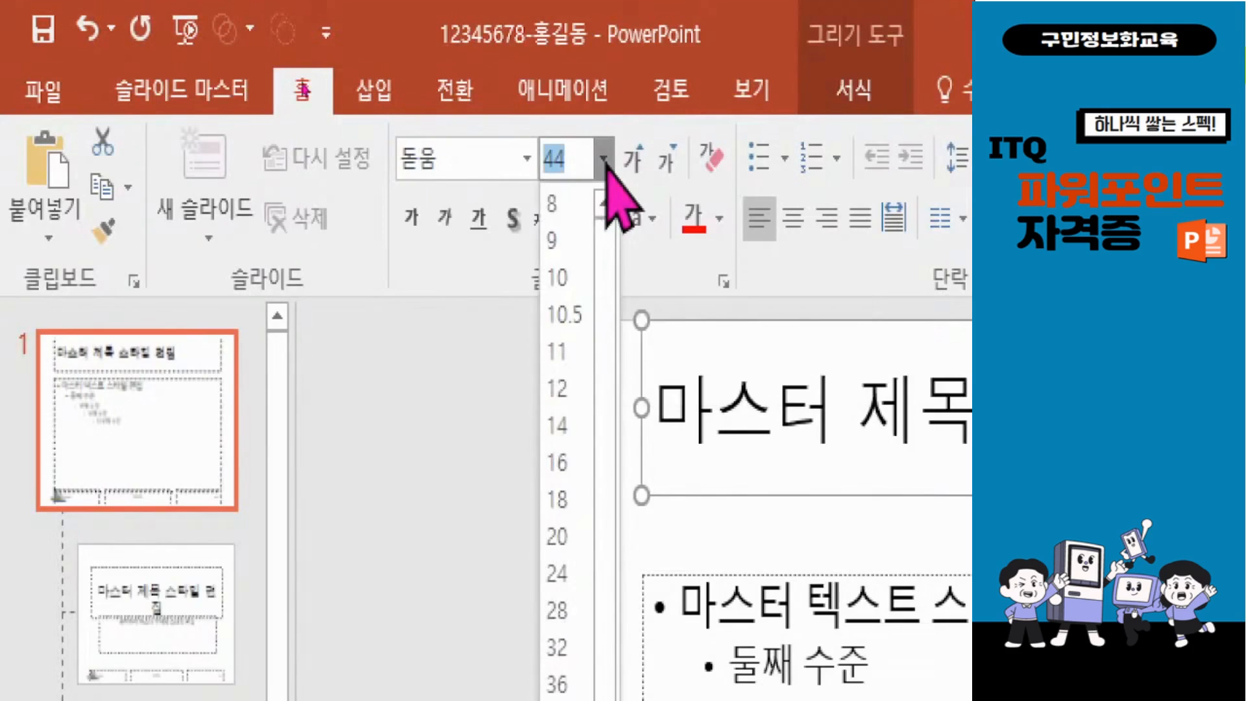
pyautogui.write('40')
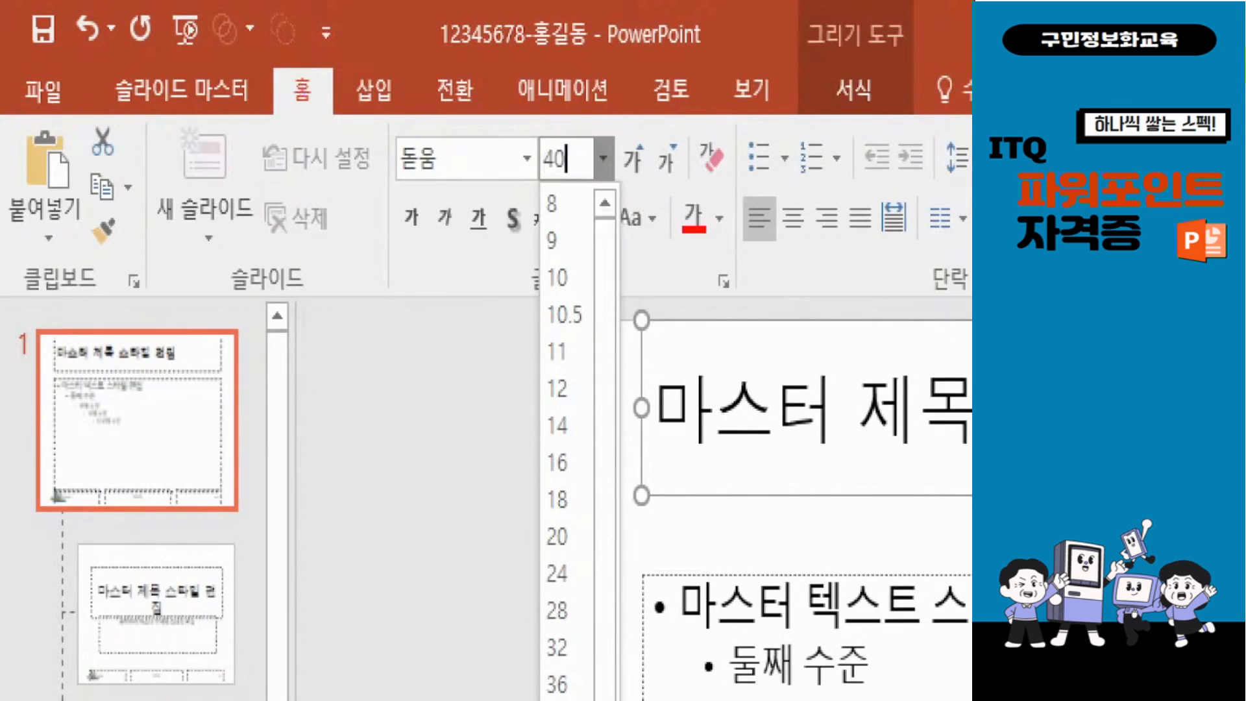
pyautogui.press('Return')
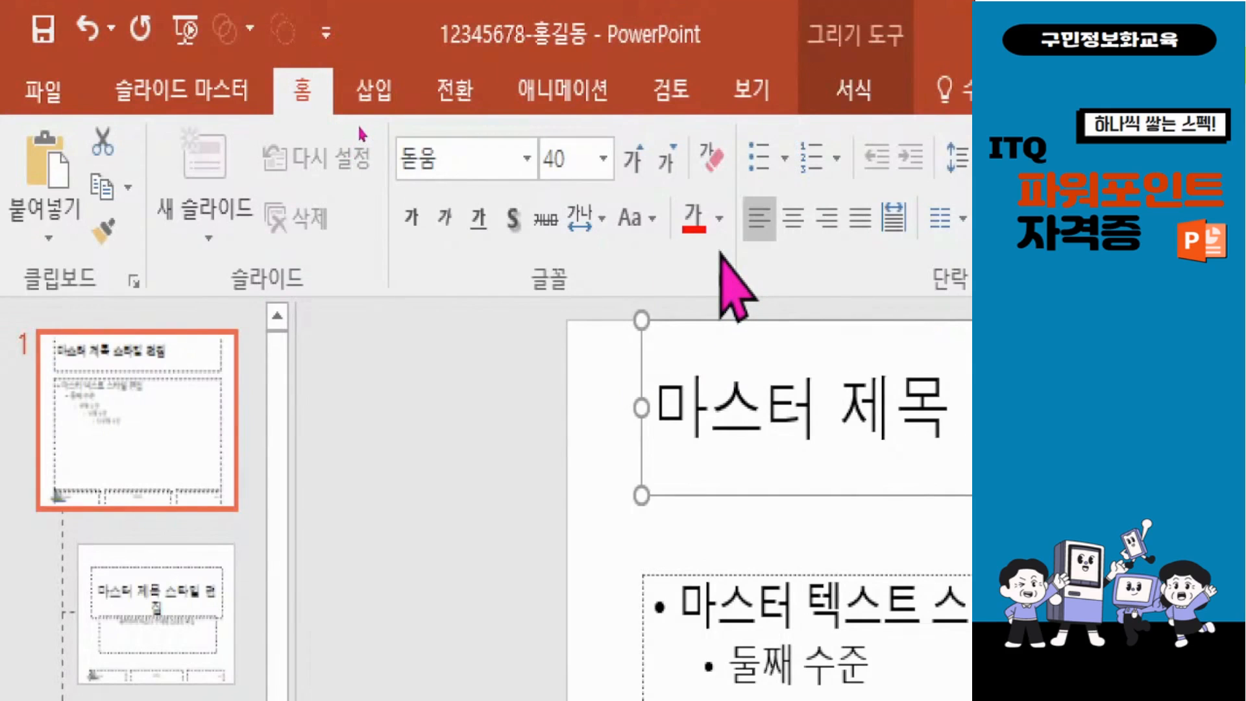
pyautogui.click(795, 221)
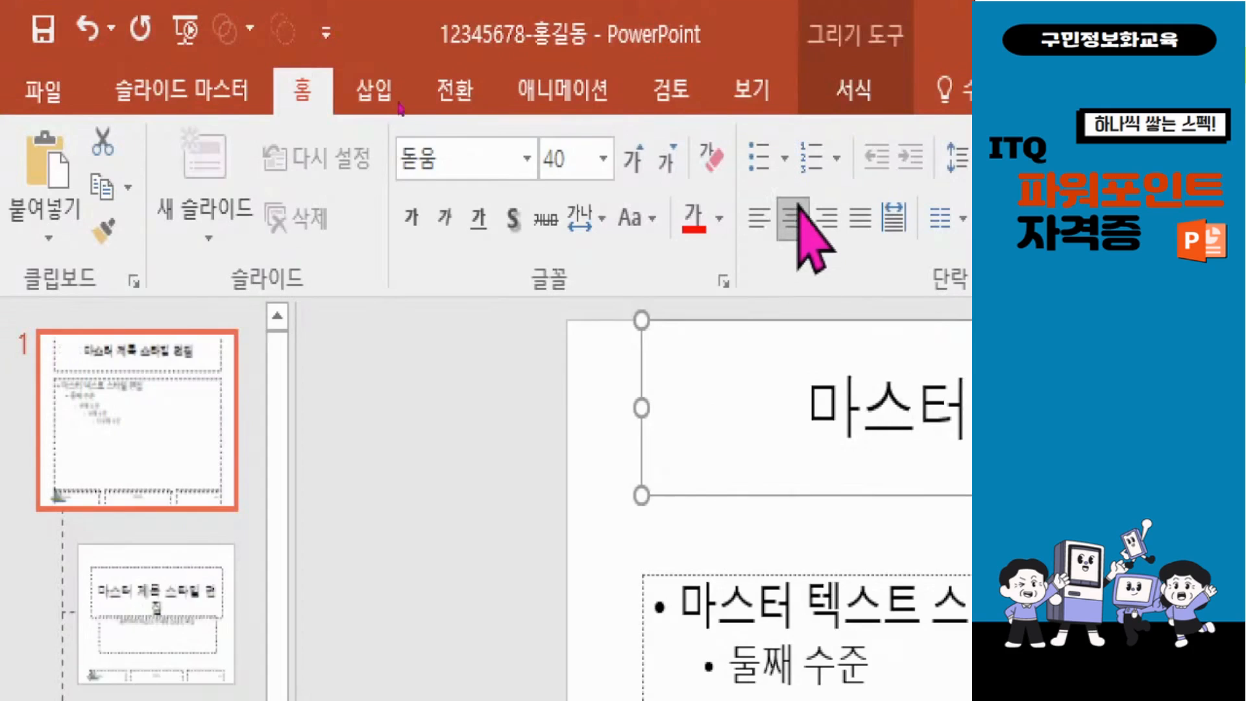
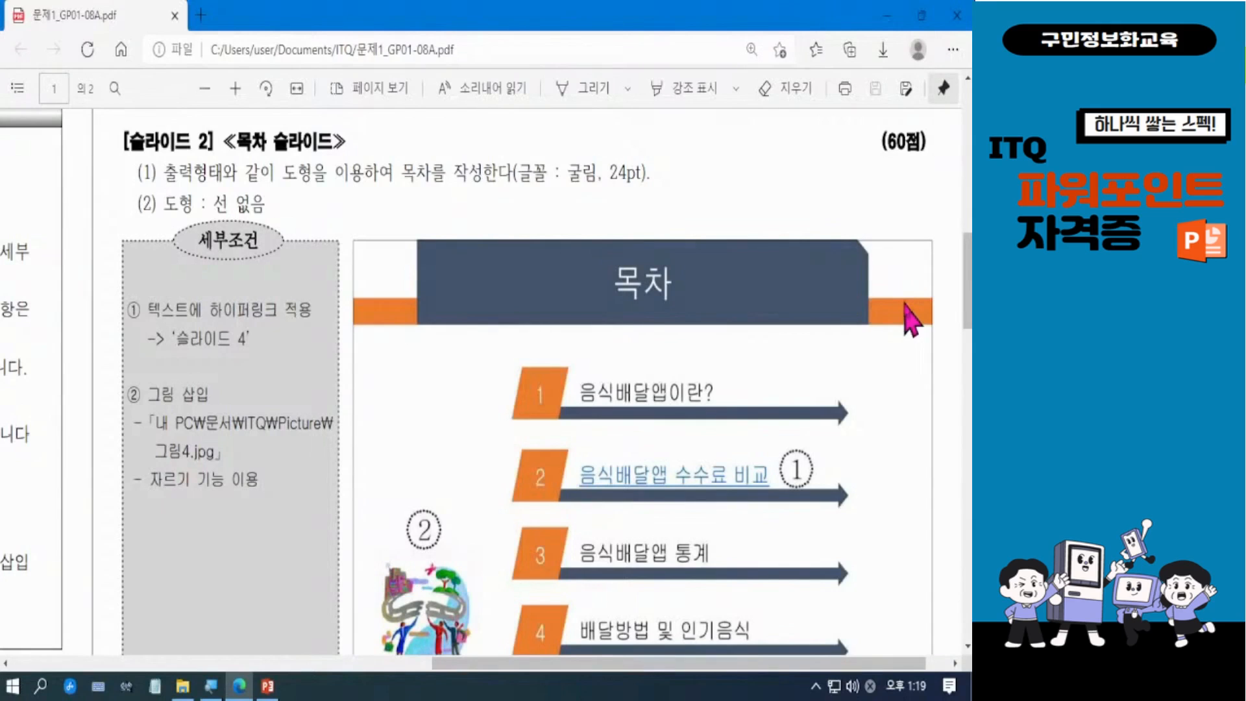
# Step: Examine the sample contents slide's title design in 문제1_GP01-08A.pdf and switch back to PowerPoint
pyautogui.scroll(-2, 918, 304)
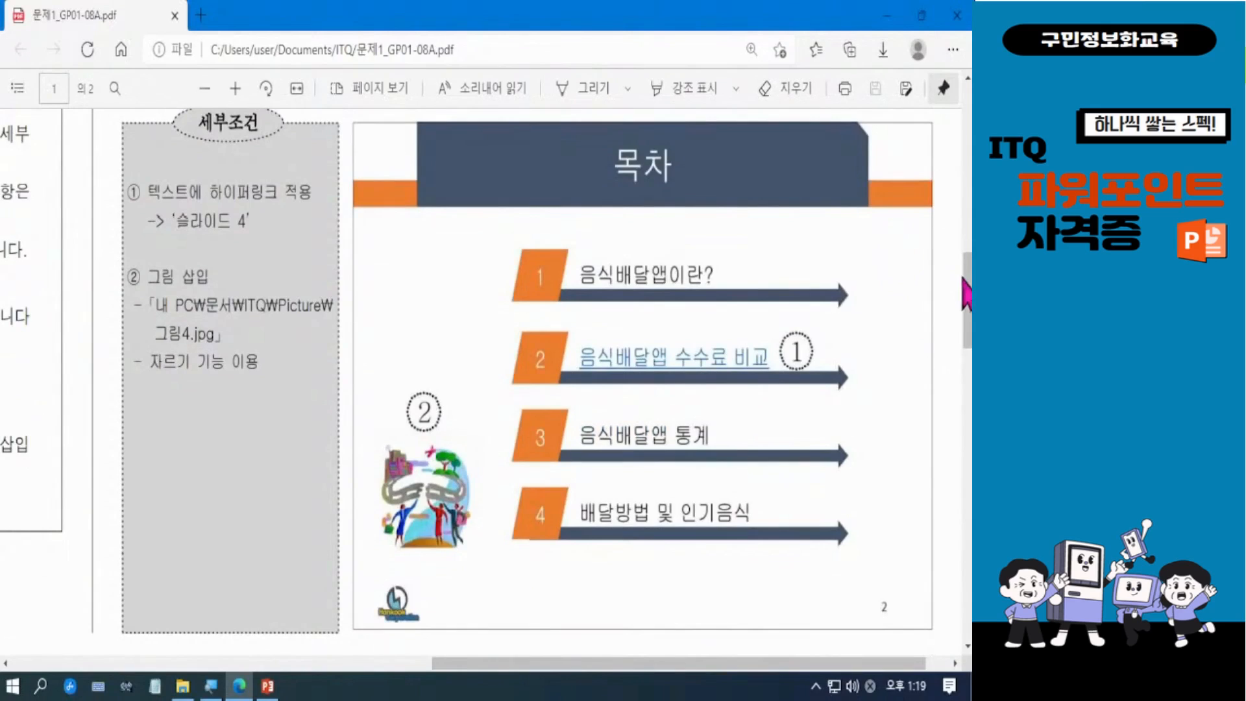
pyautogui.scroll(1, 964, 292)
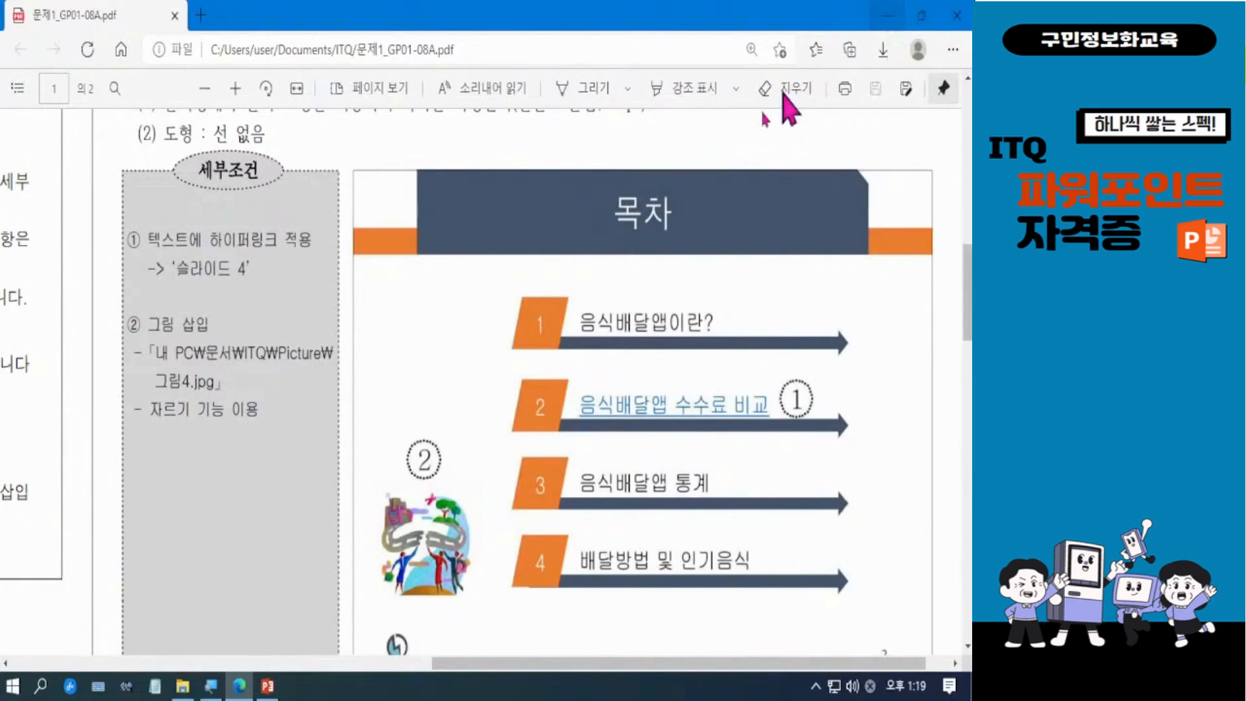
pyautogui.moveTo(268, 693)
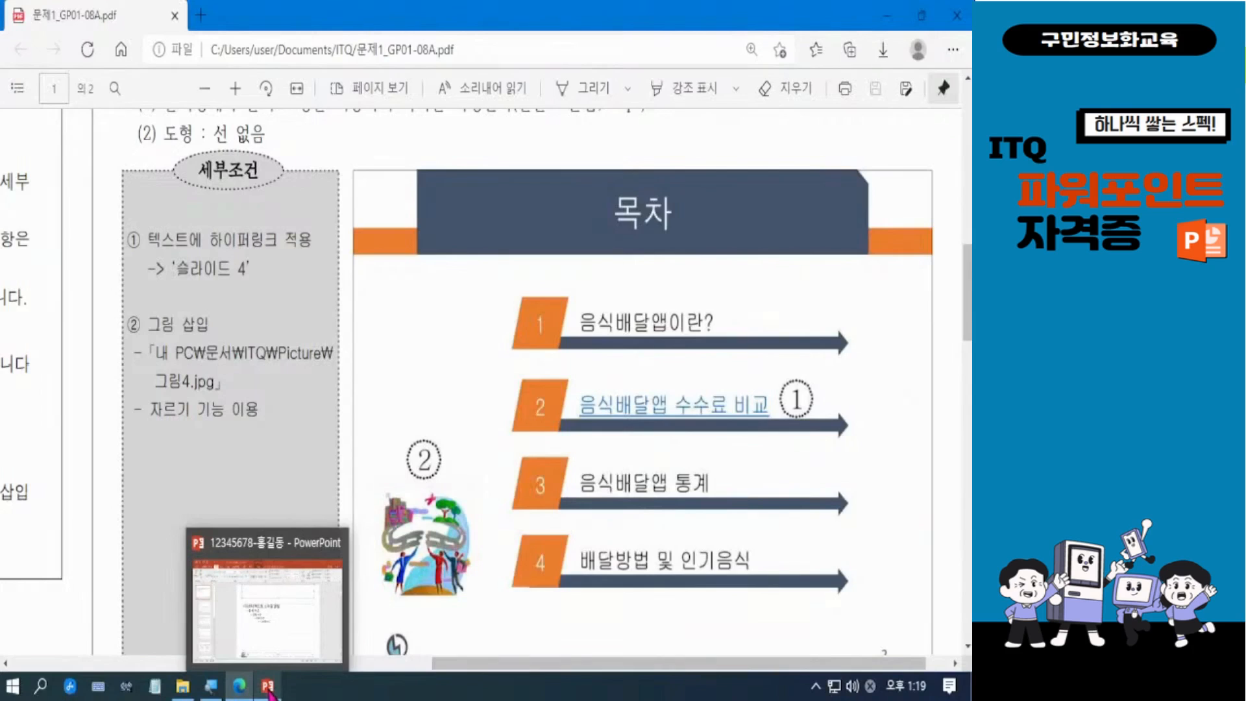
pyautogui.click(271, 693)
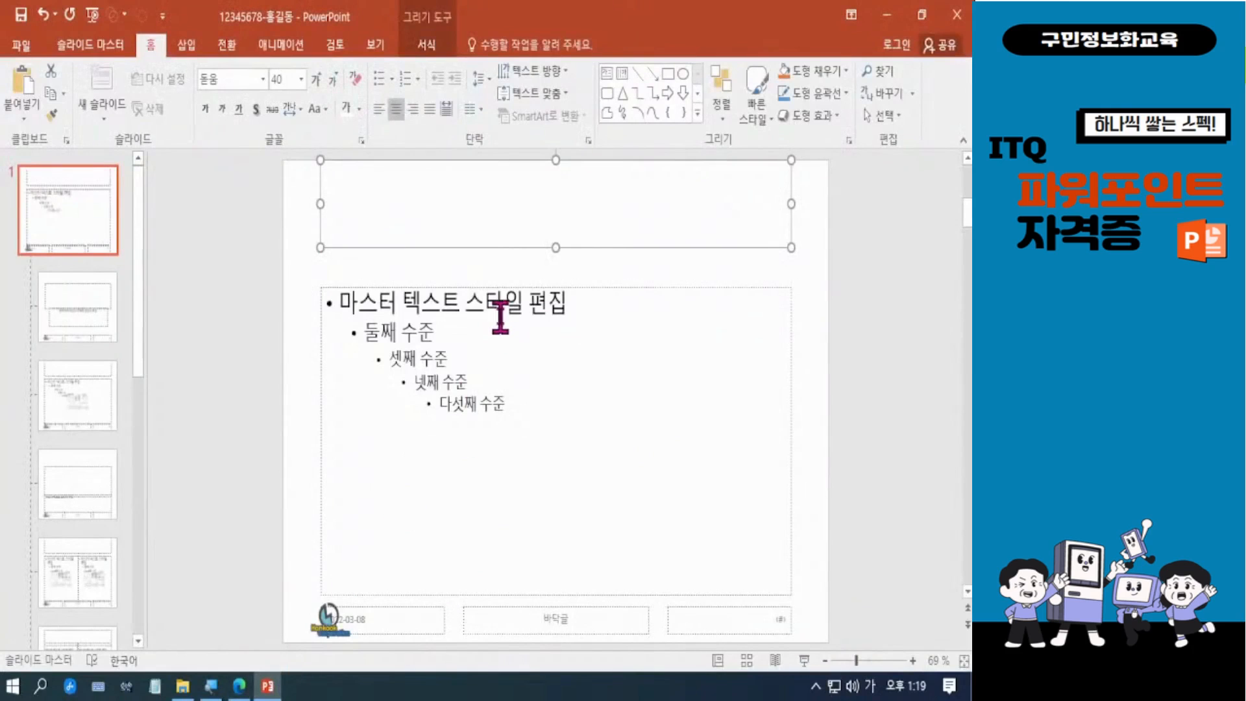
# Step: Draw a full-width rectangle about 27.52 cm wide across the lower title area and reduce its height to about 1.08 cm
pyautogui.click(622, 109)
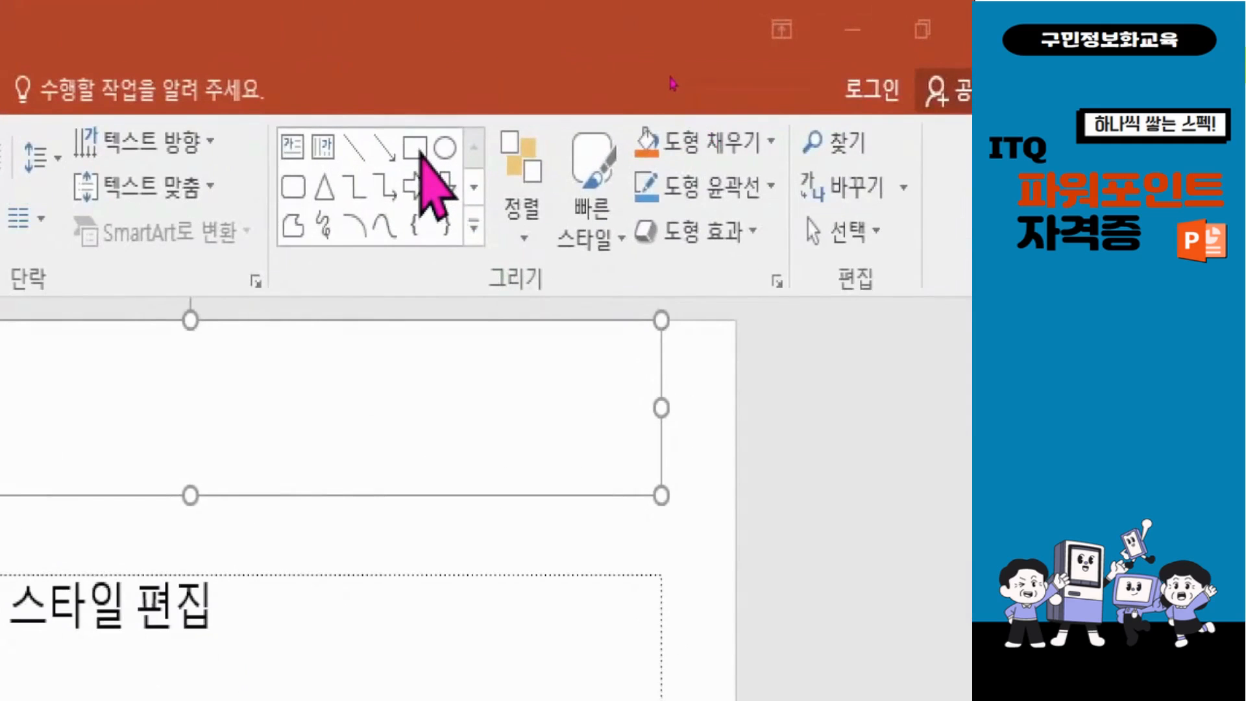
pyautogui.click(420, 152)
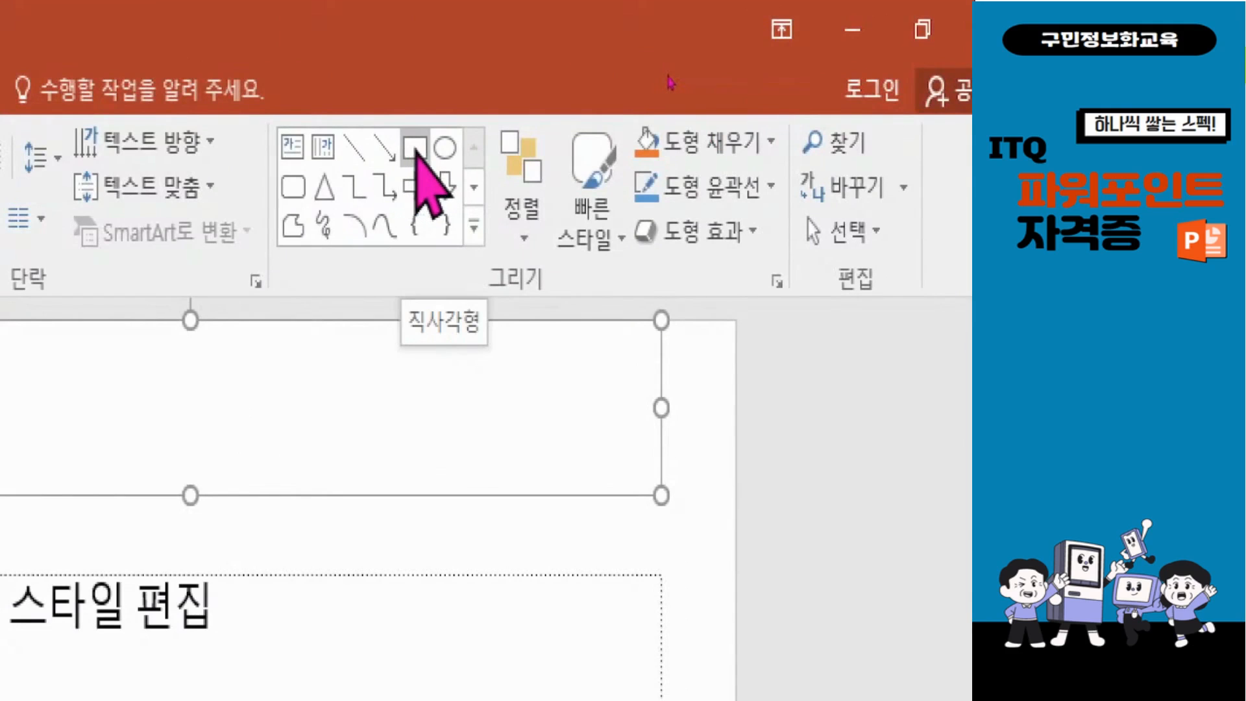
pyautogui.click(474, 224)
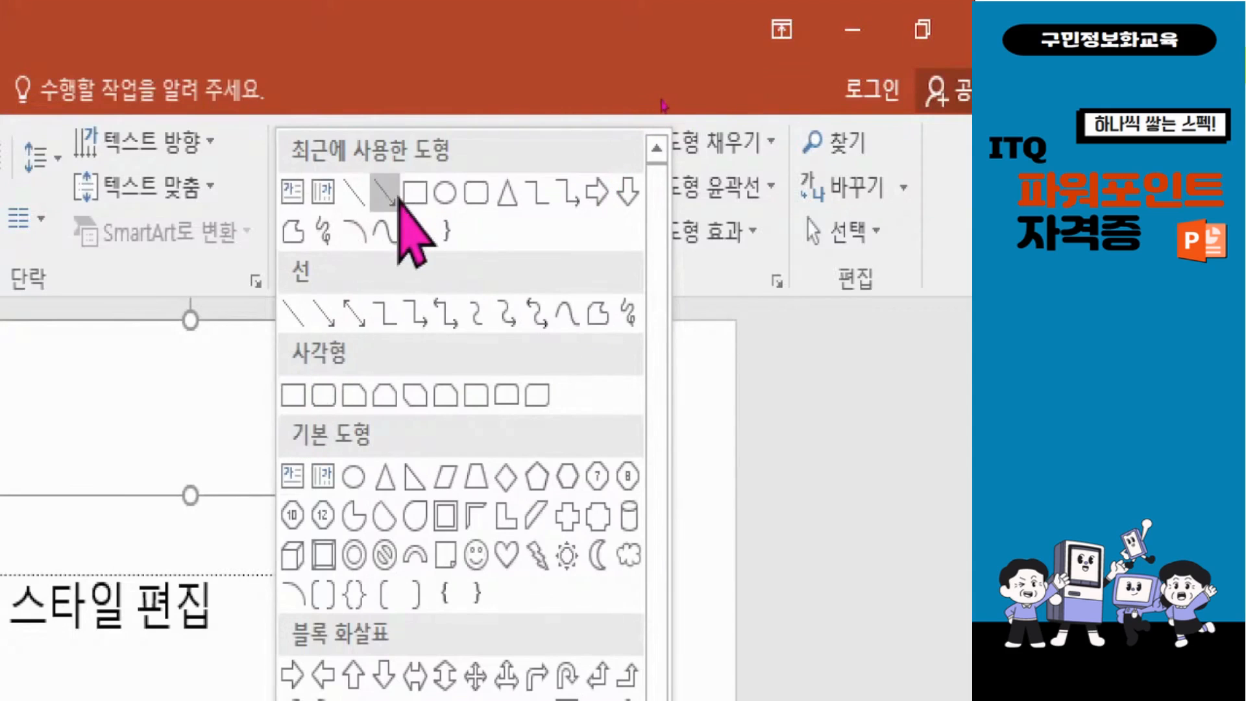
pyautogui.click(294, 394)
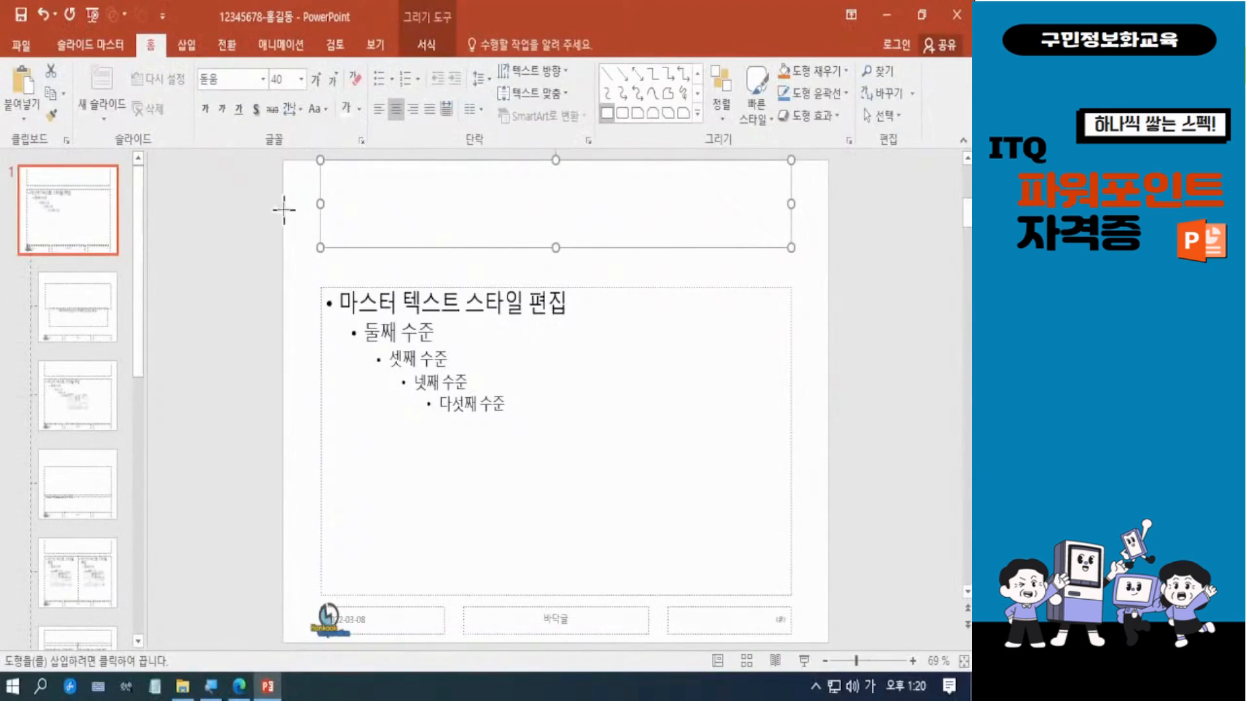
pyautogui.moveTo(284, 208)
pyautogui.mouseDown()
pyautogui.moveTo(411, 231)
pyautogui.moveTo(828, 248)
pyautogui.mouseUp()
pyautogui.moveTo(555, 208); pyautogui.dragTo(557, 215)
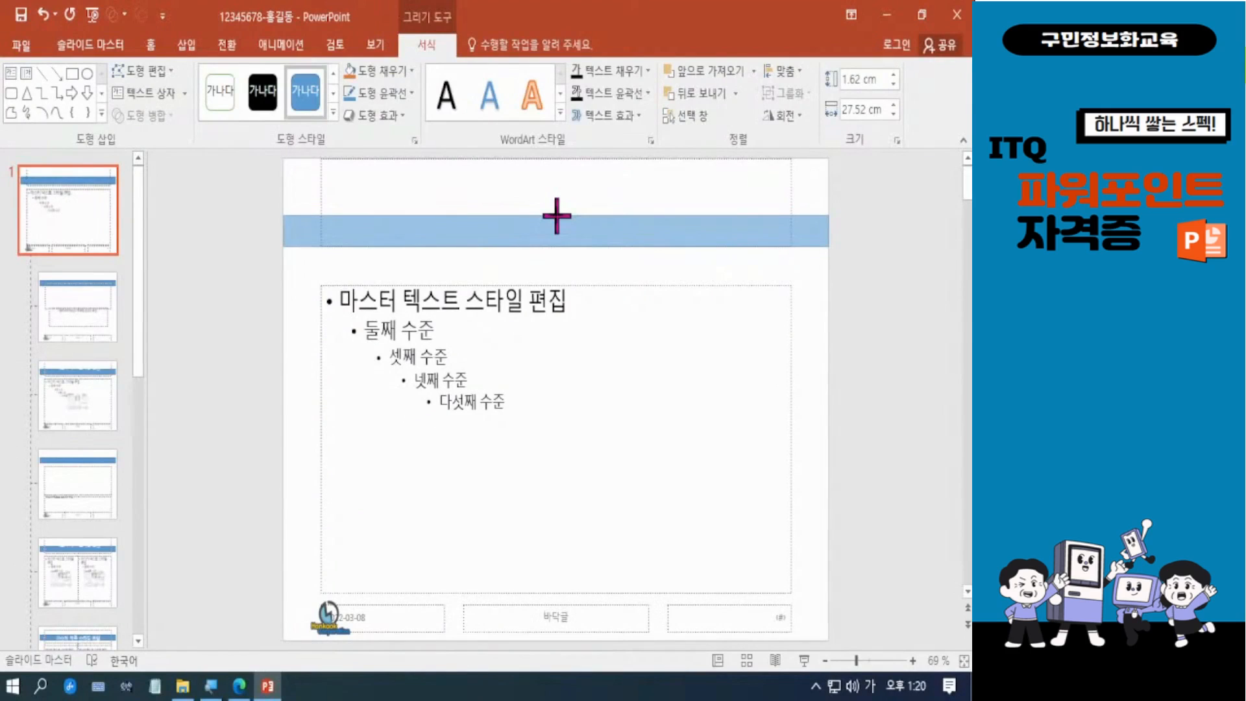
pyautogui.moveTo(557, 215); pyautogui.dragTo(557, 215)
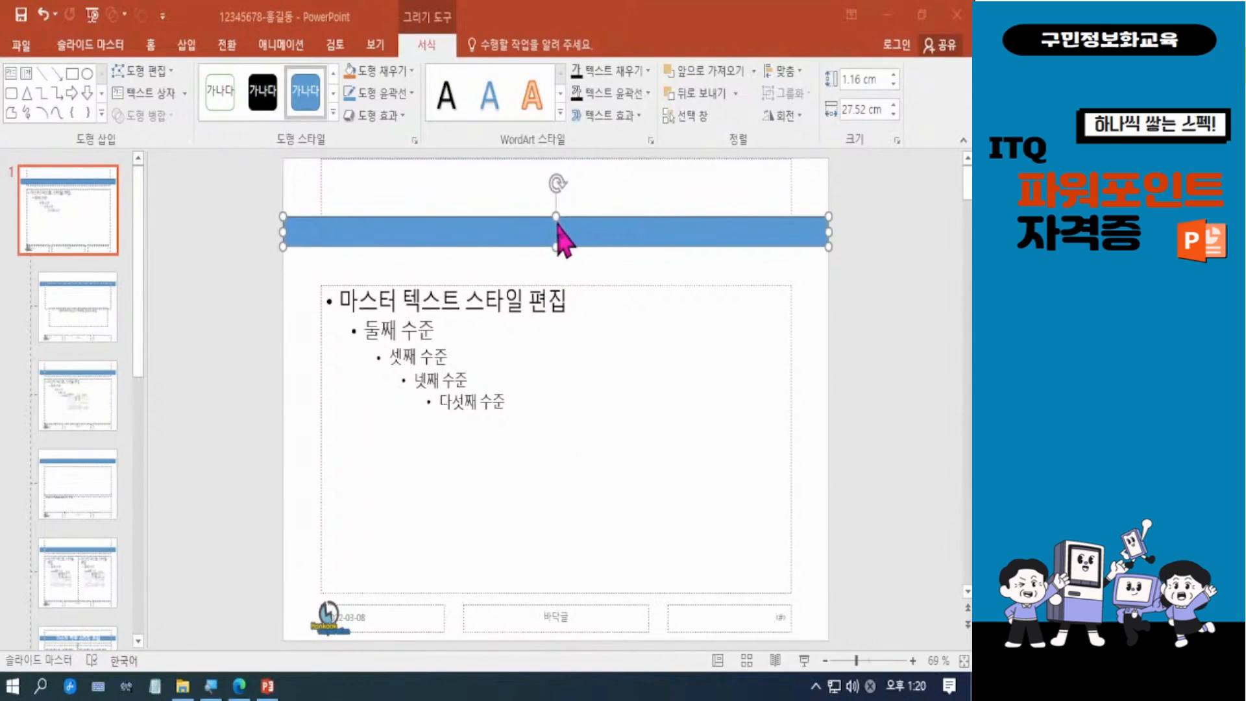
pyautogui.moveTo(557, 216); pyautogui.dragTo(556, 219)
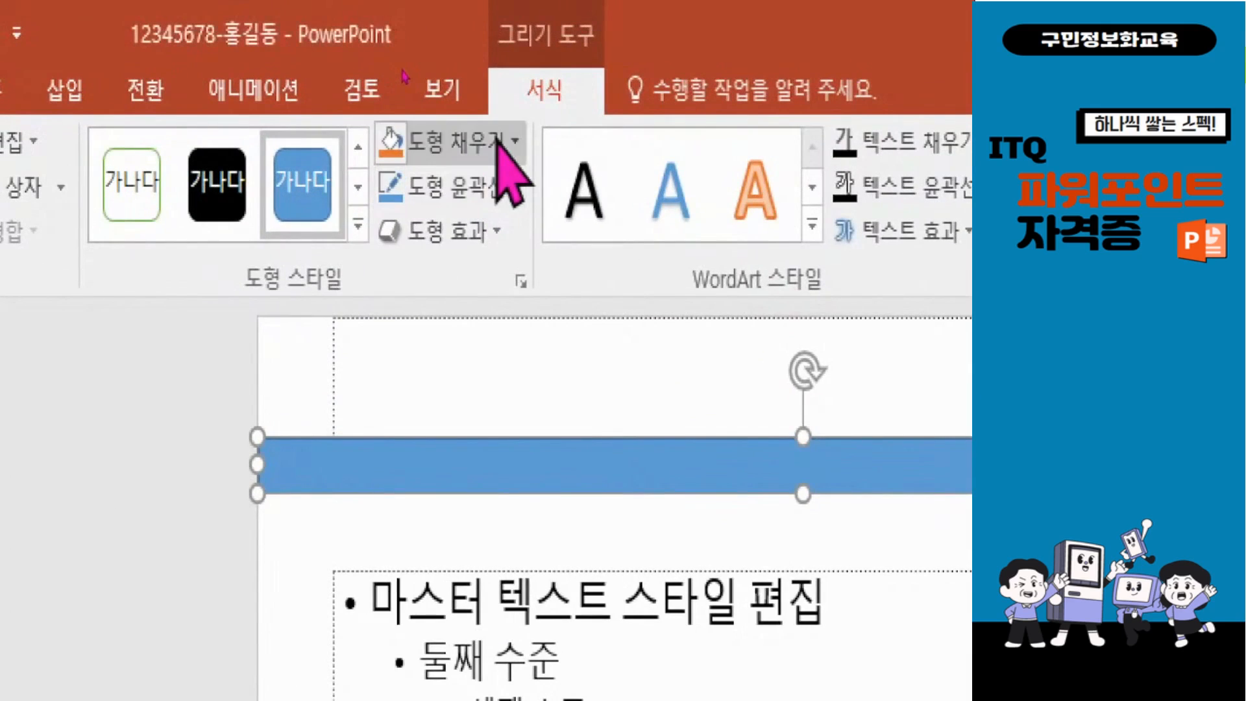
# Step: Fill the full-width rectangle with the orange theme colour and remove its outline
pyautogui.click(404, 71)
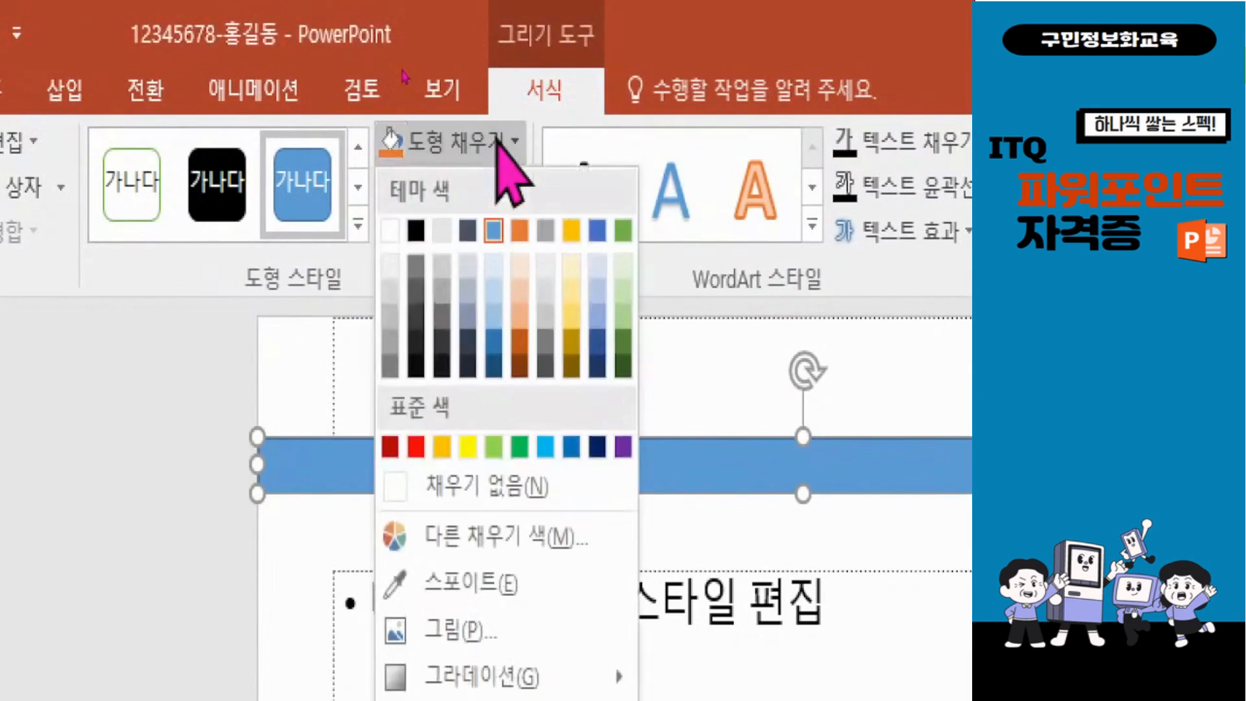
pyautogui.click(520, 230)
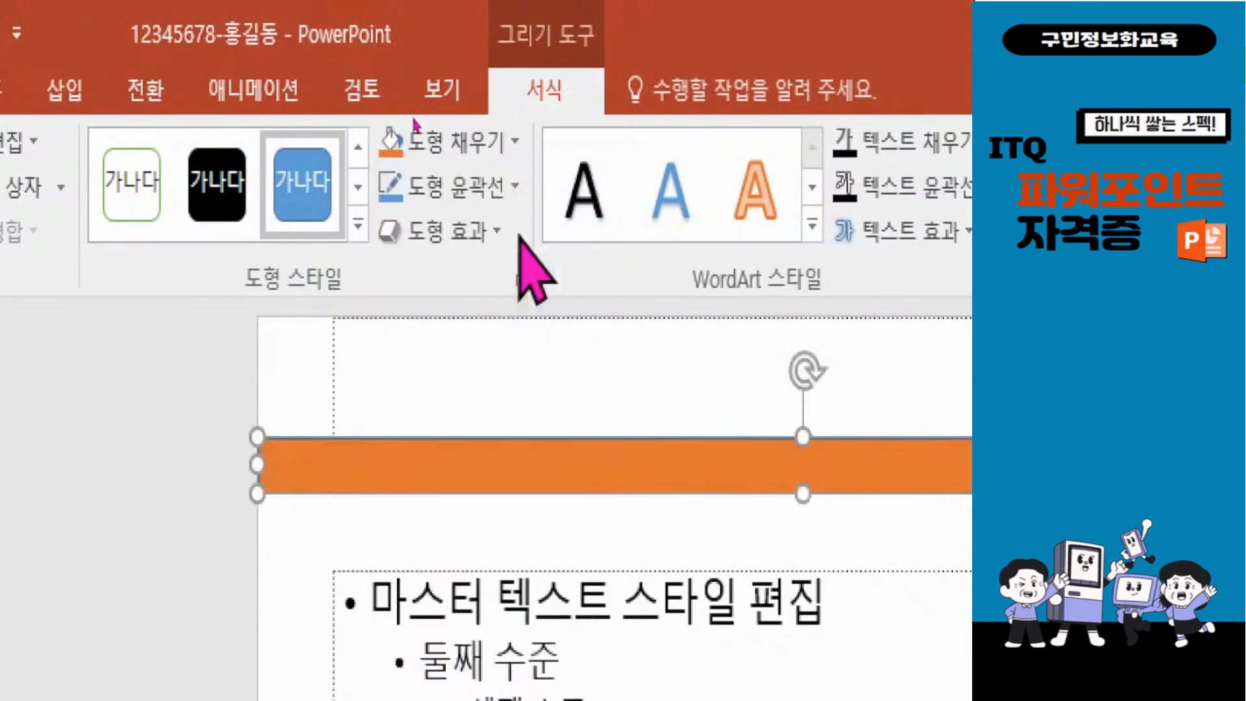
pyautogui.click(456, 184)
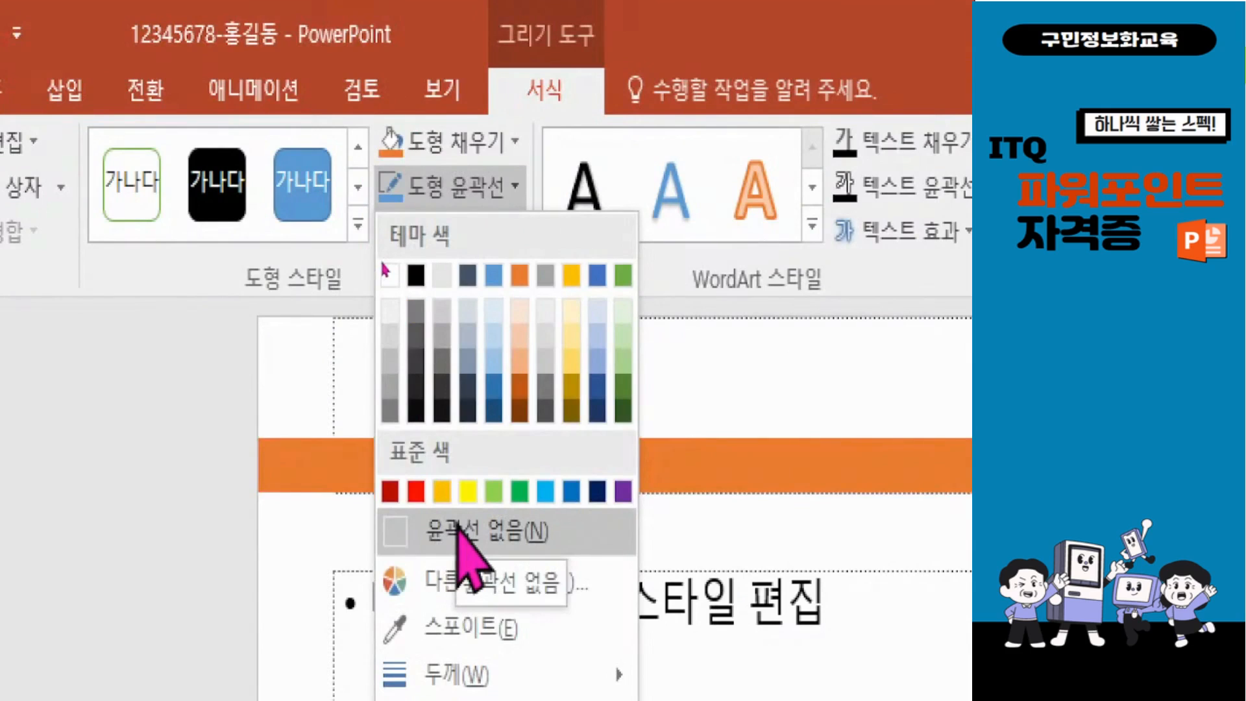
pyautogui.click(458, 530)
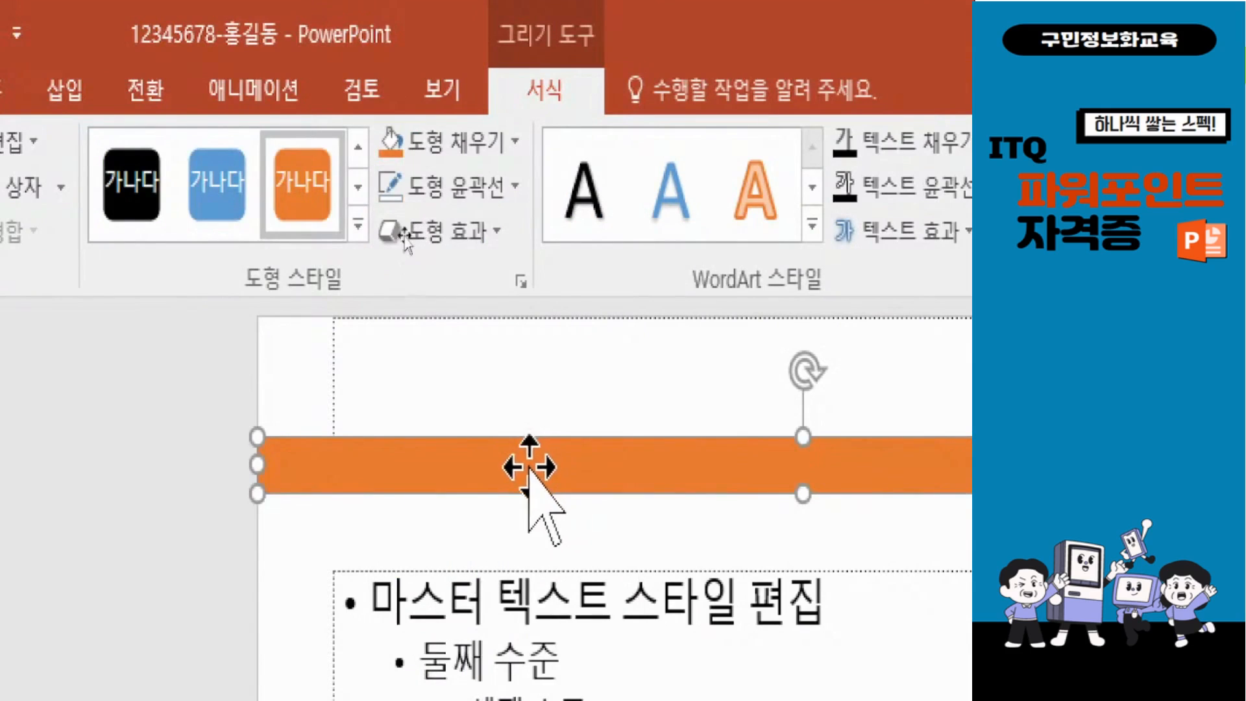
# Step: Set the orange bar's formatting as the default for new shapes (기본 도형으로 설정)
pyautogui.click(186, 467)
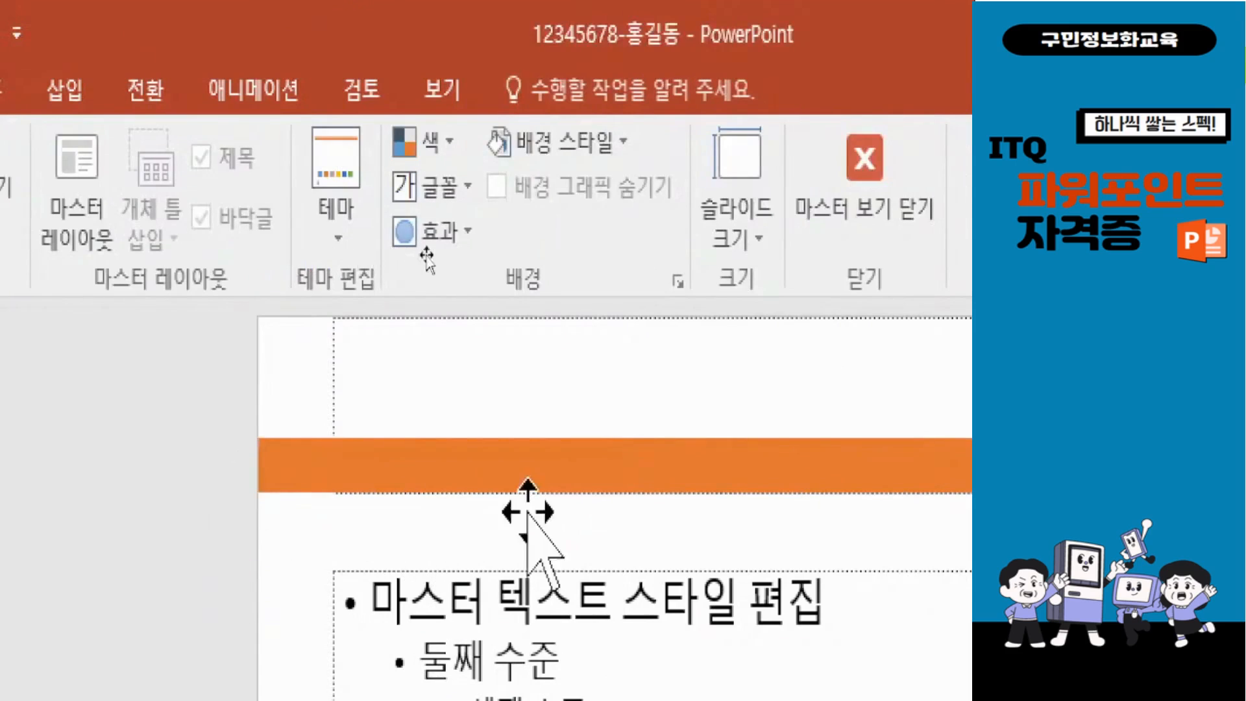
pyautogui.click(588, 477)
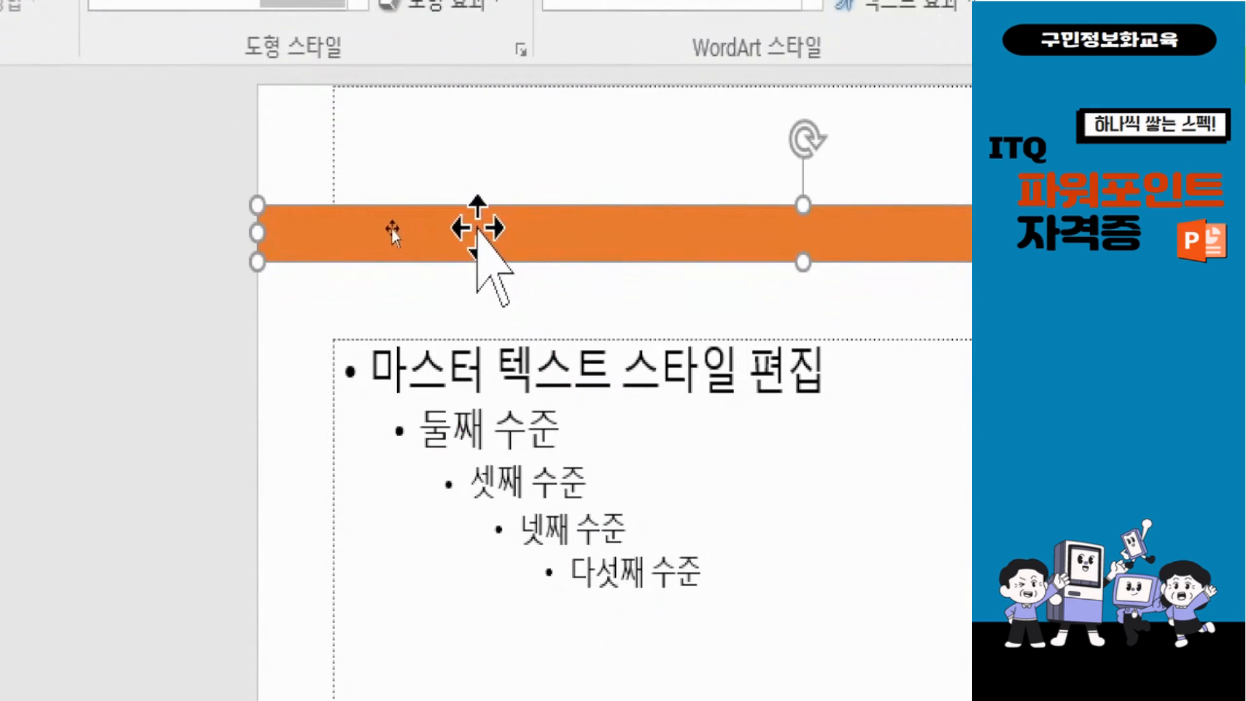
pyautogui.rightClick(480, 228)
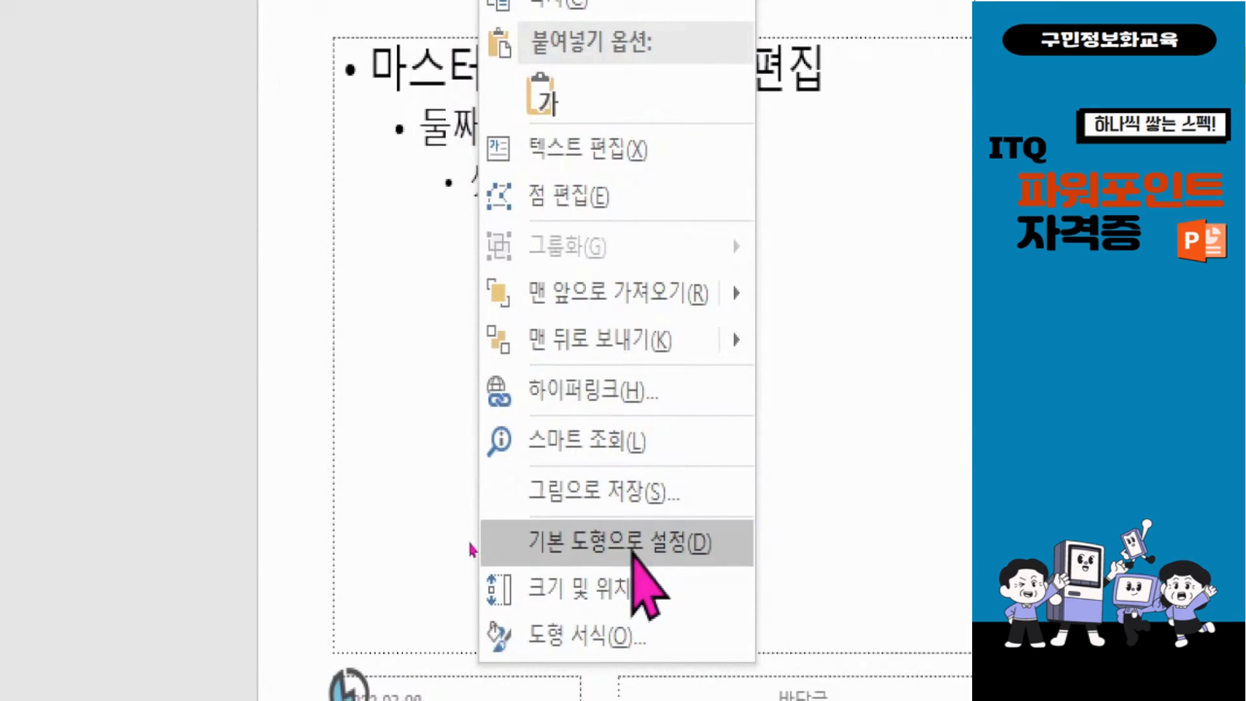
pyautogui.press('Escape')
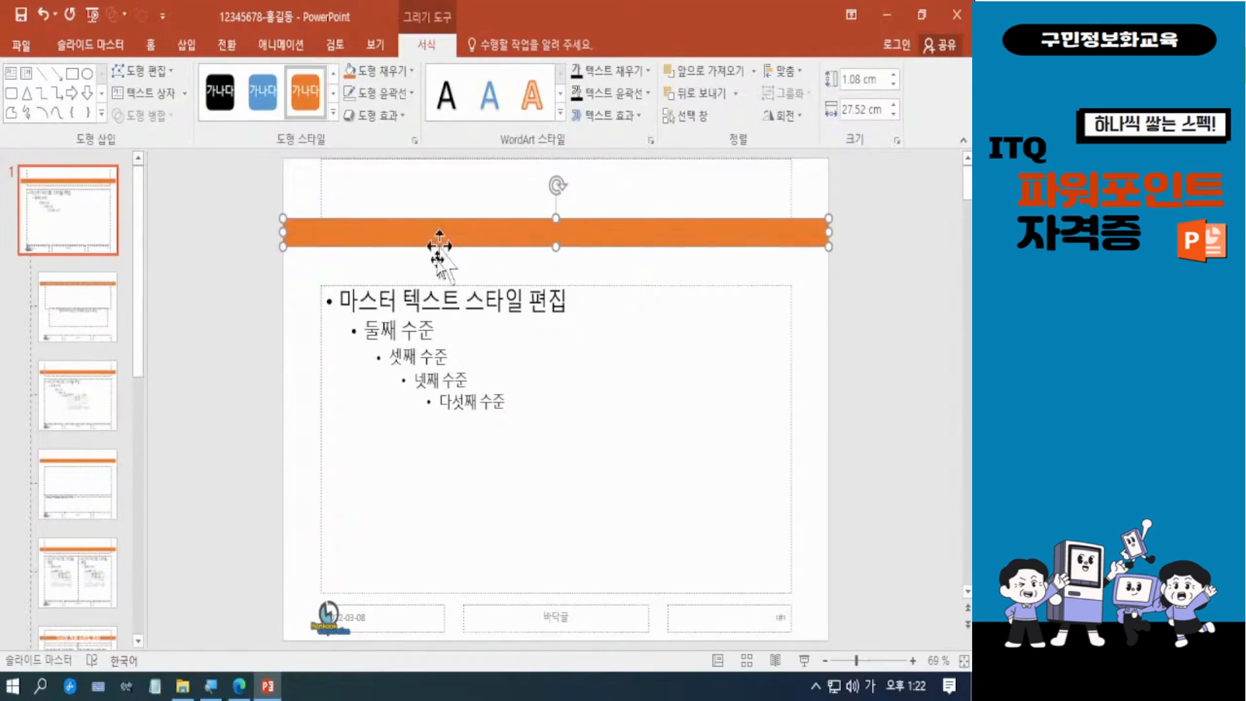
# Step: Compare the orange bar with the sample title design in Microsoft Edge, returning to PowerPoint
pyautogui.click(241, 692)
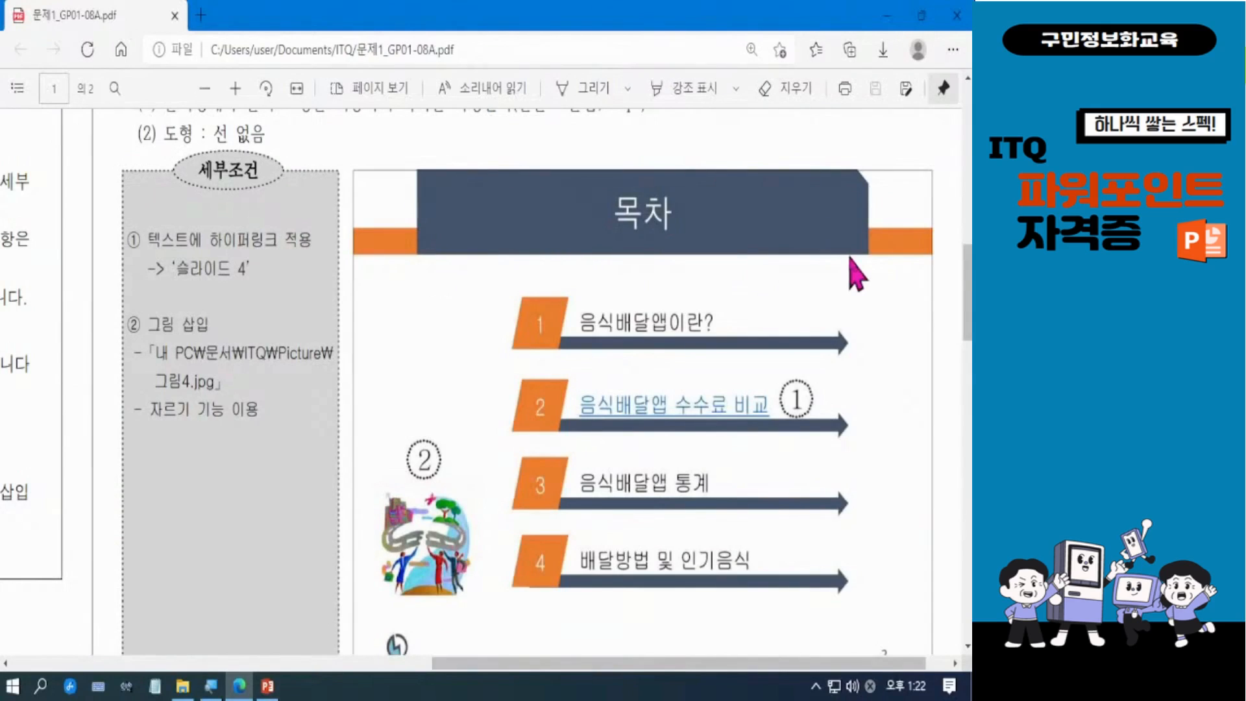
pyautogui.click(890, 19)
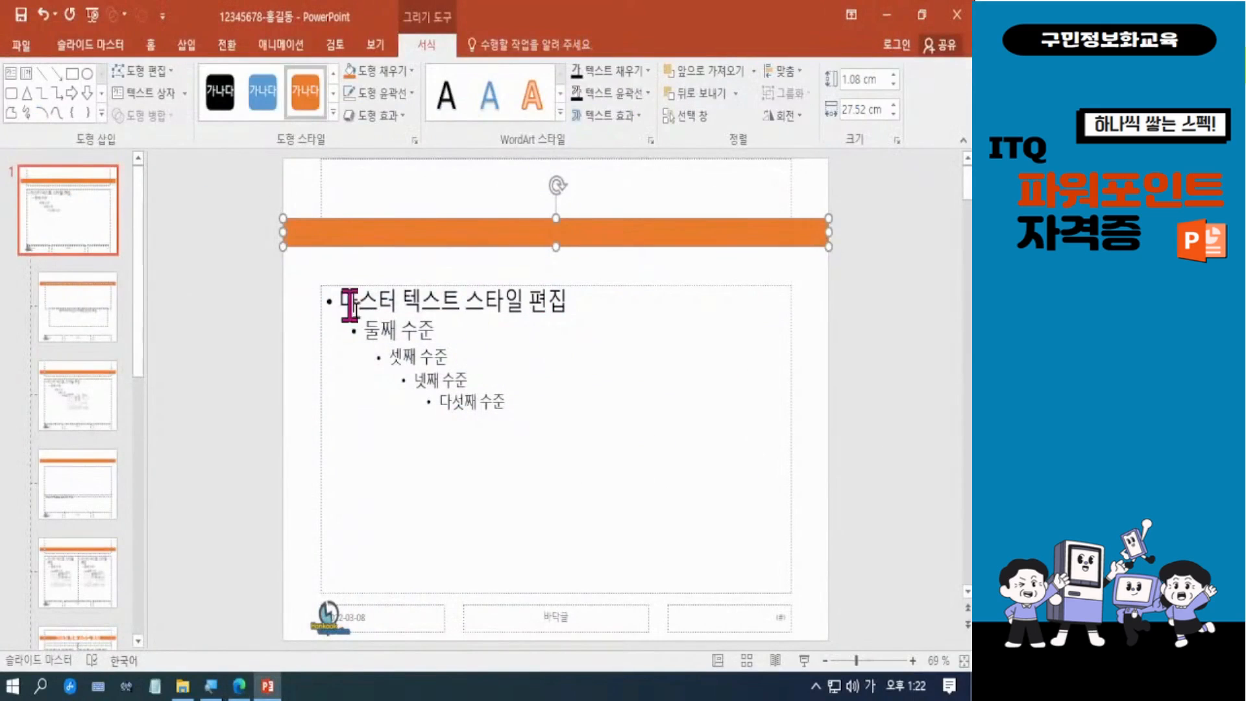
pyautogui.moveTo(617, 243); pyautogui.dragTo(622, 235)
pyautogui.click(876, 316)
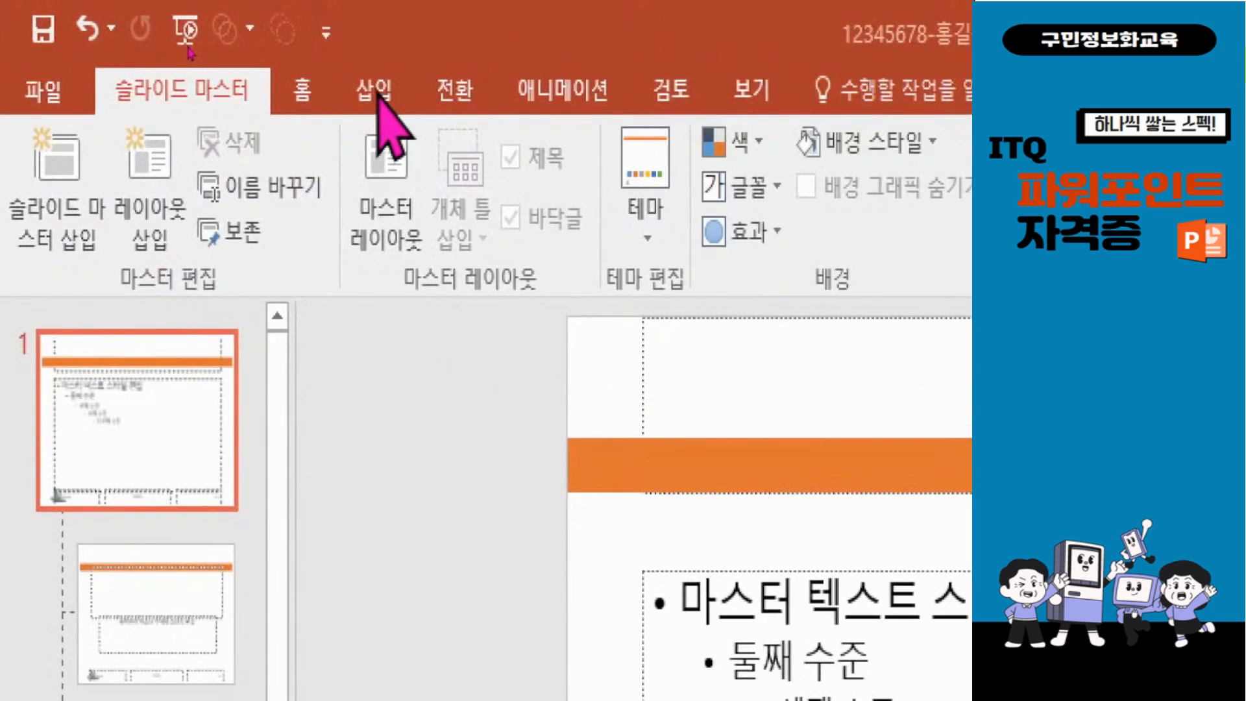
# Step: Draw a snipped single-corner rectangle about 3.16 × 21.01 cm at the slide's upper edge, overlapping the orange bar
pyautogui.click(378, 94)
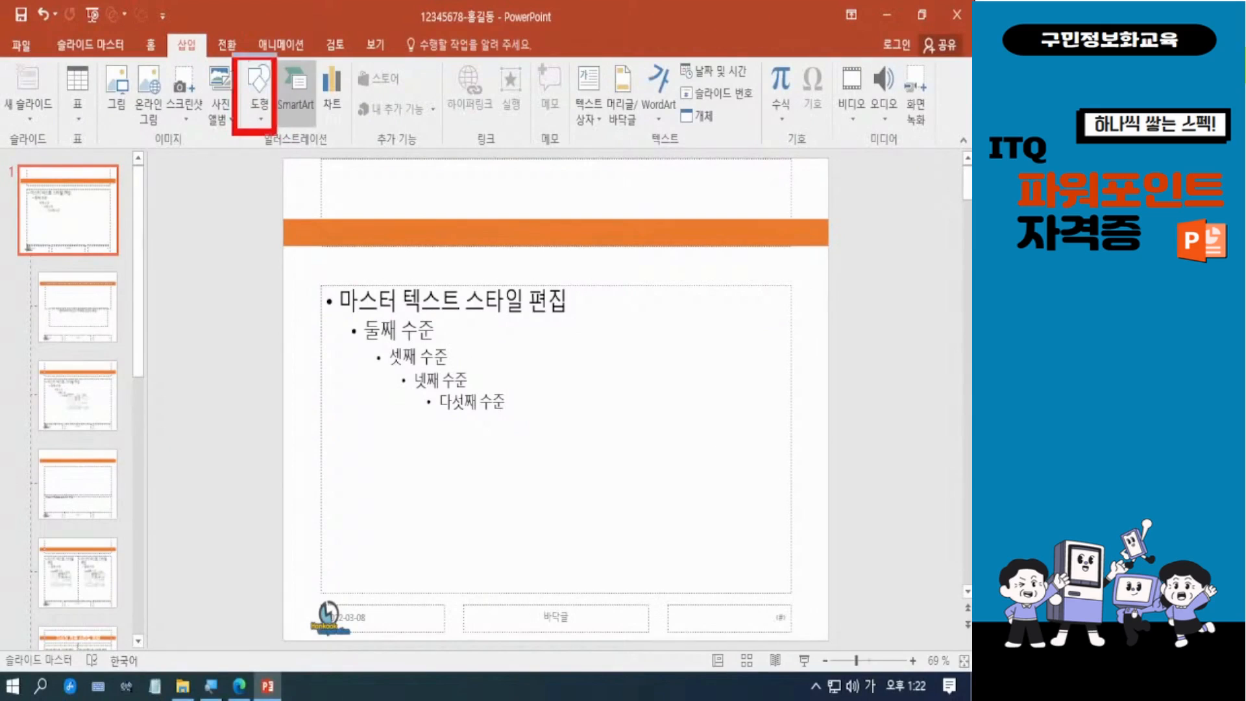
pyautogui.click(691, 242)
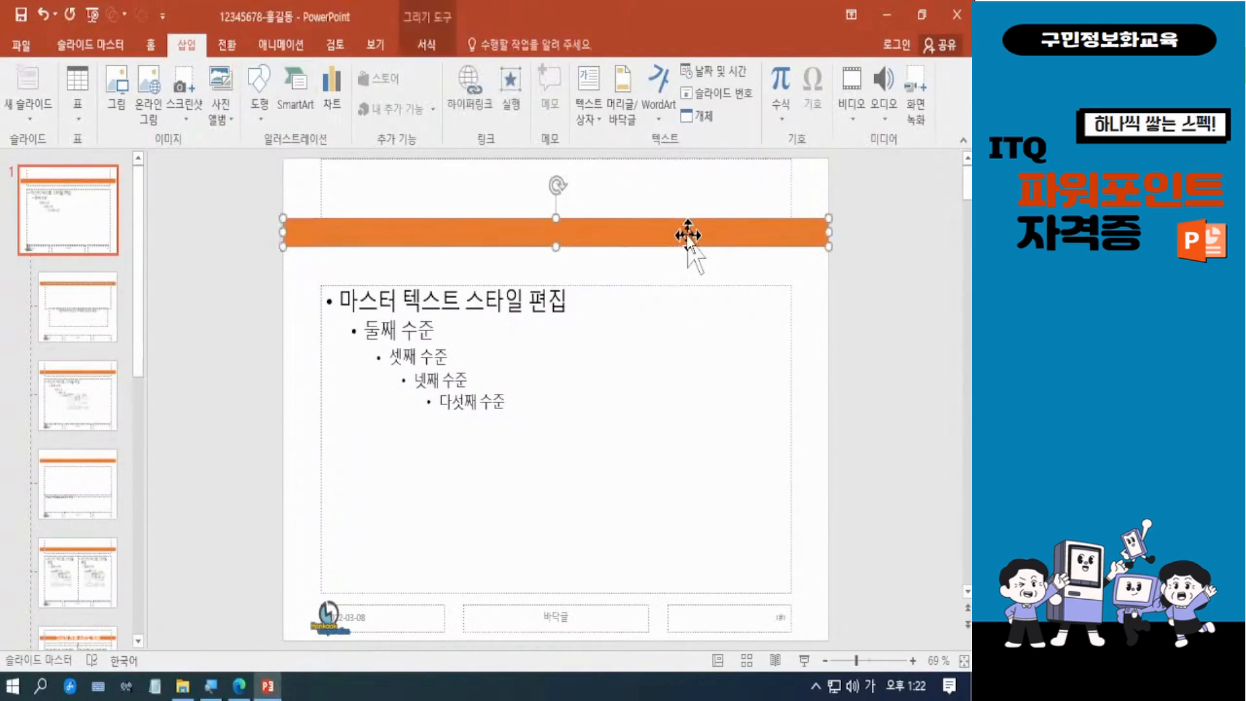
pyautogui.click(437, 46)
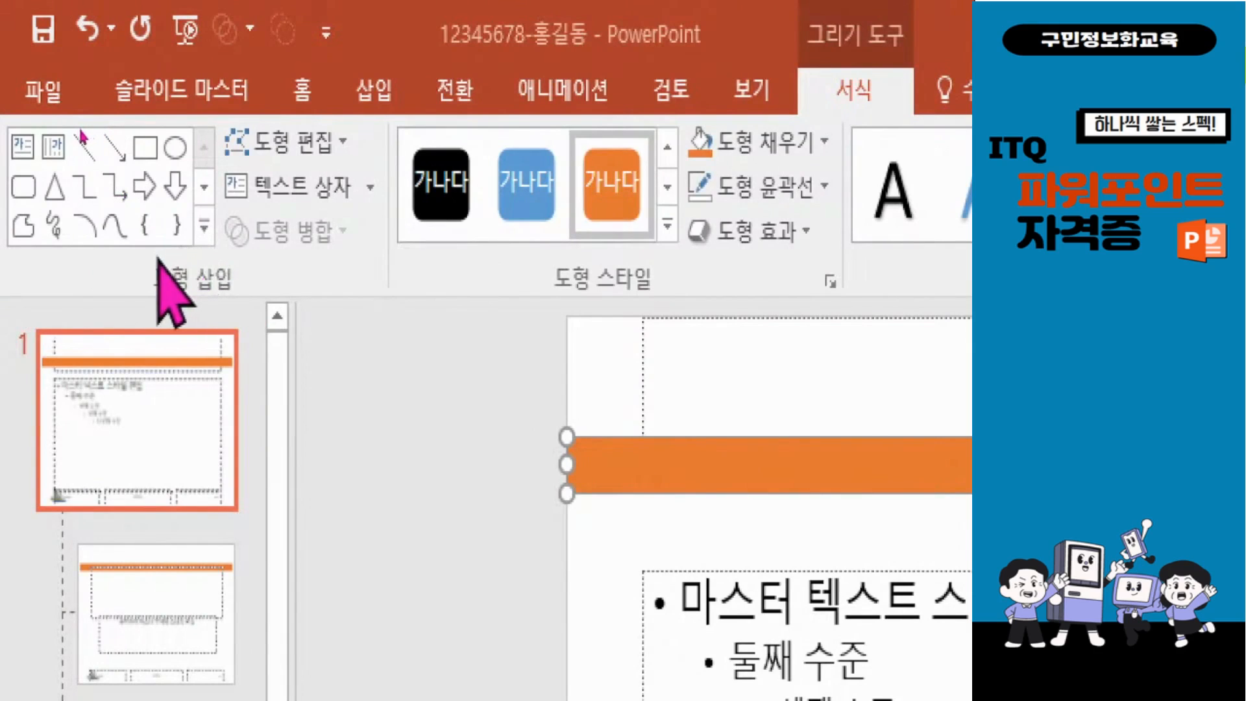
pyautogui.click(203, 229)
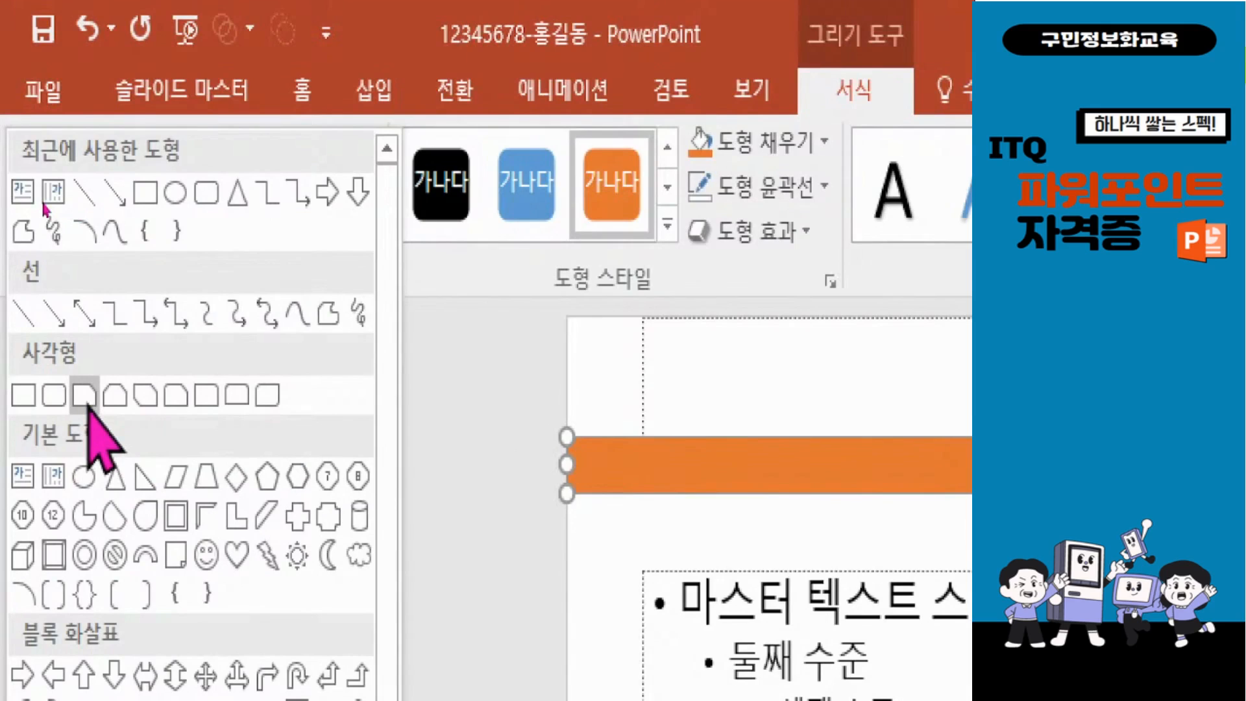
pyautogui.click(84, 394)
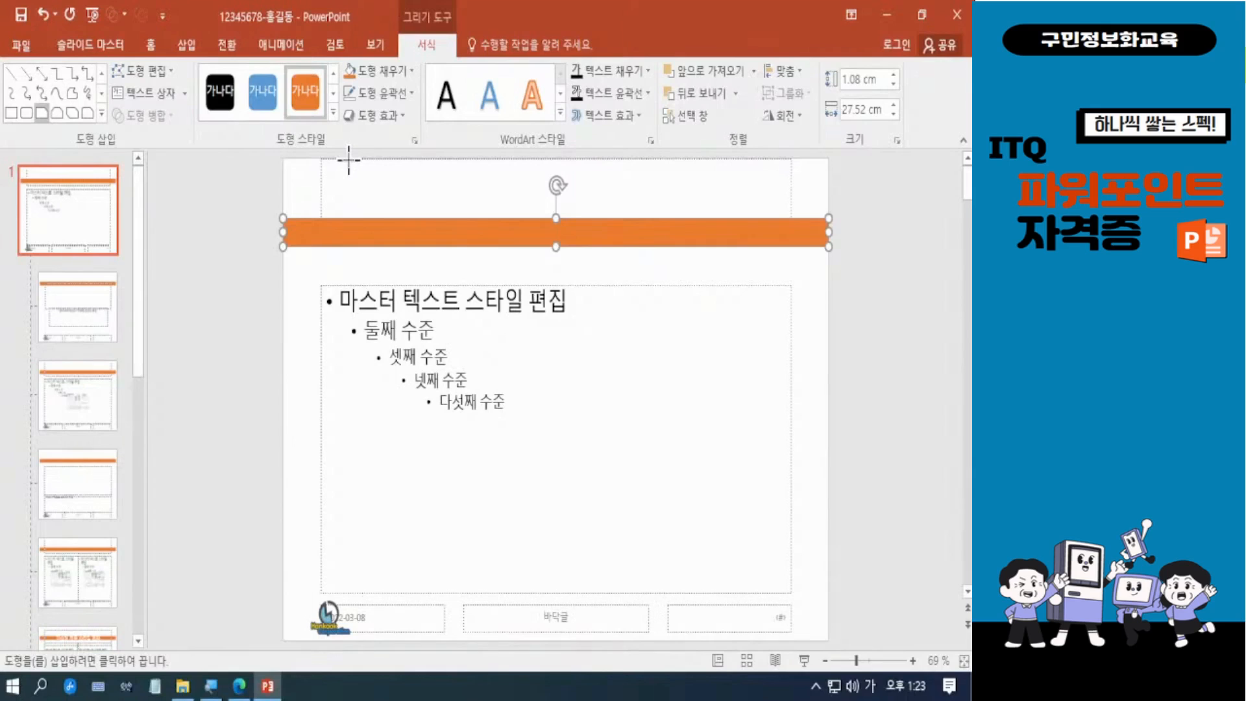
pyautogui.moveTo(349, 159); pyautogui.dragTo(765, 239)
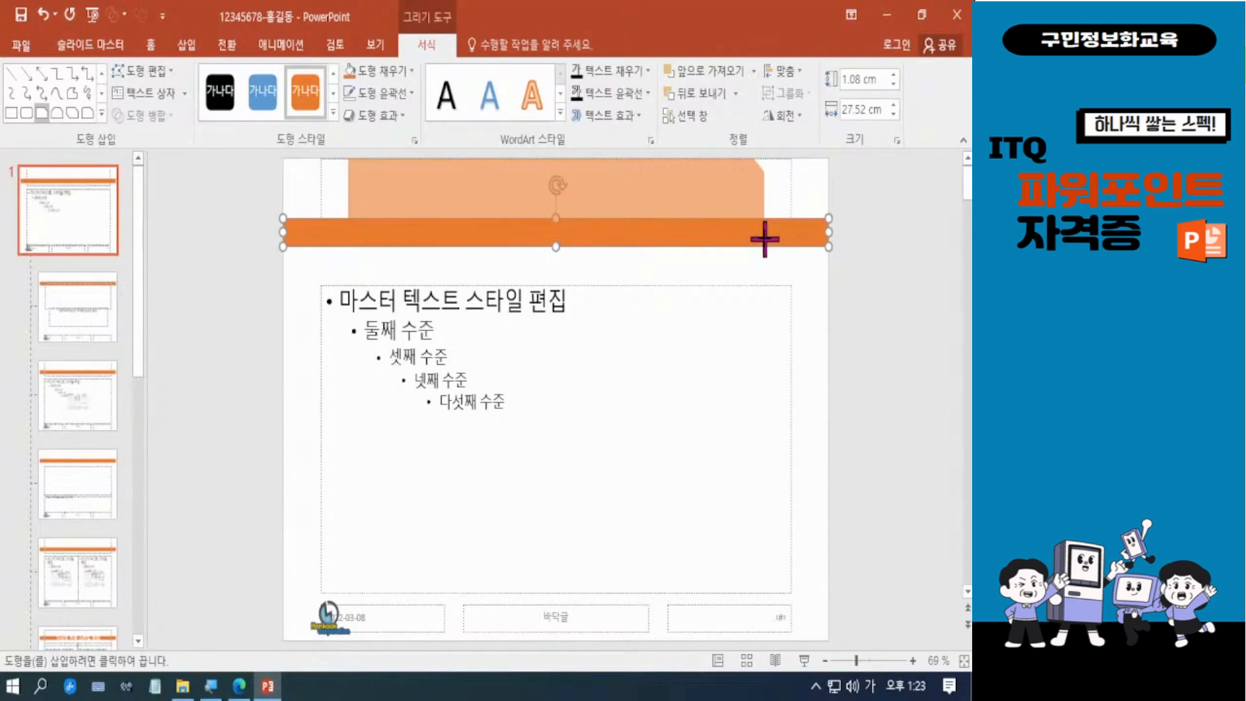
pyautogui.moveTo(764, 239); pyautogui.dragTo(765, 240)
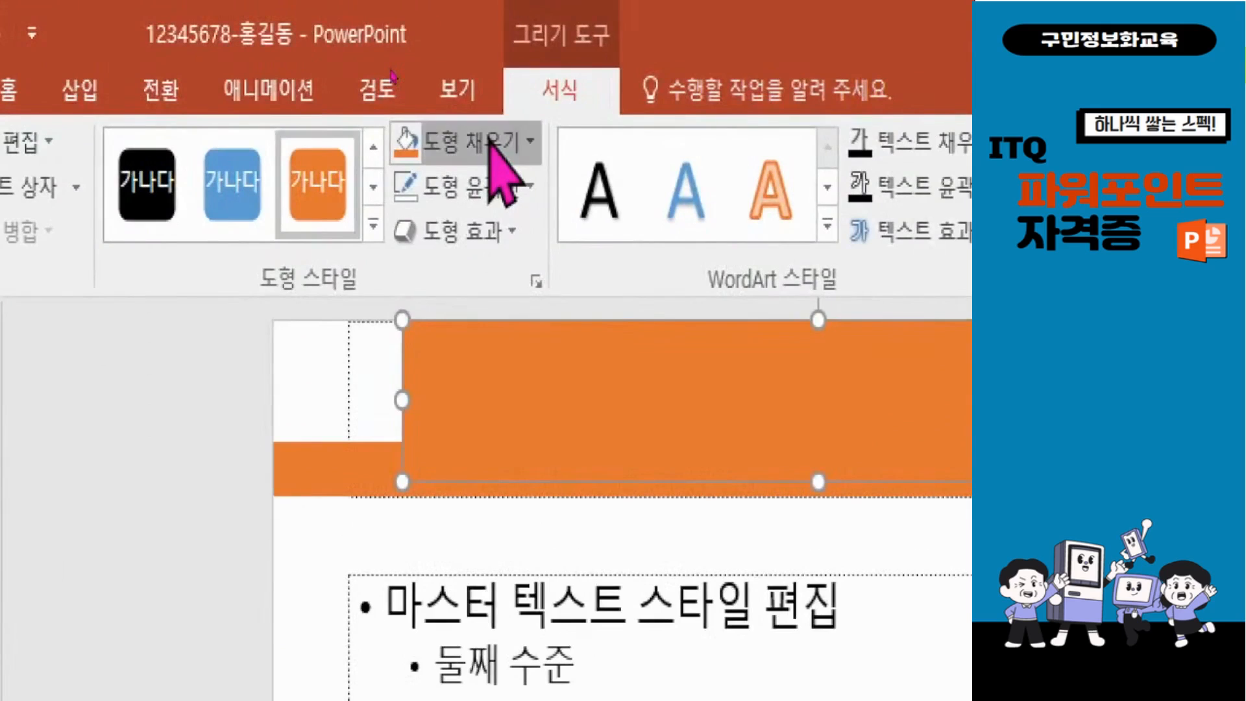
# Step: Fill the snipped rectangle with the dark blue-grey theme colour and adjust its height to end just above the orange bar's lower edge
pyautogui.click(392, 71)
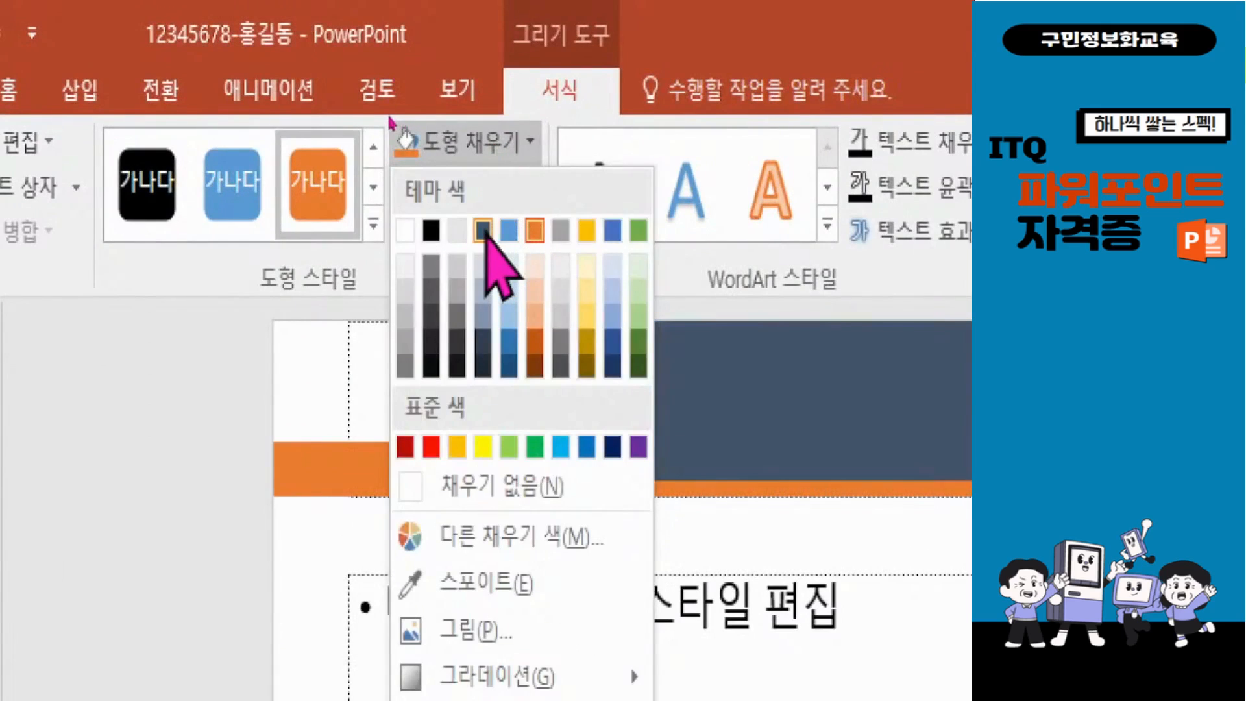
pyautogui.click(483, 230)
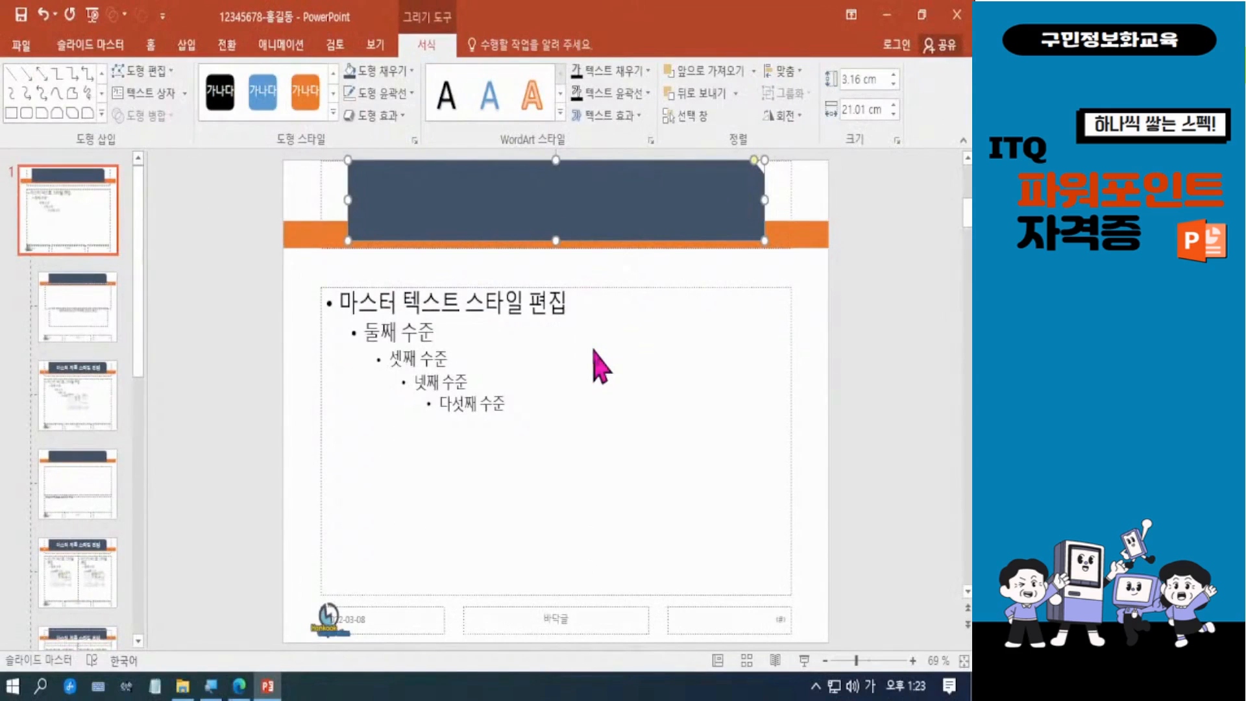
pyautogui.moveTo(556, 240); pyautogui.dragTo(556, 247)
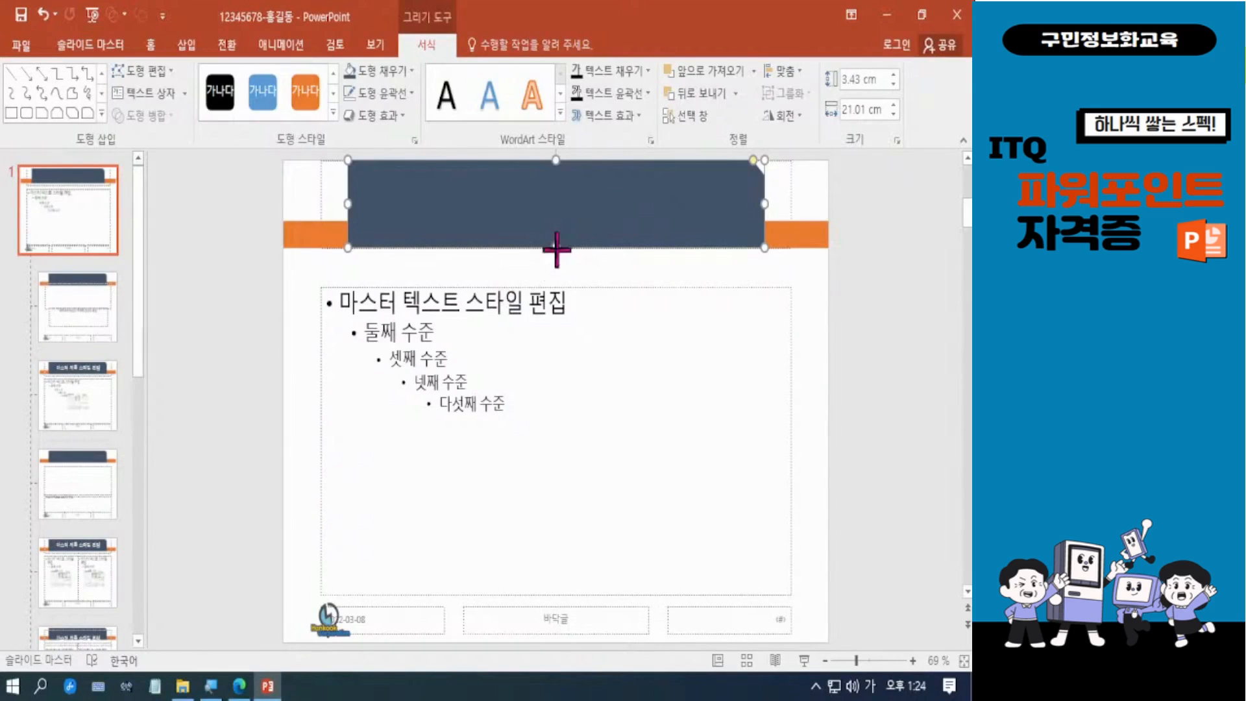
pyautogui.moveTo(556, 246); pyautogui.dragTo(562, 239)
# Step: Nudge the orange bar up so its lower edge lines up with the bottom of the snipped rectangle
pyautogui.click(792, 239)
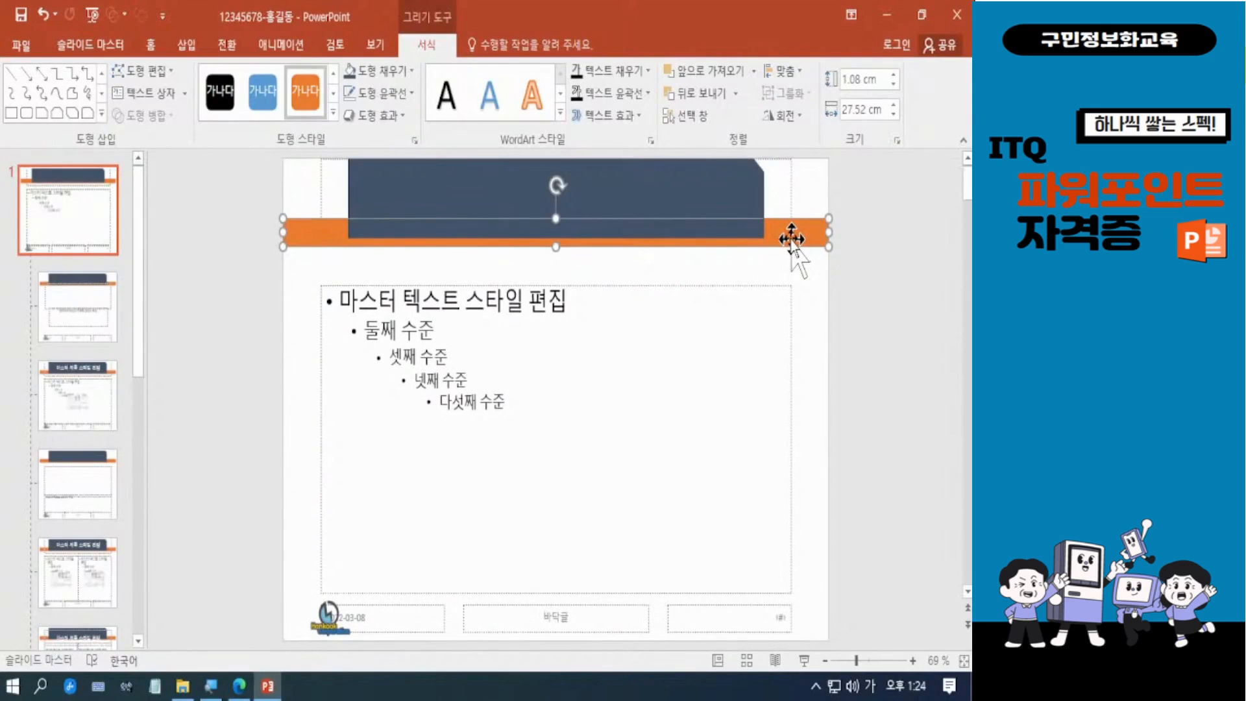
pyautogui.press('Up')
pyautogui.press('Up')
pyautogui.press('Up')
pyautogui.press('Up')
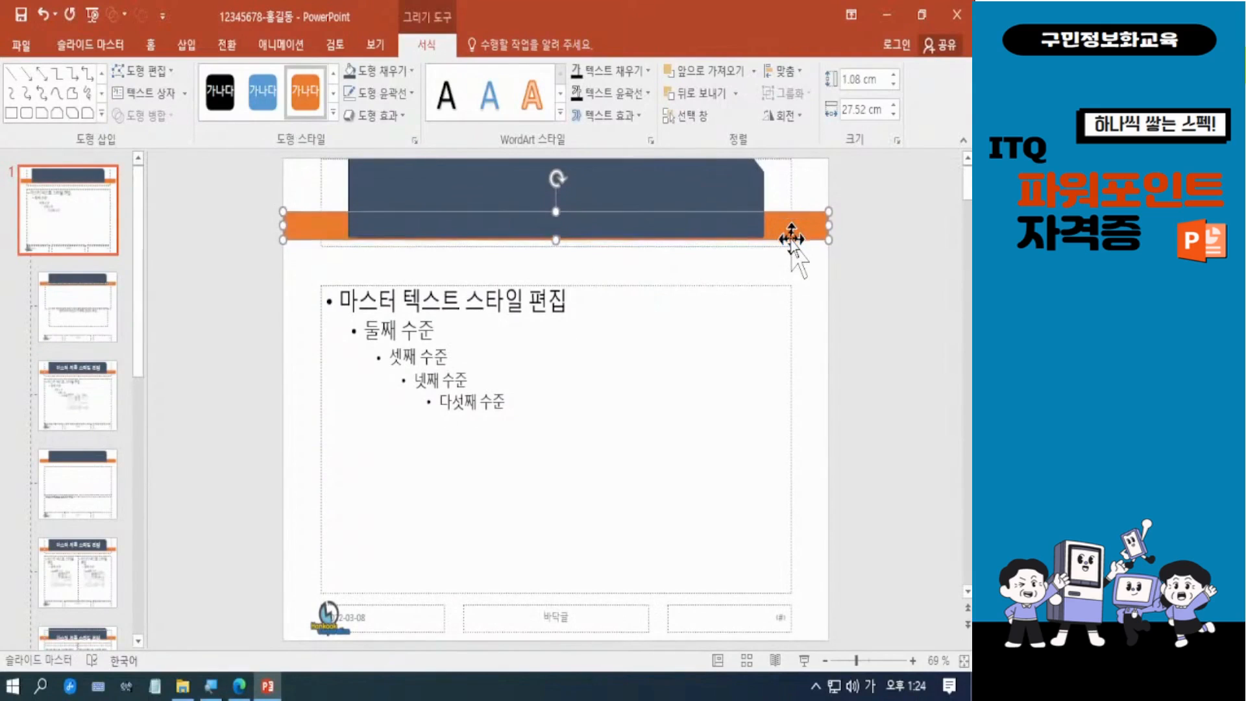
# Step: Shorten the title placeholder to about 3.16 cm high so its lower edge lines up with the snipped rectangle's bottom
pyautogui.click(790, 190)
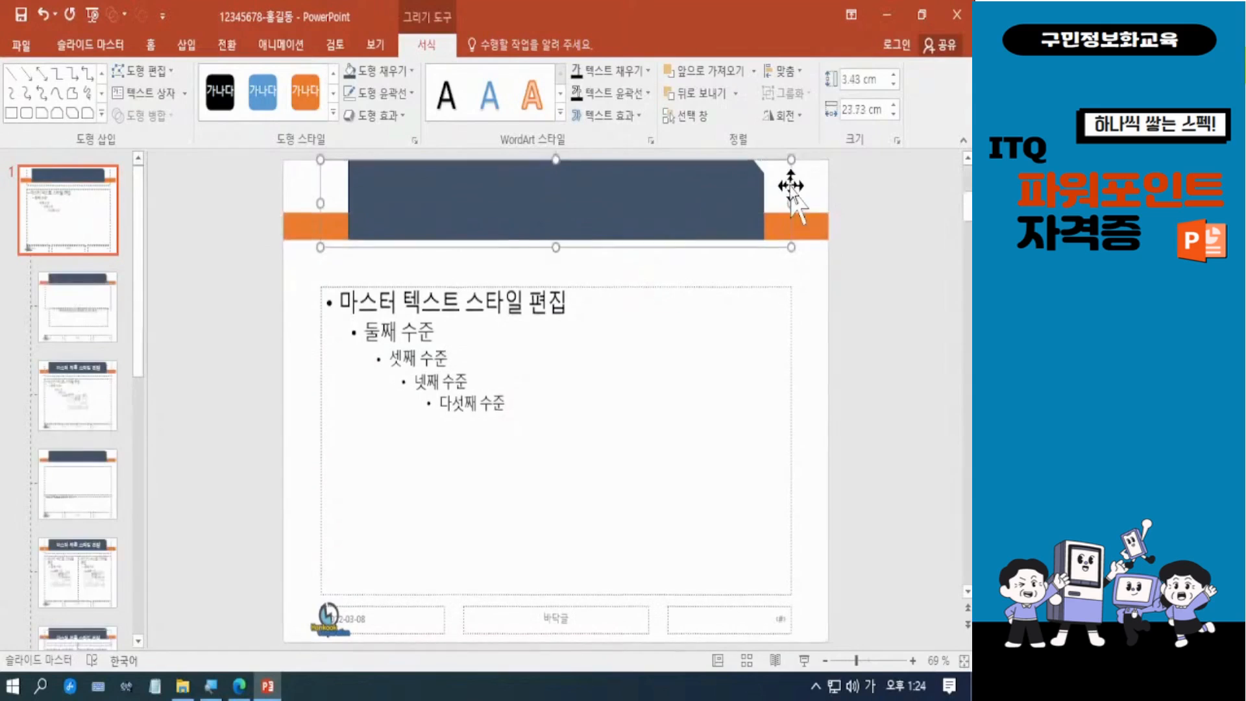
pyautogui.moveTo(553, 249); pyautogui.dragTo(556, 241)
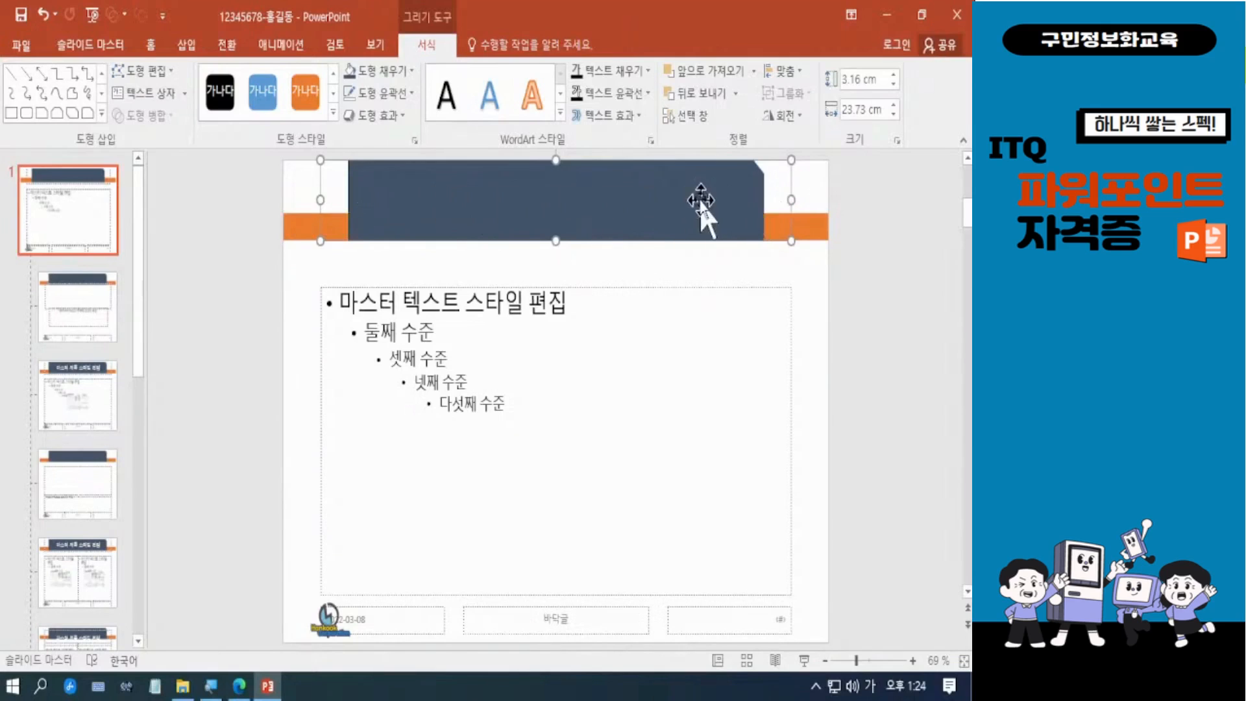
pyautogui.moveTo(792, 201)
pyautogui.mouseDown()
pyautogui.moveTo(648, 208)
pyautogui.moveTo(791, 201)
pyautogui.mouseUp()
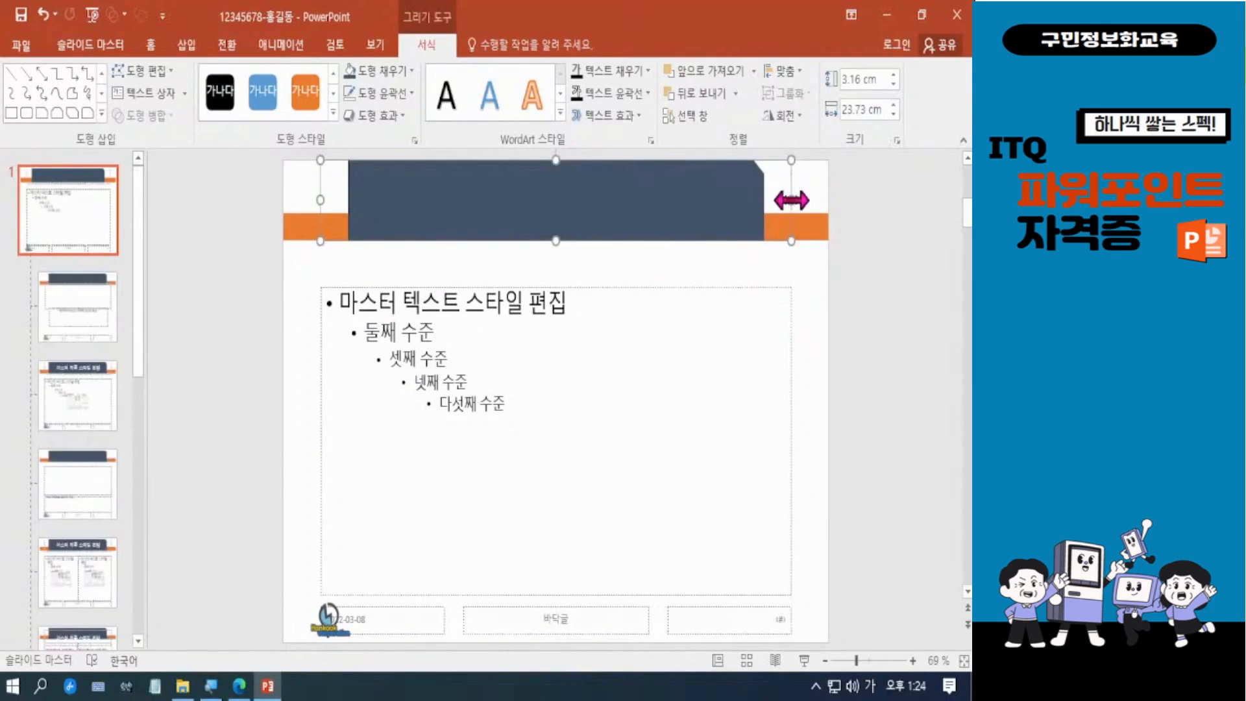
# Step: Widen the dark snipped rectangle evenly on both sides to about 21.48 cm
pyautogui.click(746, 187)
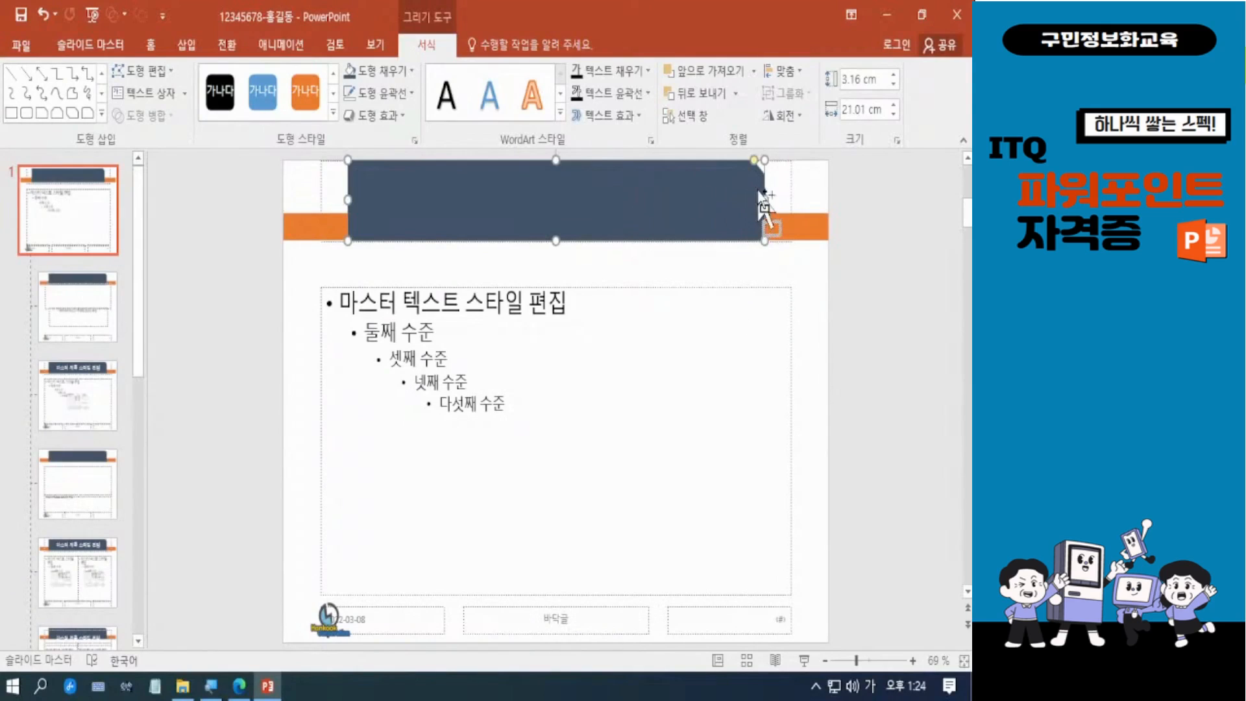
pyautogui.moveTo(767, 196)
pyautogui.mouseDown()
pyautogui.moveTo(808, 198)
pyautogui.moveTo(759, 201)
pyautogui.moveTo(770, 201)
pyautogui.mouseUp()
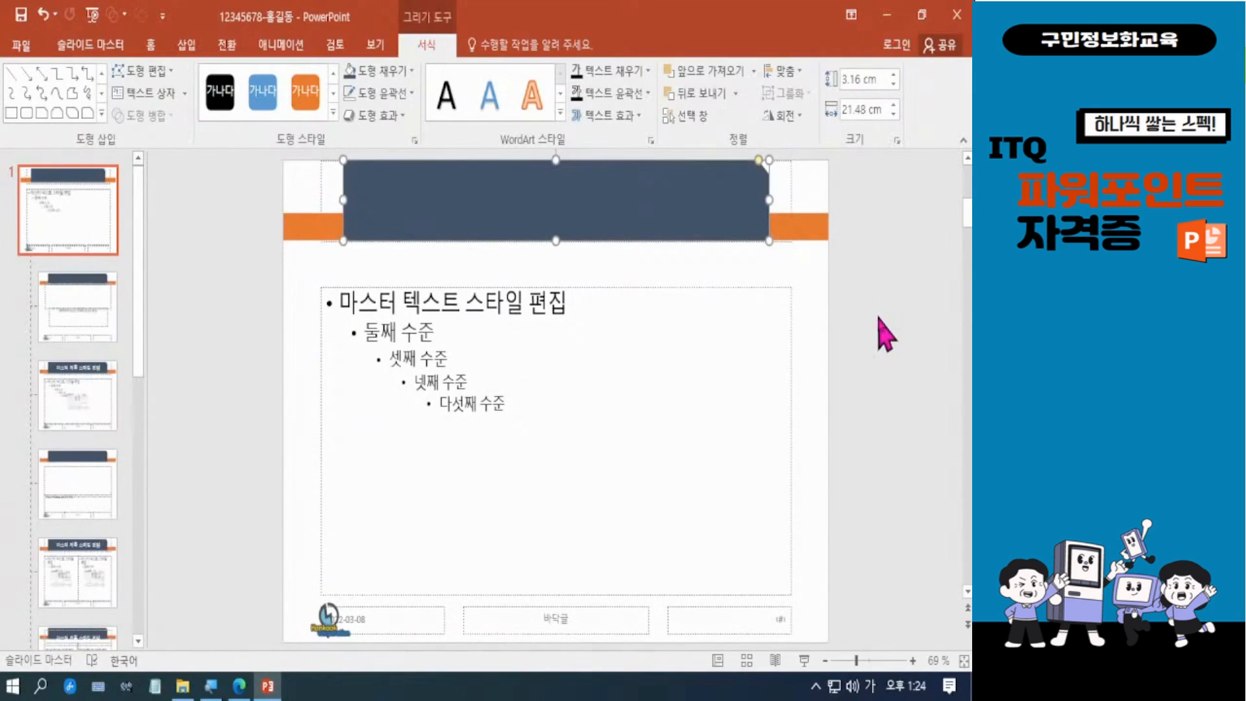
pyautogui.click(886, 334)
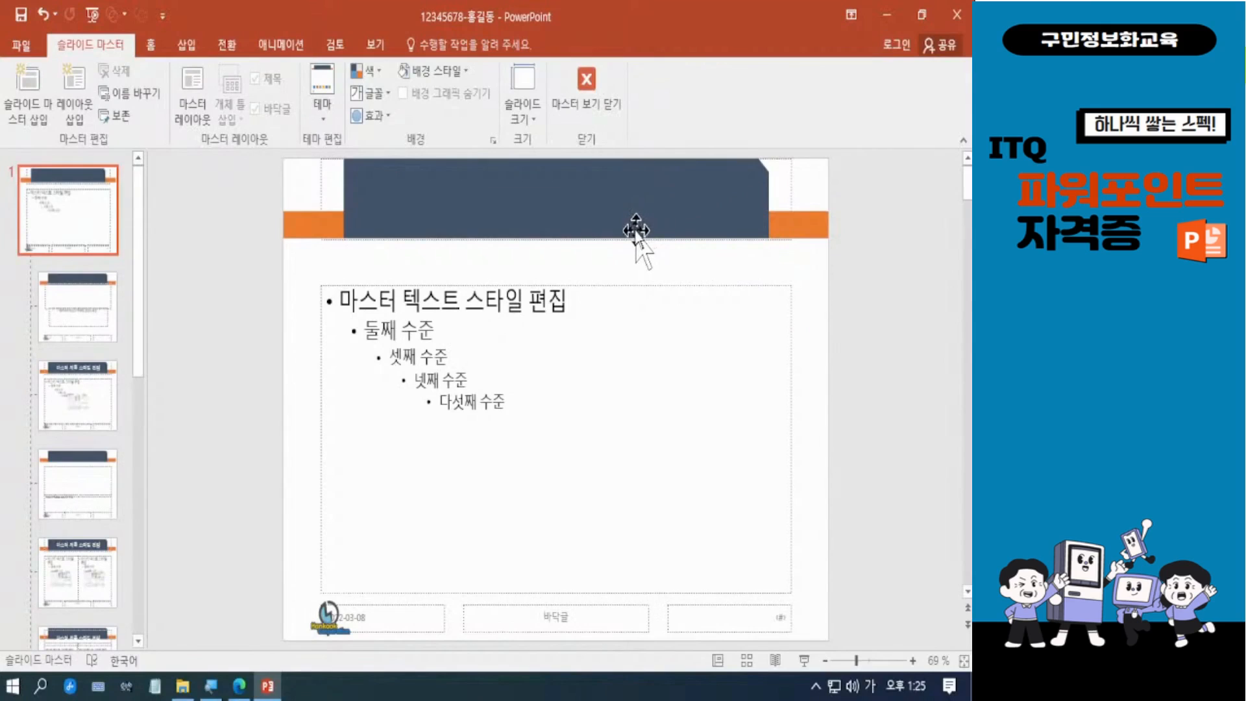
# Step: Bring the title placeholder to the very front, above the snipped rectangle and the orange bar
pyautogui.click(791, 176)
pyautogui.doubleClick(791, 176)
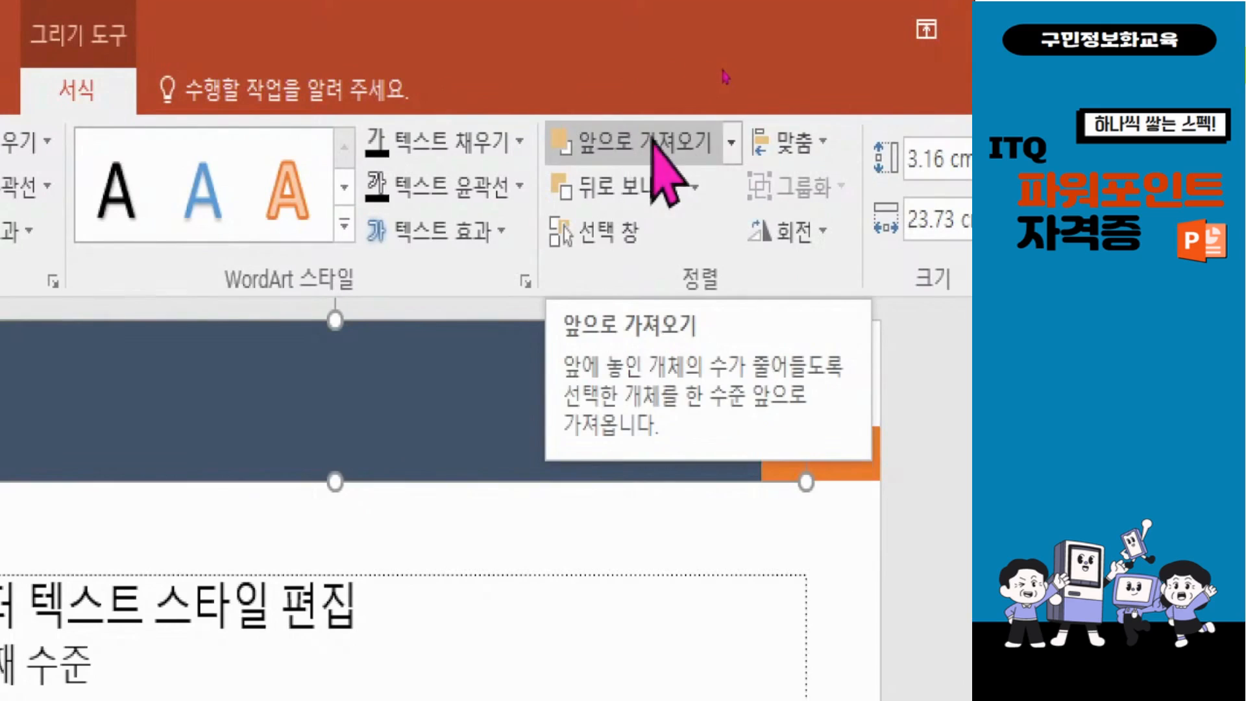
pyautogui.click(732, 140)
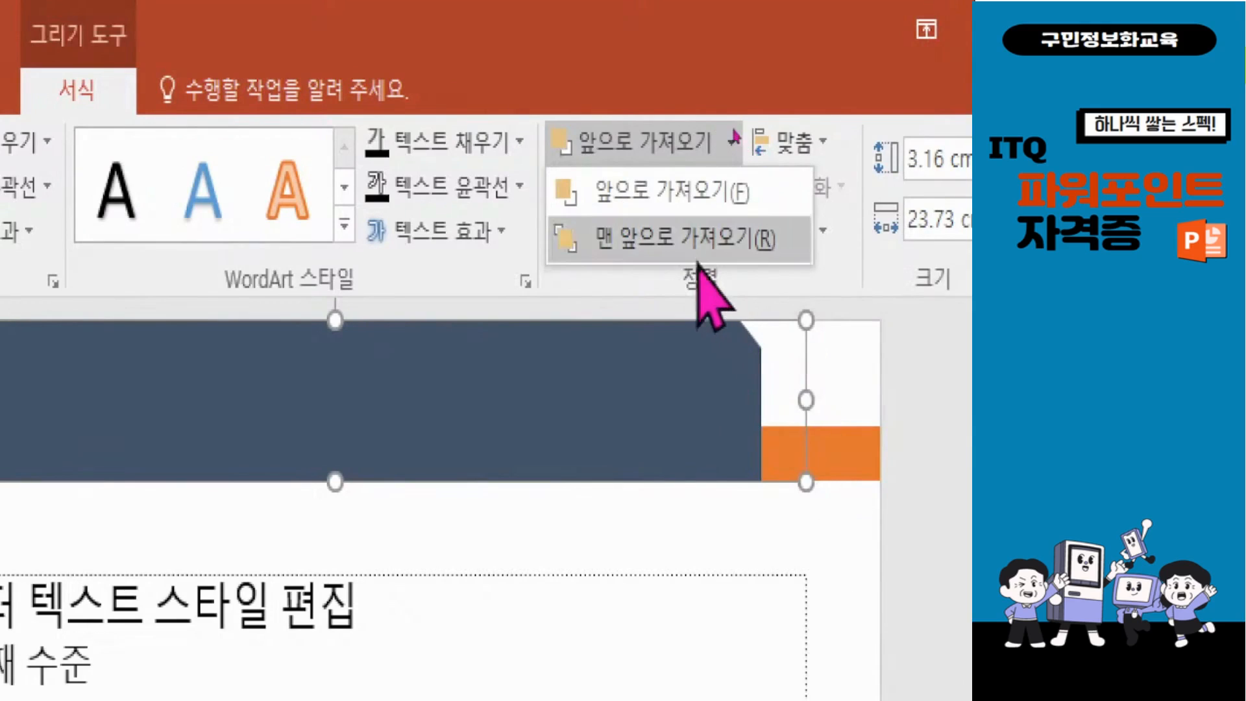
pyautogui.click(633, 239)
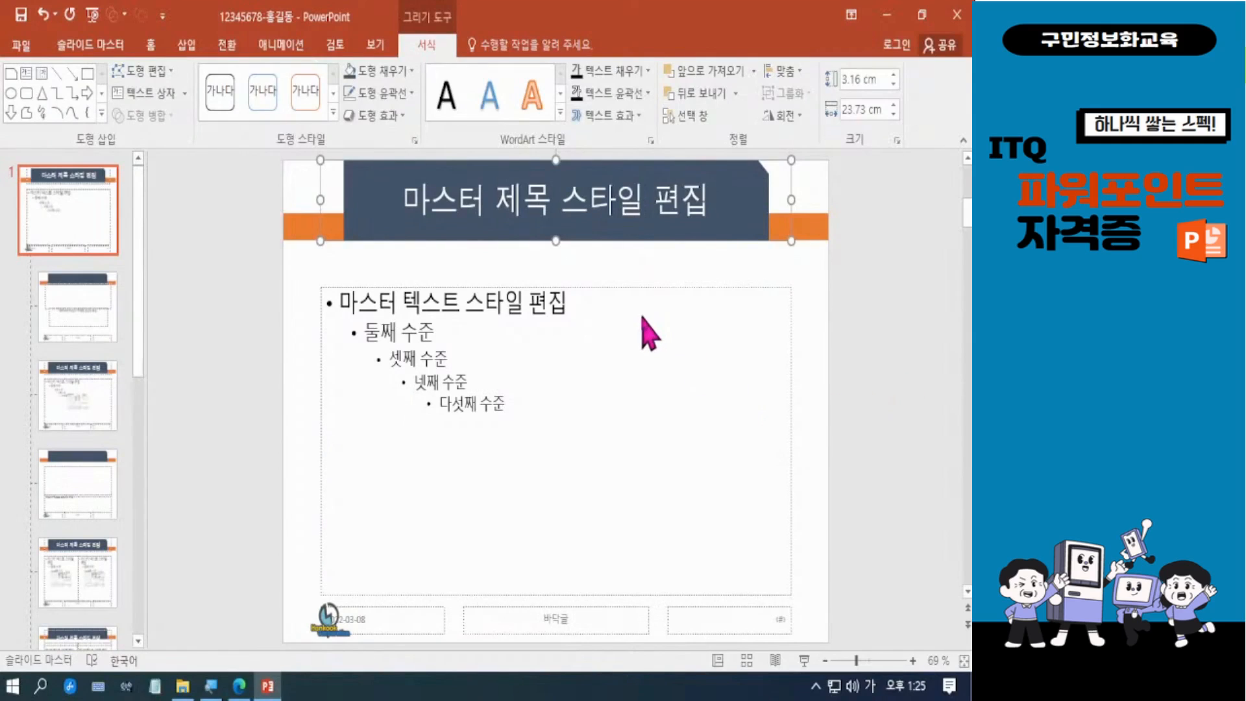
pyautogui.moveTo(280, 136)
pyautogui.mouseDown()
pyautogui.moveTo(372, 225)
pyautogui.moveTo(860, 279)
pyautogui.mouseUp()
pyautogui.moveTo(784, 182); pyautogui.dragTo(933, 372)
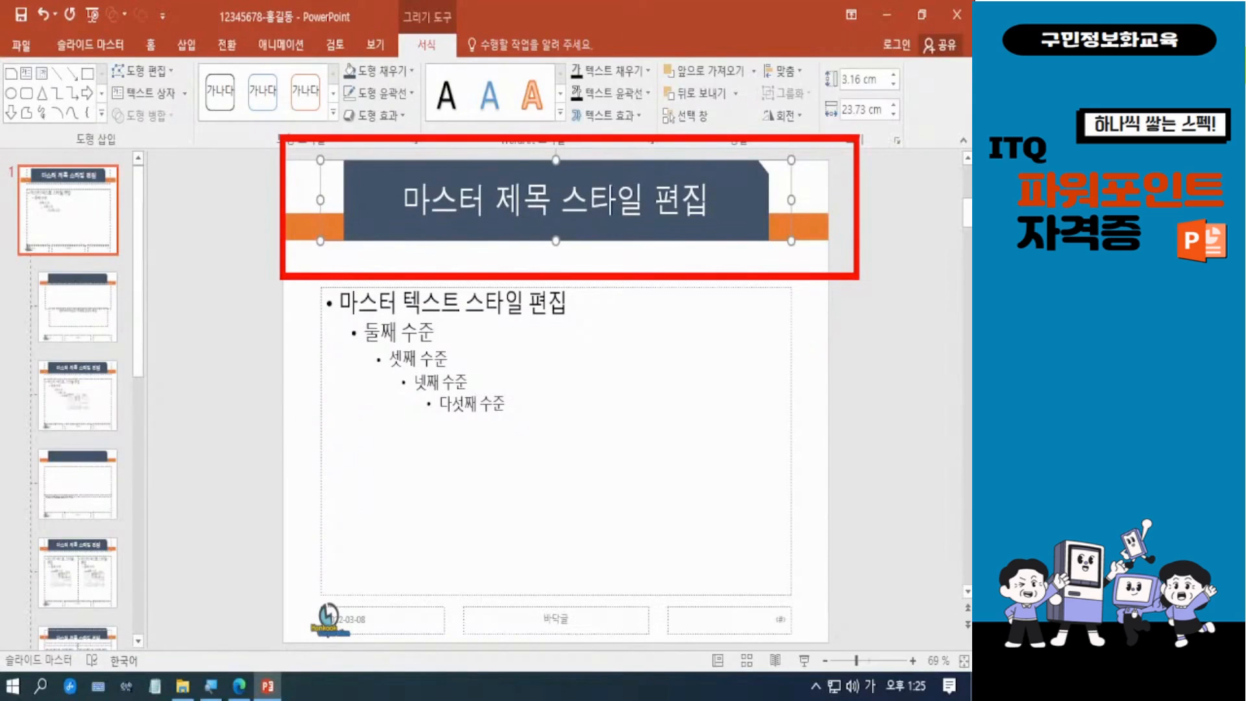
pyautogui.moveTo(287, 570)
pyautogui.mouseDown()
pyautogui.moveTo(349, 646)
pyautogui.moveTo(397, 677)
pyautogui.mouseUp()
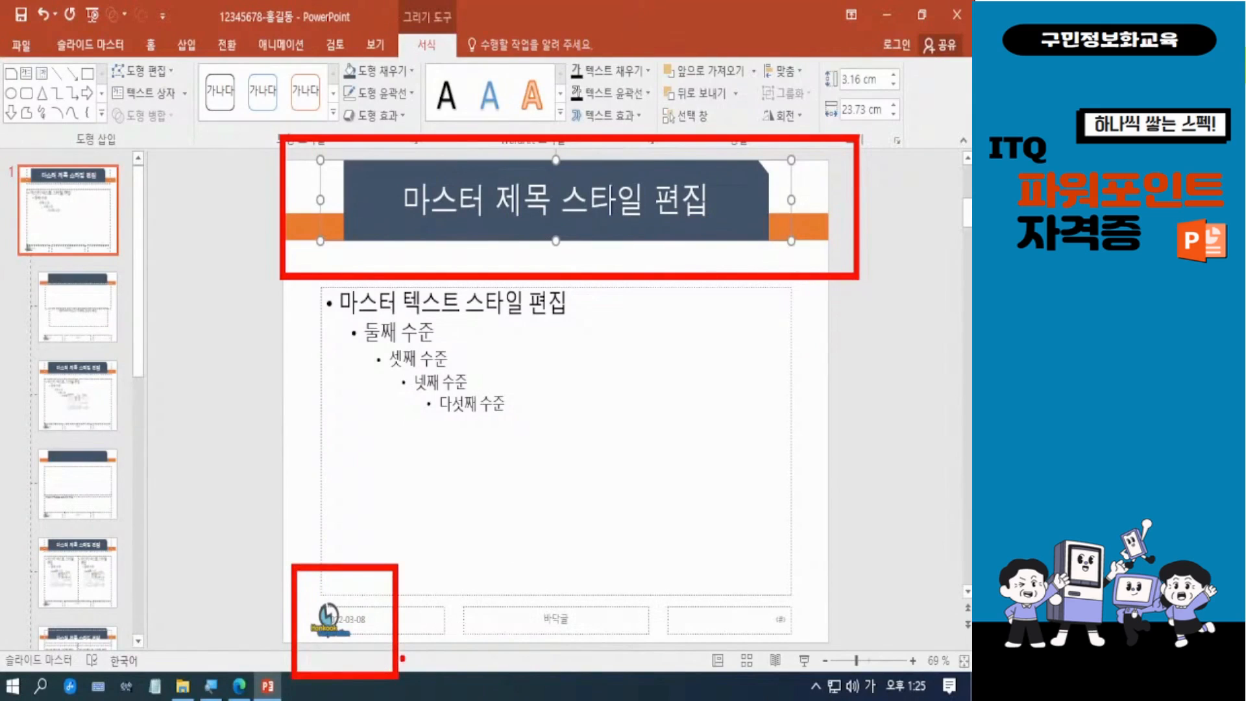
pyautogui.press('Escape')
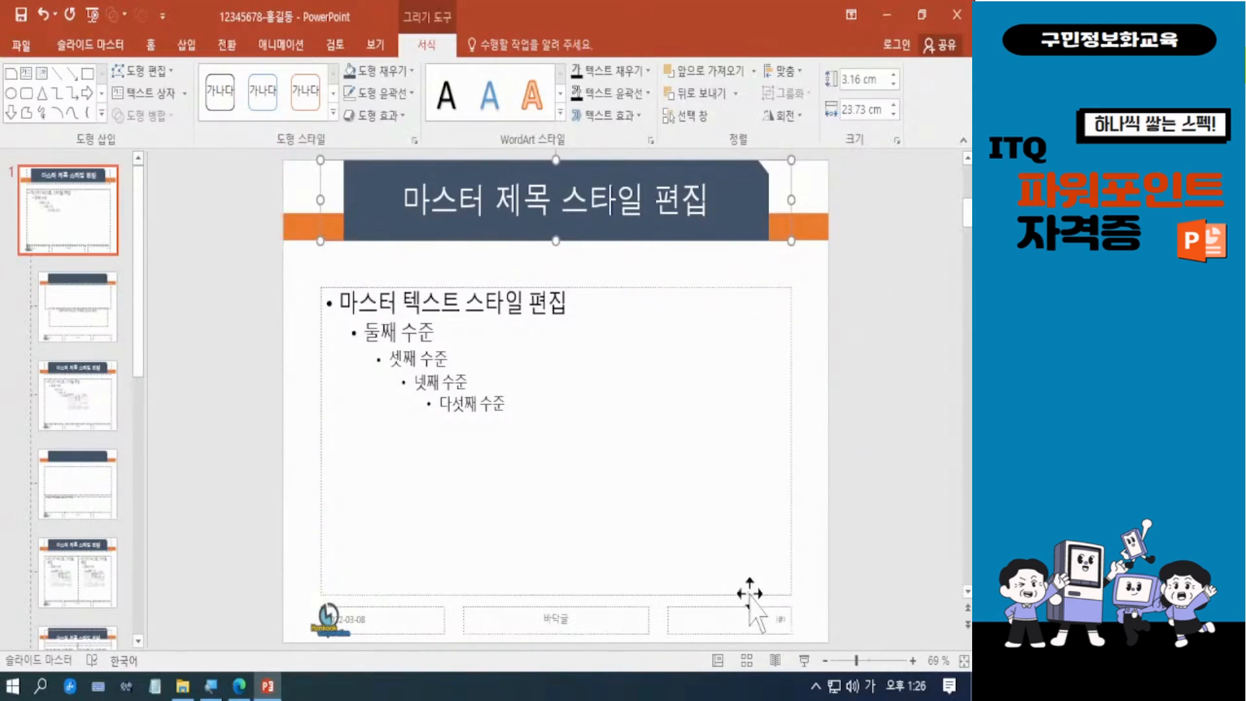
pyautogui.moveTo(662, 577)
pyautogui.mouseDown()
pyautogui.moveTo(769, 658)
pyautogui.moveTo(842, 668)
pyautogui.mouseUp()
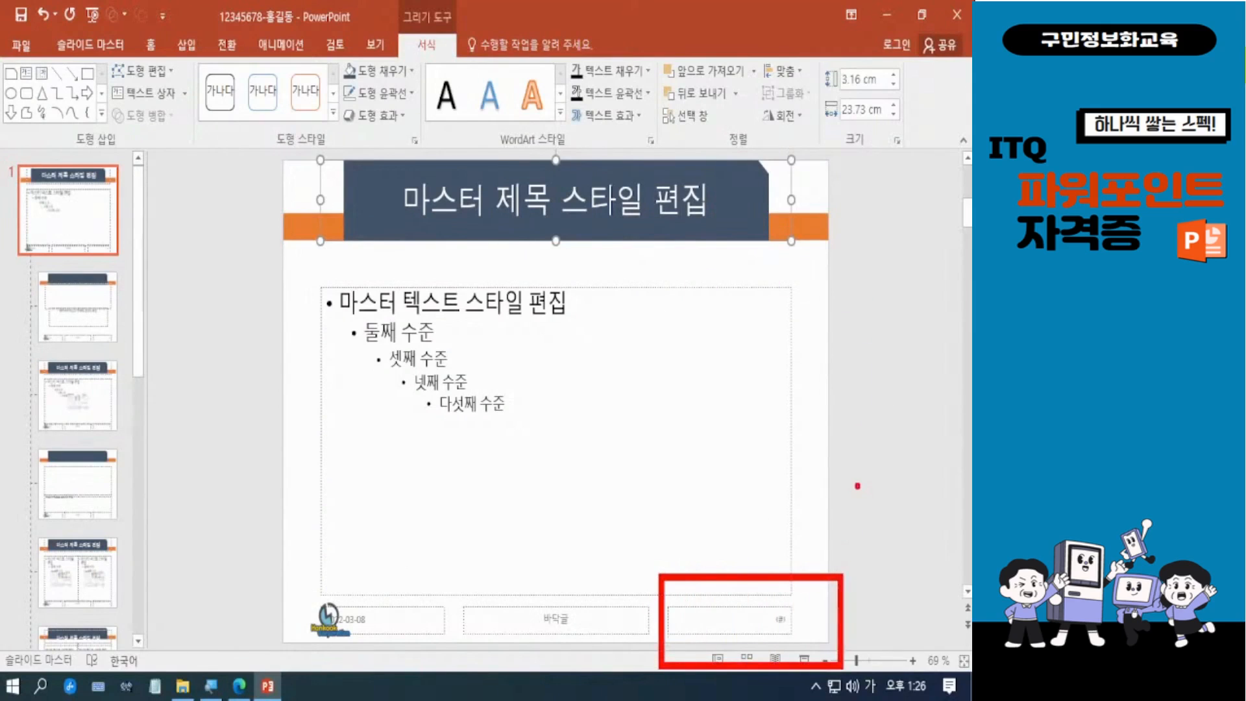
pyautogui.press('Escape')
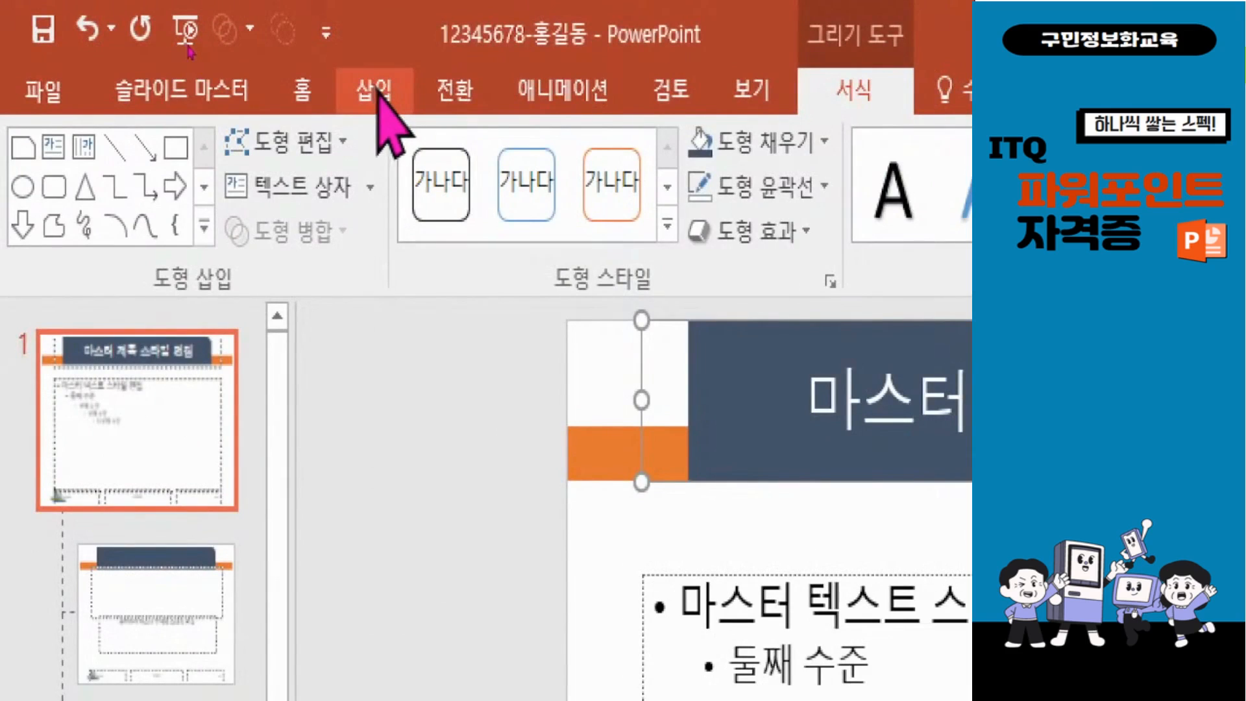
# Step: Turn on slide numbers, exclude them from the title slide, and apply the setting to all slides
pyautogui.click(377, 96)
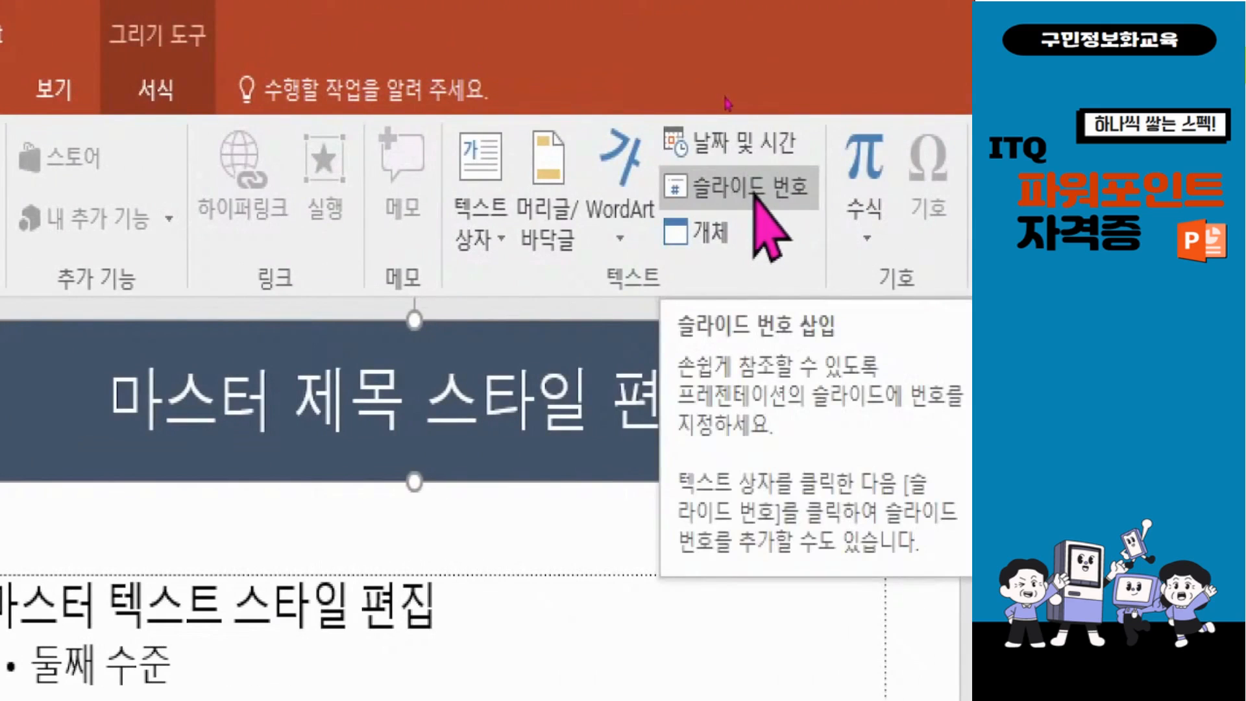
pyautogui.click(753, 192)
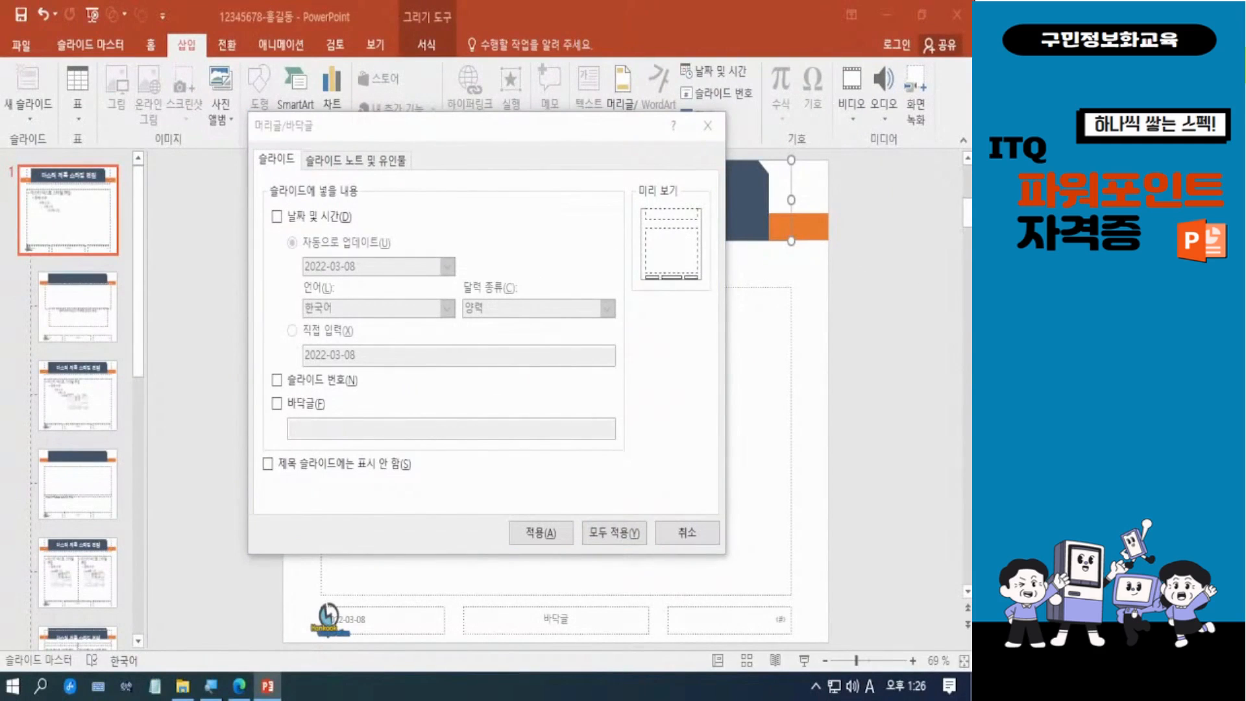
pyautogui.press('Hangul')
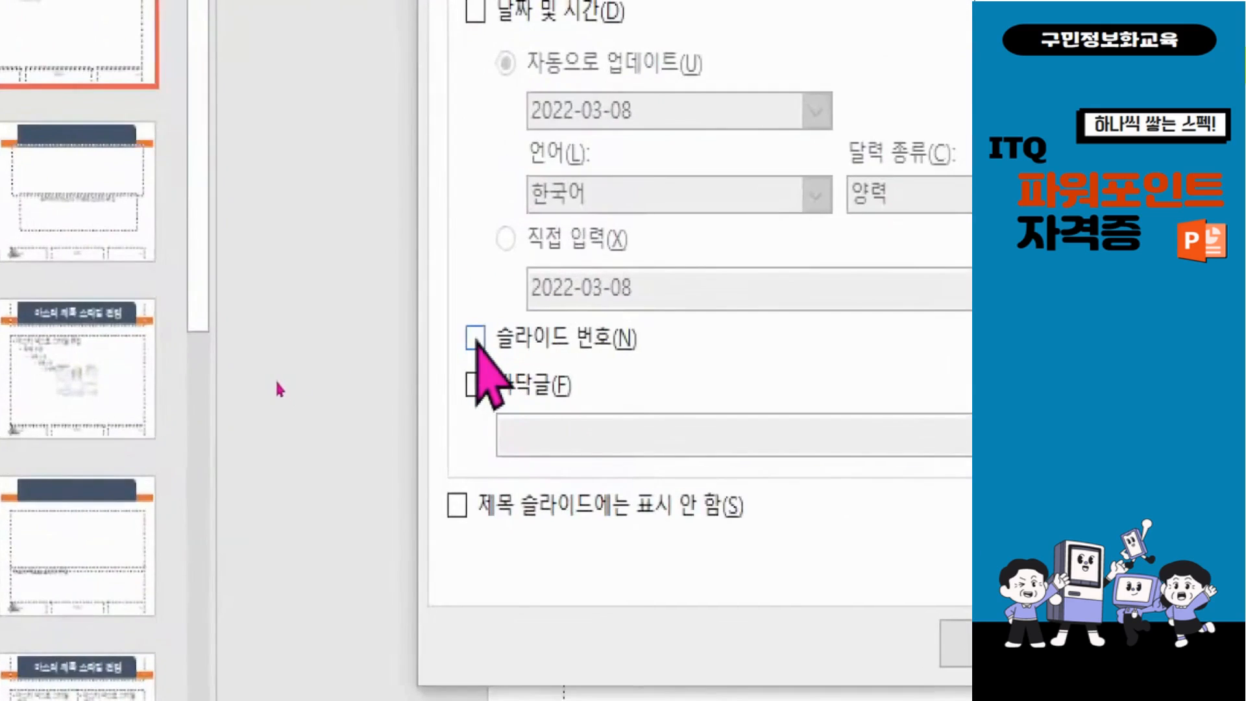
pyautogui.click(280, 380)
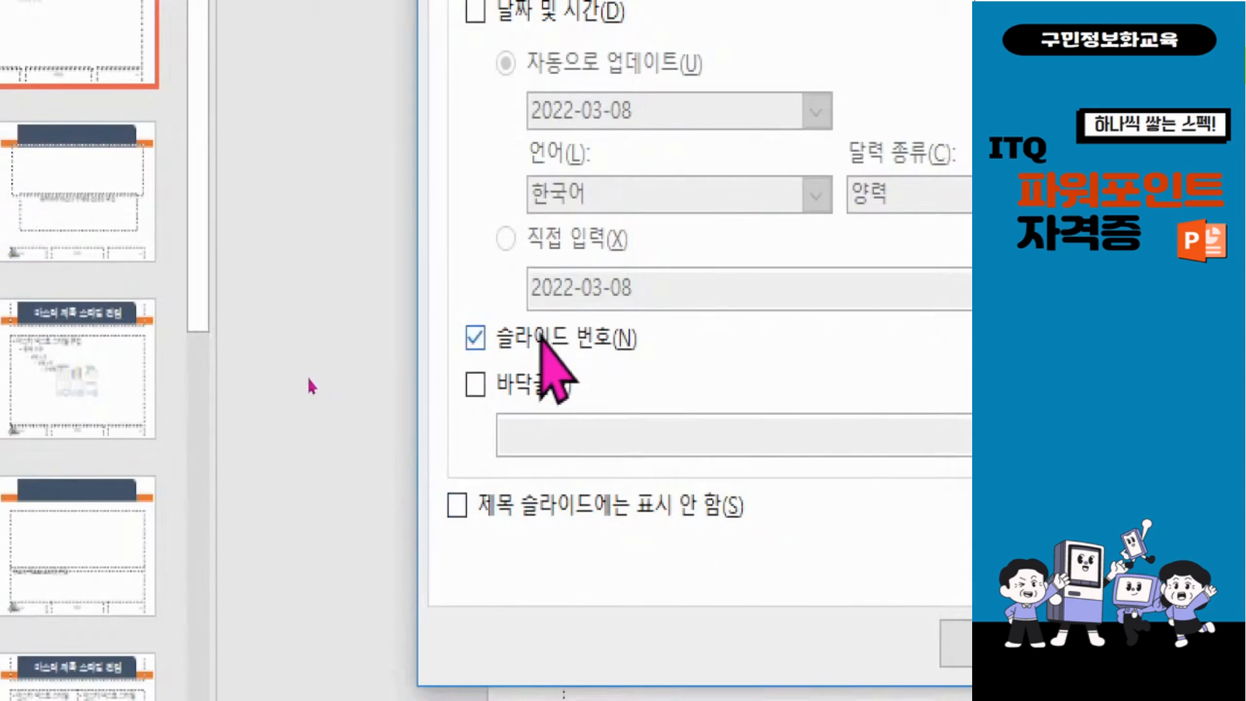
pyautogui.click(454, 500)
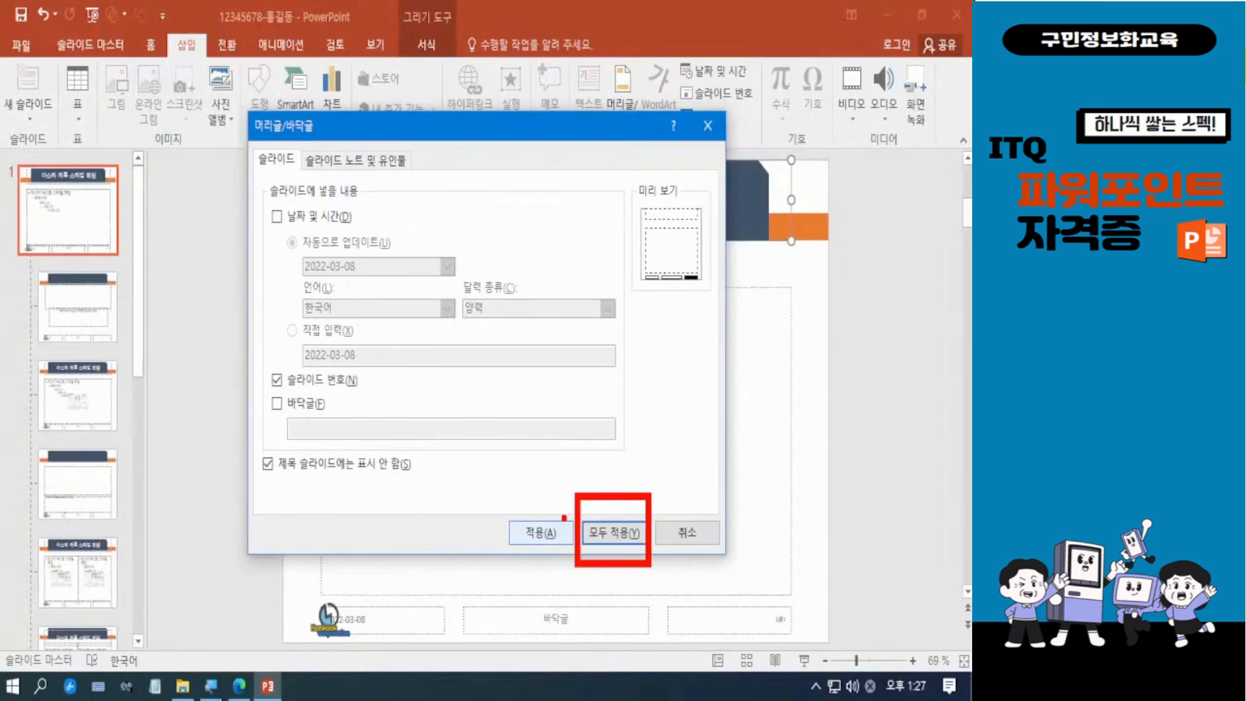
pyautogui.click(624, 535)
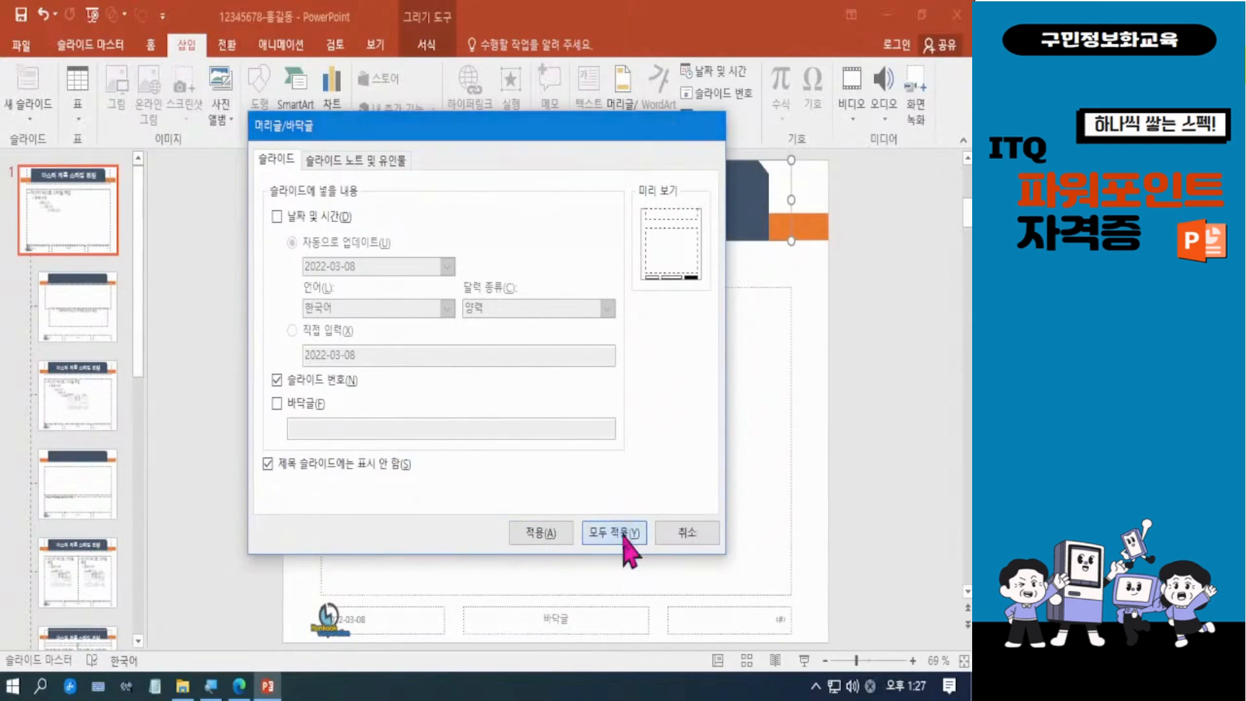
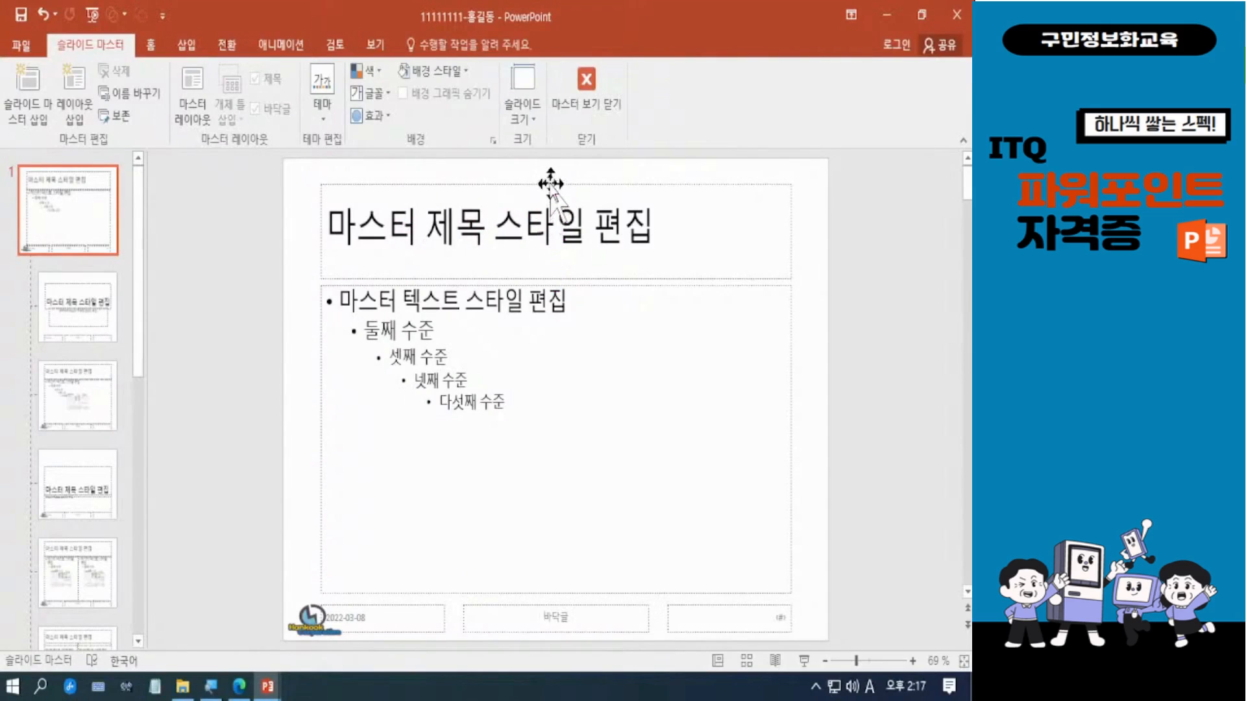
# Step: Move the master title placeholder up to the slide's upper edge, shorten it to fit its single text line, and widen it evenly on both sides
pyautogui.click(550, 183)
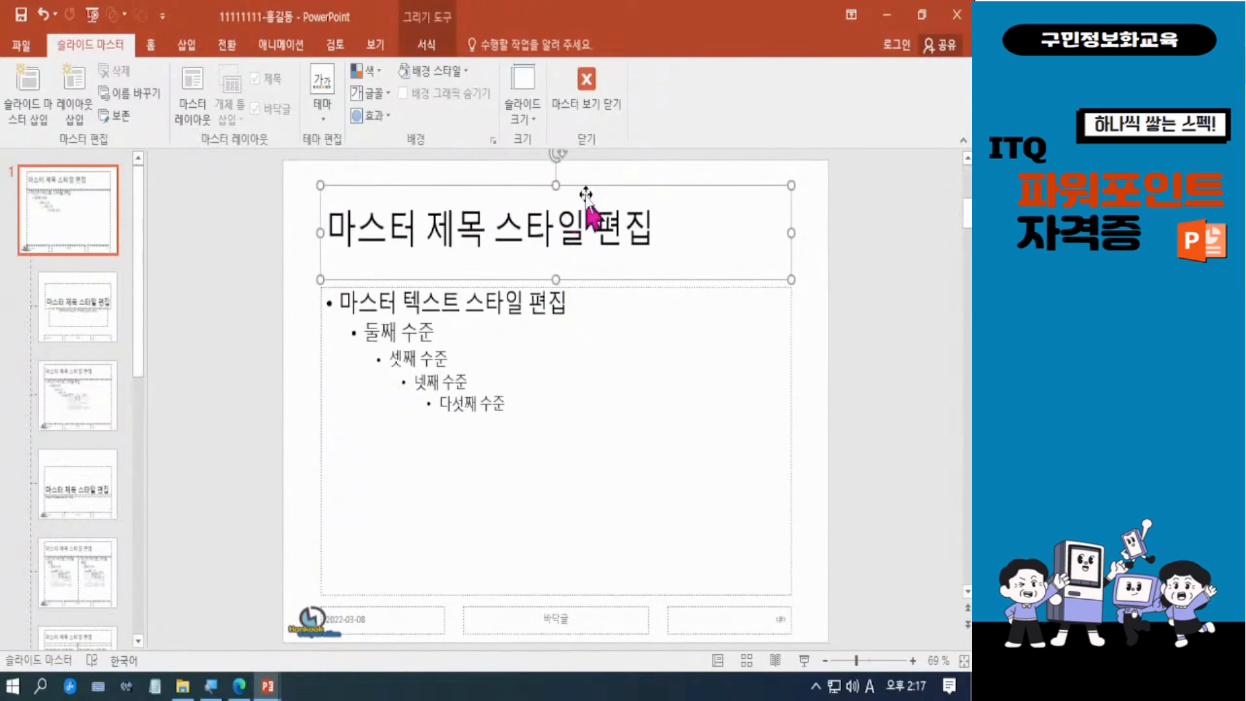
pyautogui.moveTo(591, 184); pyautogui.dragTo(593, 159)
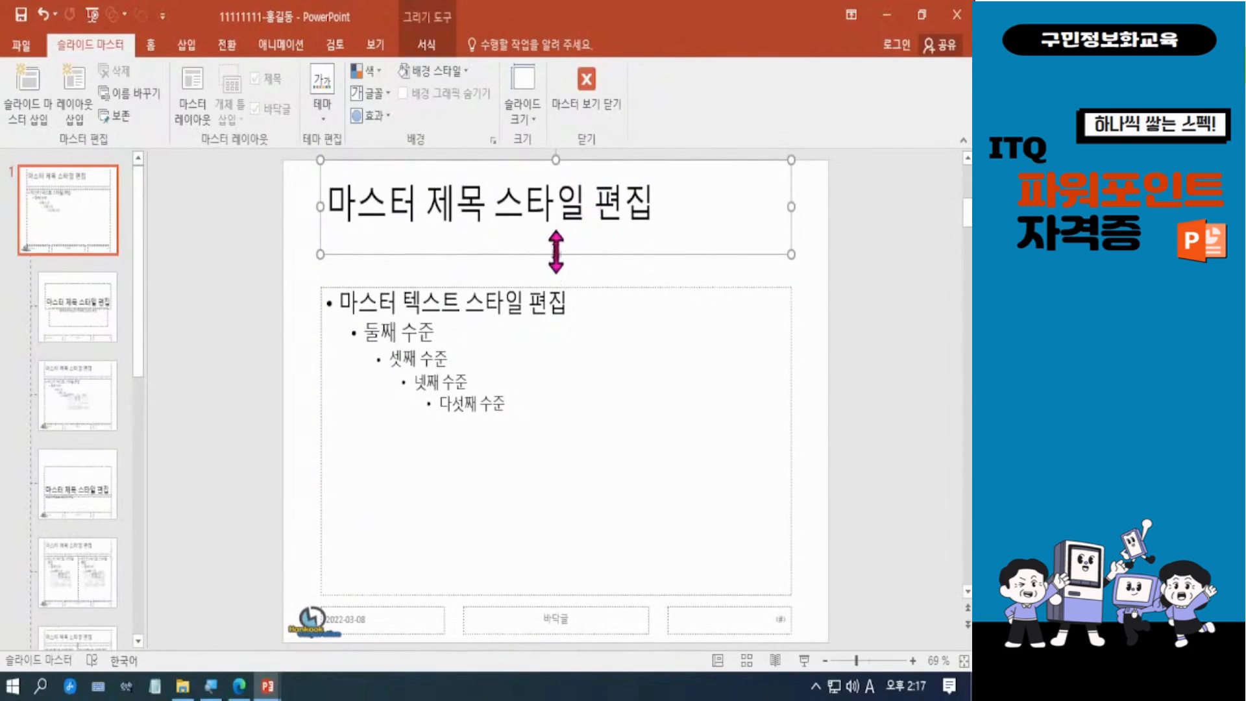
pyautogui.moveTo(556, 253); pyautogui.dragTo(556, 225)
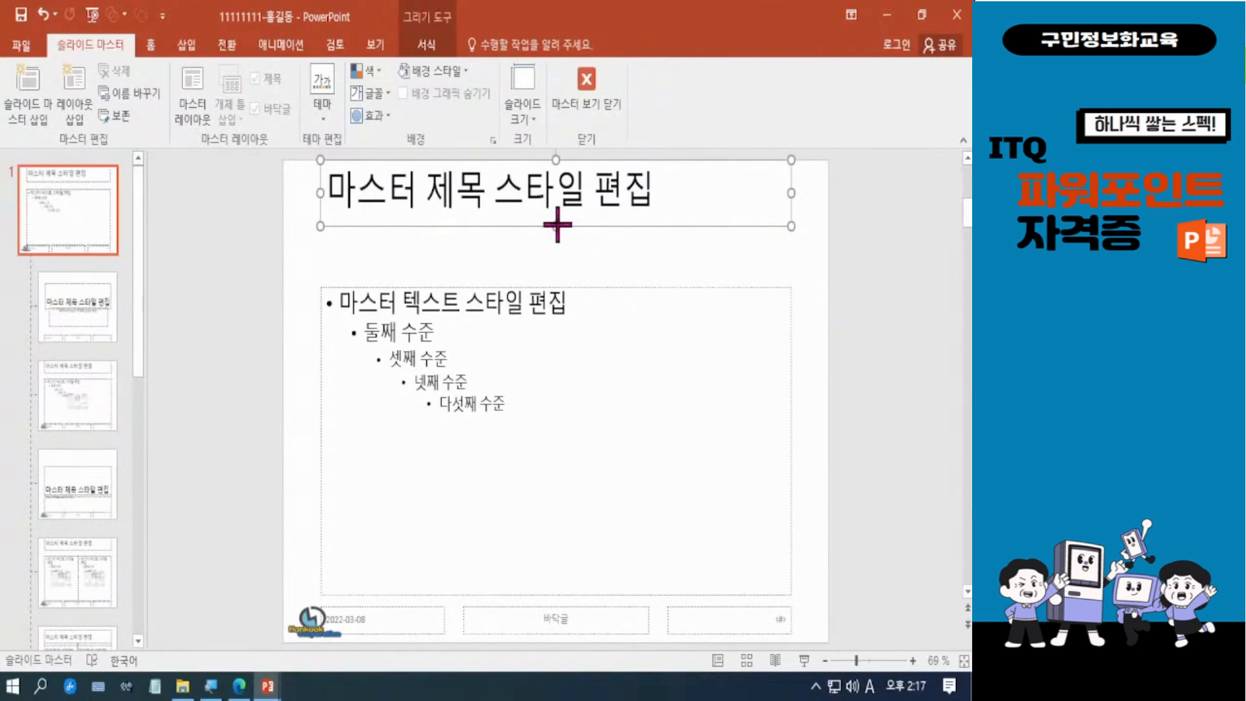
pyautogui.moveTo(556, 225); pyautogui.dragTo(557, 227)
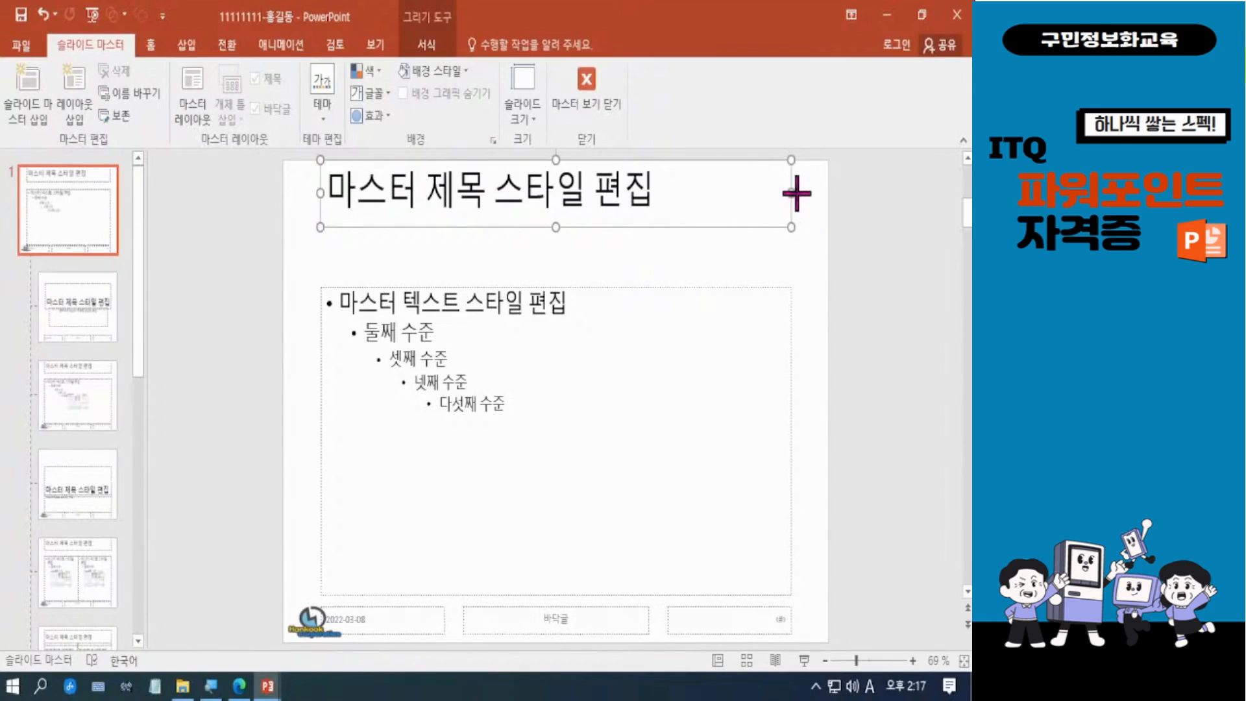
pyautogui.moveTo(797, 193); pyautogui.dragTo(803, 193)
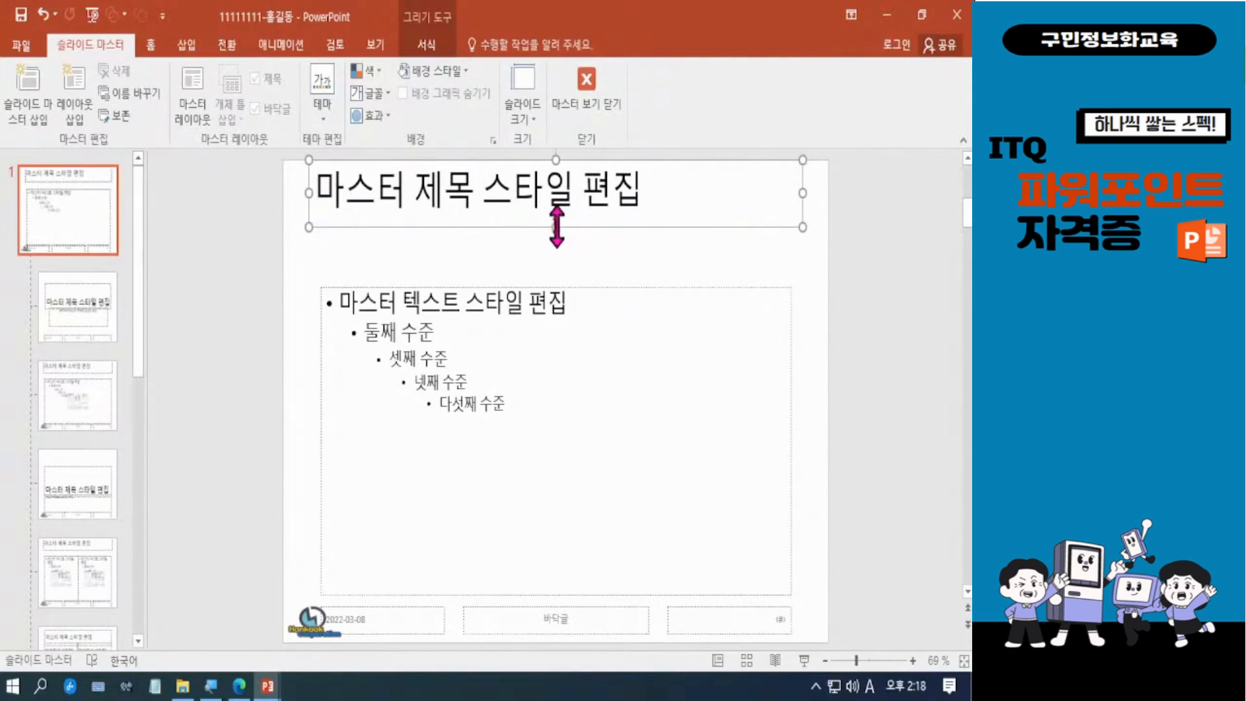
pyautogui.moveTo(556, 227); pyautogui.dragTo(556, 231)
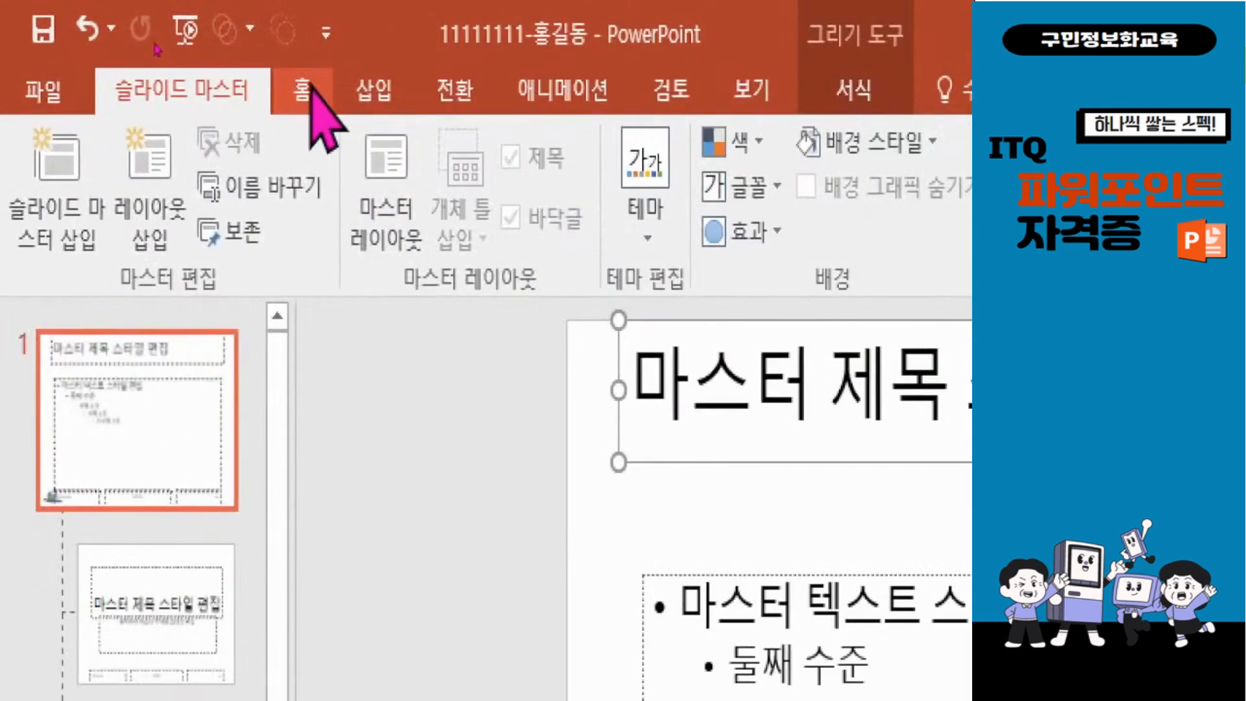
# Step: Format the master title text as 굴림, size 40, white and centered
pyautogui.click(150, 44)
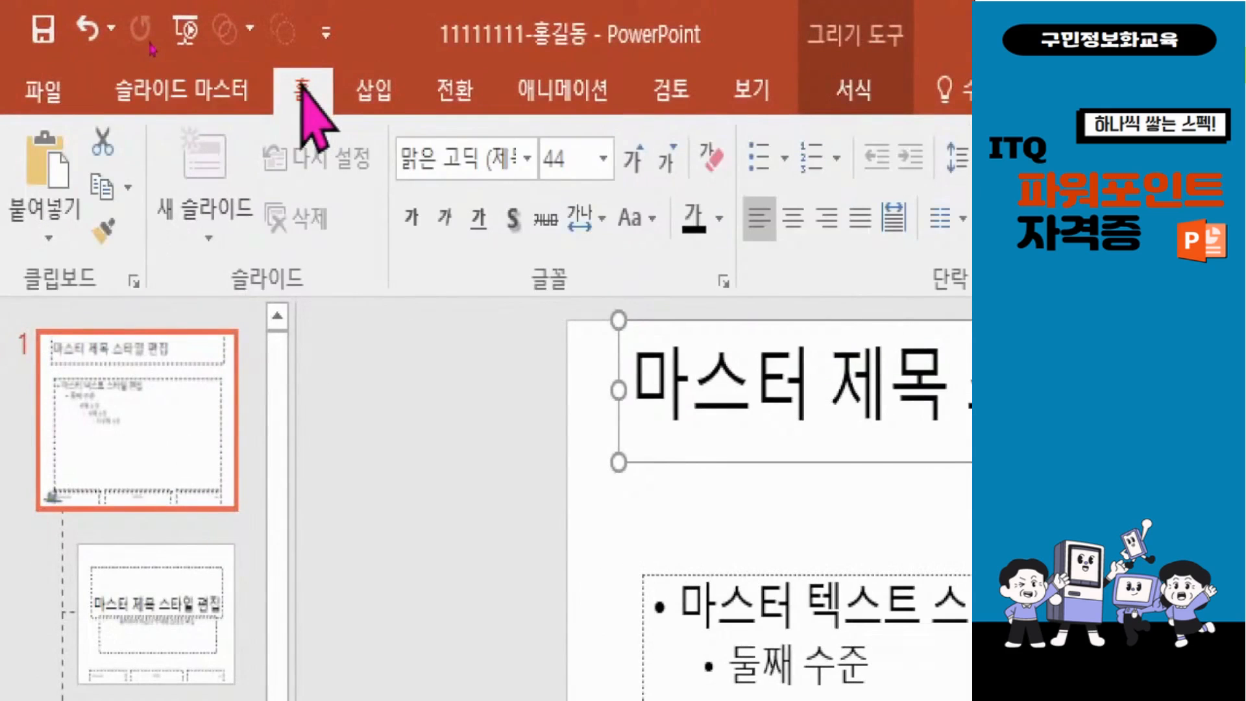
pyautogui.click(448, 158)
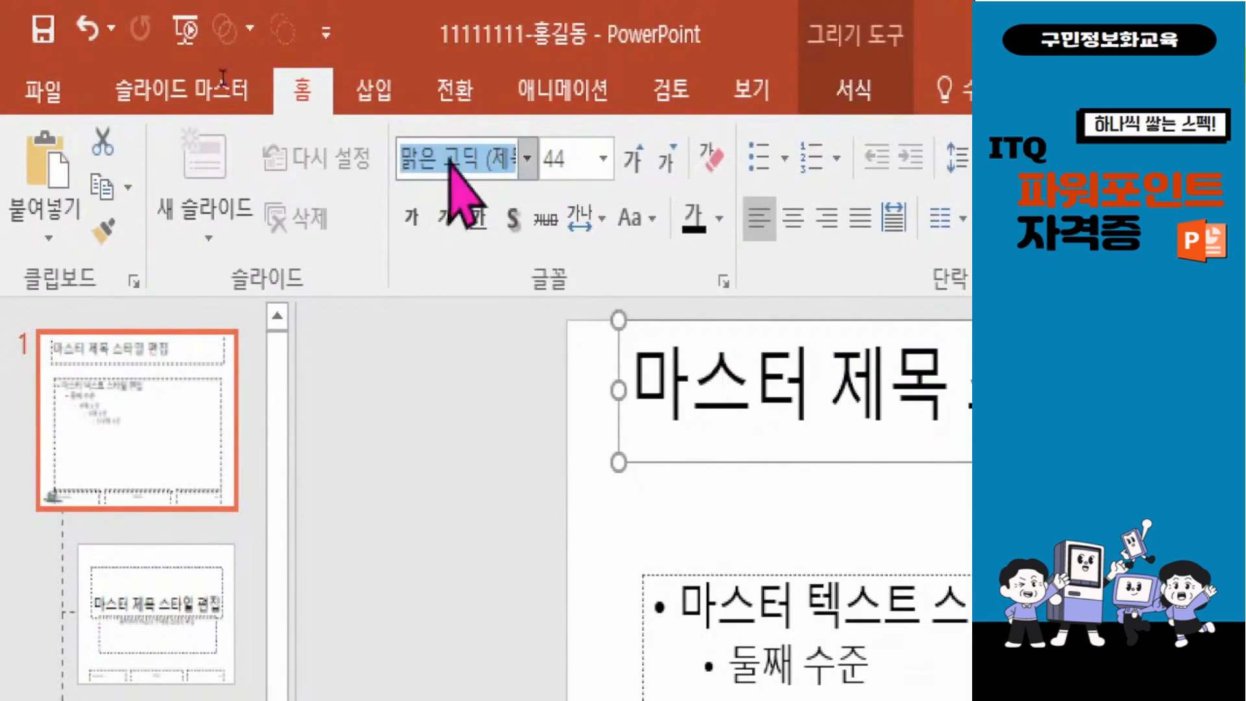
pyautogui.write('rnff')
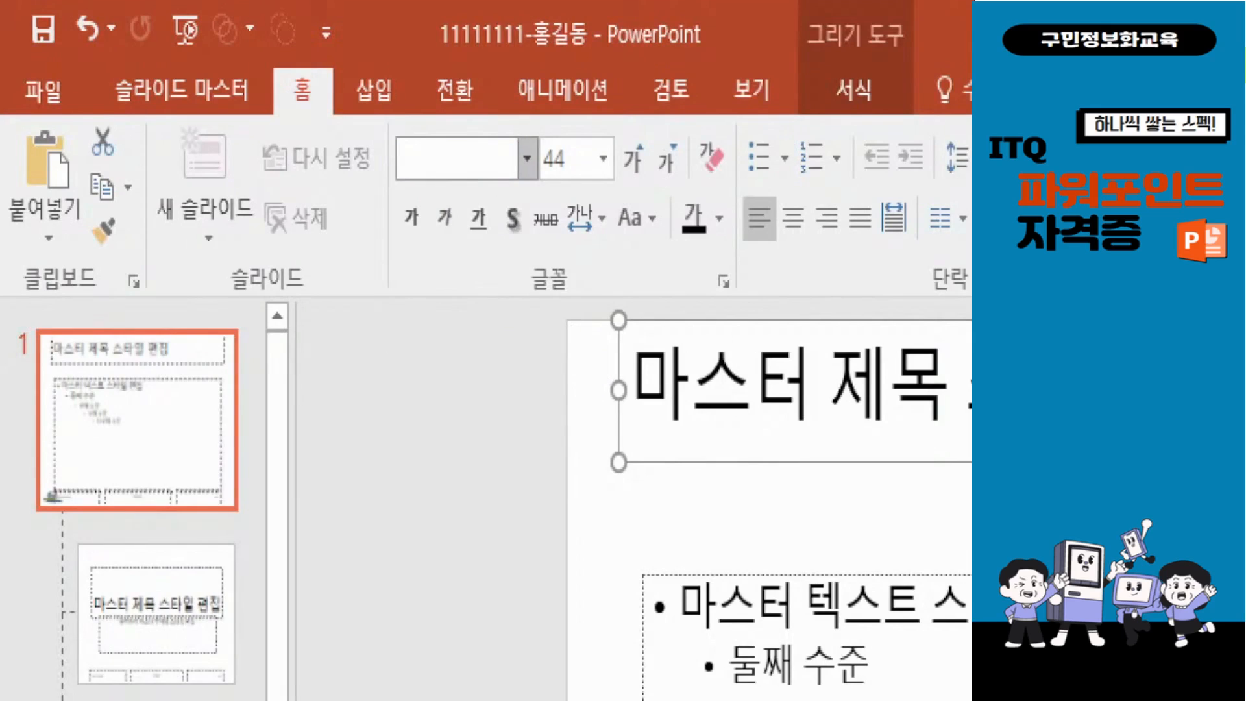
pyautogui.write('la')
pyautogui.press('Tab')
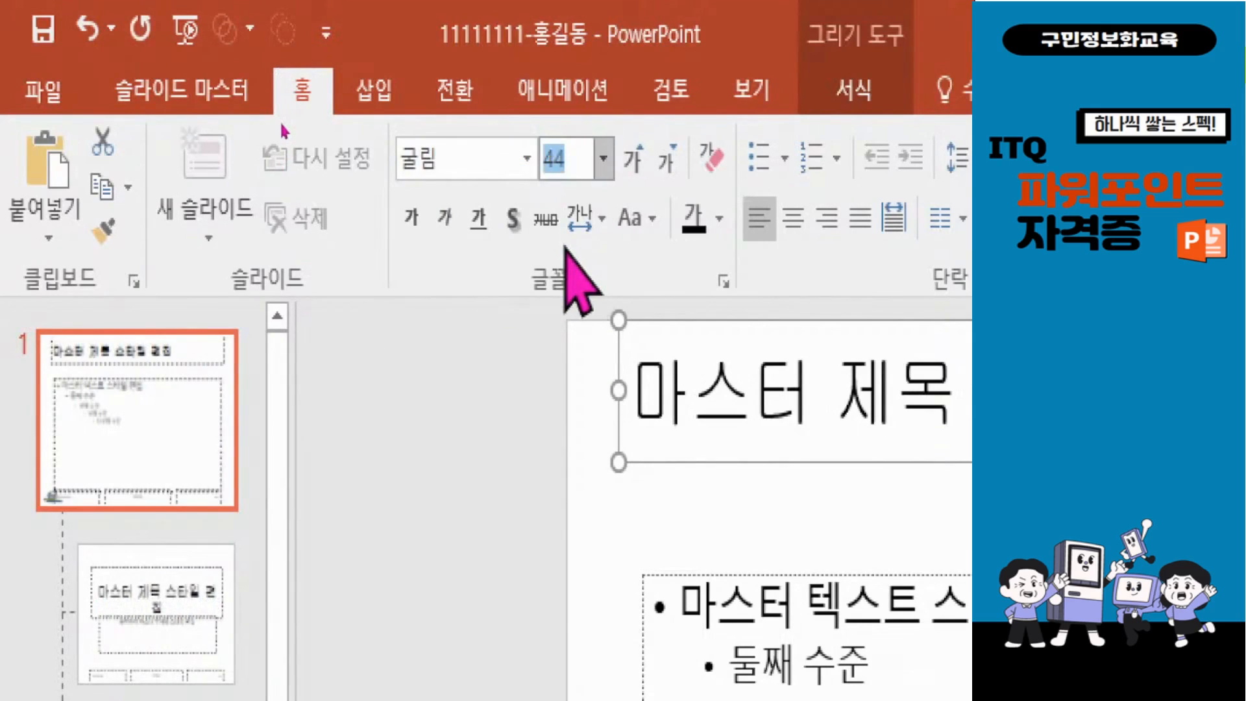
pyautogui.write('1')
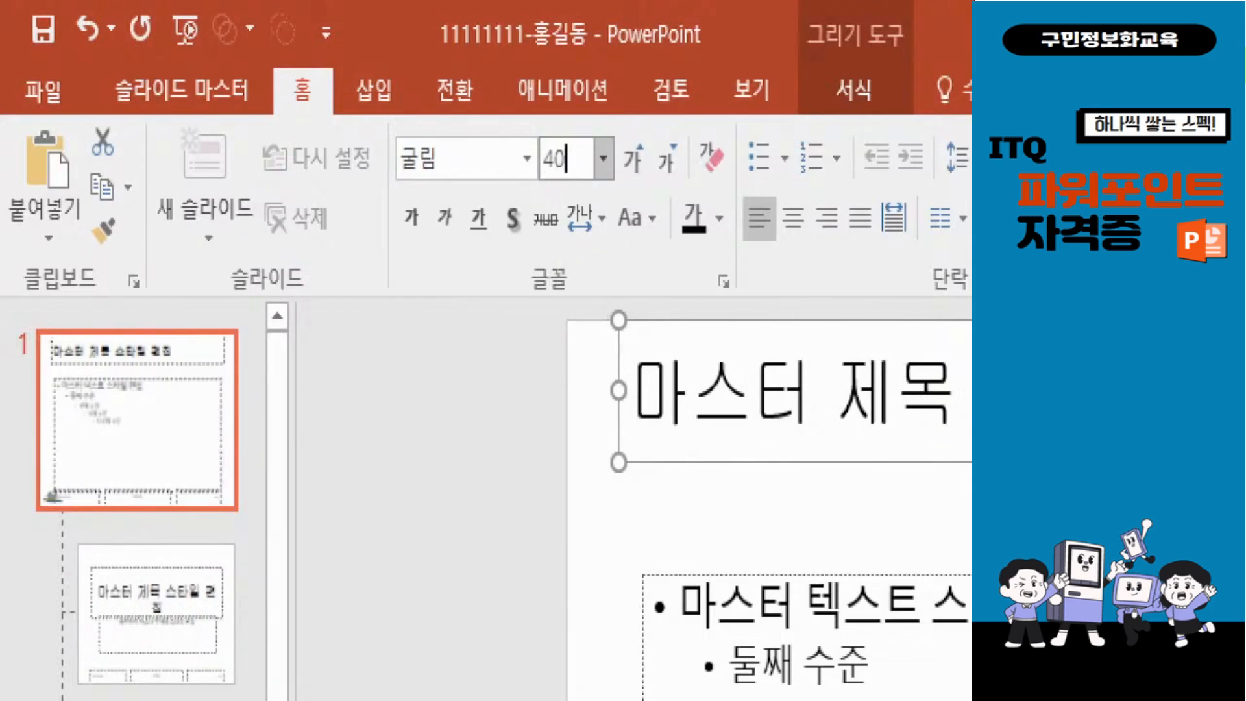
pyautogui.press('Return')
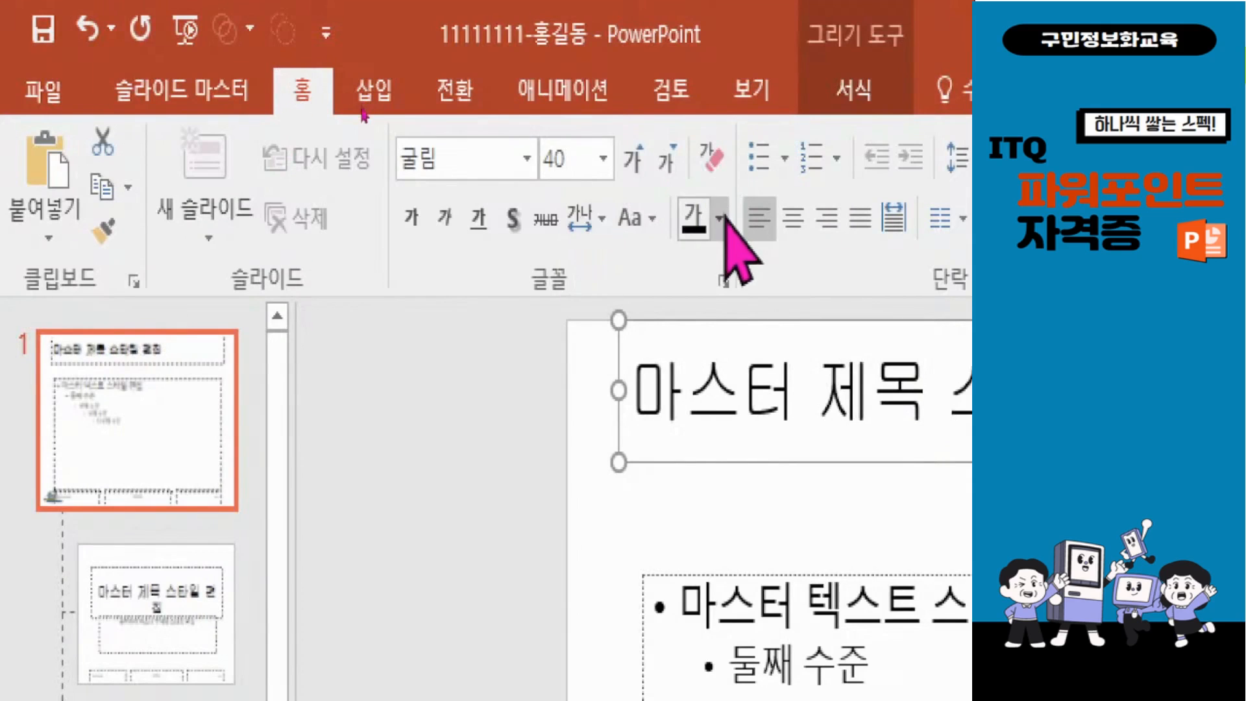
pyautogui.click(719, 218)
pyautogui.click(713, 310)
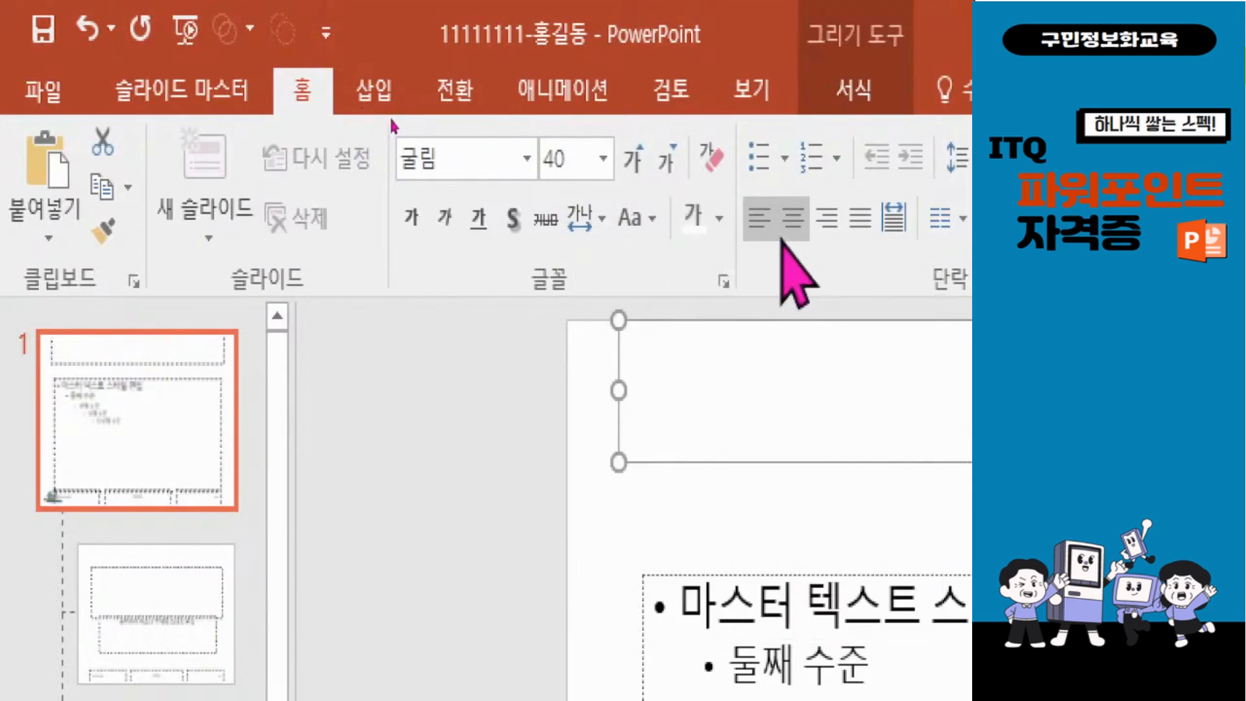
pyautogui.click(793, 220)
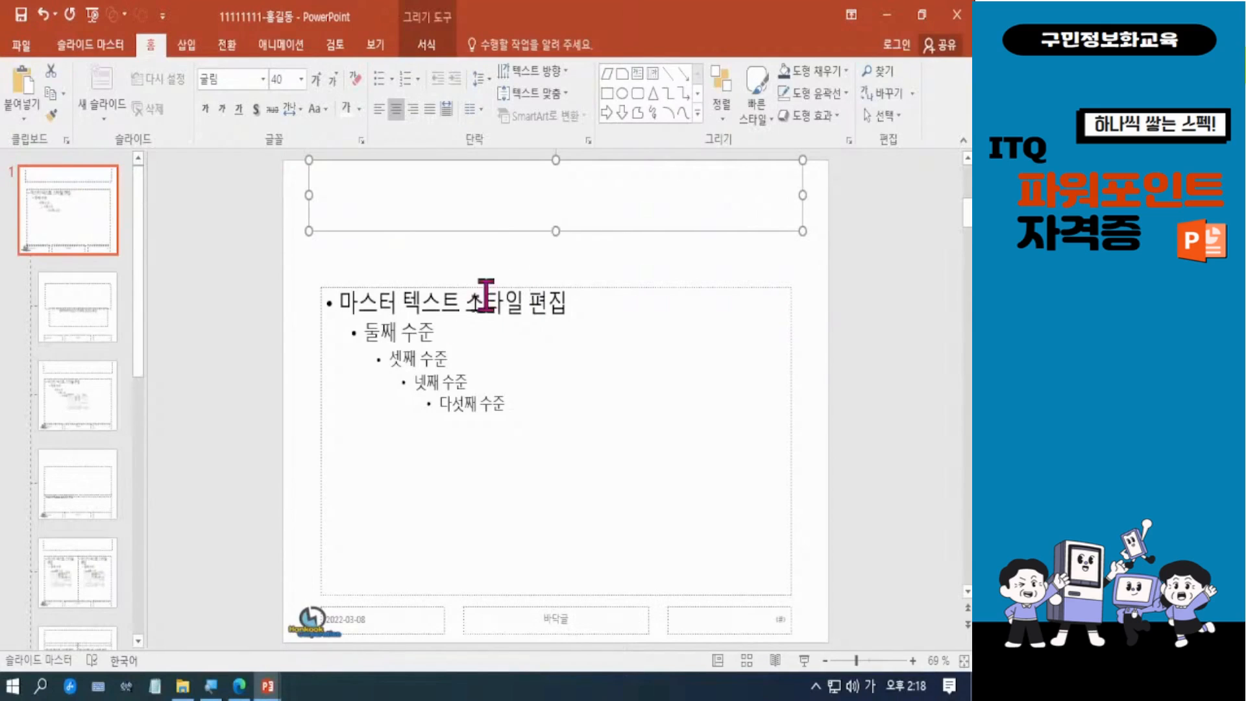
# Step: Check the title design in 문제2_GP12-11A.pdf and draw a notched right arrow about 27.52 cm by 2.08 cm across the master slide's full width
pyautogui.click(237, 688)
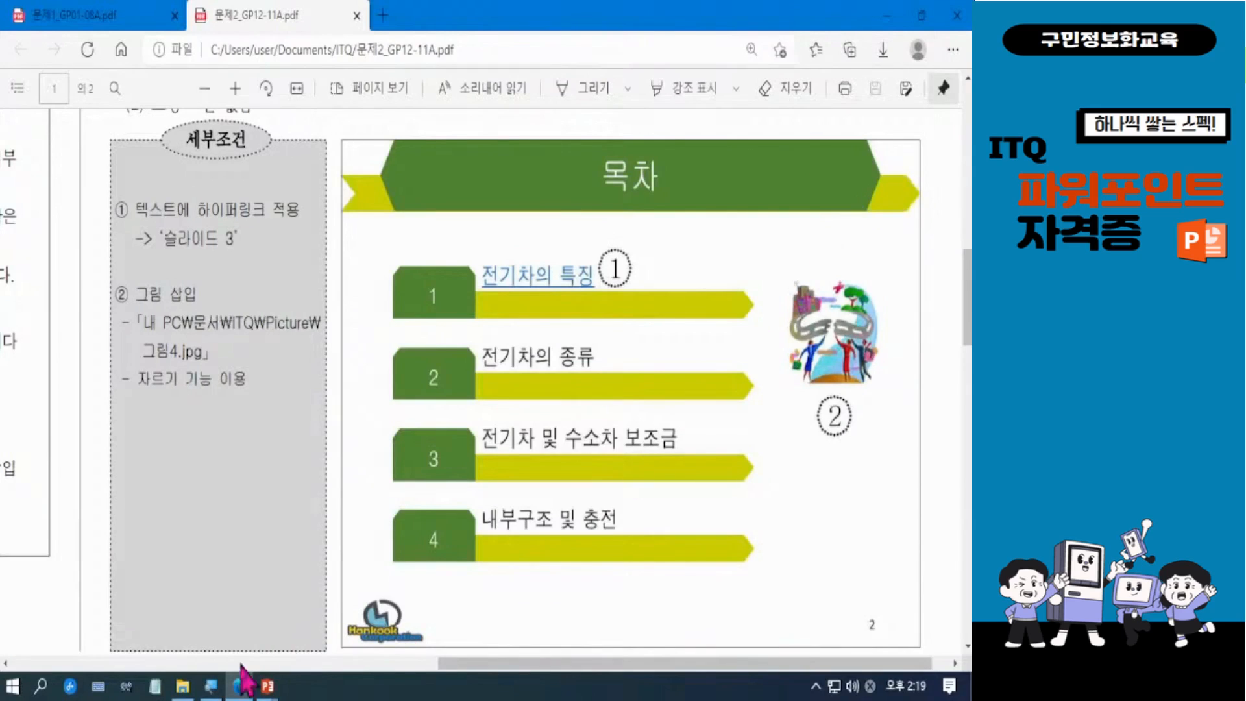
pyautogui.click(888, 23)
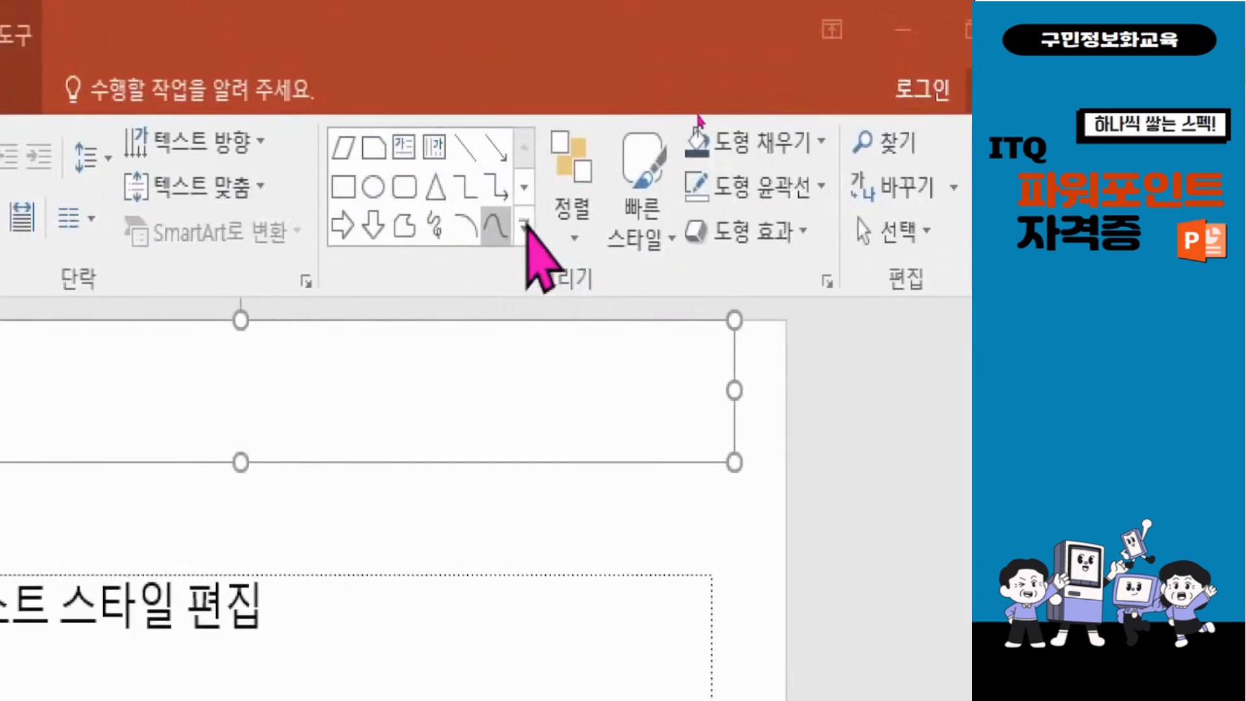
pyautogui.click(524, 224)
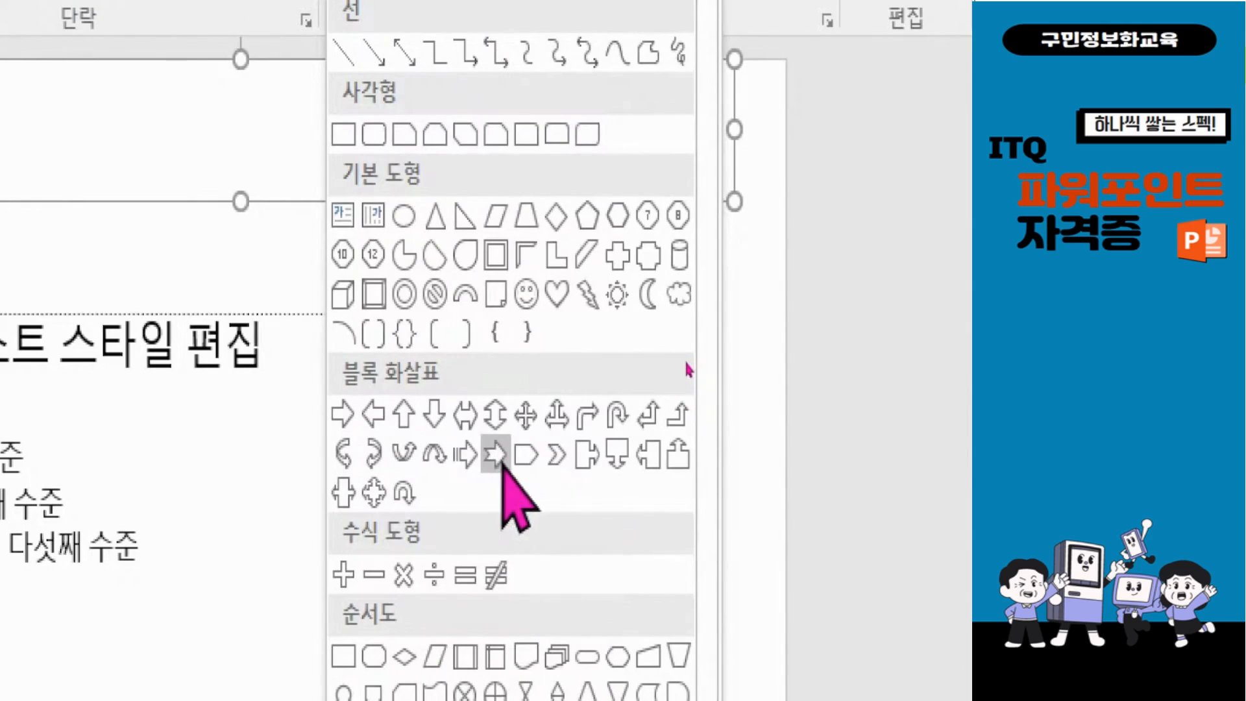
pyautogui.click(502, 462)
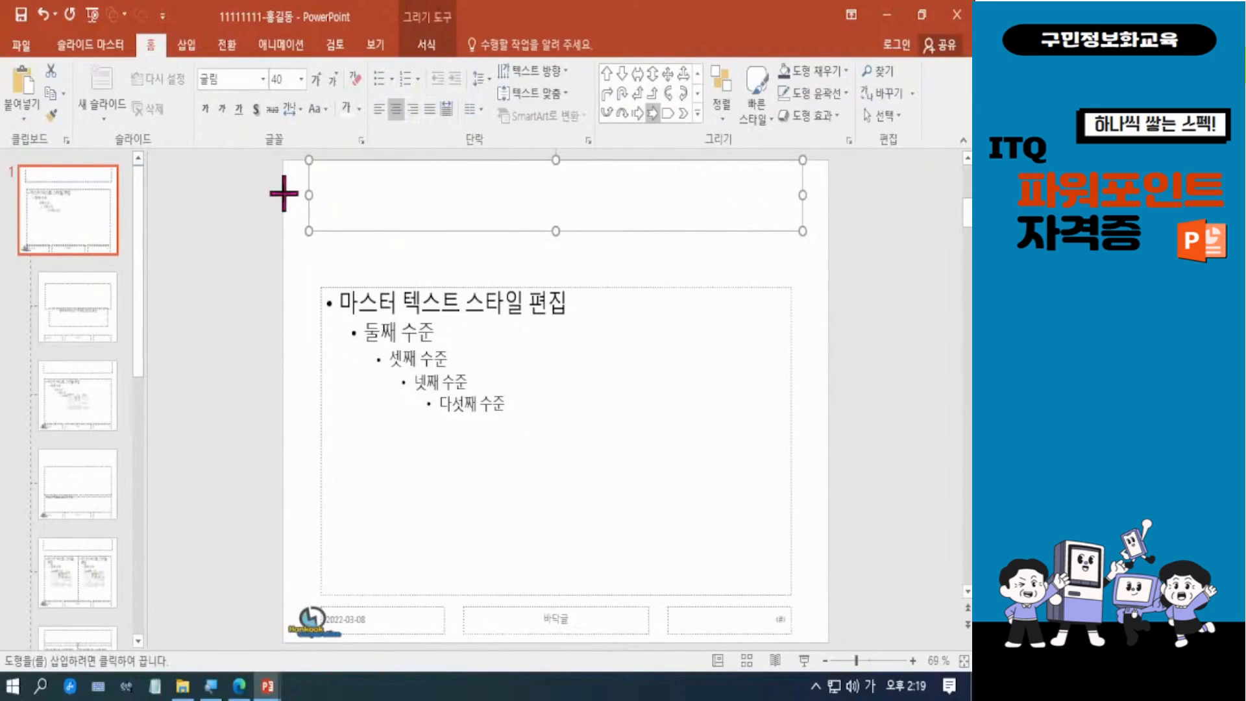
pyautogui.moveTo(283, 194); pyautogui.dragTo(829, 243)
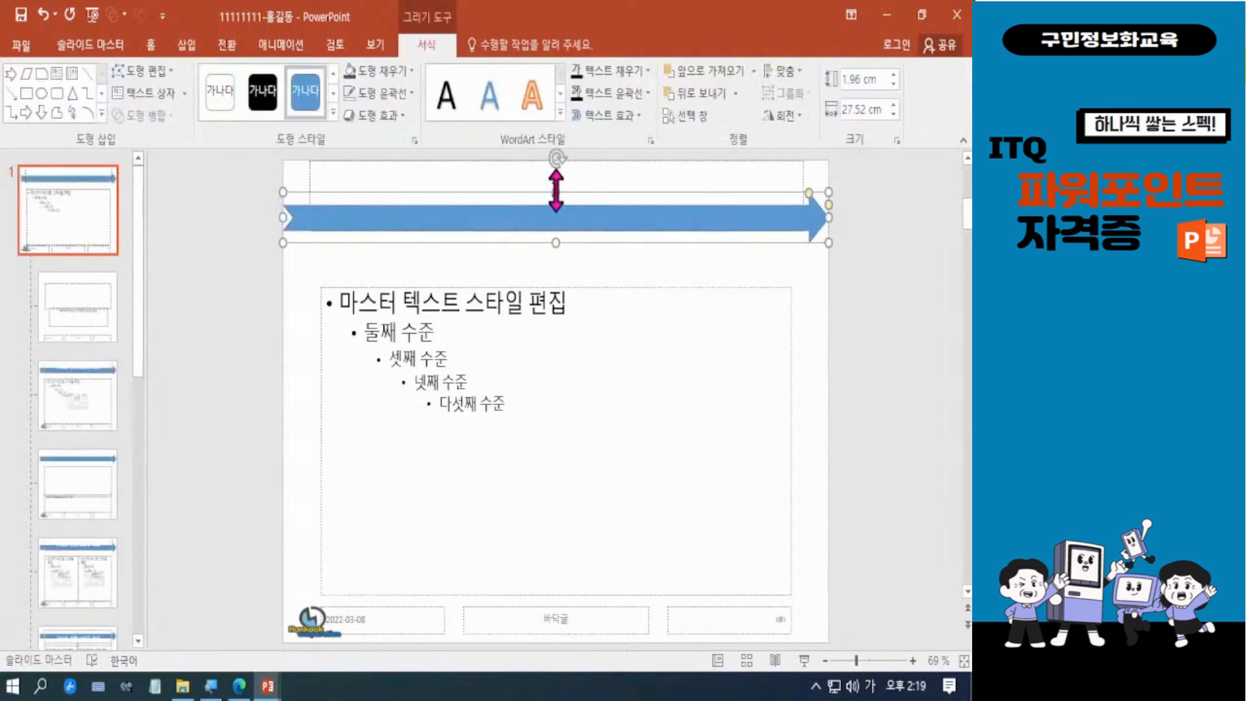
pyautogui.moveTo(556, 191); pyautogui.dragTo(556, 188)
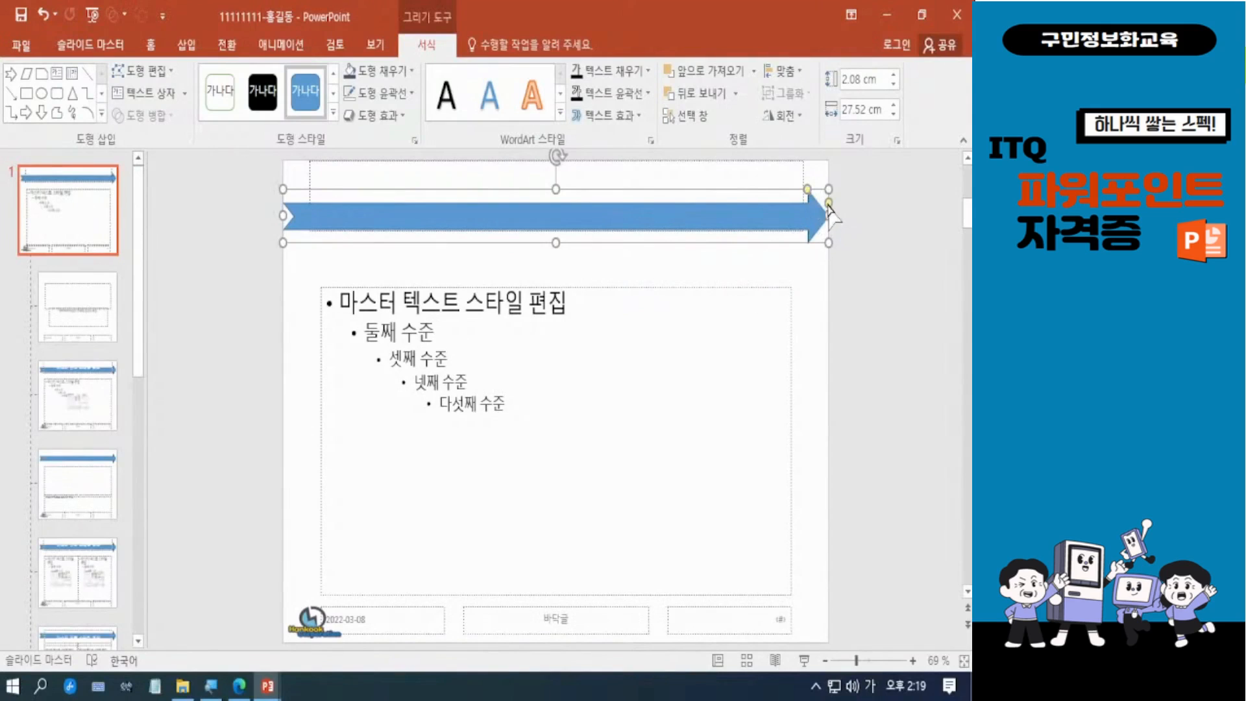
# Step: Thicken the notched arrow's shaft to the full height of its arrowhead
pyautogui.moveTo(829, 204)
pyautogui.mouseDown()
pyautogui.moveTo(807, 188)
pyautogui.moveTo(813, 198)
pyautogui.moveTo(773, 193)
pyautogui.moveTo(821, 211)
pyautogui.moveTo(830, 189)
pyautogui.mouseUp()
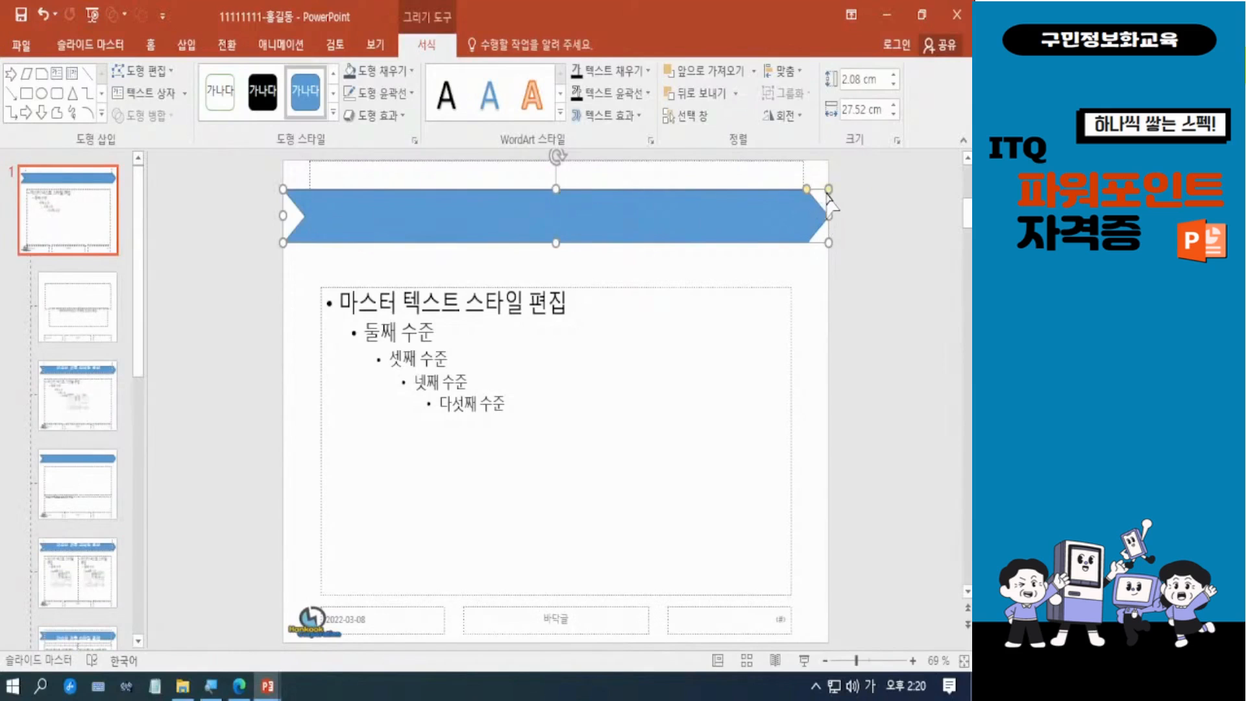
pyautogui.moveTo(830, 190); pyautogui.dragTo(830, 202)
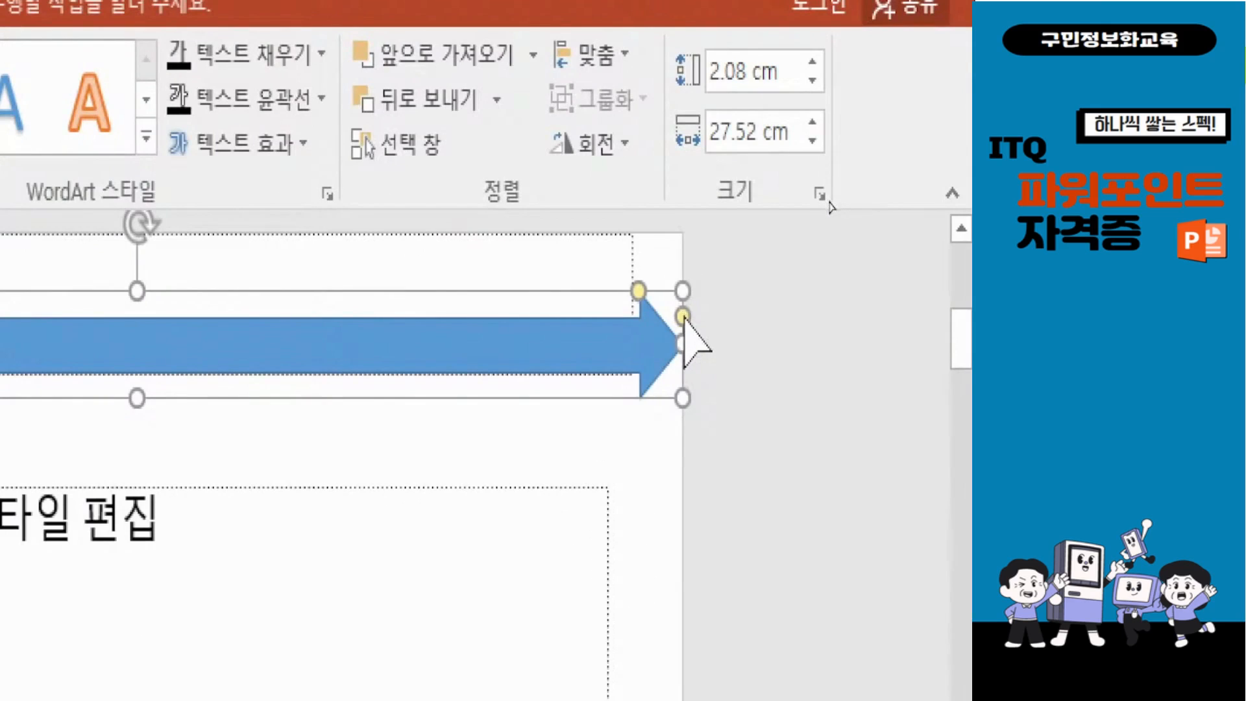
pyautogui.moveTo(684, 316); pyautogui.dragTo(685, 286)
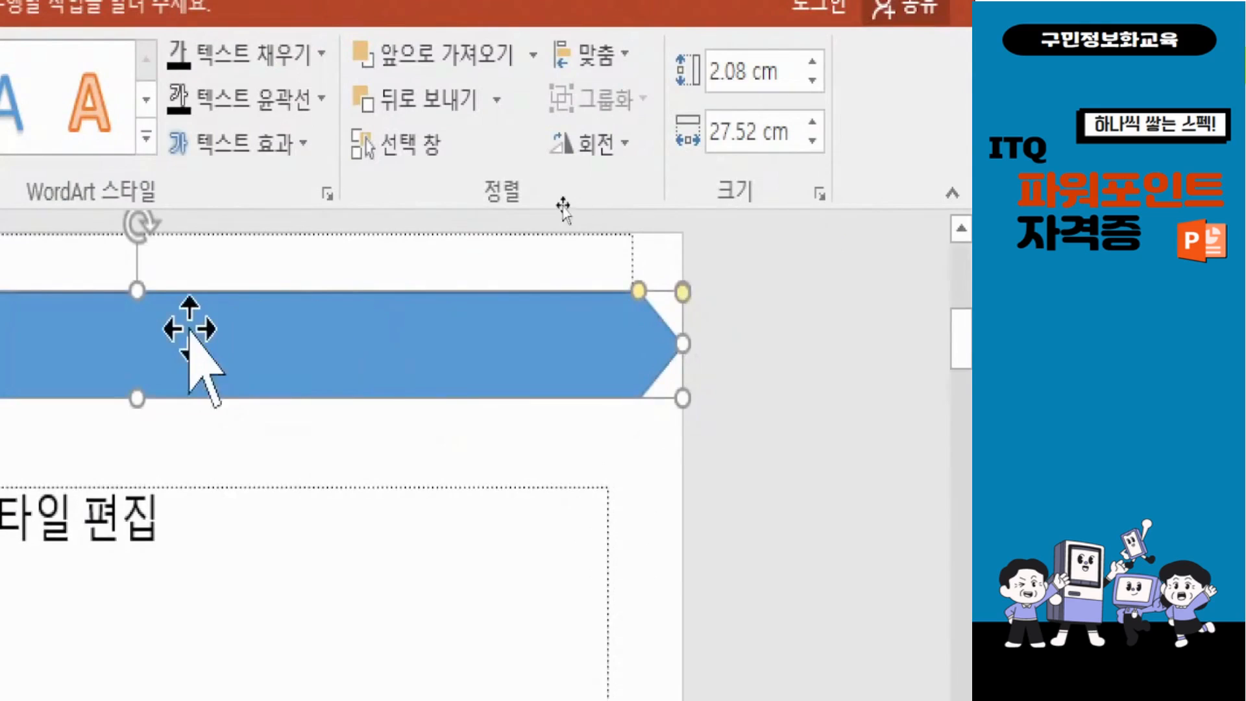
# Step: Reduce the notched arrow's height to about 1.39 cm, with its lower edge aligned to the bottom of the title placeholder
pyautogui.moveTo(137, 291); pyautogui.dragTo(153, 301)
pyautogui.moveTo(153, 394); pyautogui.dragTo(154, 368)
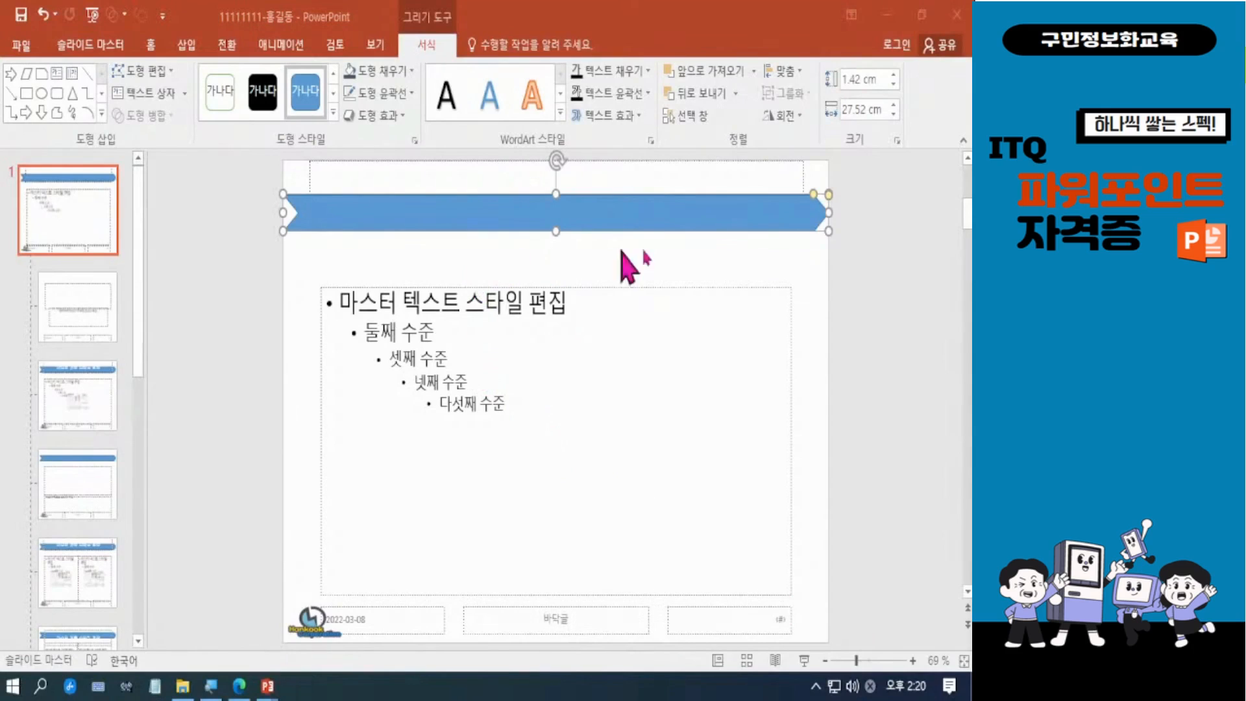
pyautogui.click(815, 194)
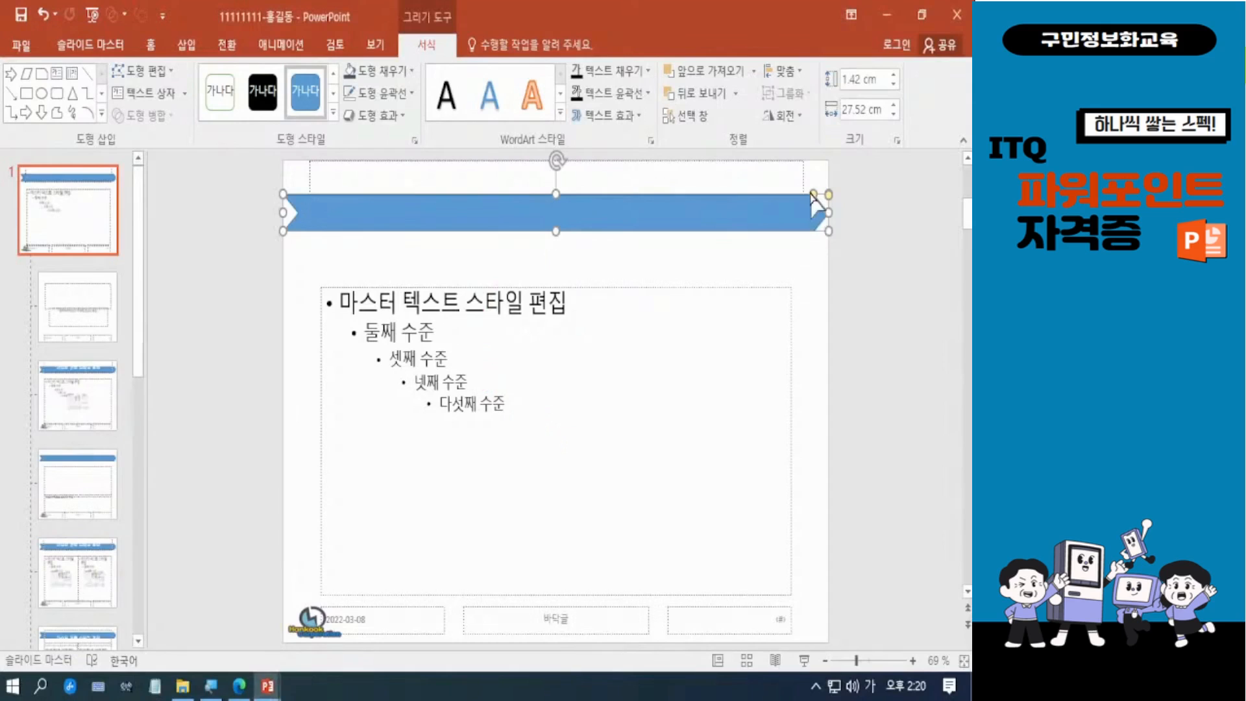
pyautogui.click(820, 298)
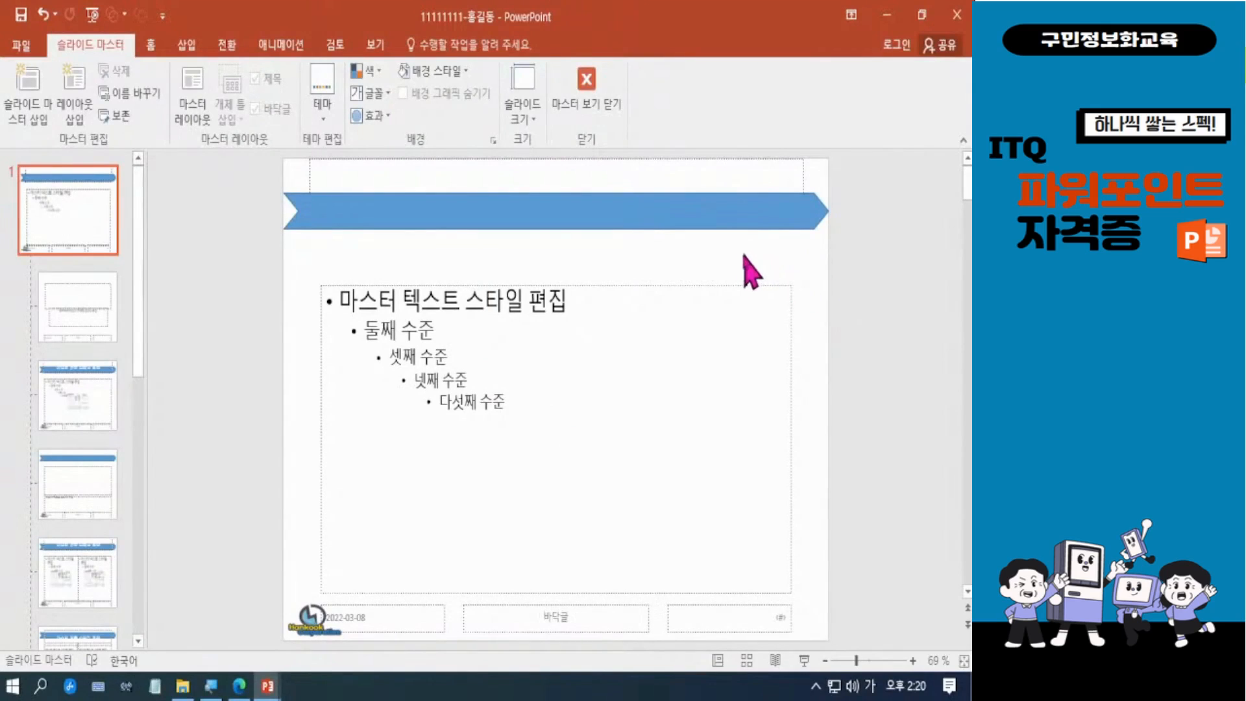
pyautogui.doubleClick(549, 210)
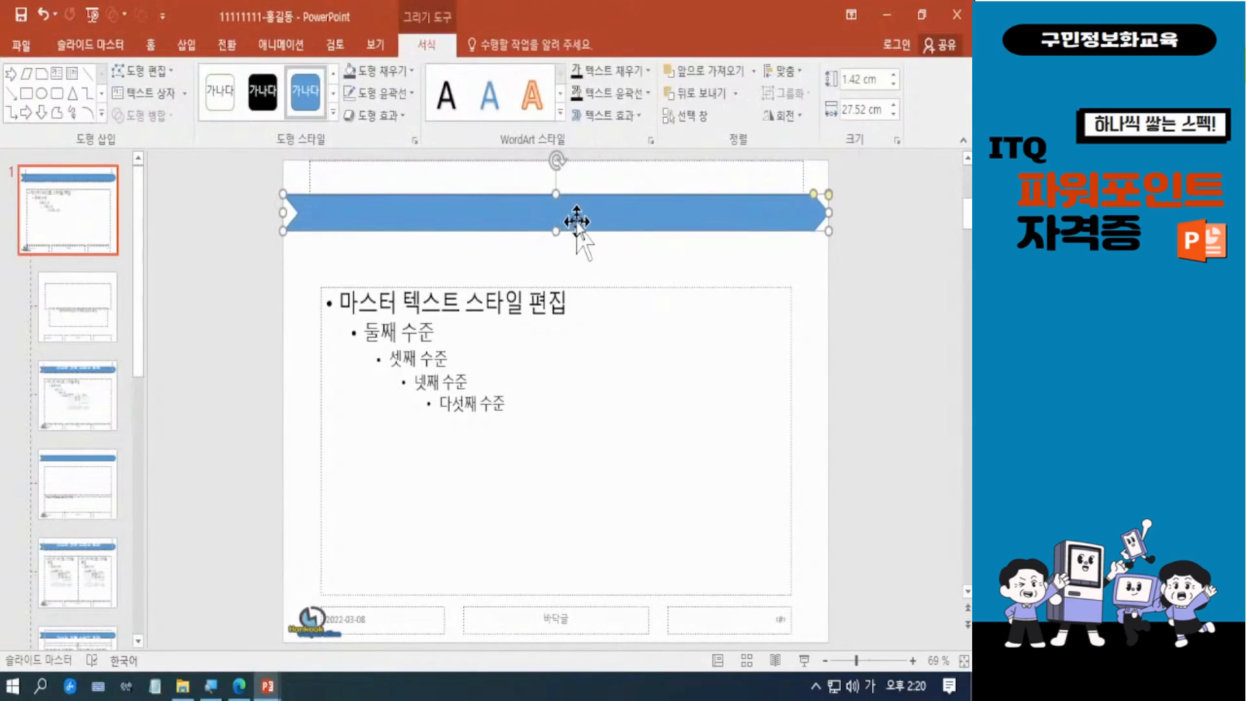
pyautogui.moveTo(556, 194); pyautogui.dragTo(557, 196)
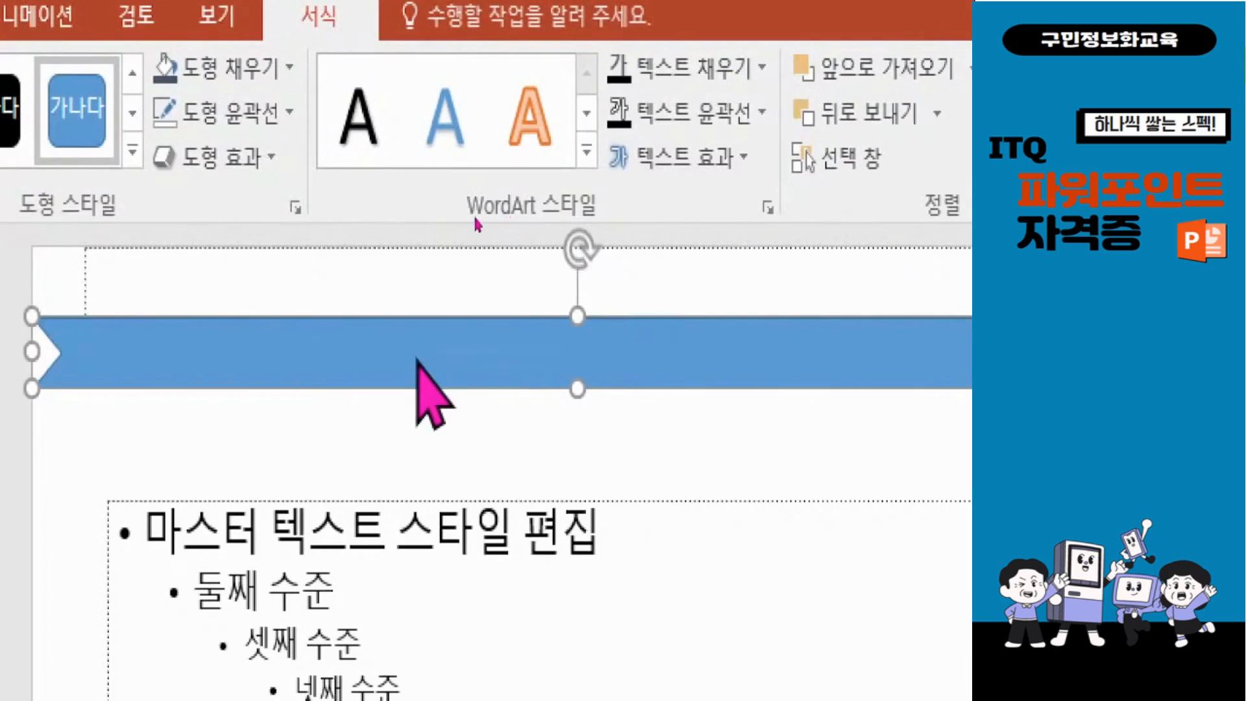
# Step: Fill the notched arrow with the gold theme color and remove its outline
pyautogui.click(237, 77)
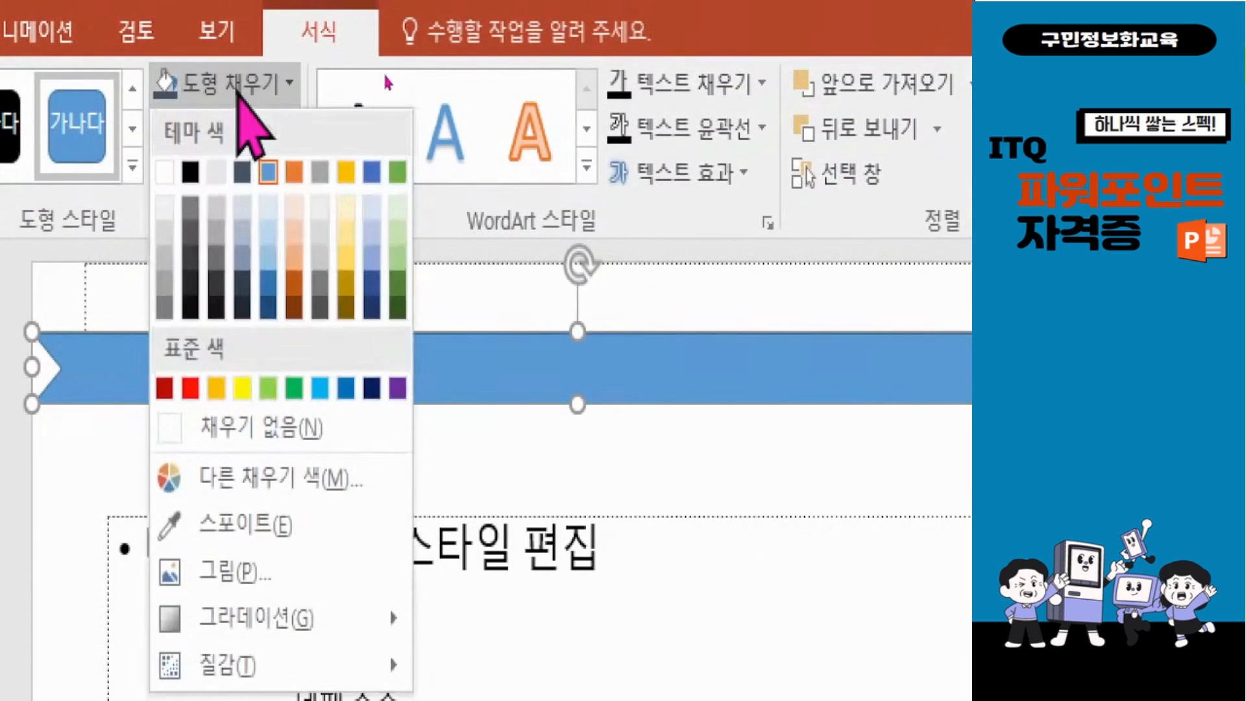
pyautogui.click(346, 173)
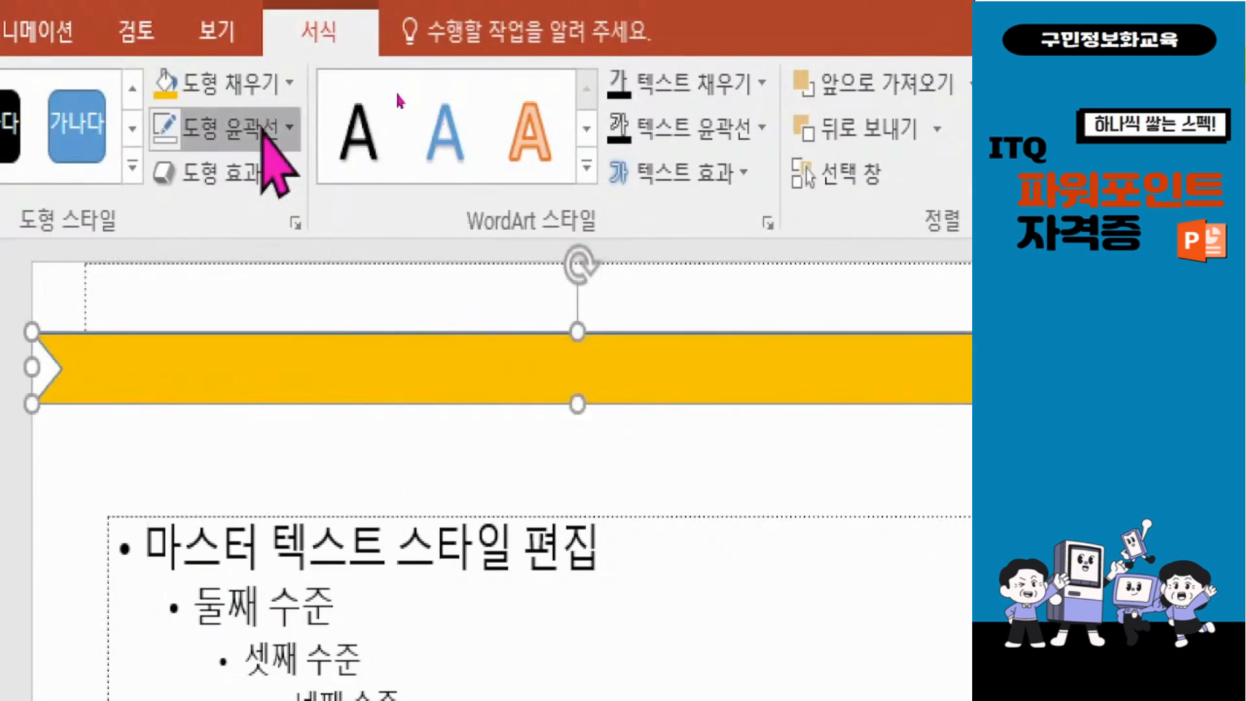
pyautogui.click(253, 128)
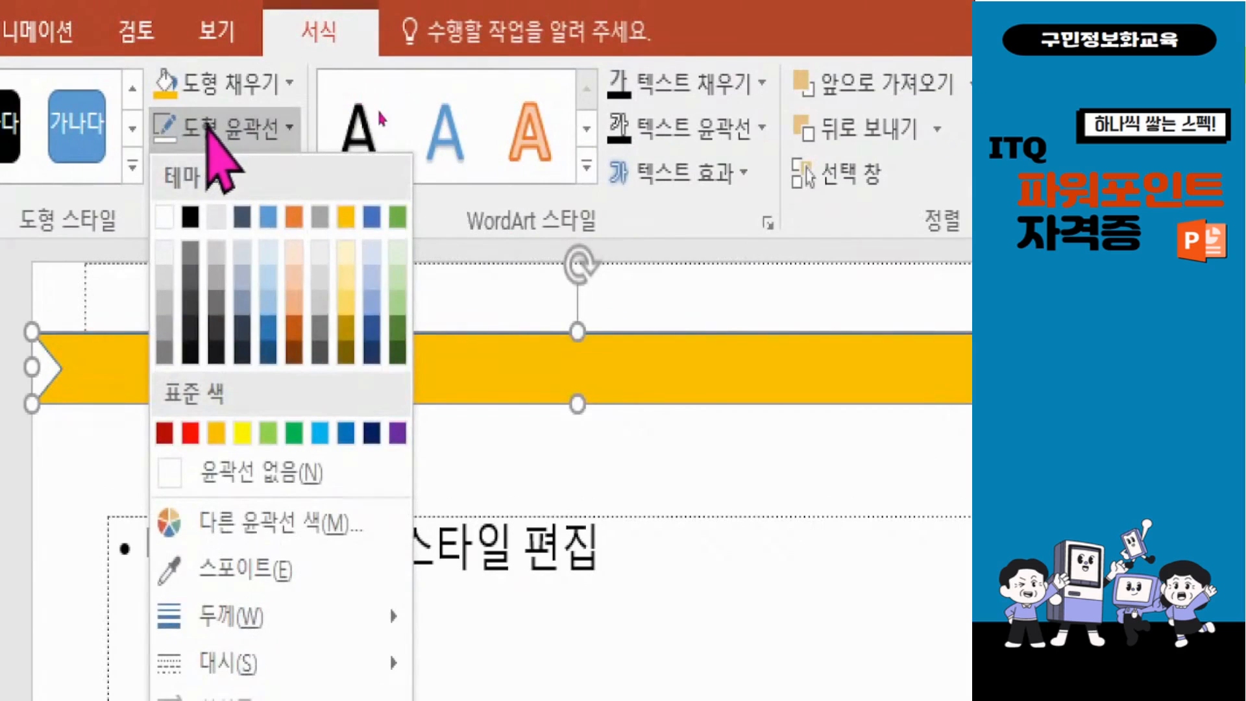
pyautogui.click(280, 472)
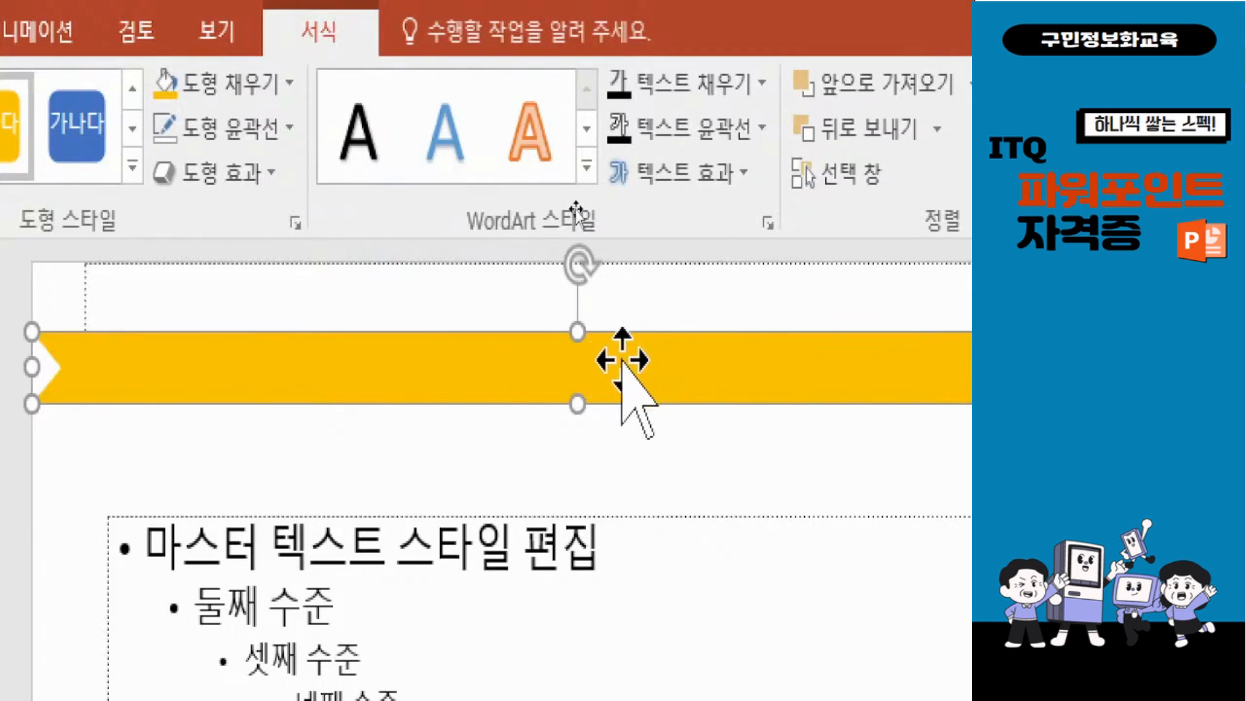
# Step: Set the gold, outline-free notched arrow's formatting as the default for new shapes, and deselect it
pyautogui.rightClick(620, 361)
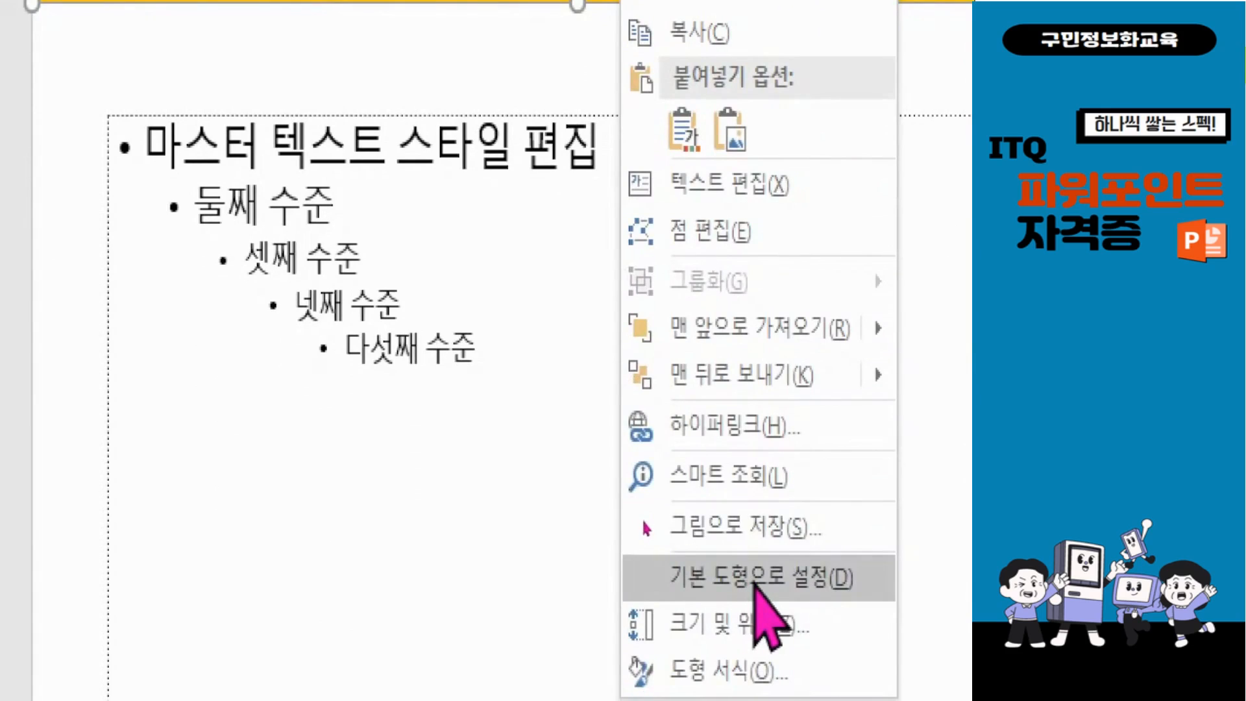
pyautogui.click(755, 579)
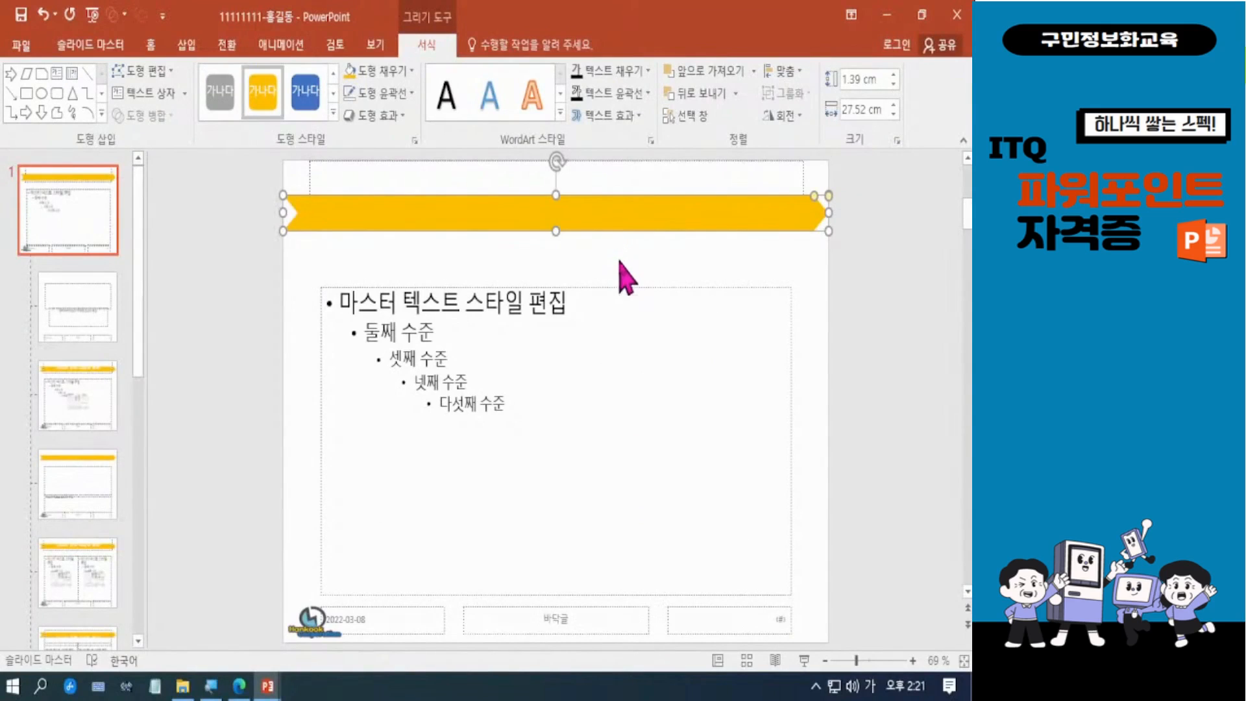
pyautogui.click(619, 259)
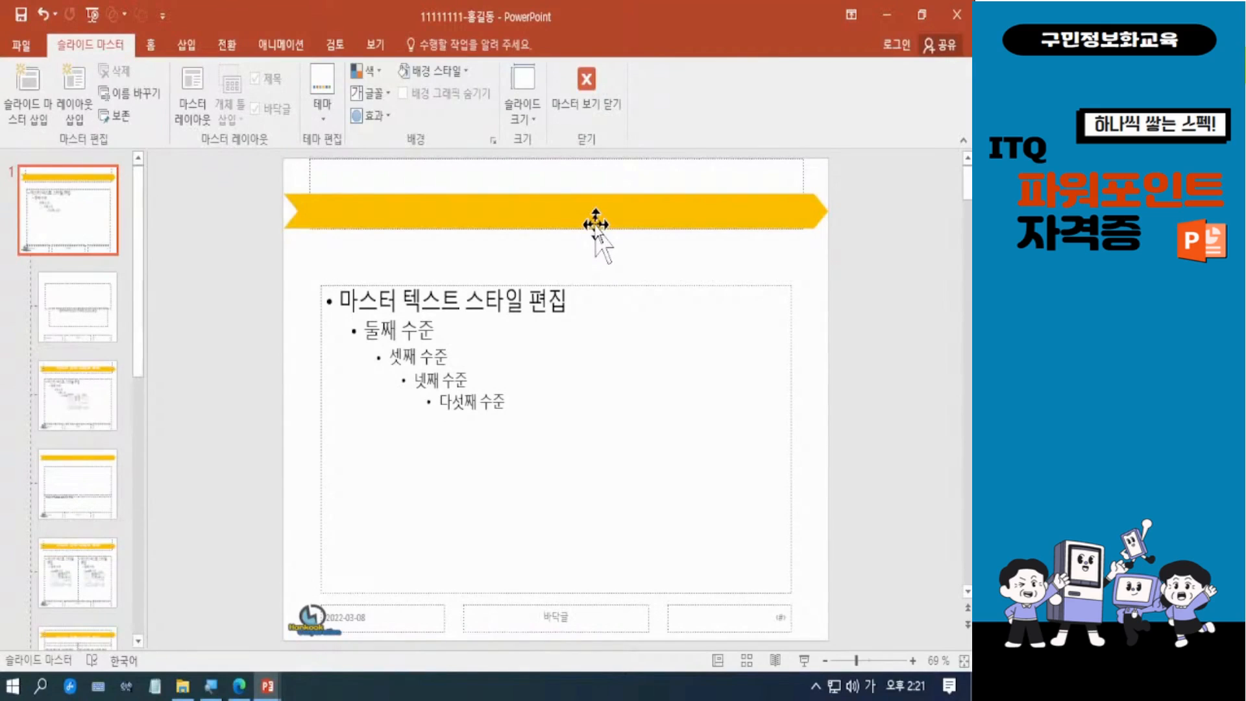
# Step: Check the reference PDF's title design, and draw a hexagon about 2.77 cm high and 23.21 cm wide over the notched arrow
pyautogui.click(240, 686)
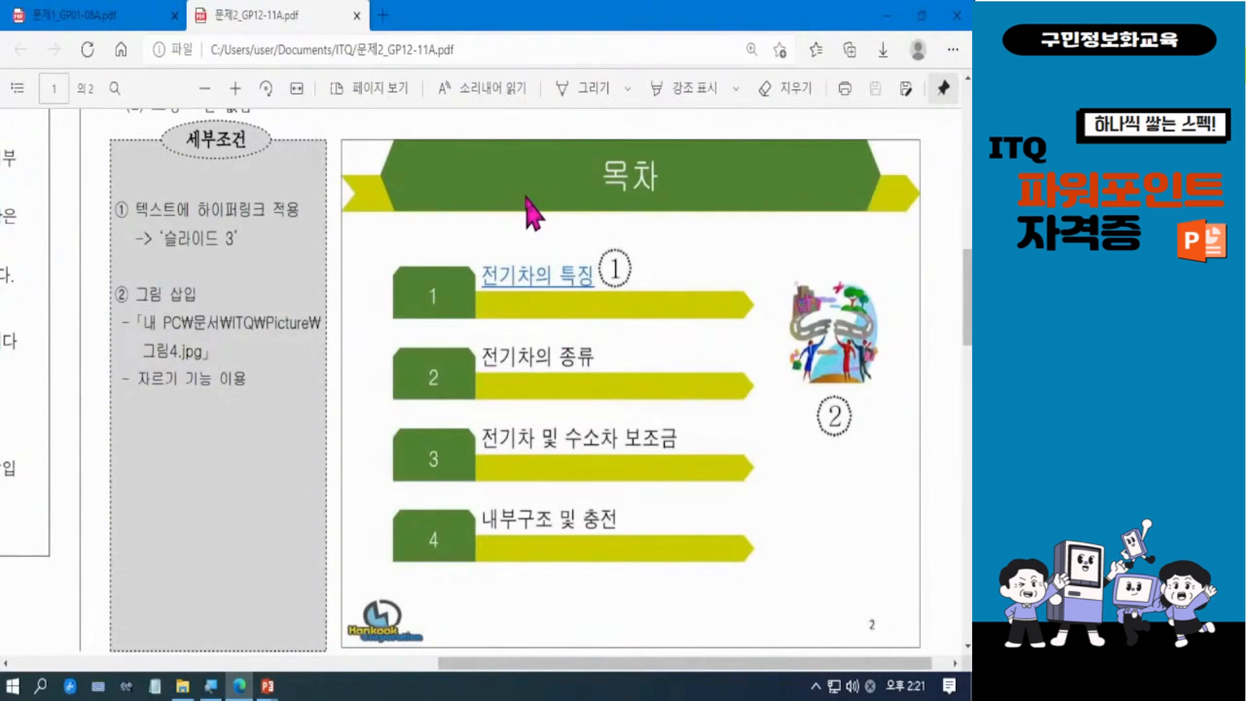
pyautogui.click(887, 14)
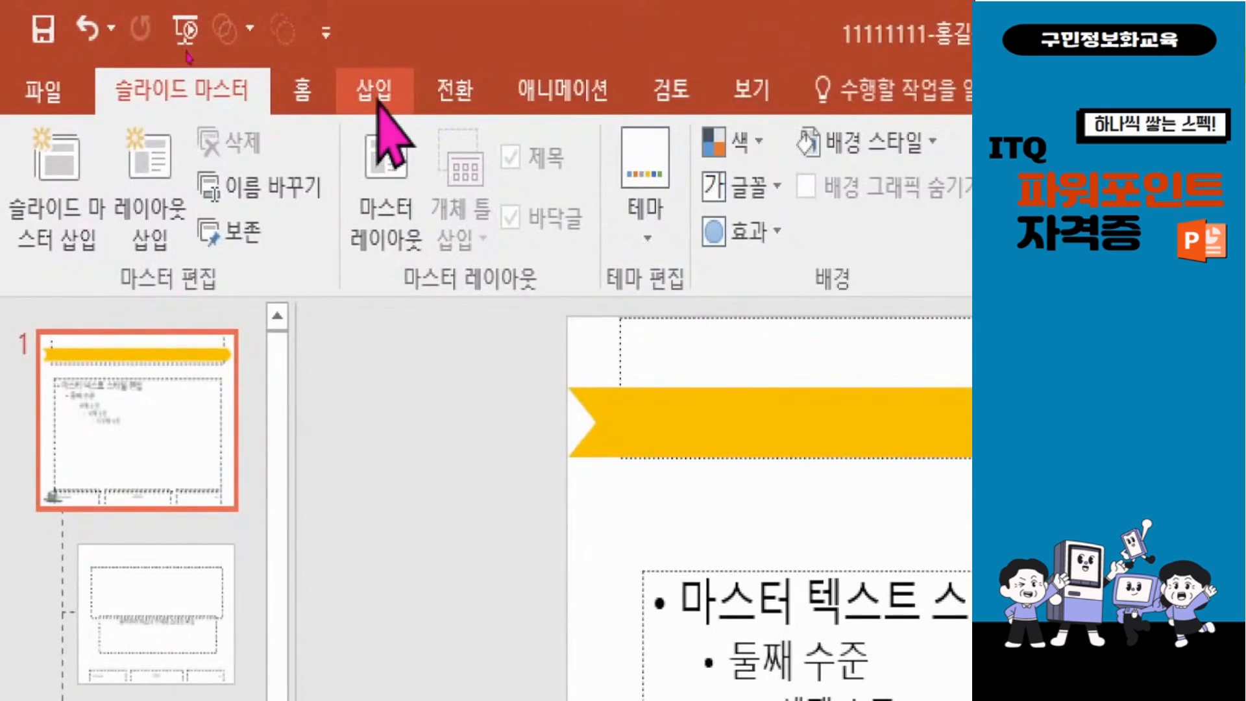
pyautogui.click(174, 46)
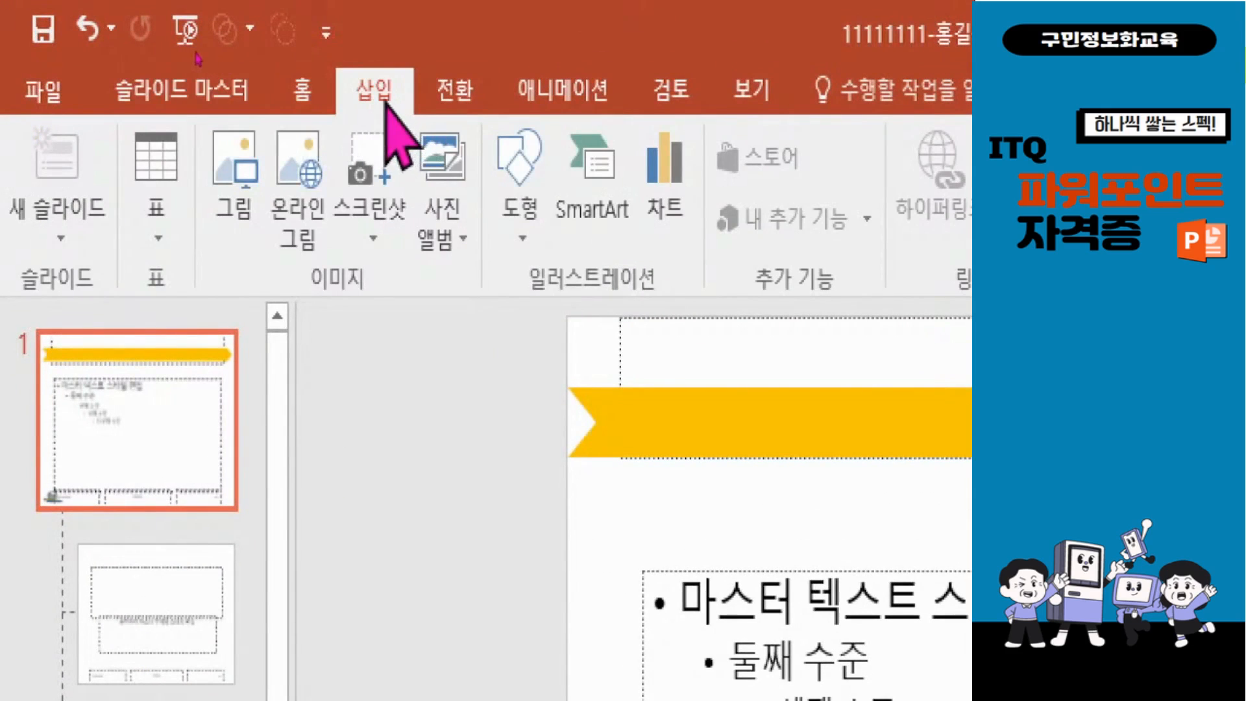
pyautogui.click(525, 201)
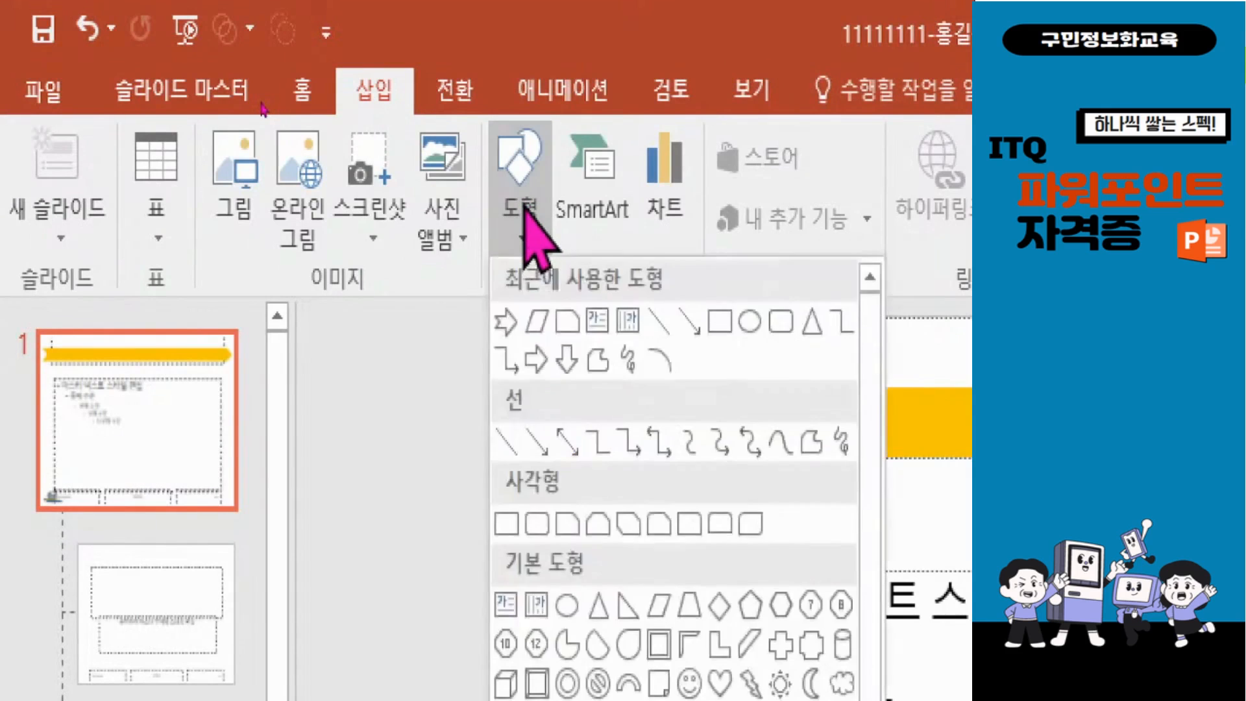
pyautogui.click(526, 202)
pyautogui.click(524, 207)
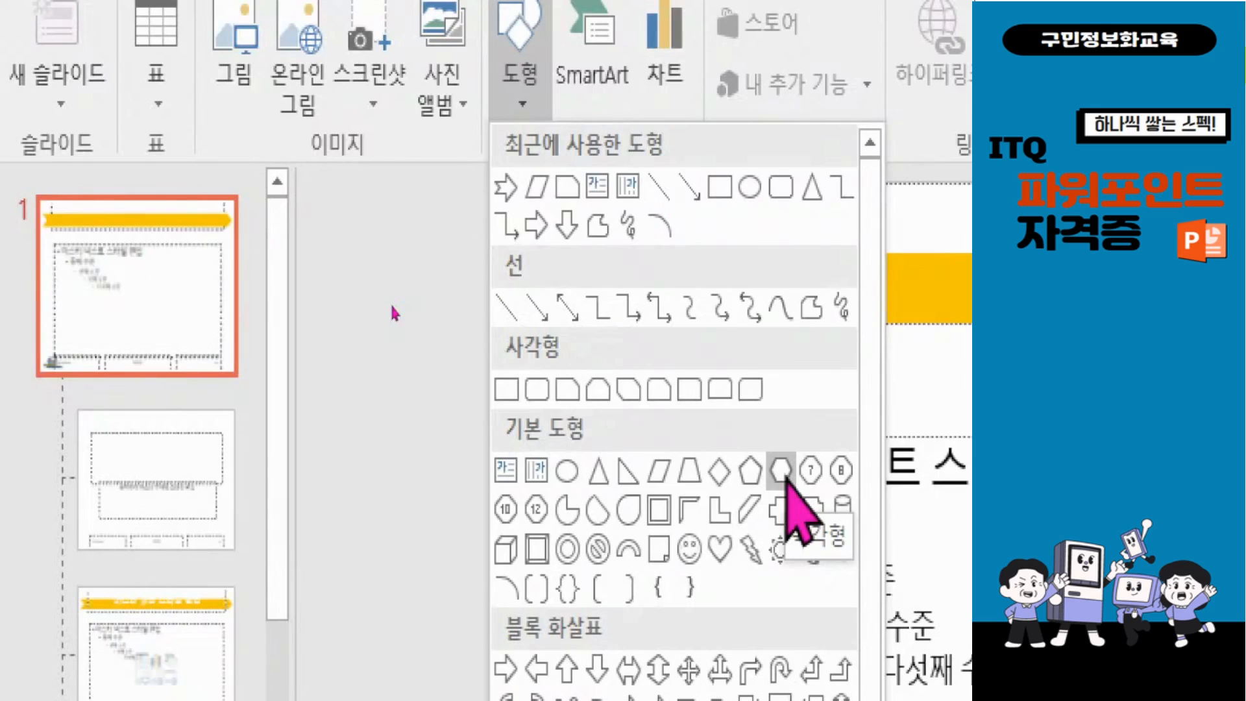
pyautogui.click(782, 470)
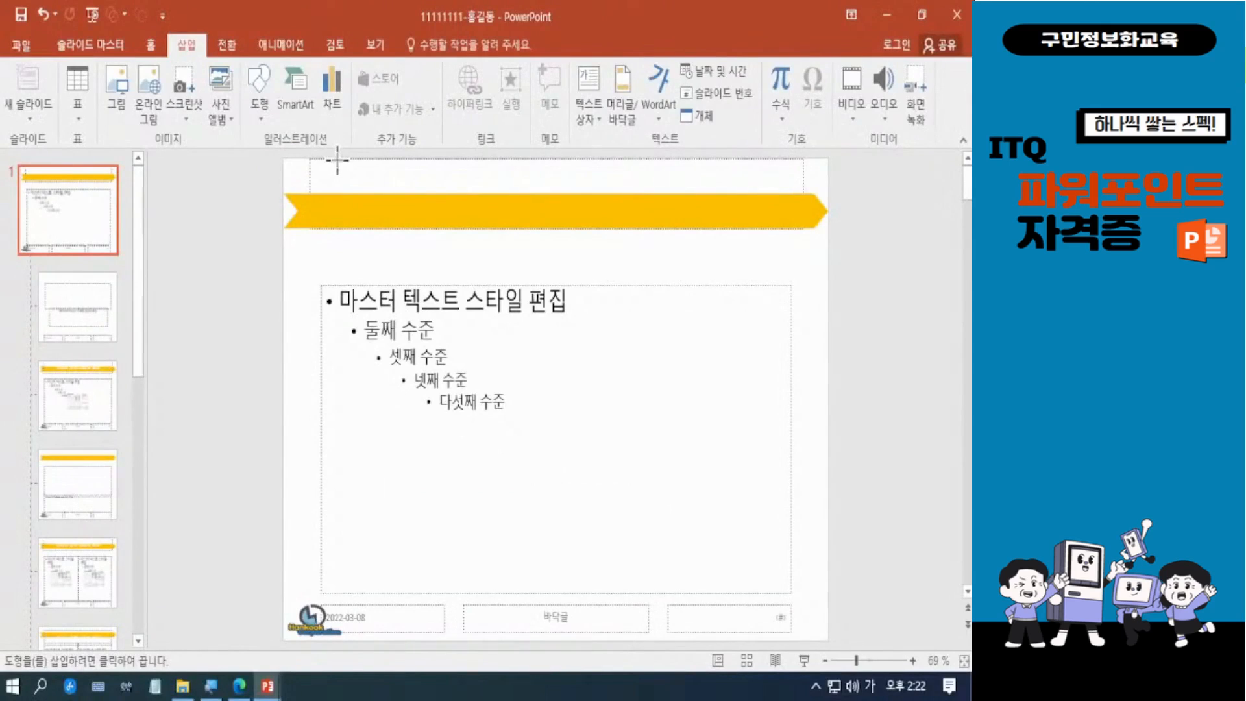
pyautogui.moveTo(338, 159)
pyautogui.mouseDown()
pyautogui.moveTo(356, 189)
pyautogui.moveTo(528, 237)
pyautogui.moveTo(768, 228)
pyautogui.mouseUp()
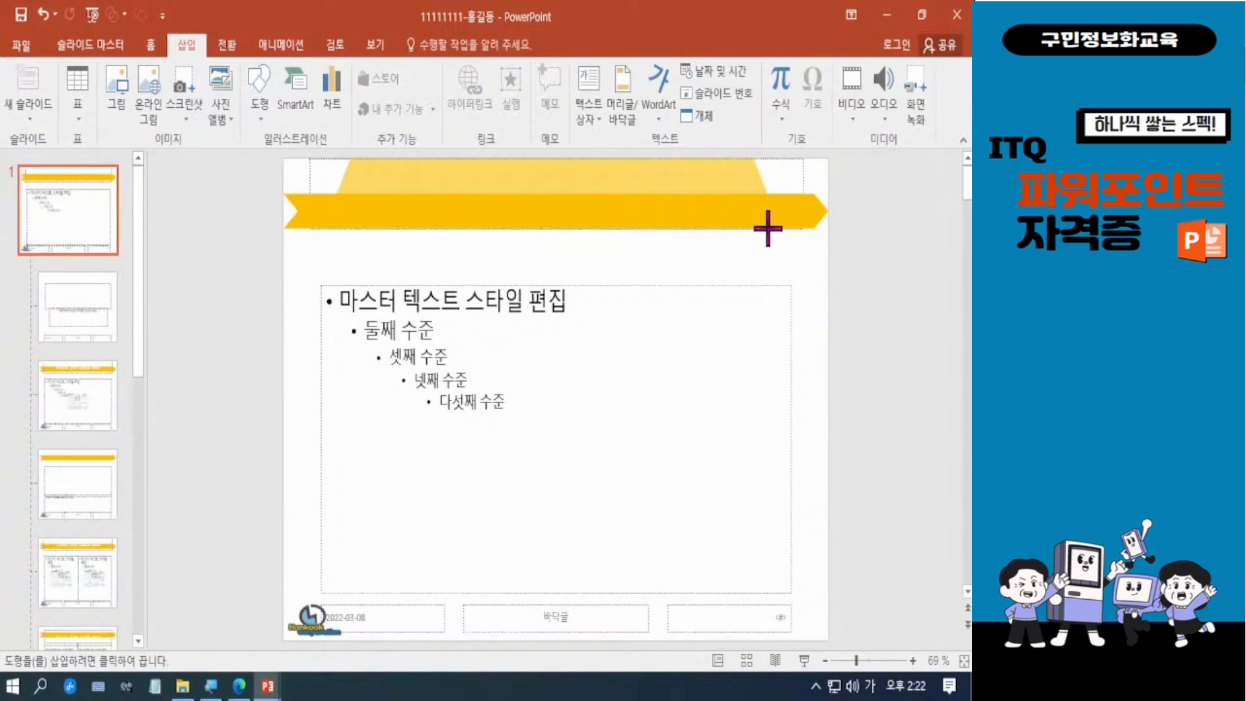
pyautogui.moveTo(768, 228); pyautogui.dragTo(799, 229)
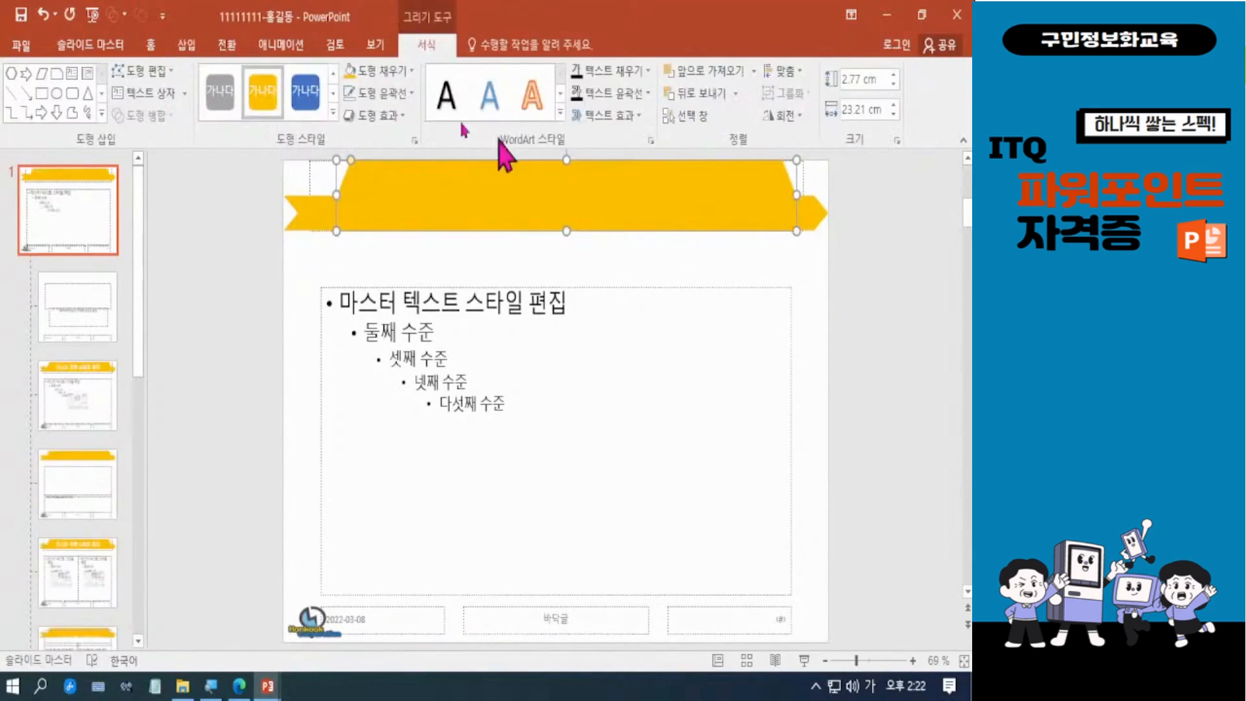
# Step: Fill the hexagon with the green theme color and center it horizontally over the notched arrow
pyautogui.click(408, 72)
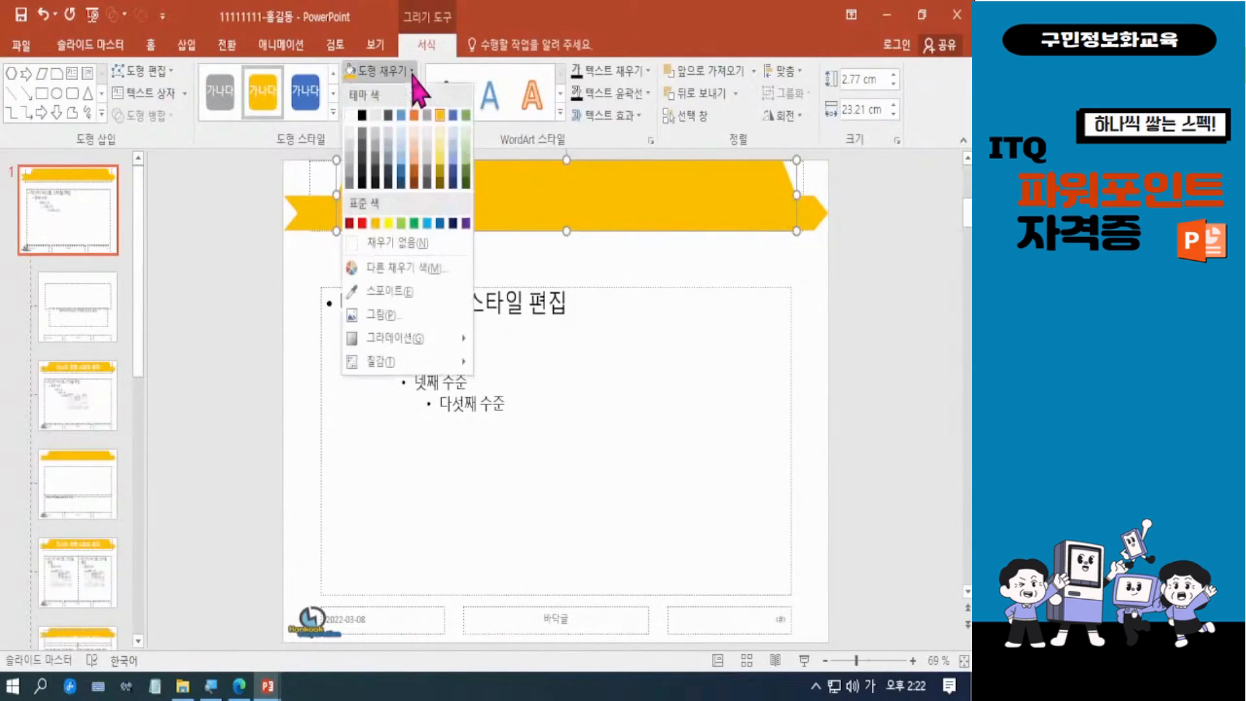
pyautogui.click(471, 127)
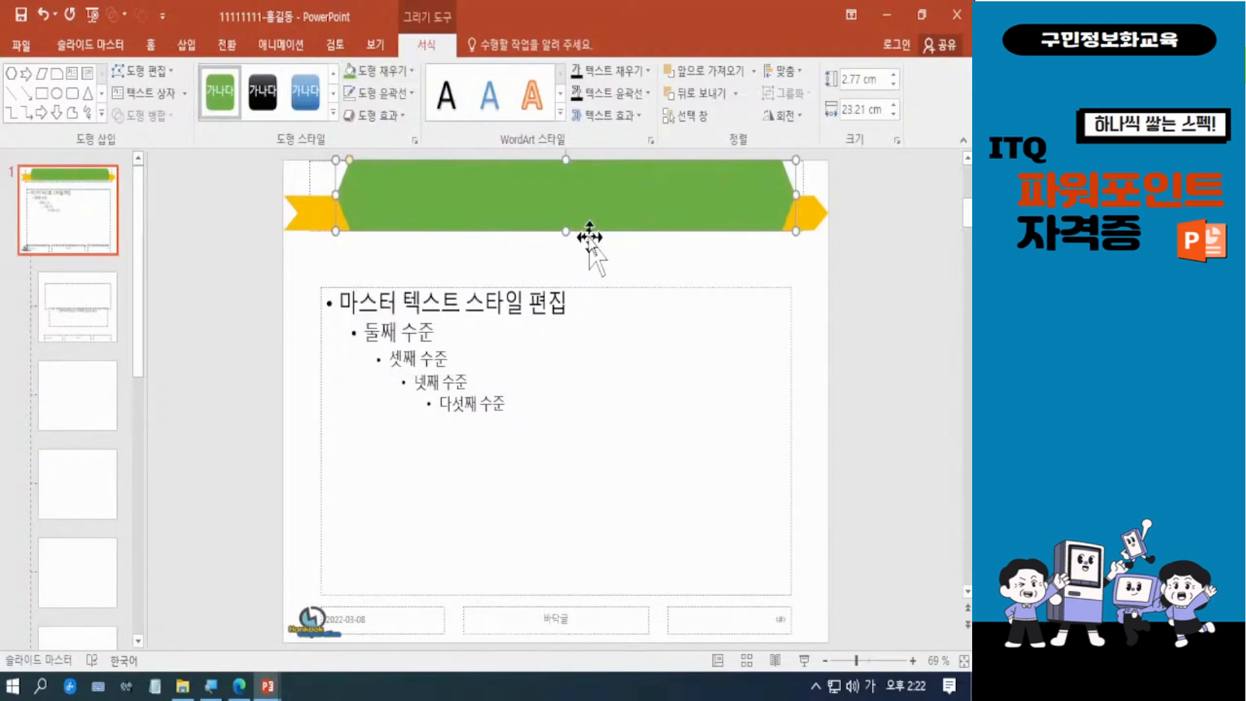
pyautogui.press('Left')
pyautogui.press('Left')
pyautogui.press('Left')
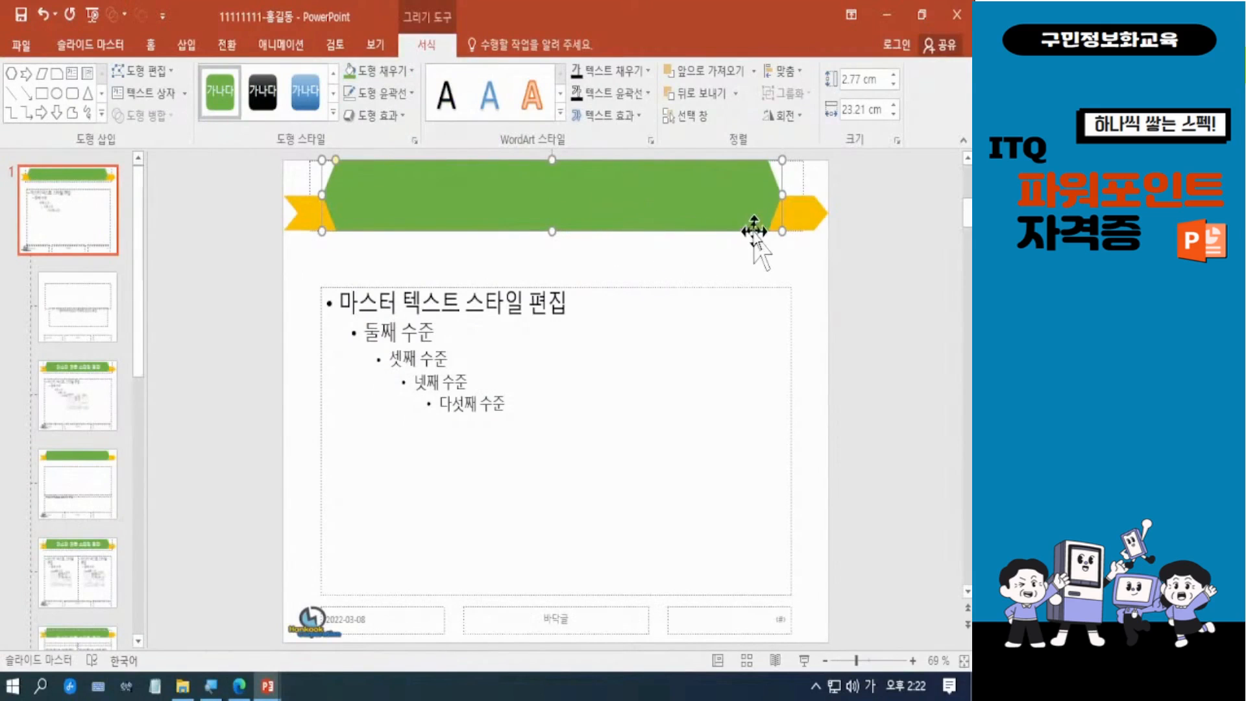
pyautogui.hotkey('ctrl', 'Right')
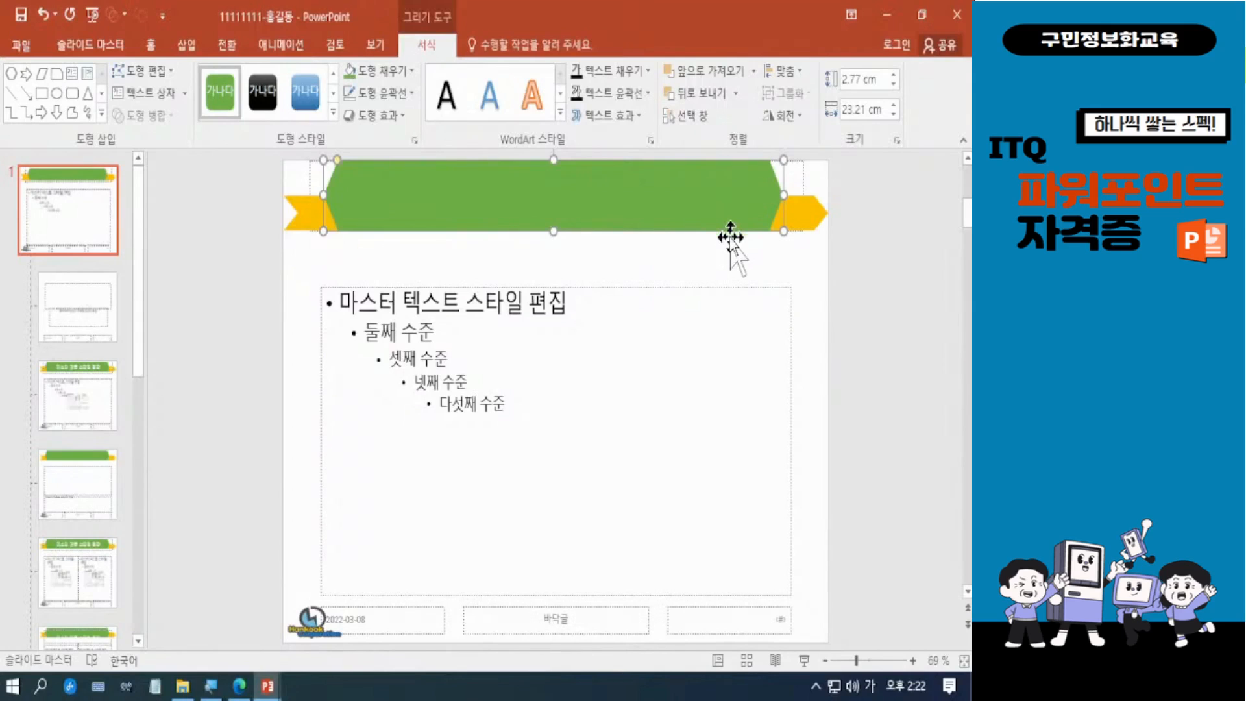
pyautogui.click(854, 297)
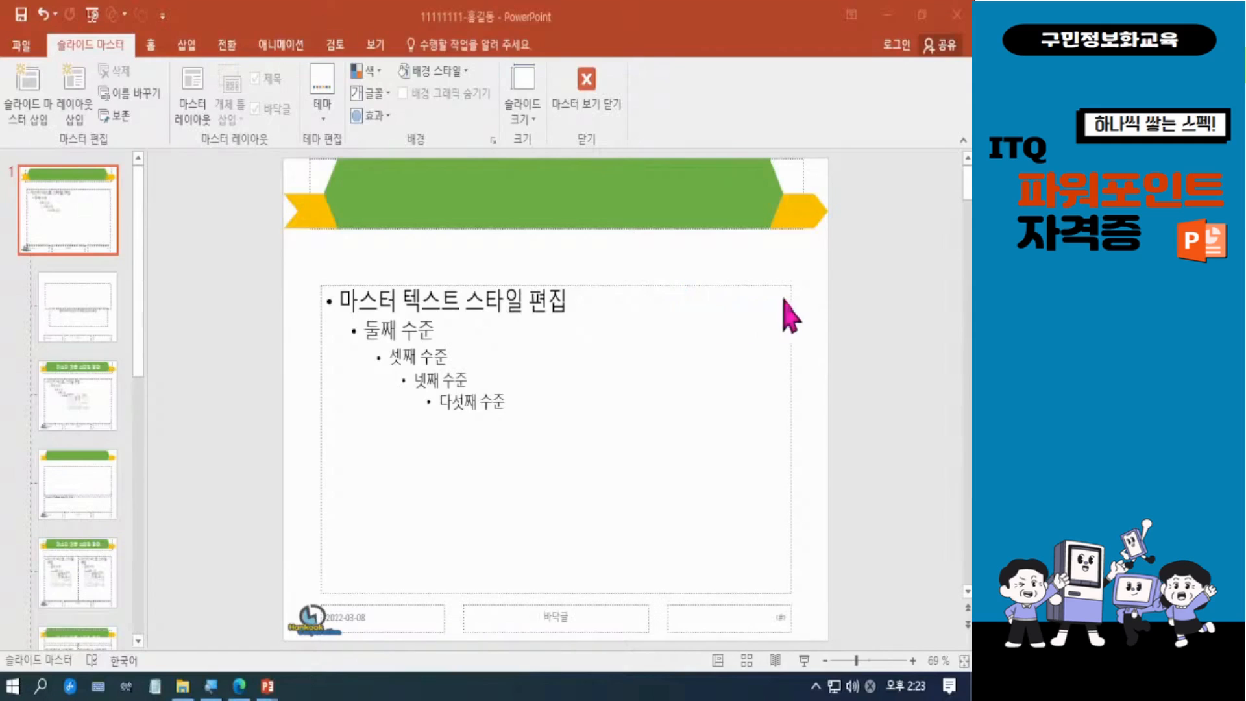
# Step: Bring the master's title placeholder to the front of the hexagon and arrow shapes
pyautogui.click(809, 189)
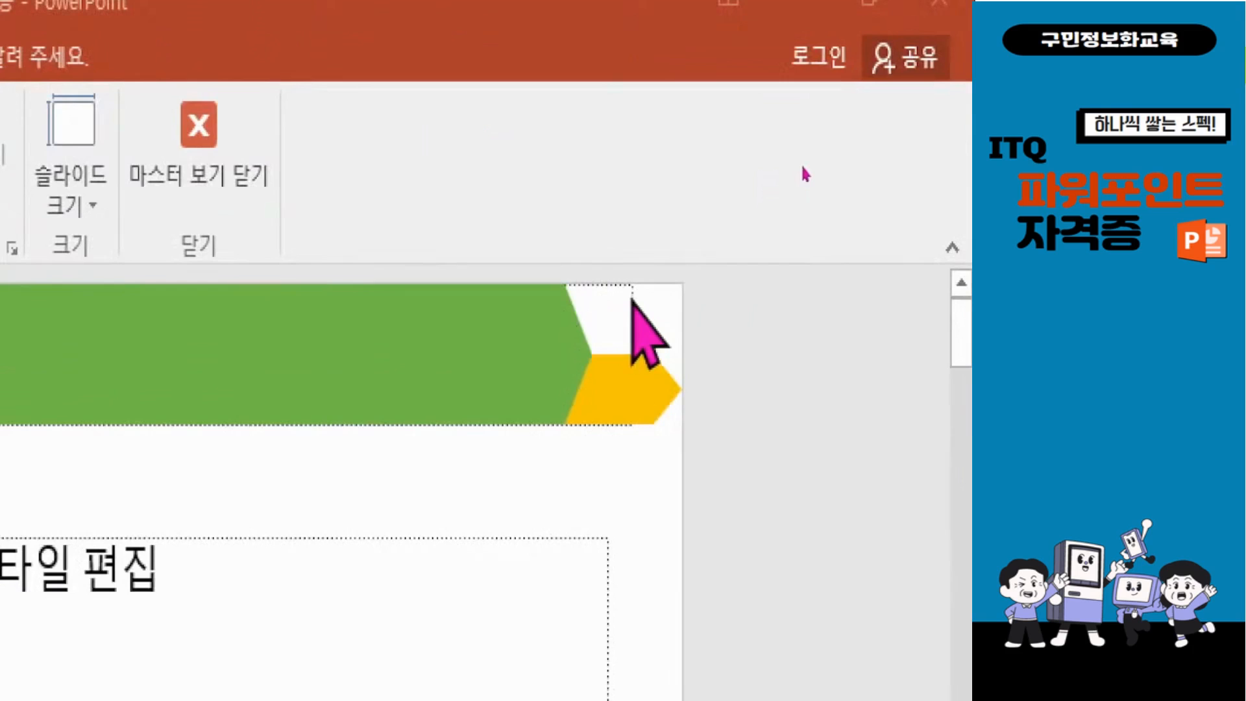
pyautogui.click(630, 313)
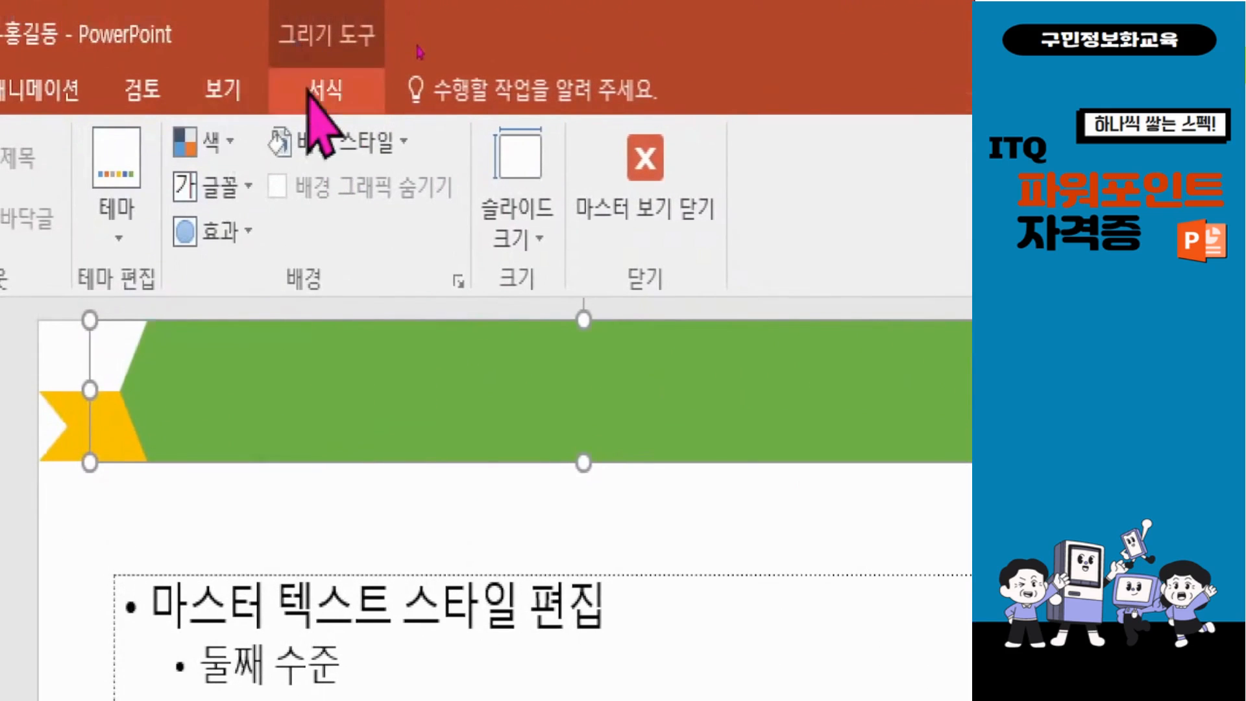
pyautogui.click(319, 107)
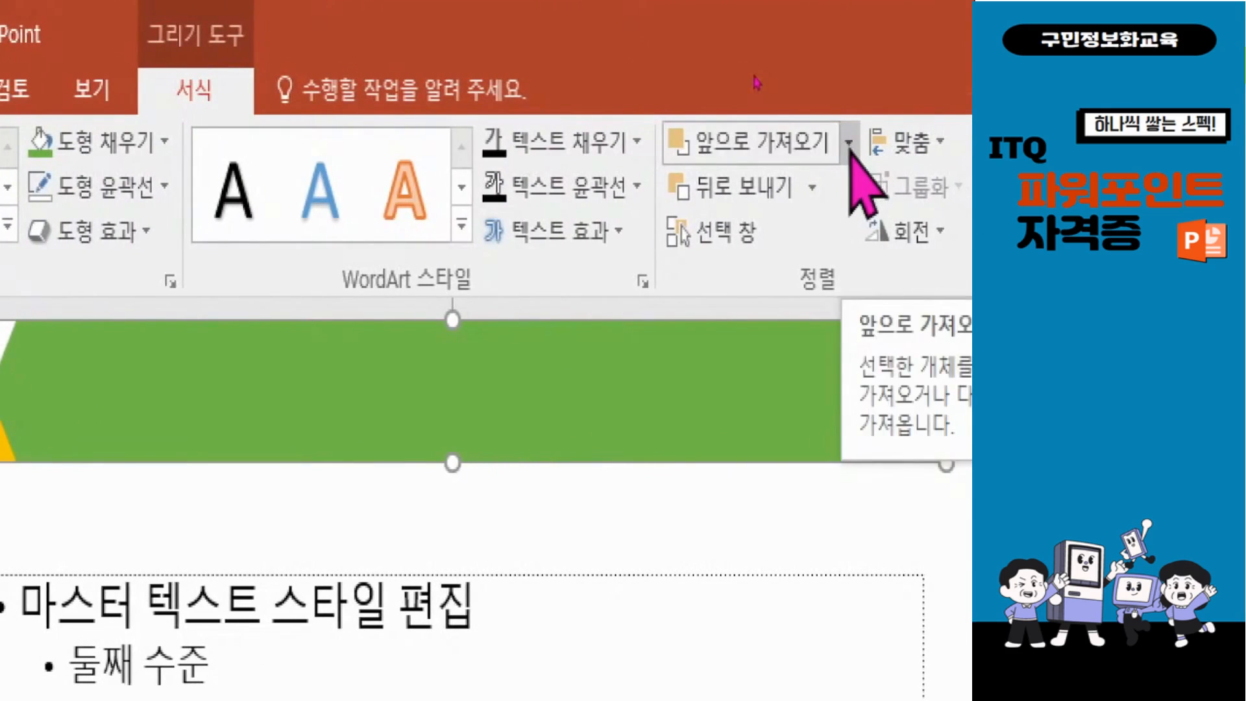
pyautogui.click(850, 141)
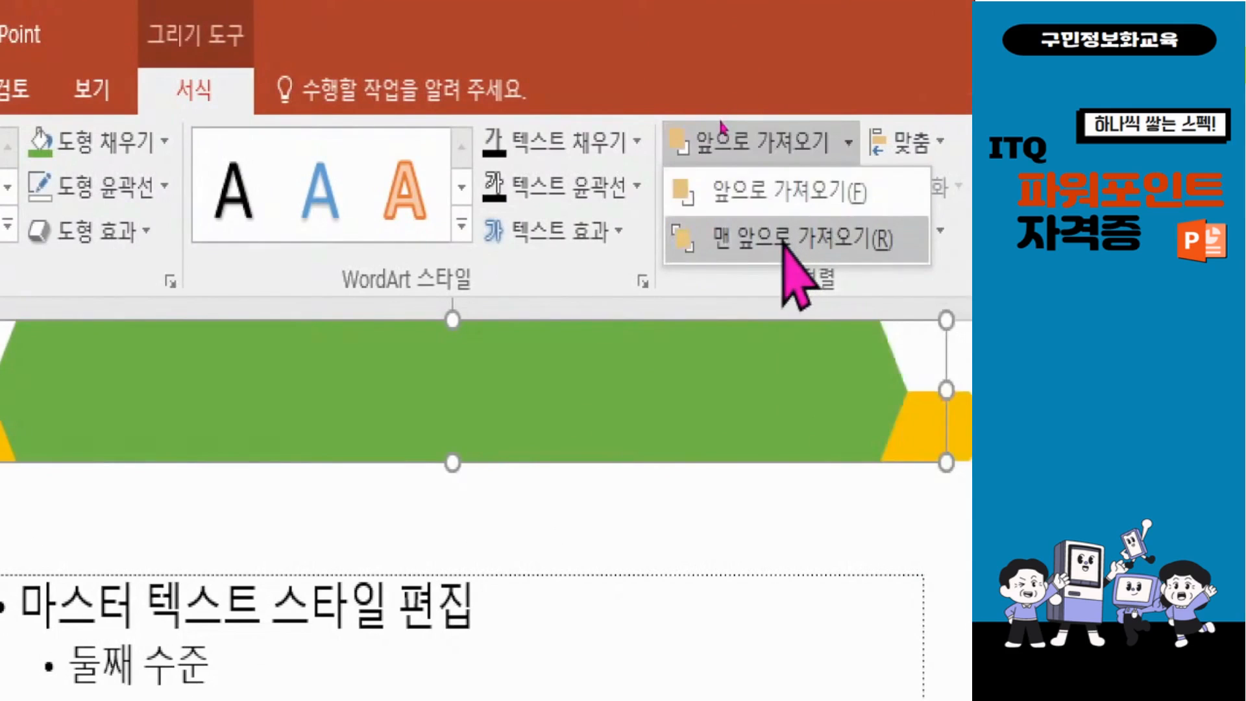
pyautogui.click(787, 240)
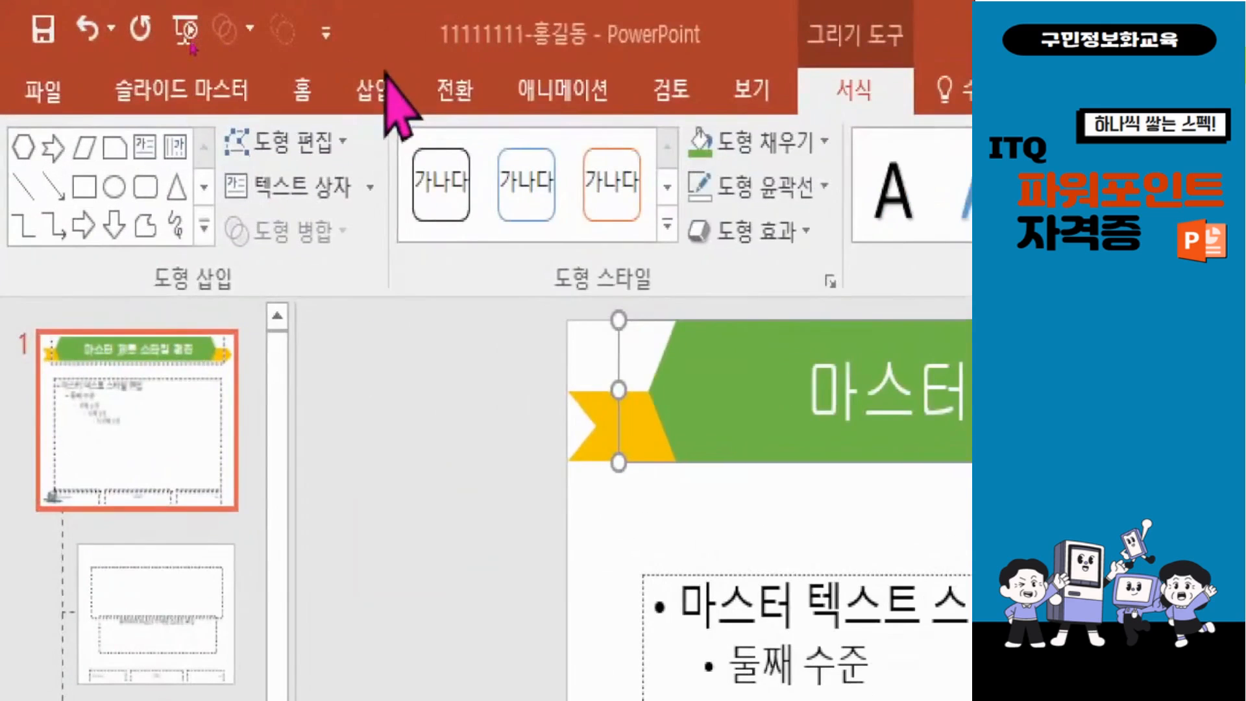
# Step: Turn on slide numbers for all slides, with the option not to show them on the title slide
pyautogui.click(208, 52)
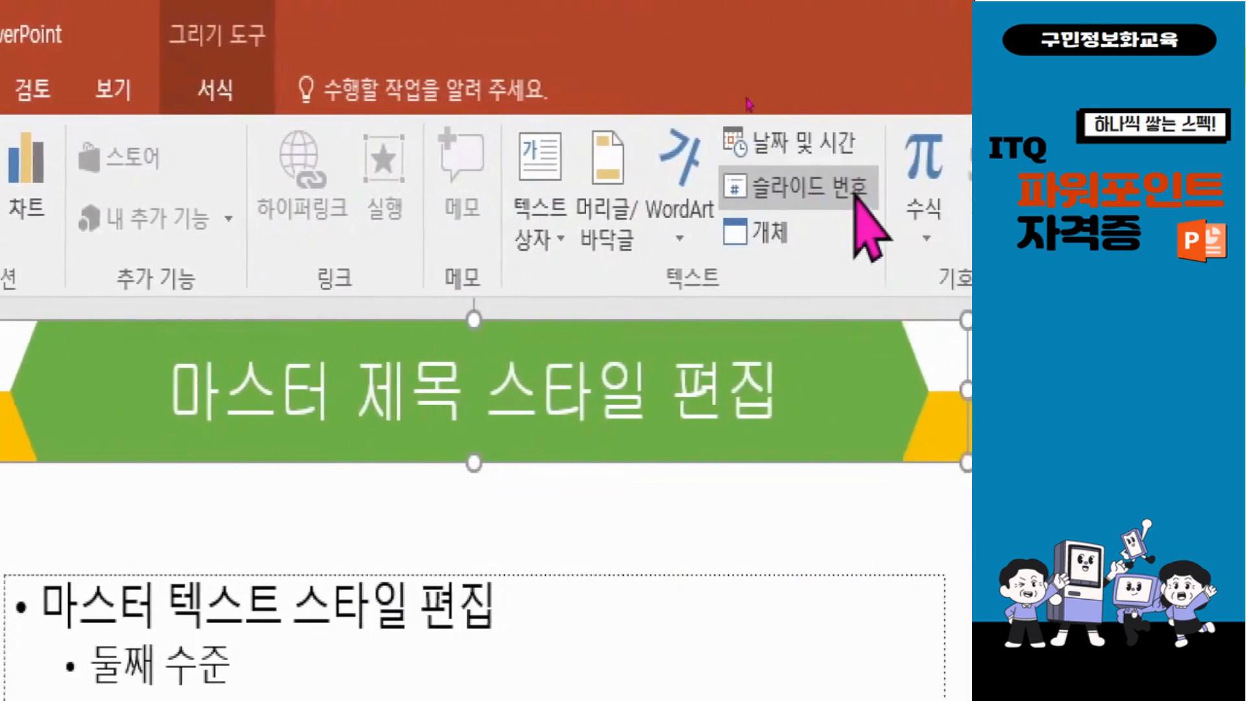
pyautogui.click(820, 190)
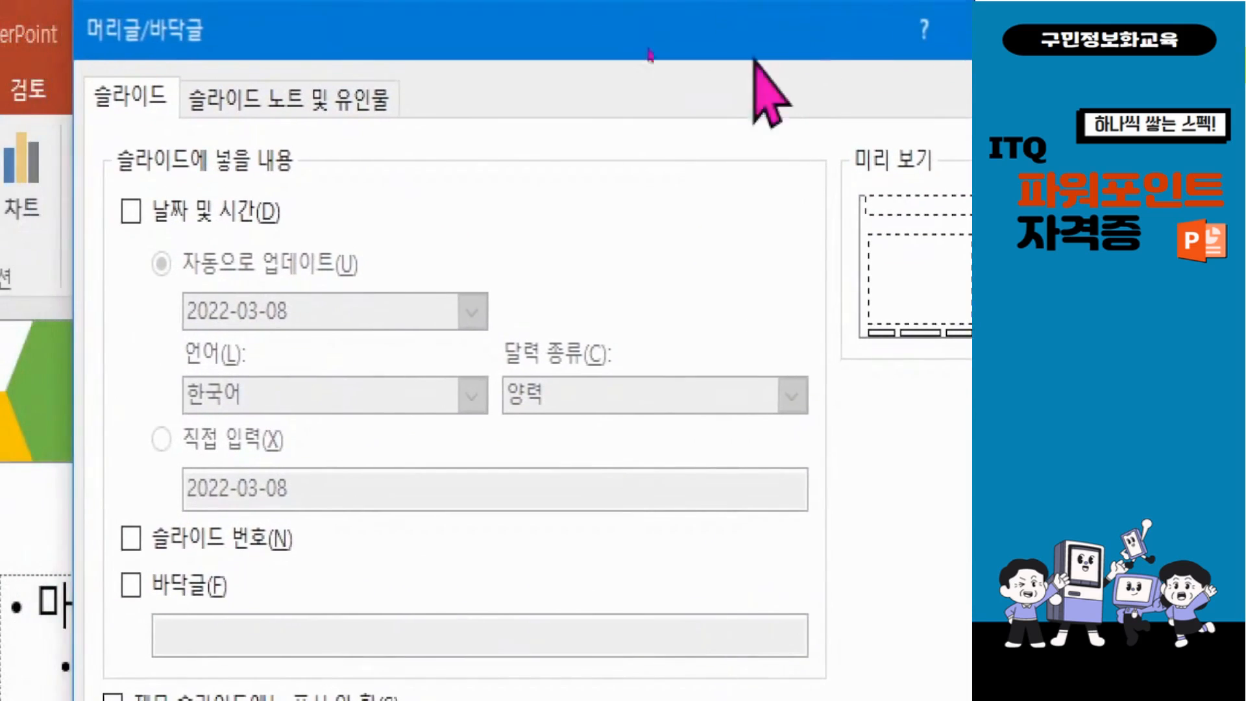
pyautogui.click(131, 538)
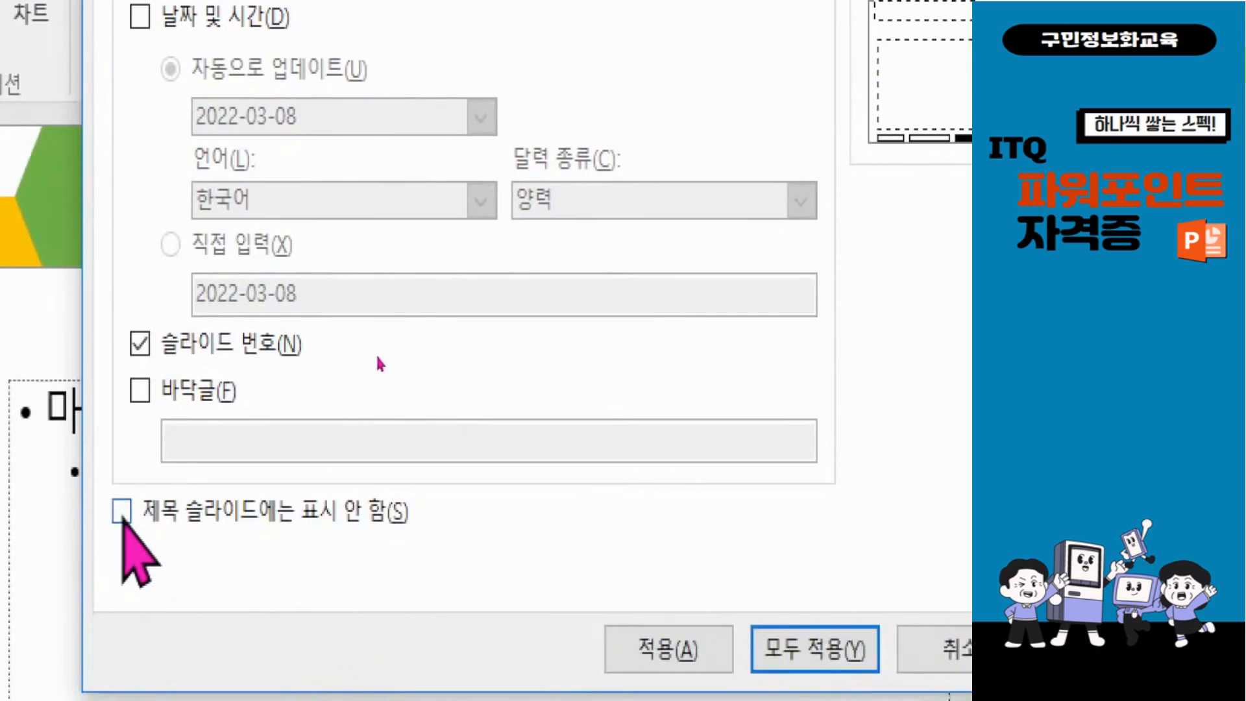
pyautogui.click(121, 512)
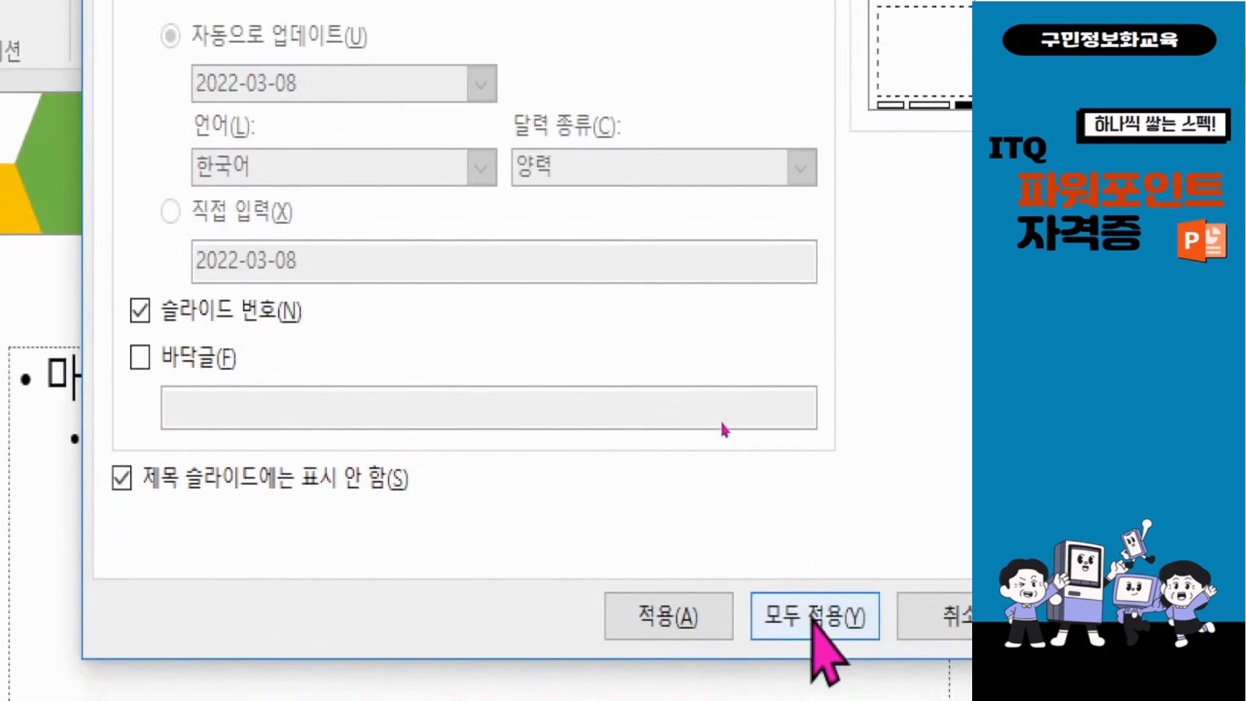
pyautogui.click(811, 618)
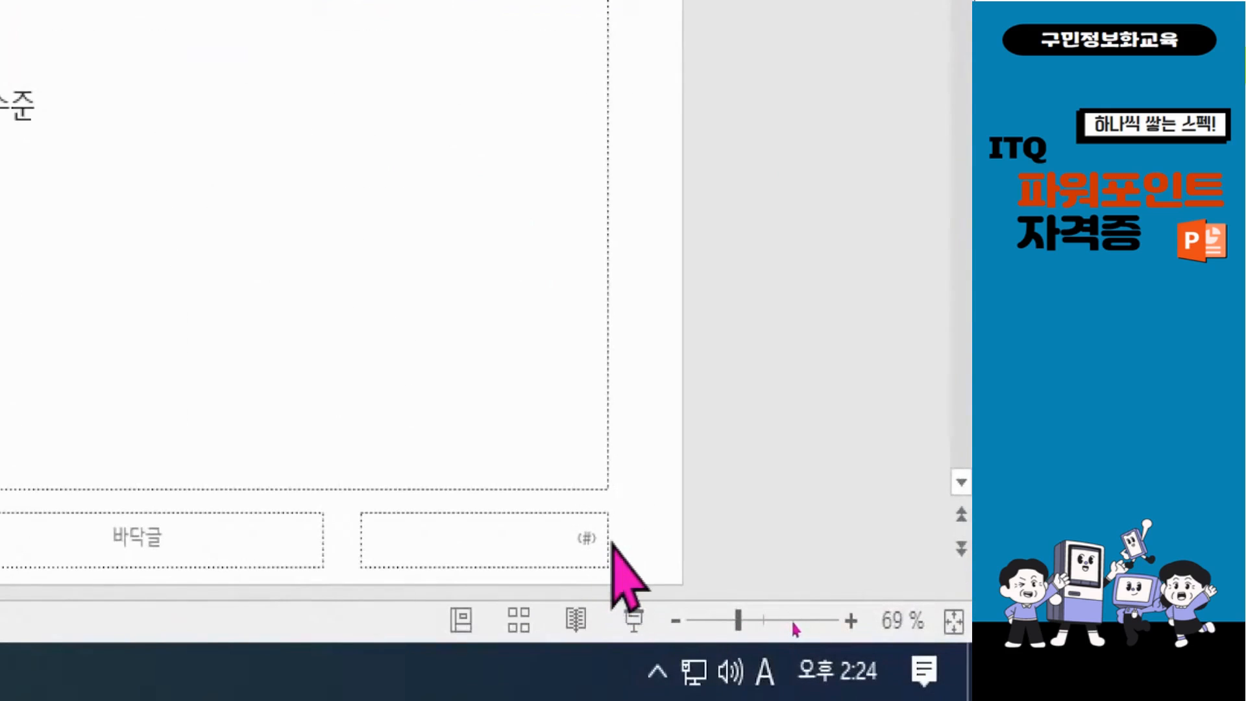
# Step: Set the slide number placeholder's text to 16 pt and black on the master
pyautogui.click(607, 528)
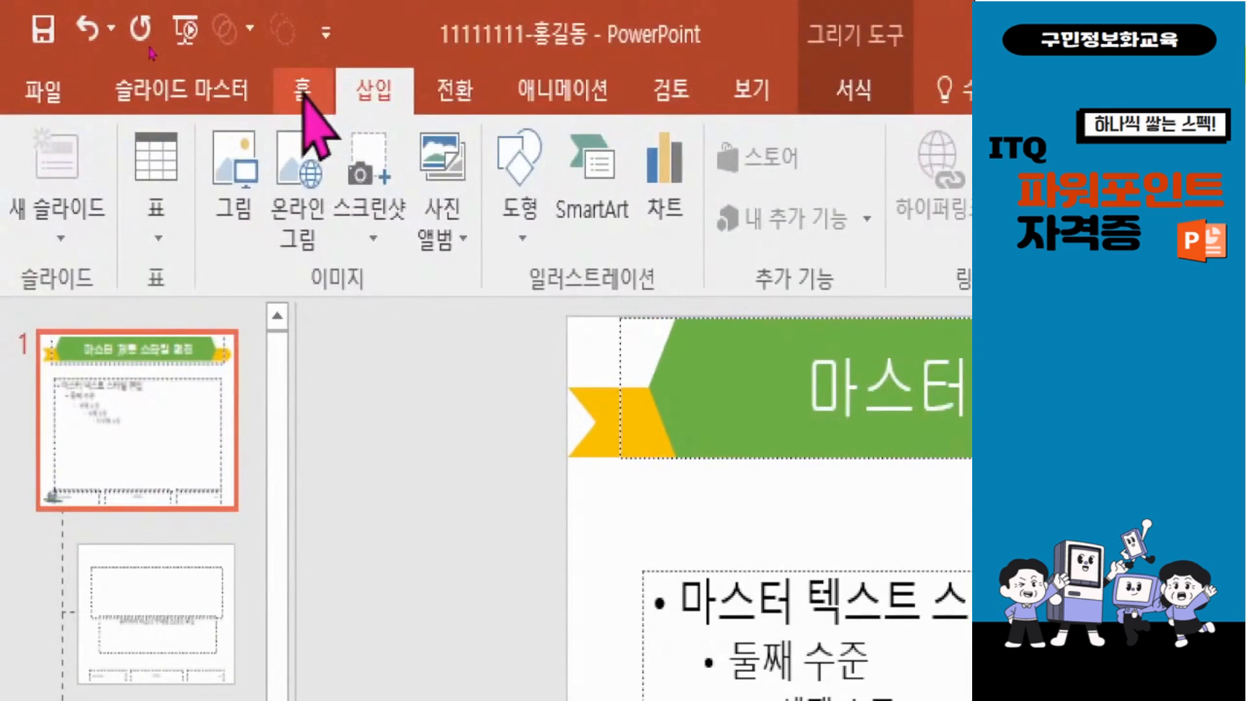
pyautogui.click(149, 45)
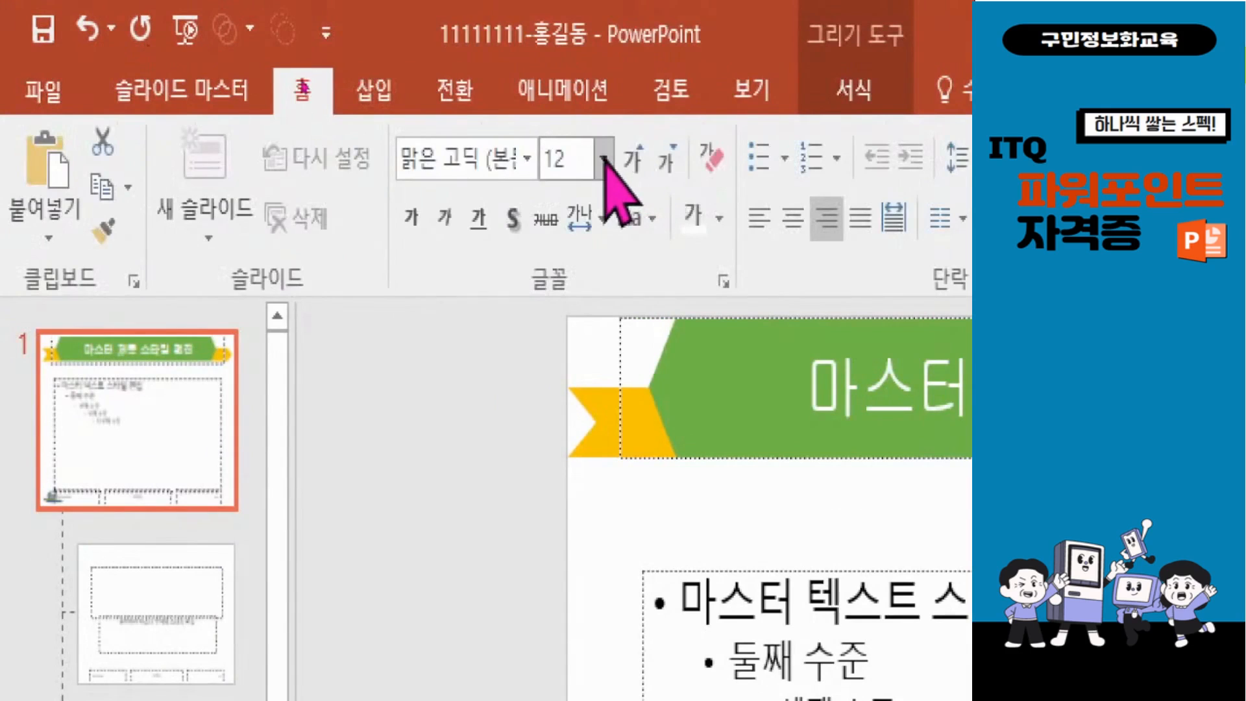
pyautogui.click(633, 159)
pyautogui.click(633, 159)
pyautogui.click(719, 218)
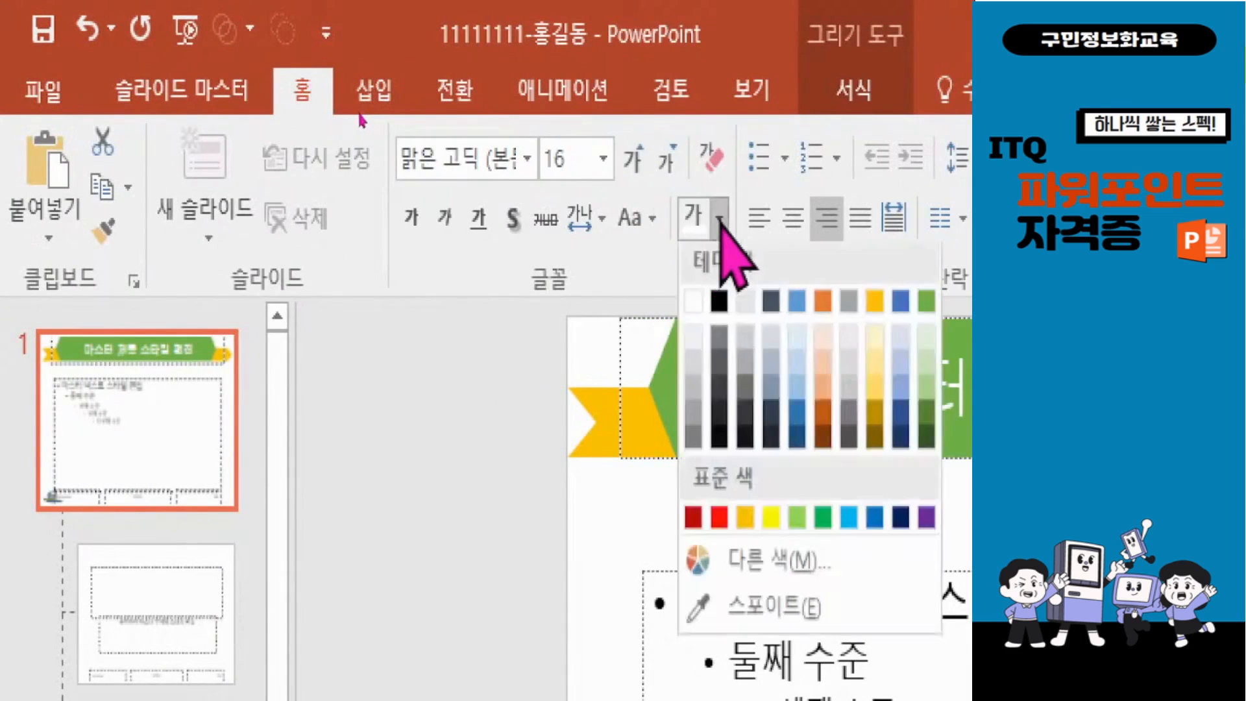
pyautogui.click(719, 306)
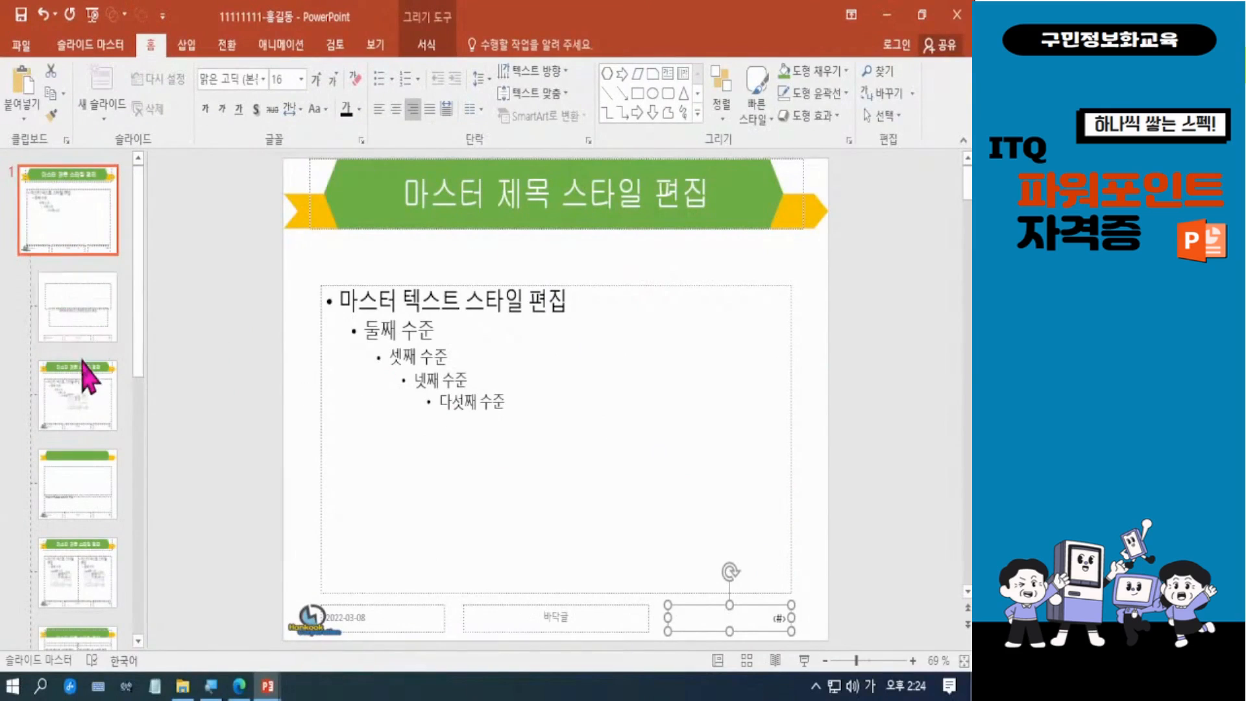
# Step: Check the title slide layout's hidden background graphics setting, and close the slide master view
pyautogui.click(74, 318)
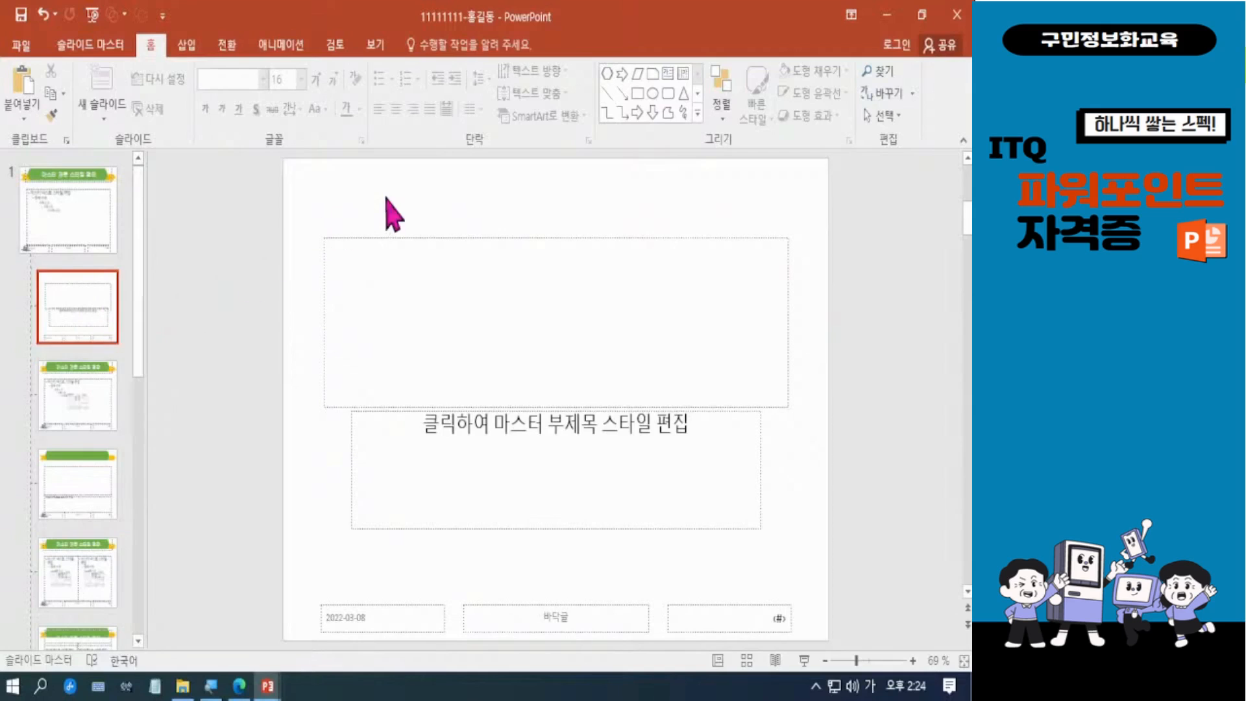
pyautogui.click(470, 299)
pyautogui.click(113, 46)
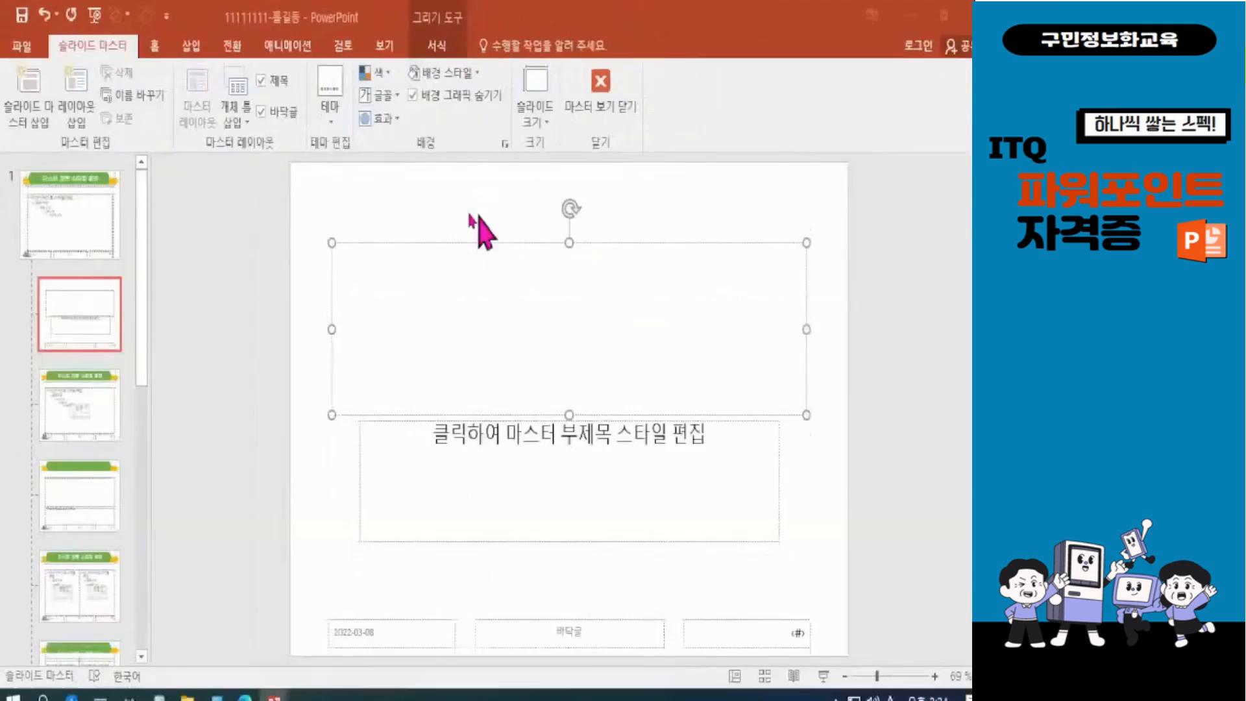
pyautogui.click(662, 211)
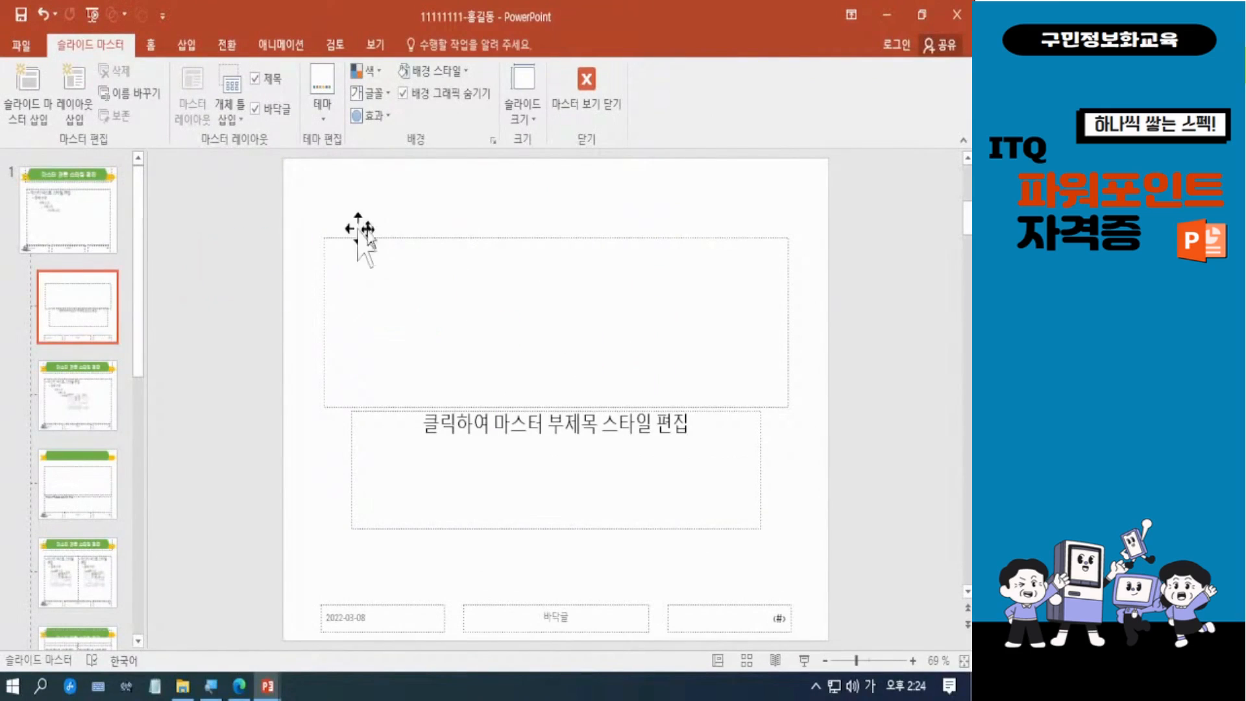
pyautogui.click(587, 87)
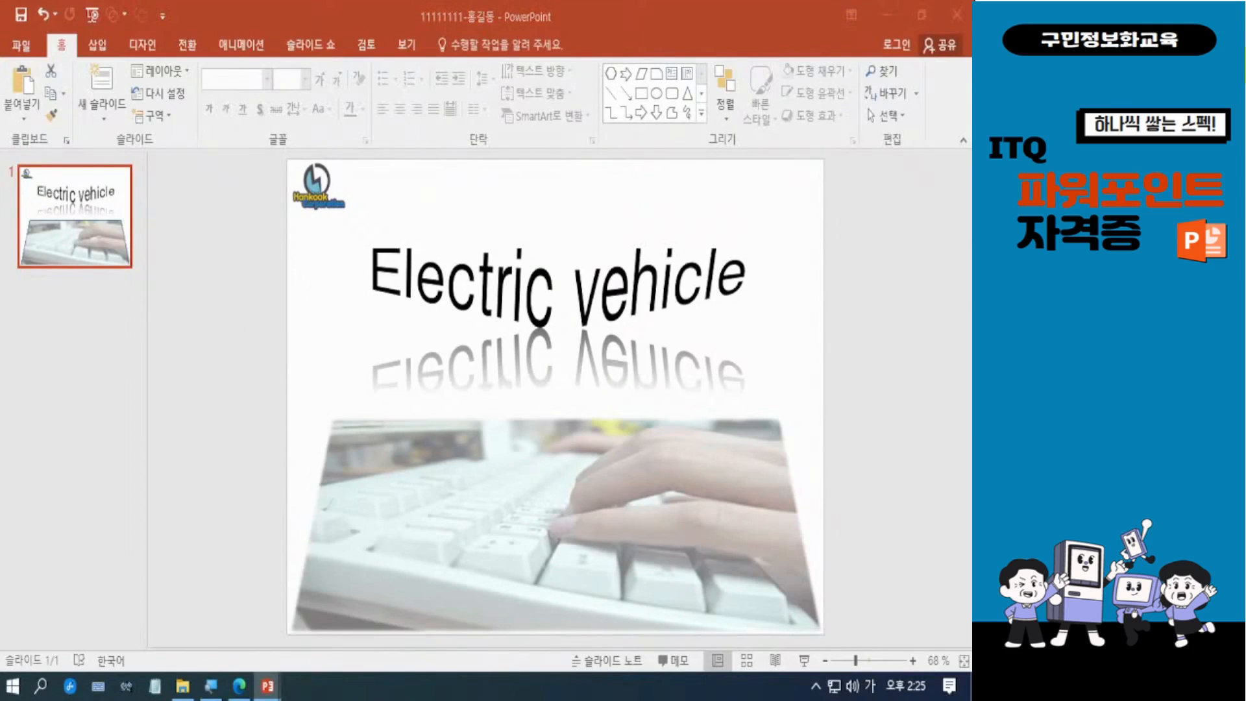
# Step: Add five new slides after the Electric vehicle title slide for a six-slide presentation
pyautogui.click(103, 221)
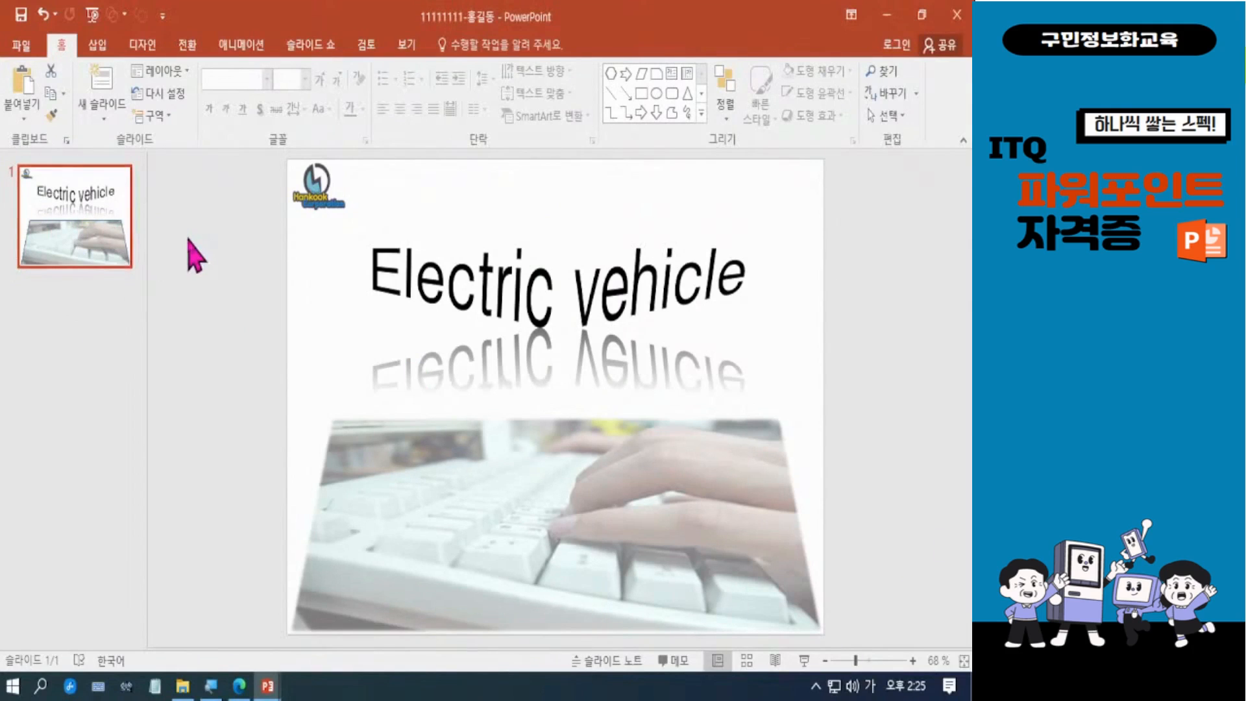
pyautogui.press('Return')
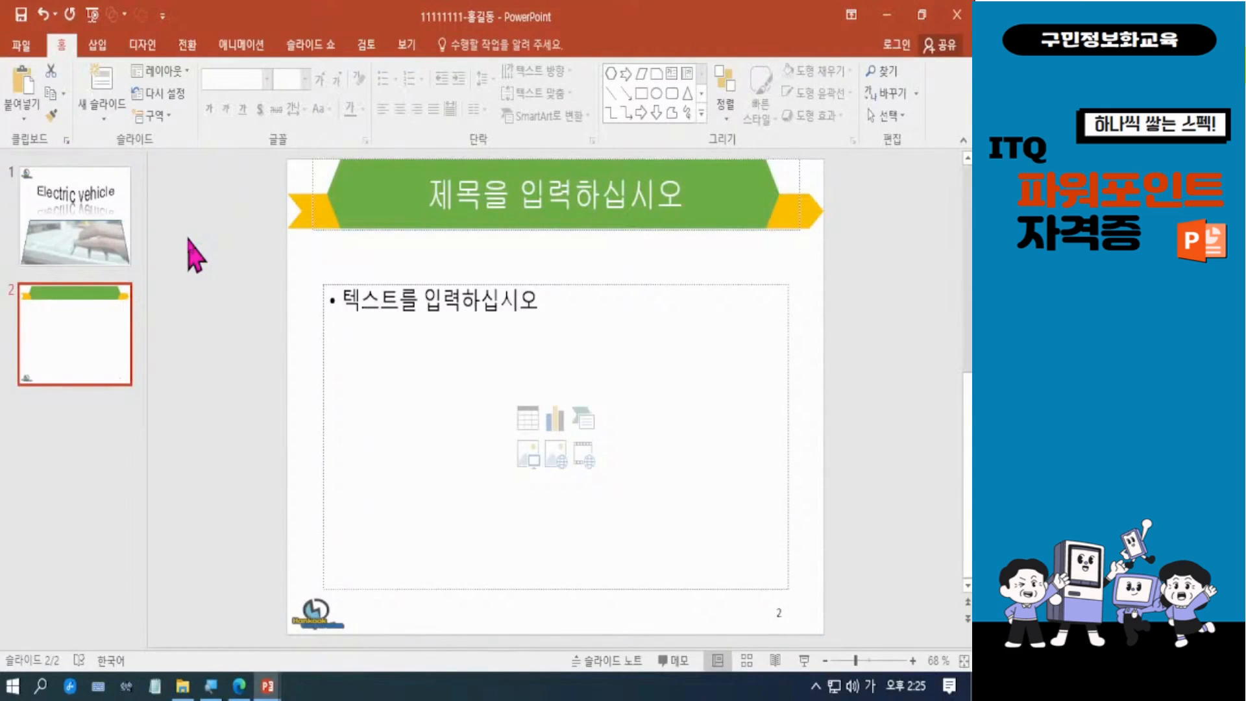
pyautogui.press('Return')
pyautogui.press('Return')
pyautogui.press('Return')
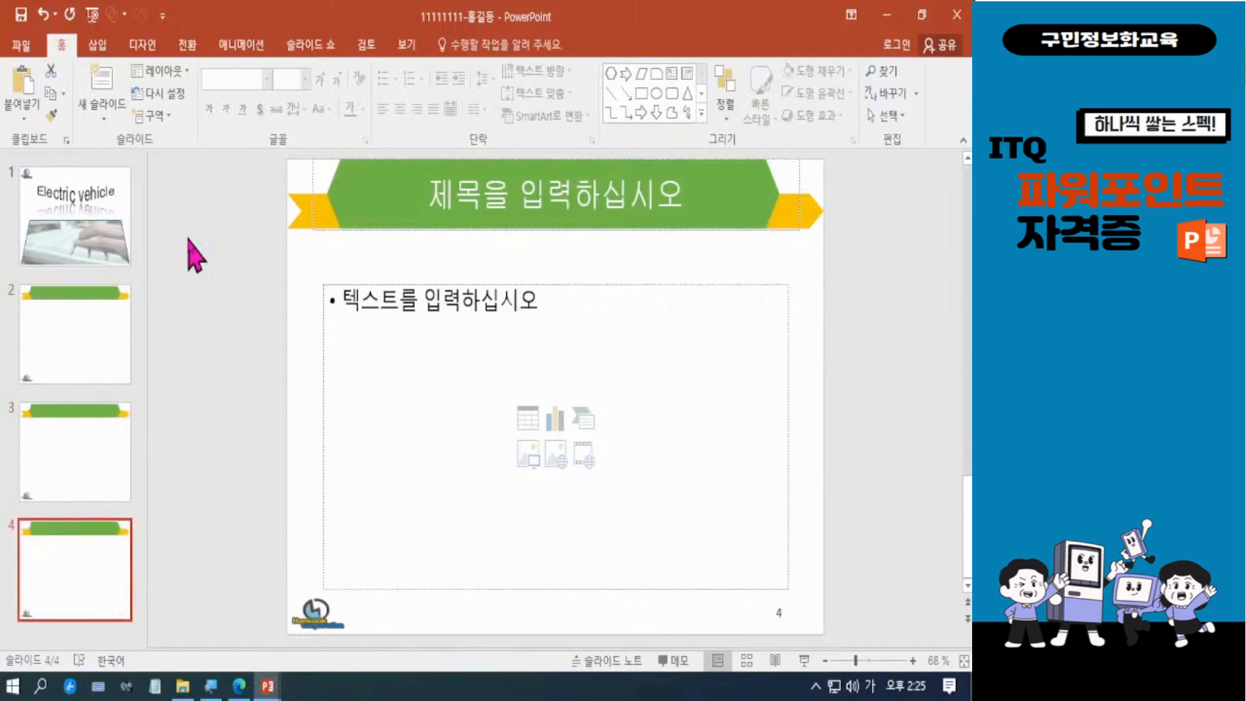
pyautogui.press('Return')
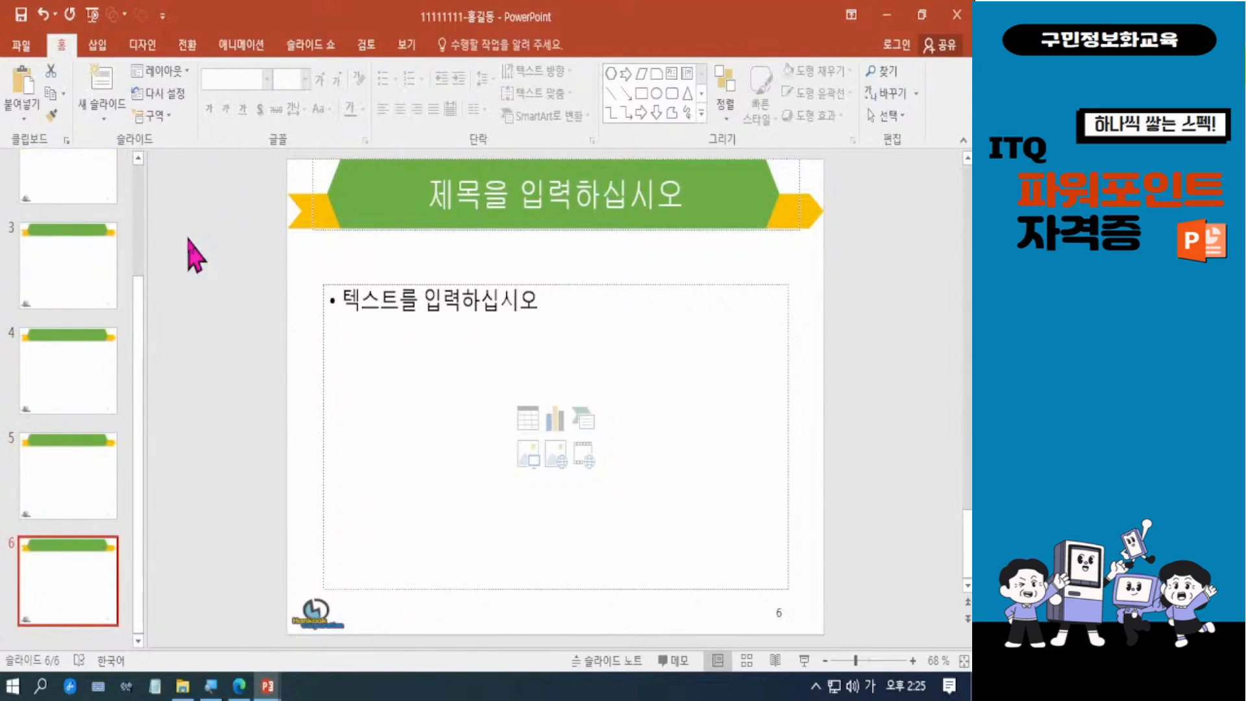
# Step: Enter 목차 as the title of slide 2 and save the presentation
pyautogui.scroll(3, 134, 312)
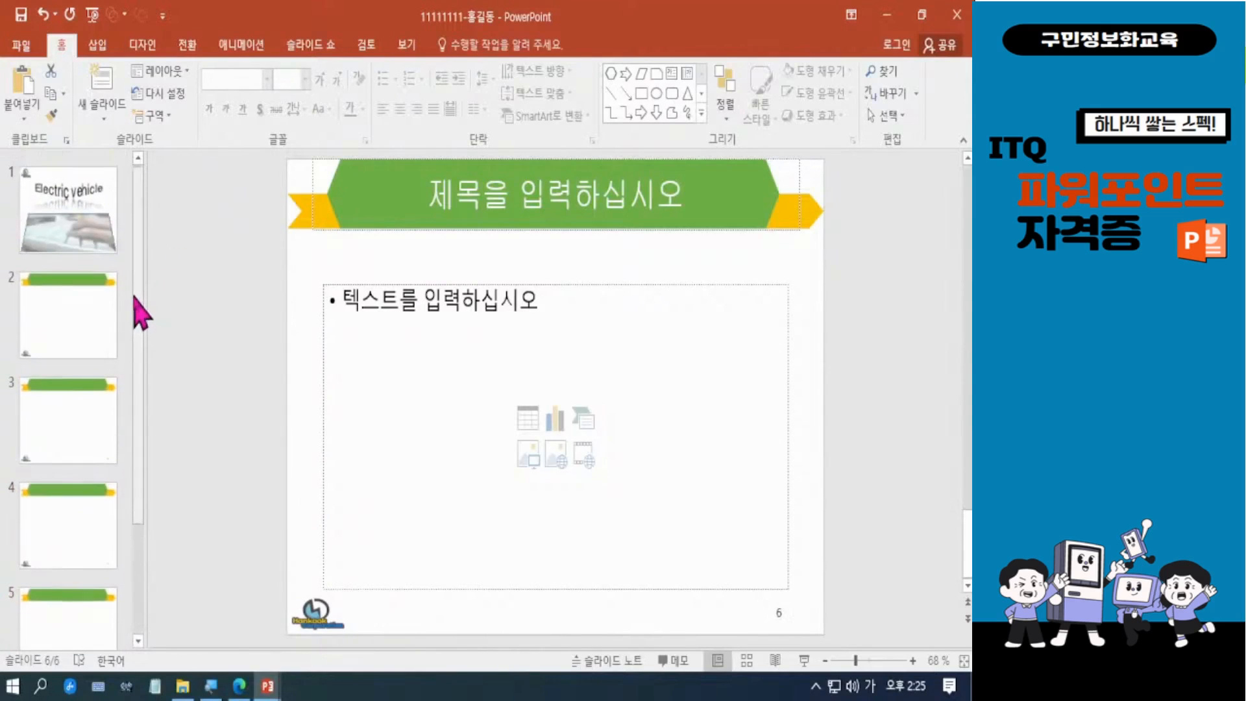
pyautogui.click(71, 337)
pyautogui.click(88, 227)
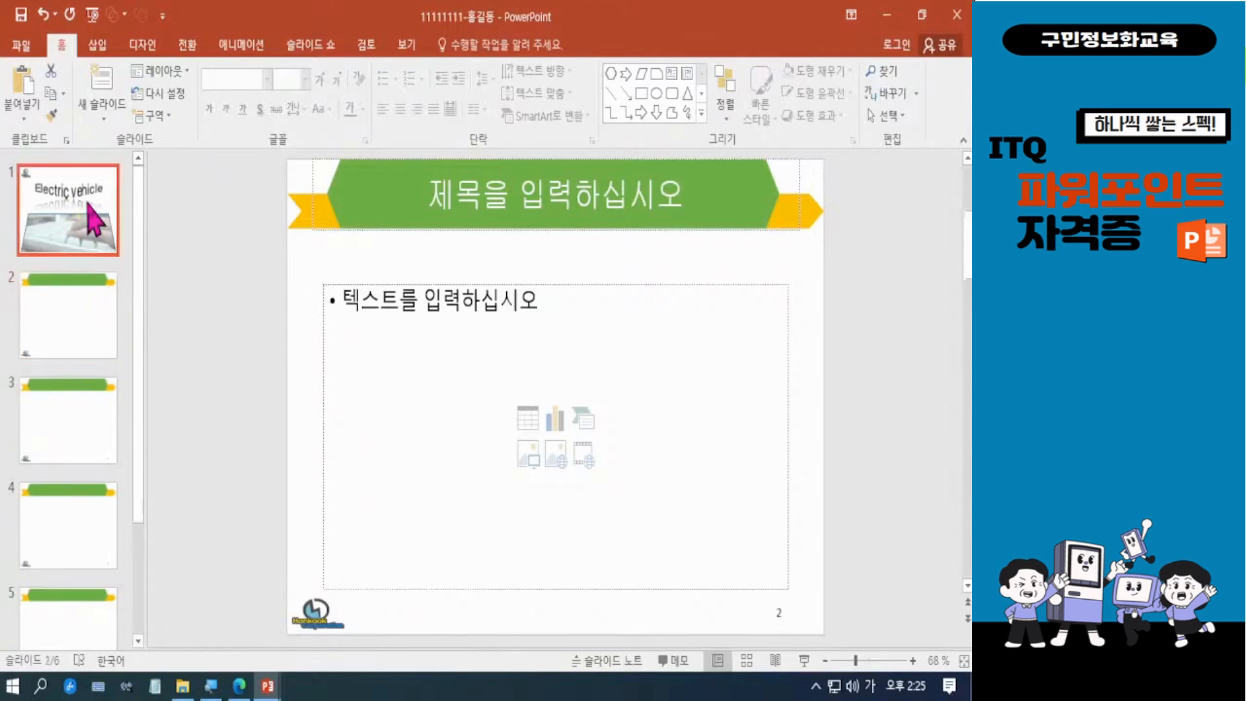
pyautogui.click(95, 328)
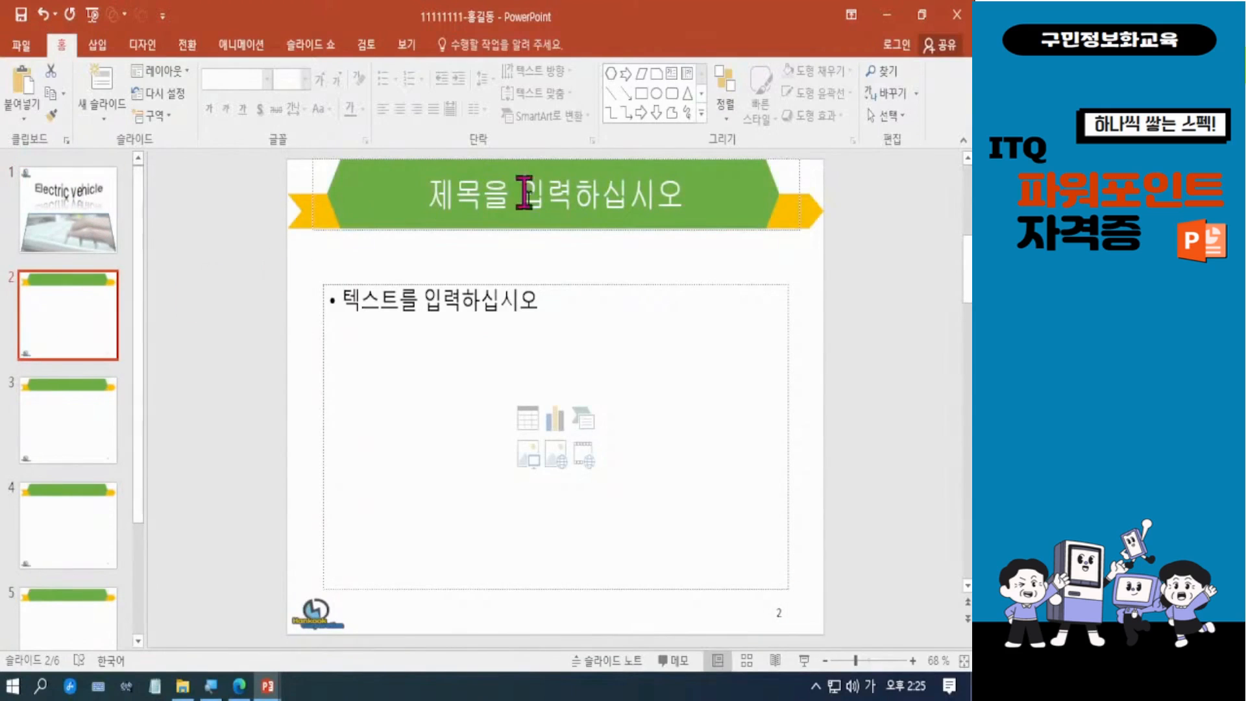
pyautogui.click(544, 200)
pyautogui.write('목차')
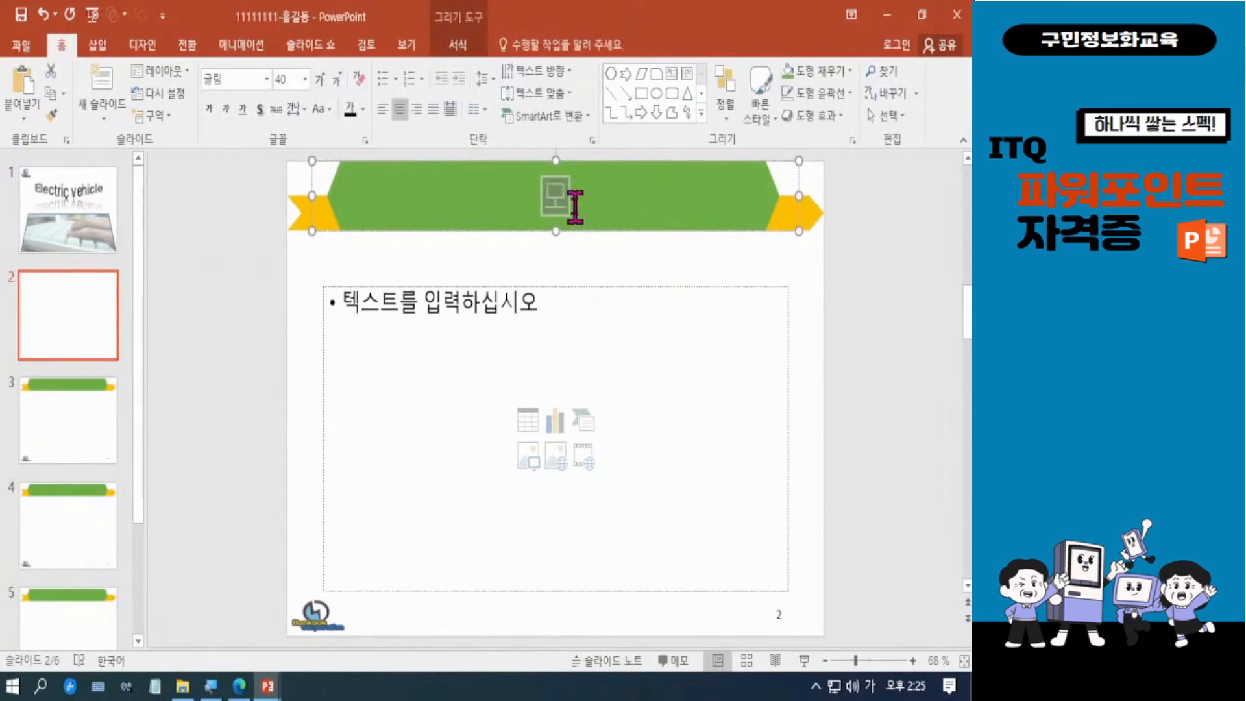
pyautogui.click(870, 330)
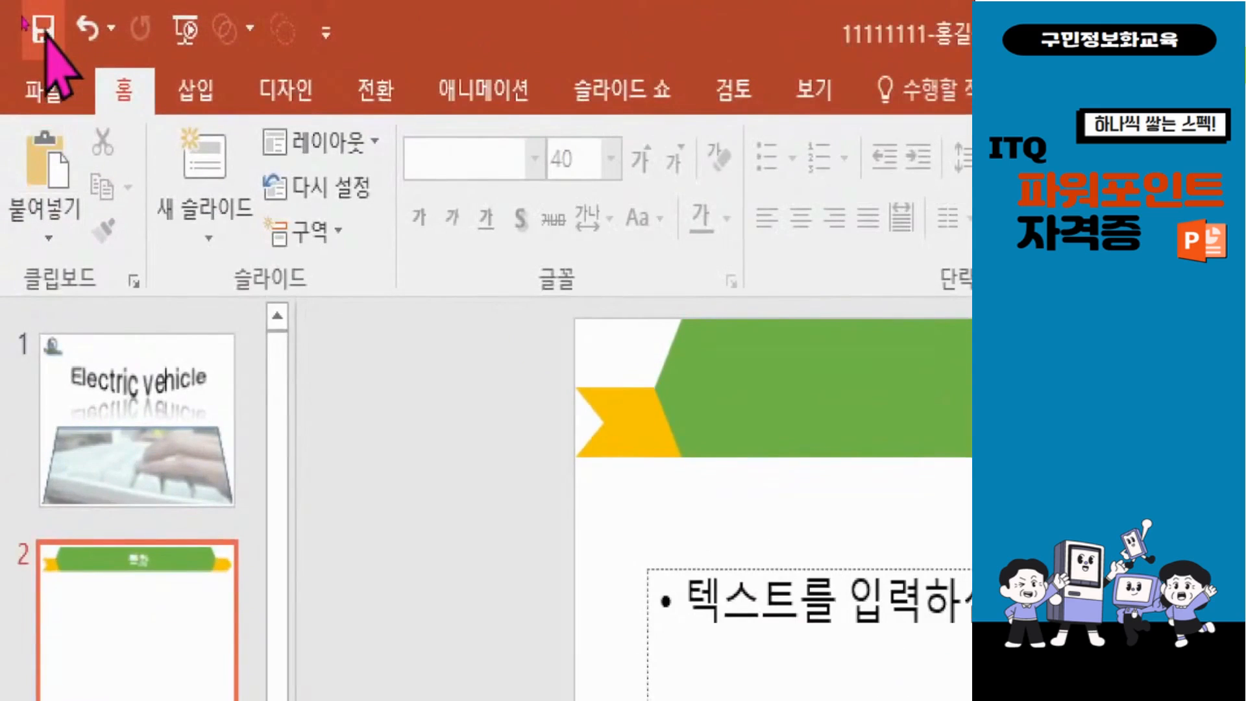
pyautogui.click(30, 22)
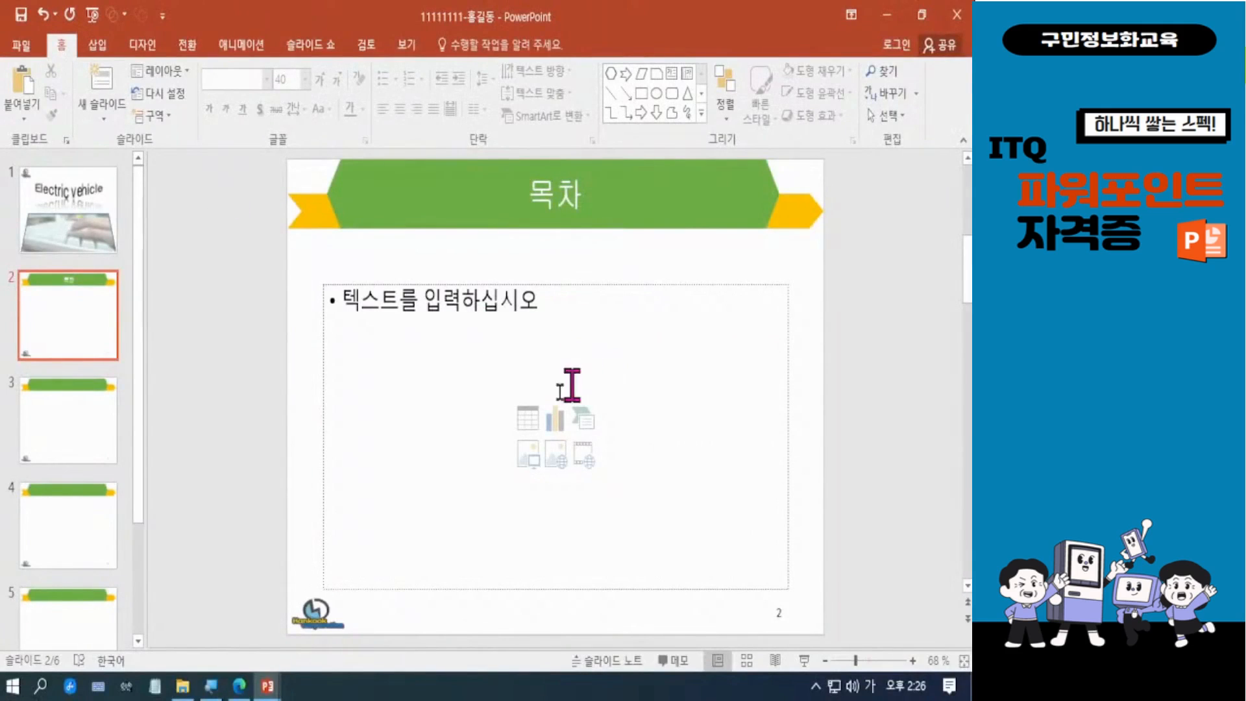
# Step: Check the picture requirement in the exam PDF, and insert 그림4 from the ITQ Picture folder into slide 2's content placeholder
pyautogui.click(242, 689)
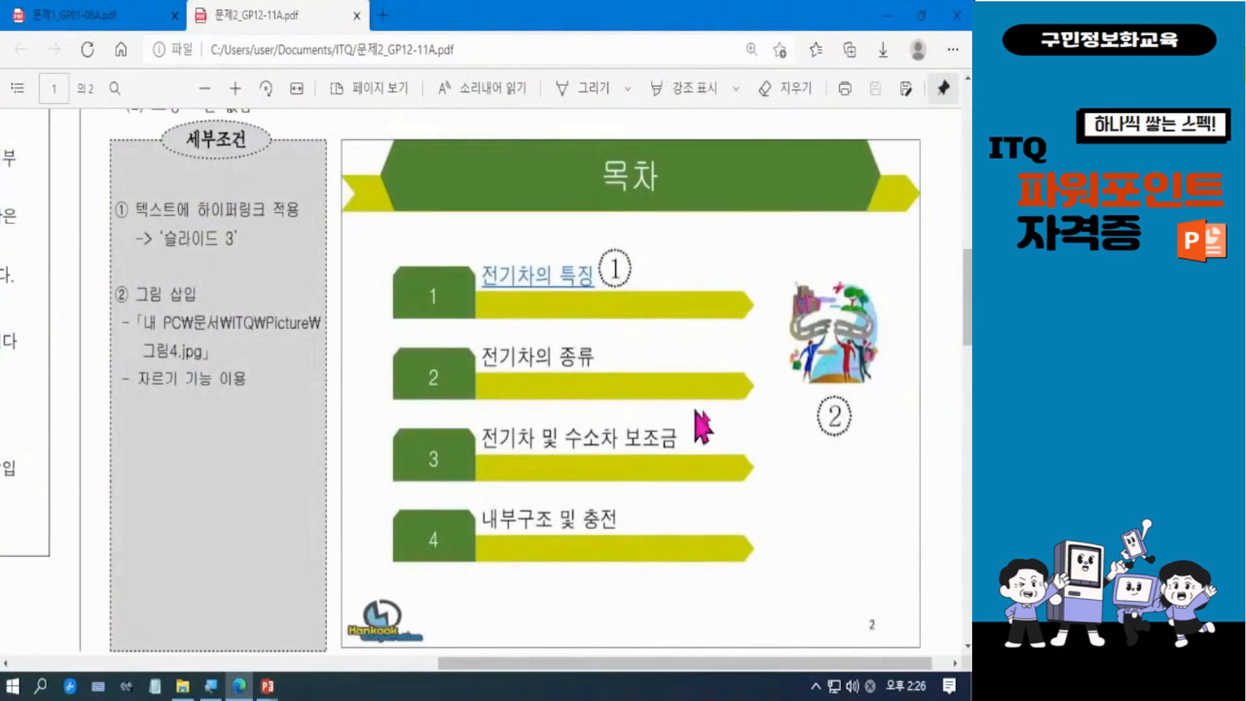
pyautogui.moveTo(777, 251); pyautogui.dragTo(913, 461)
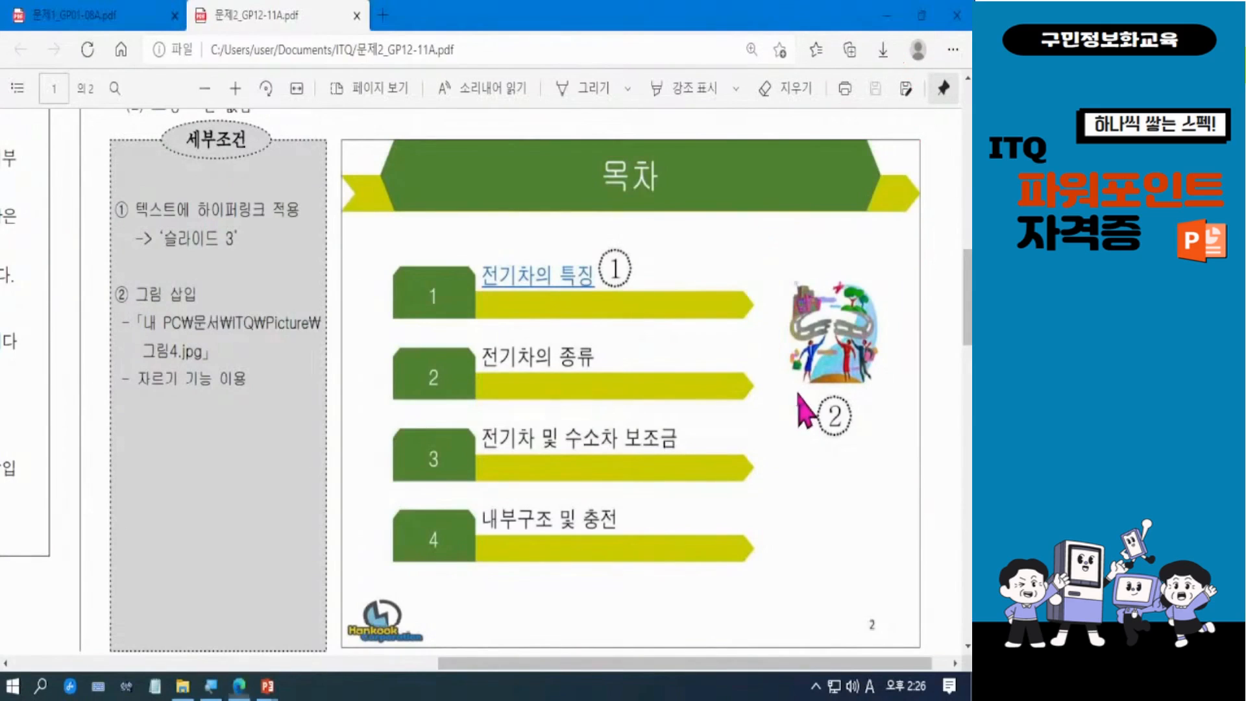
pyautogui.click(887, 15)
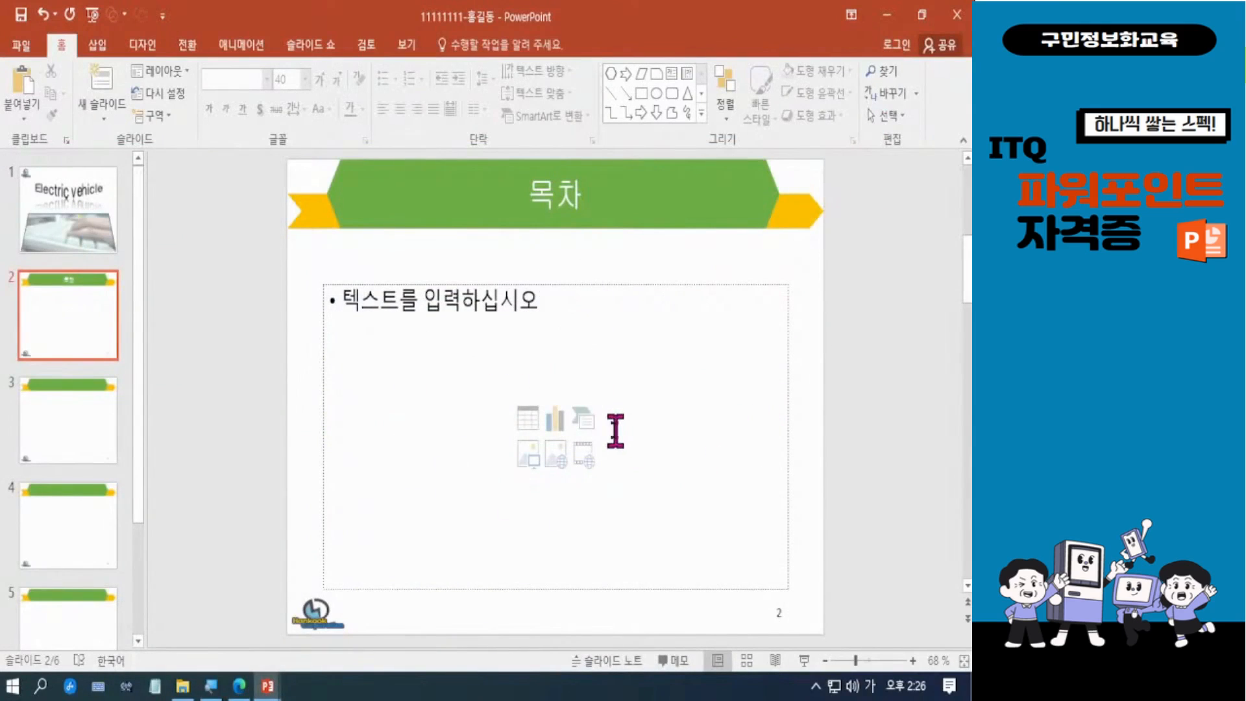
pyautogui.click(529, 459)
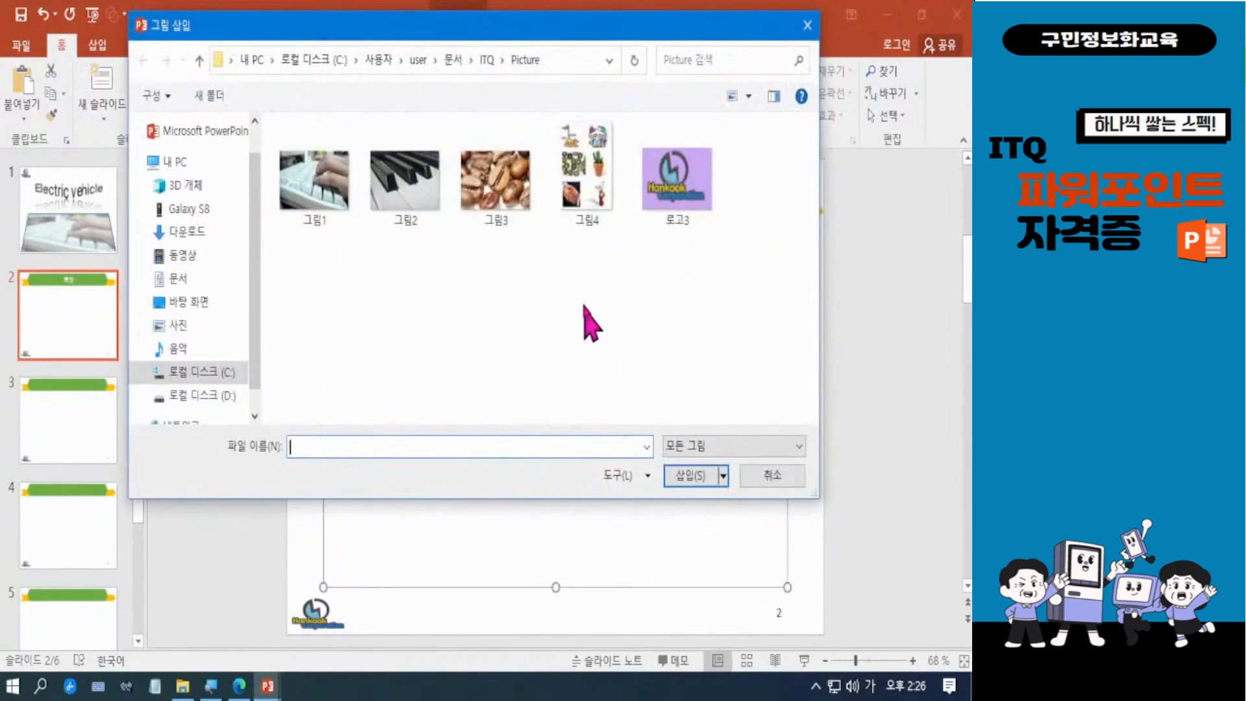
pyautogui.click(587, 177)
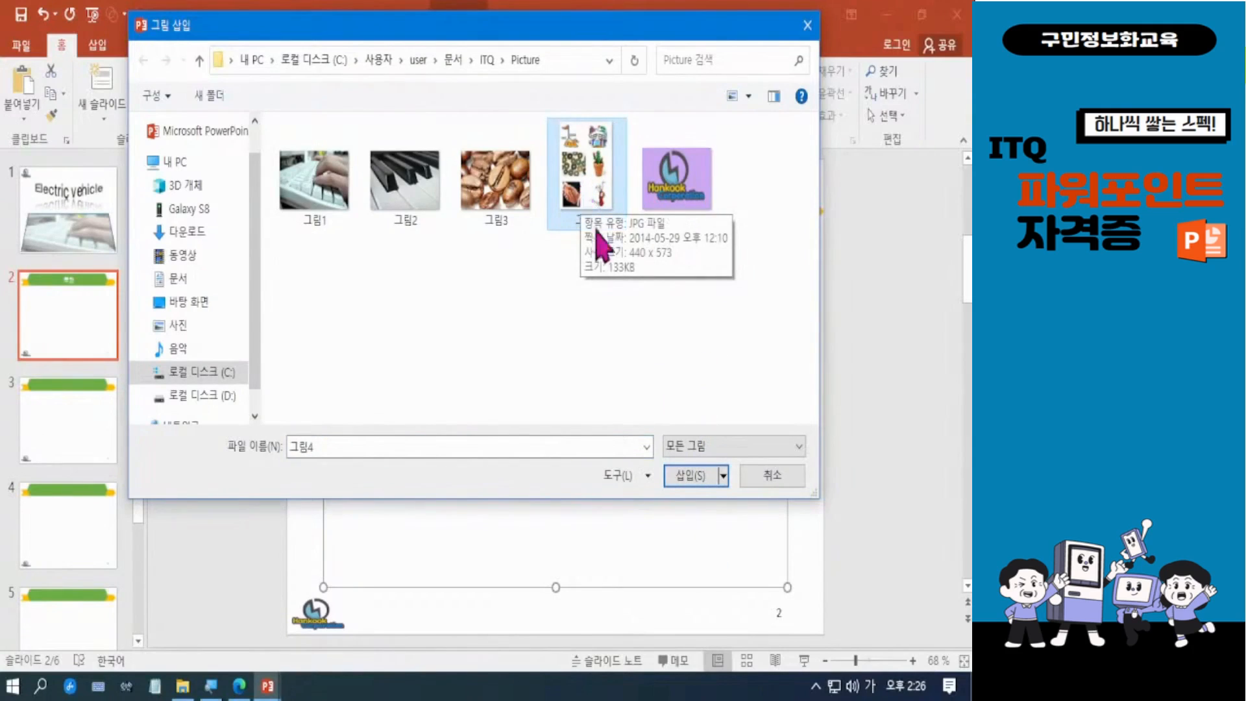
pyautogui.click(691, 476)
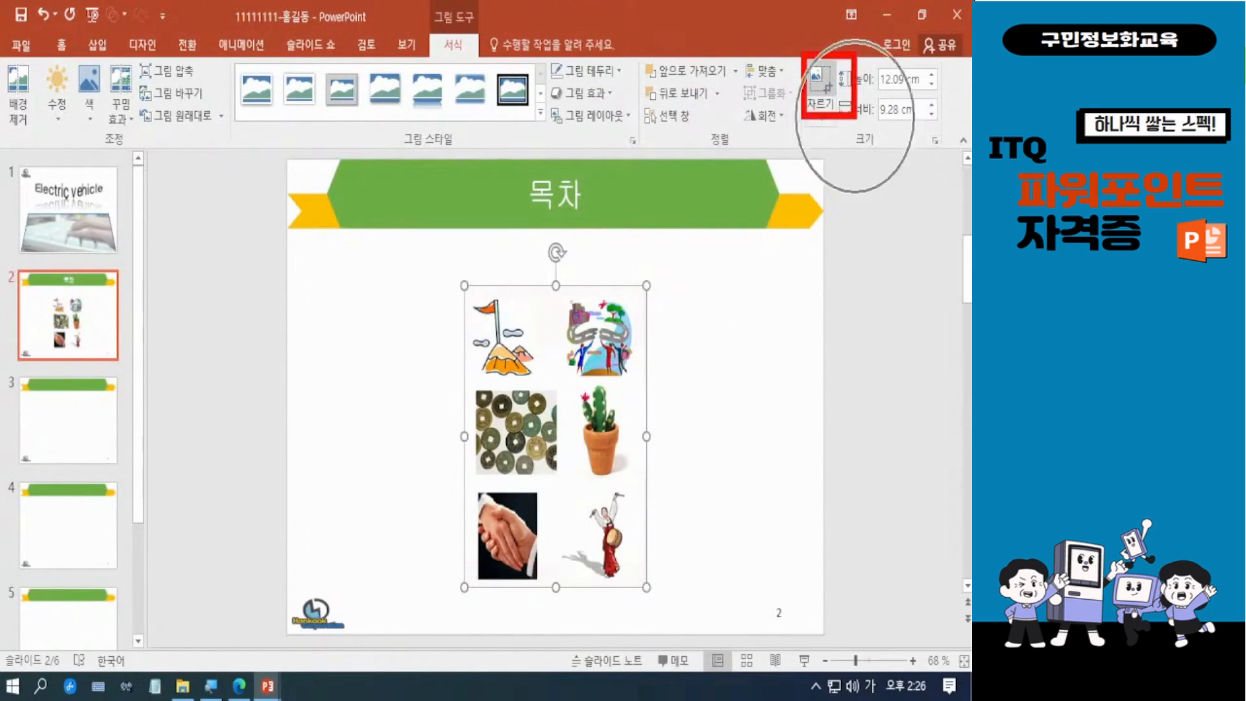
# Step: Crop the inserted picture to its upper-right illustration, about 3.71 cm high and 3.91 cm wide
pyautogui.click(824, 74)
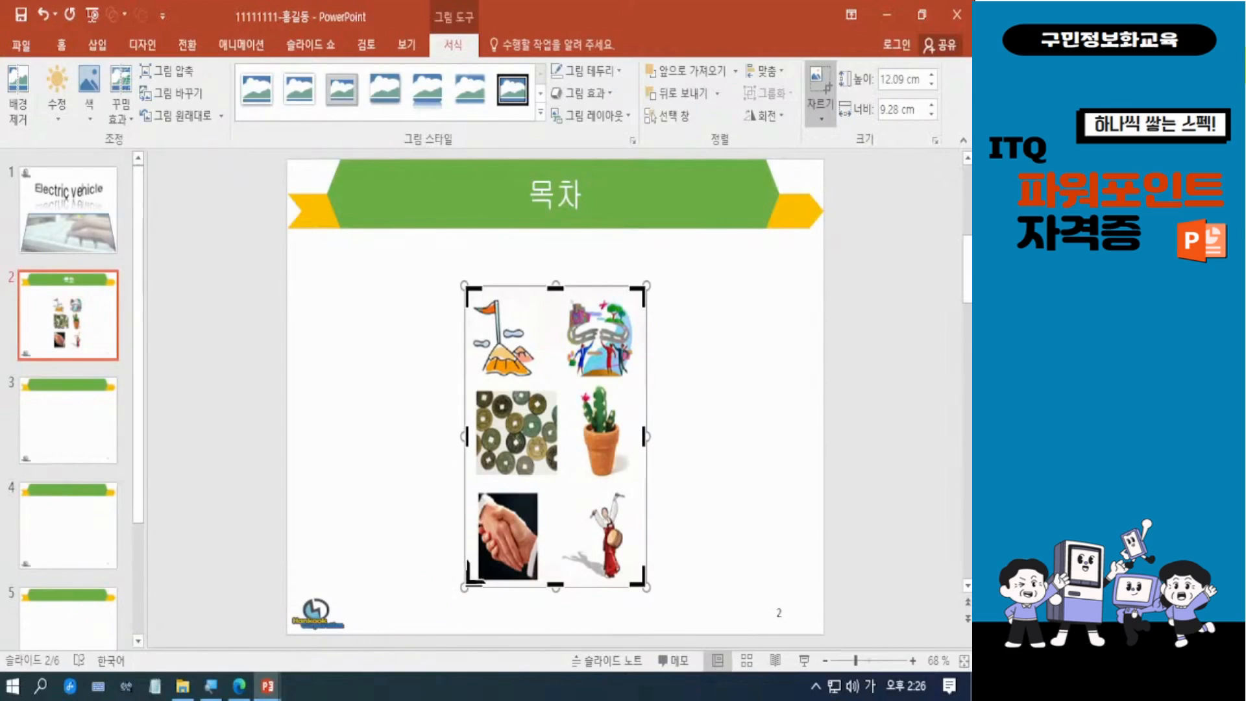
pyautogui.moveTo(468, 582); pyautogui.dragTo(562, 384)
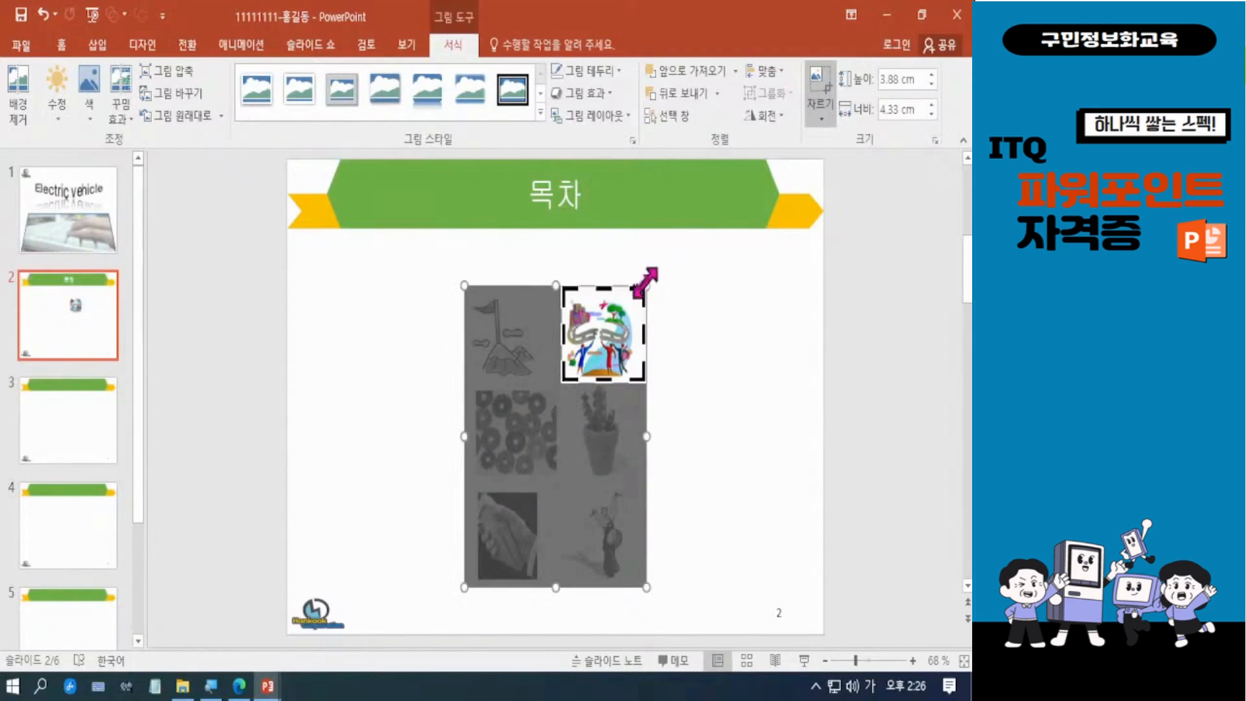
pyautogui.moveTo(645, 288); pyautogui.dragTo(639, 290)
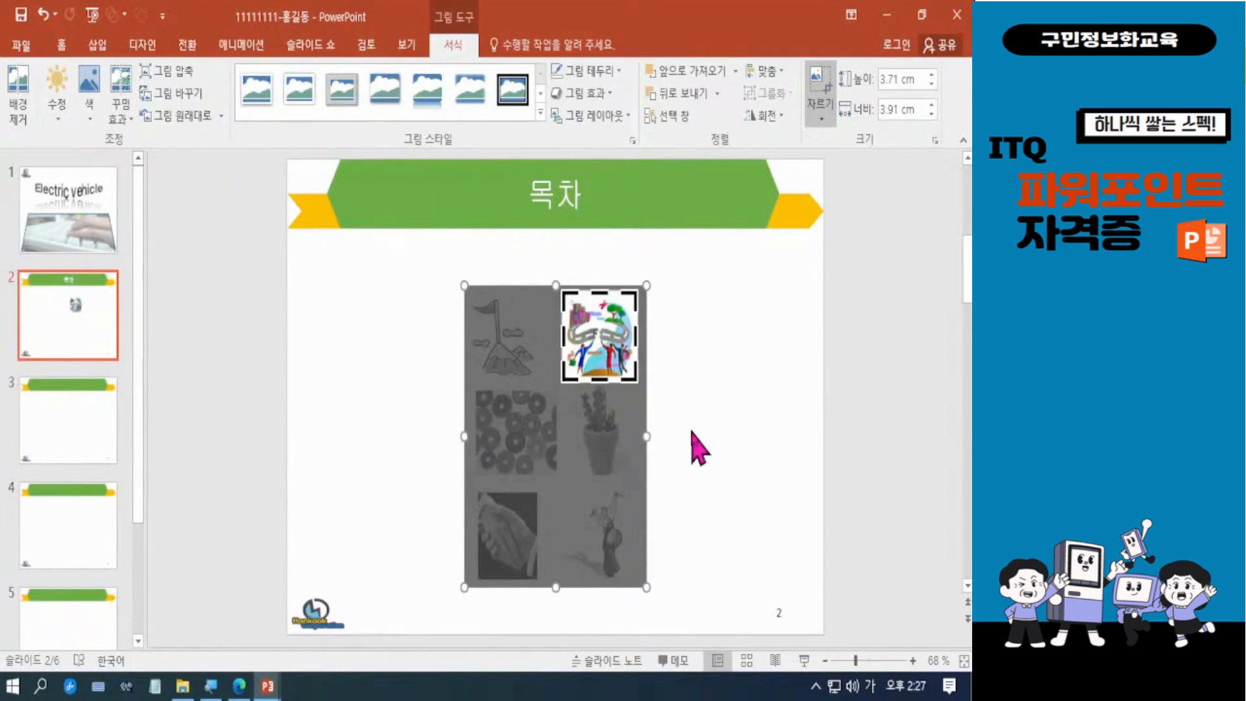
pyautogui.click(734, 400)
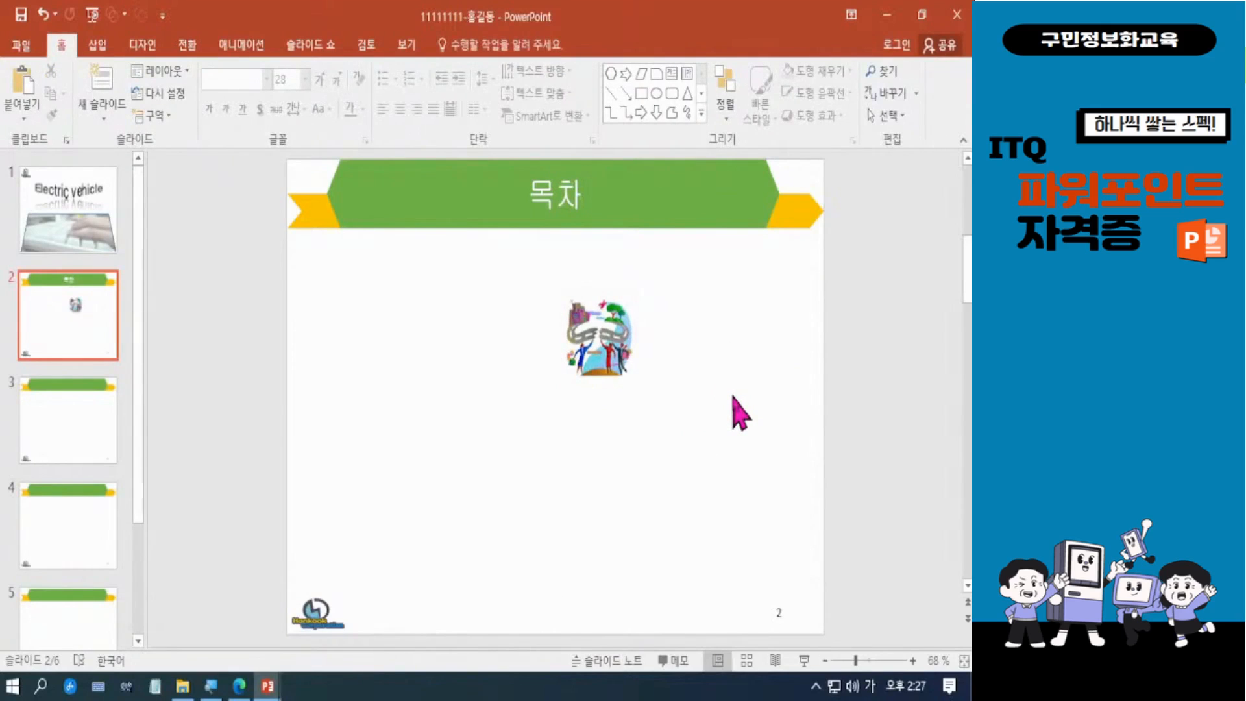
# Step: Enlarge the cropped picture to about 4.3 cm high and 4.53 cm wide, and place it near the slide's right edge
pyautogui.click(627, 373)
pyautogui.moveTo(647, 394); pyautogui.dragTo(650, 398)
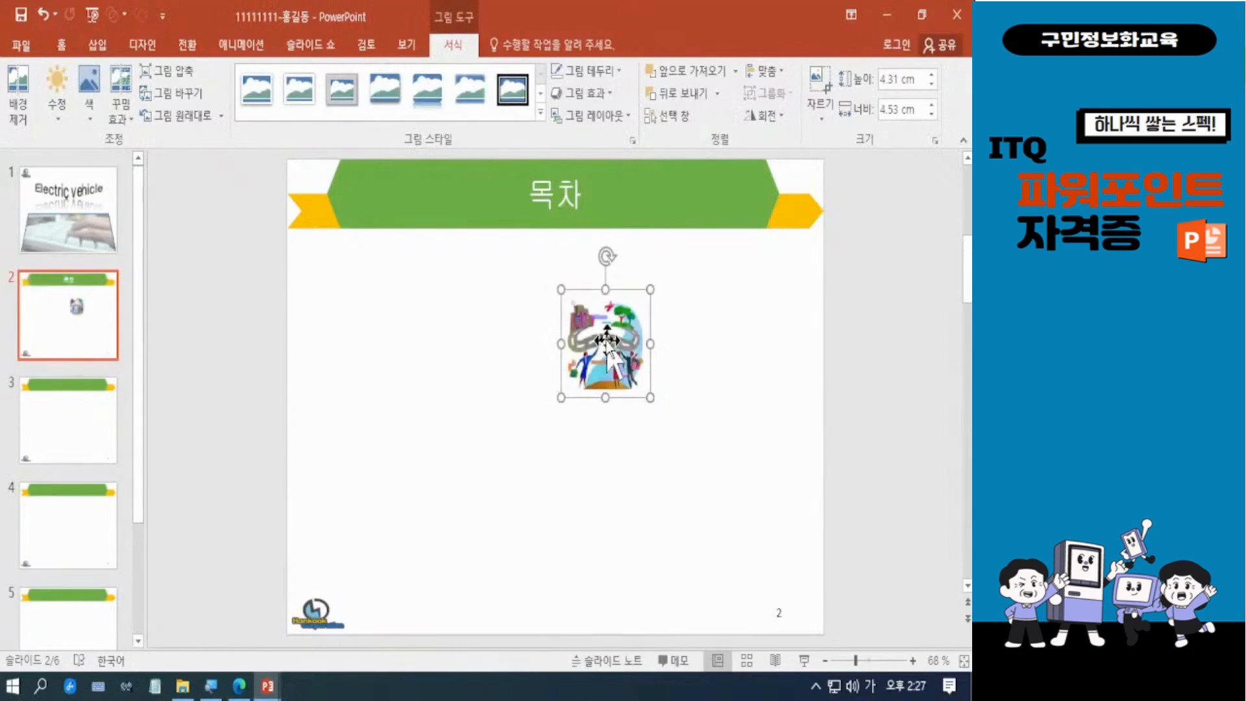
pyautogui.moveTo(607, 337); pyautogui.dragTo(744, 335)
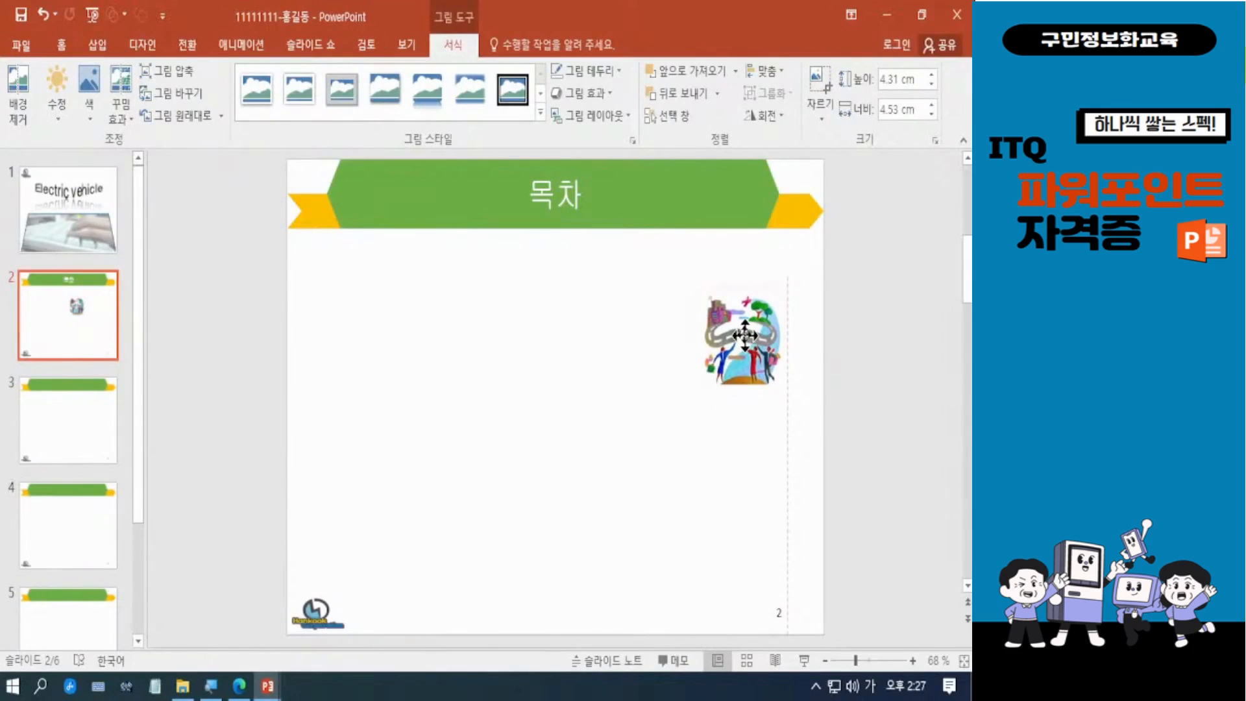
pyautogui.moveTo(744, 335); pyautogui.dragTo(744, 341)
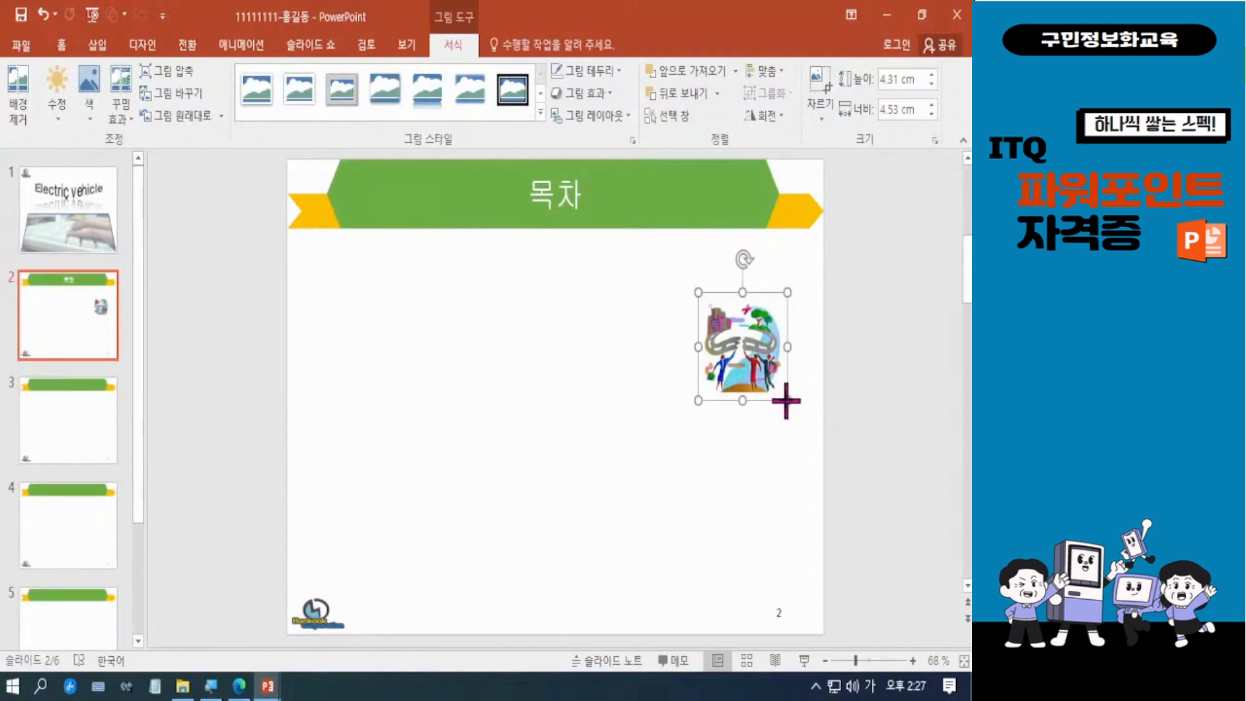
pyautogui.moveTo(786, 400); pyautogui.dragTo(787, 403)
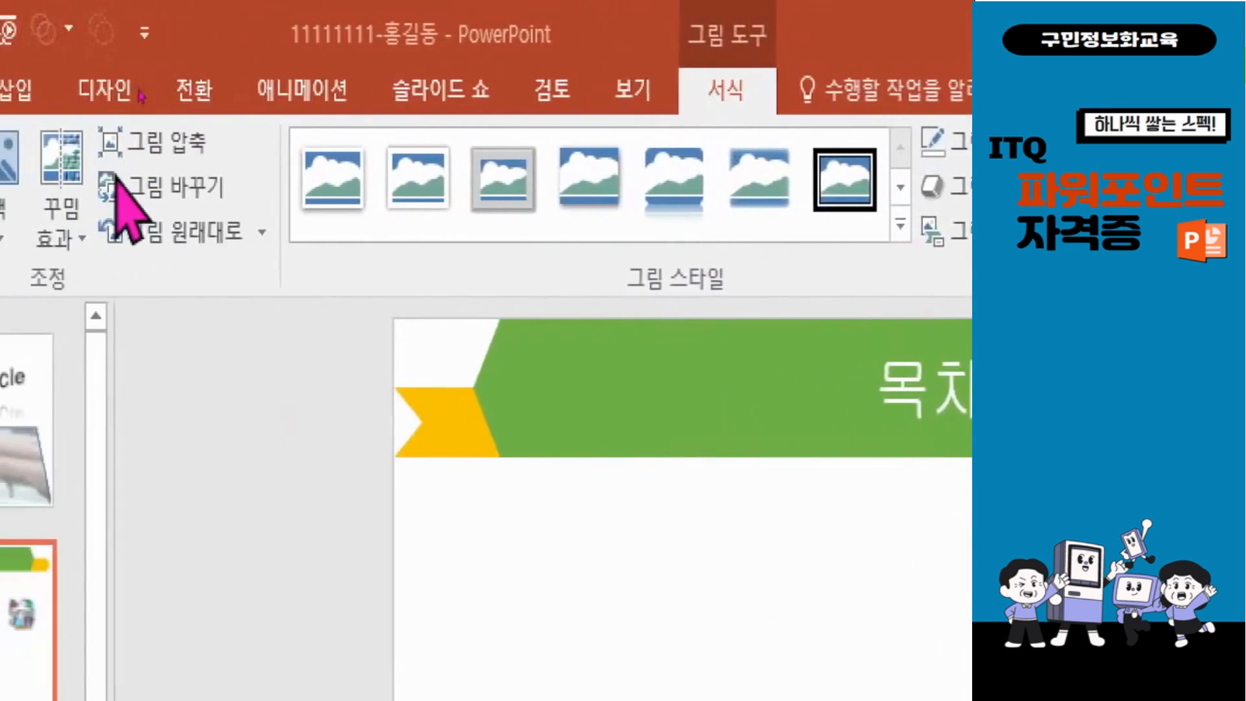
# Step: Make the picture's background color transparent and save the presentation
pyautogui.click(175, 185)
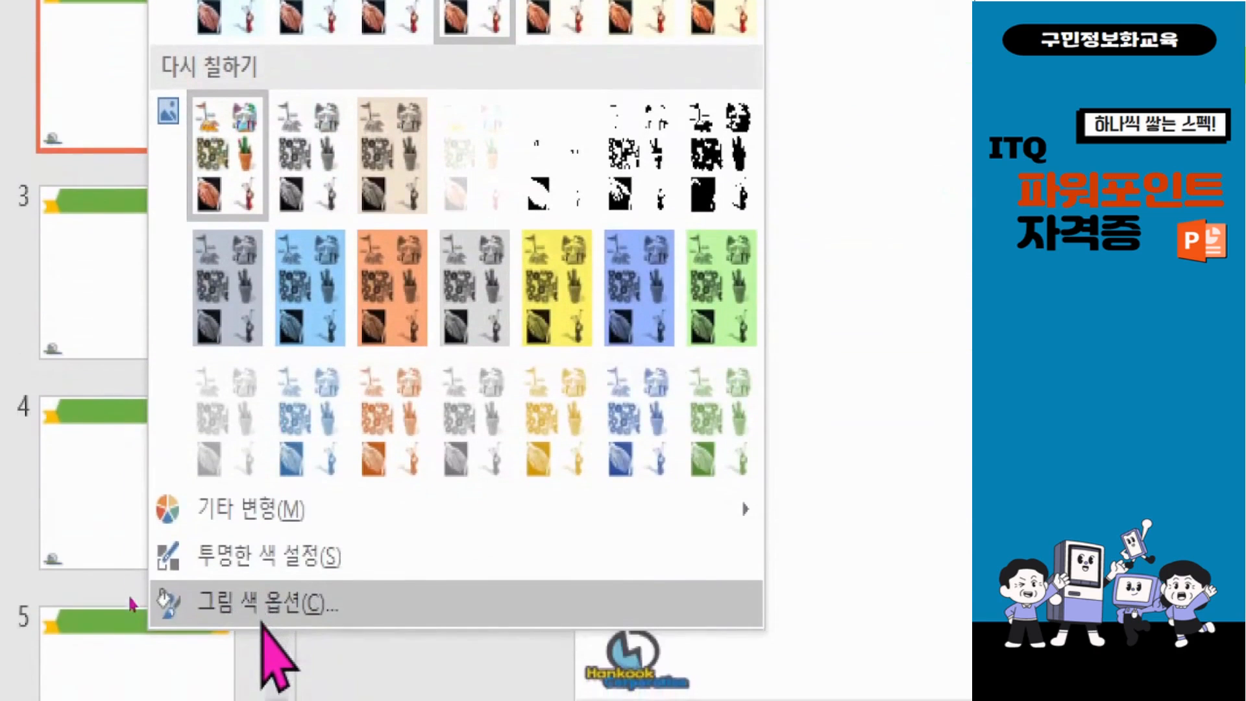
pyautogui.click(295, 557)
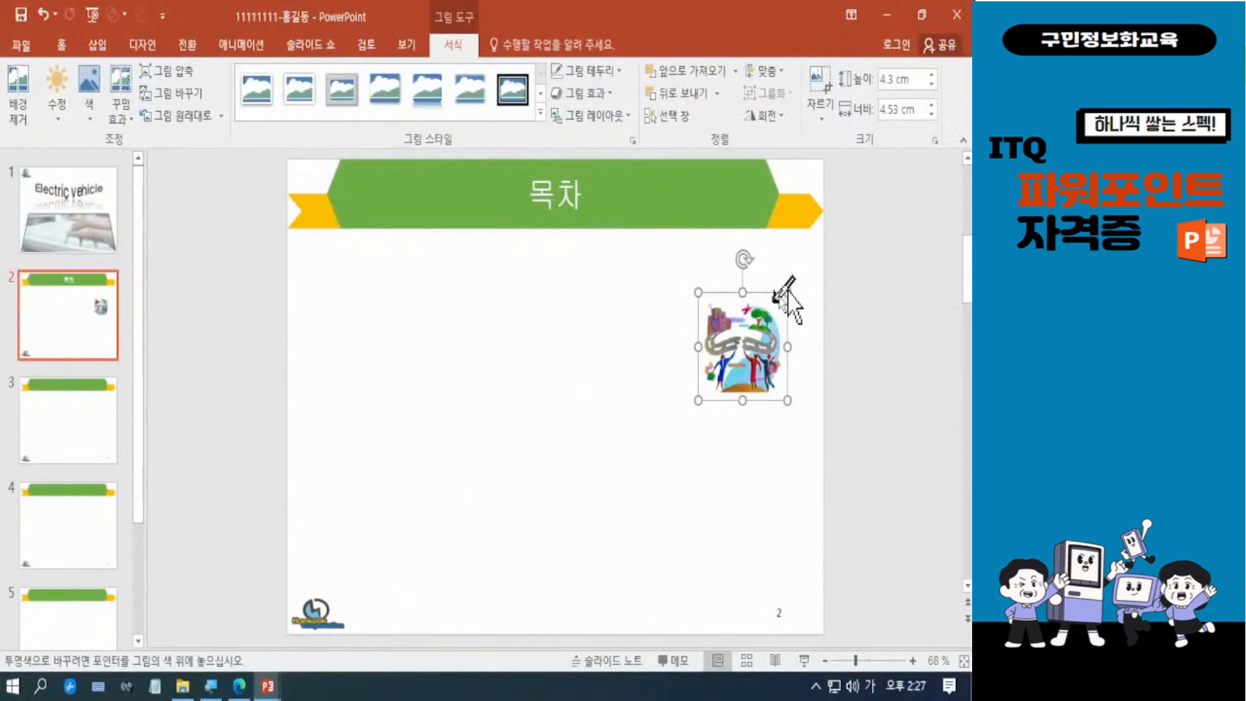
pyautogui.click(777, 309)
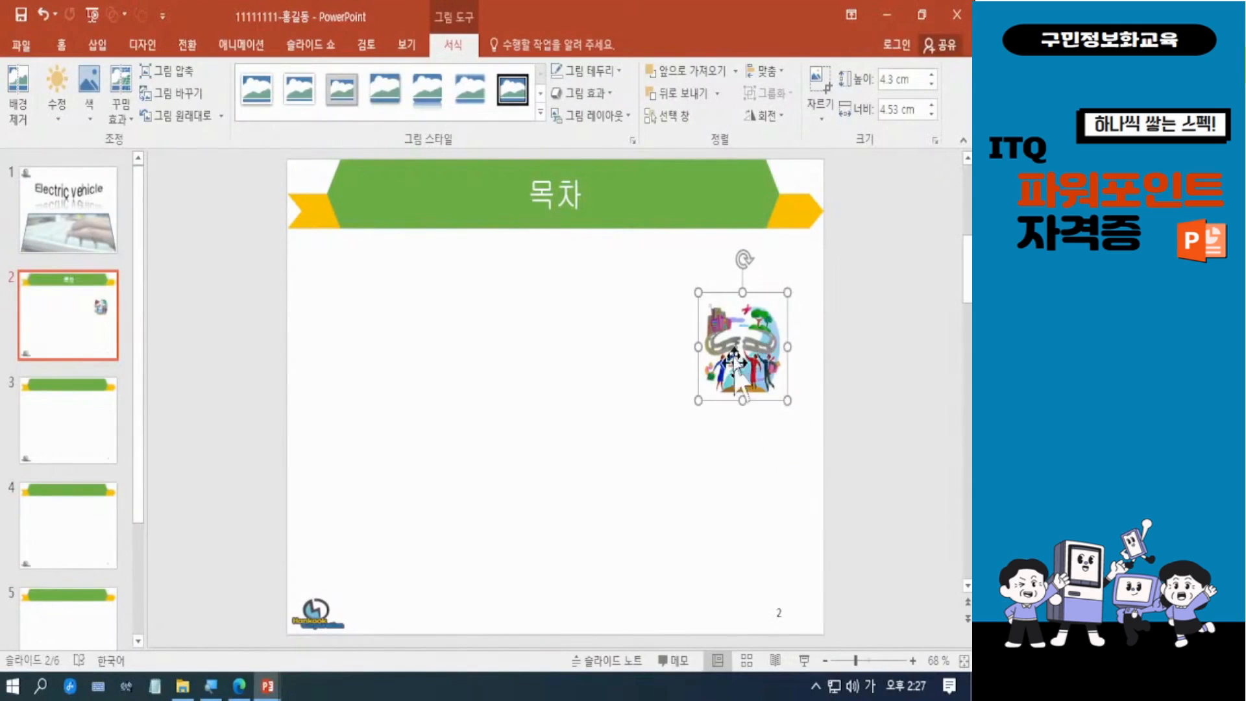
pyautogui.click(740, 455)
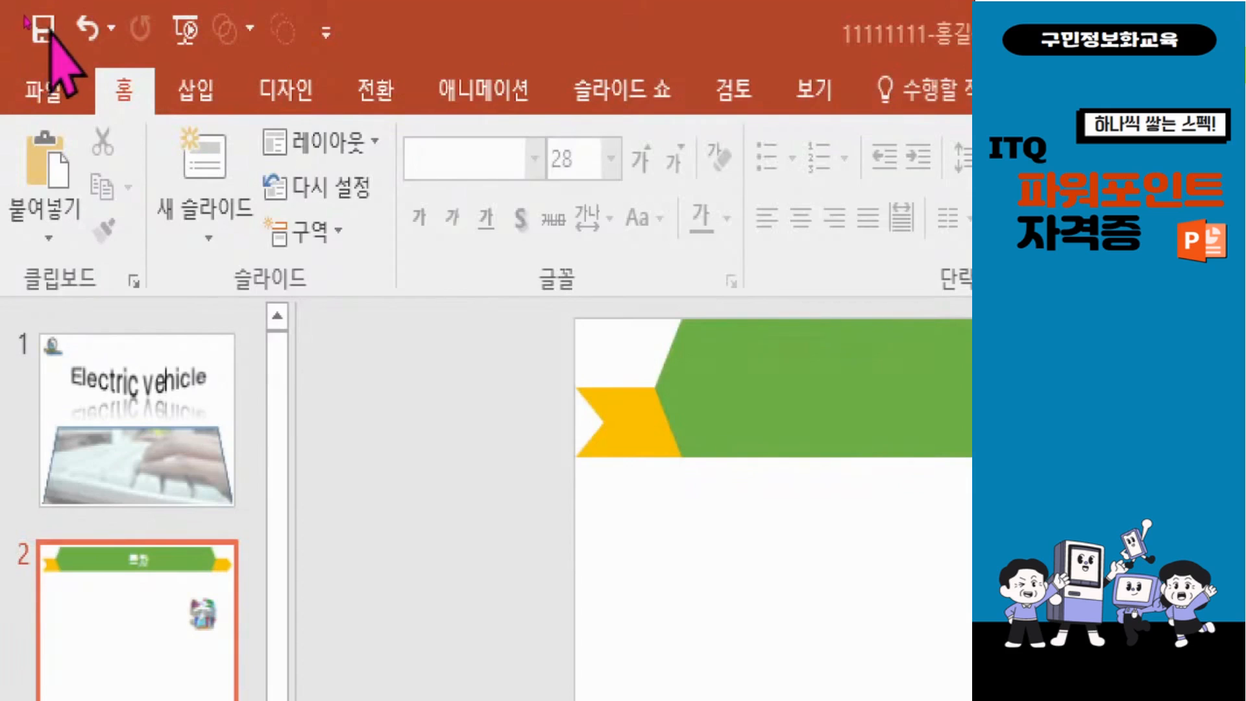
pyautogui.click(43, 29)
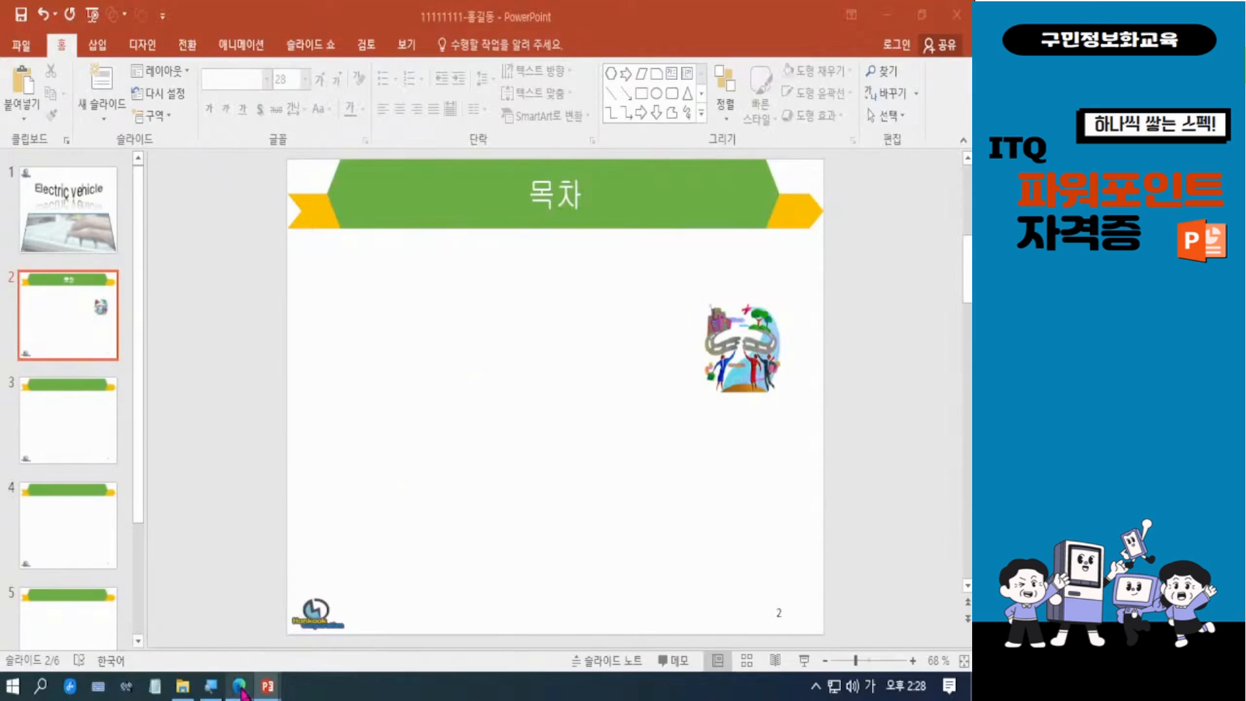
# Step: Review the slide 2 requirements in the exam PDF, and draw a long, thin chevron bar below the 목차 title
pyautogui.moveTo(239, 688)
pyautogui.click(279, 587)
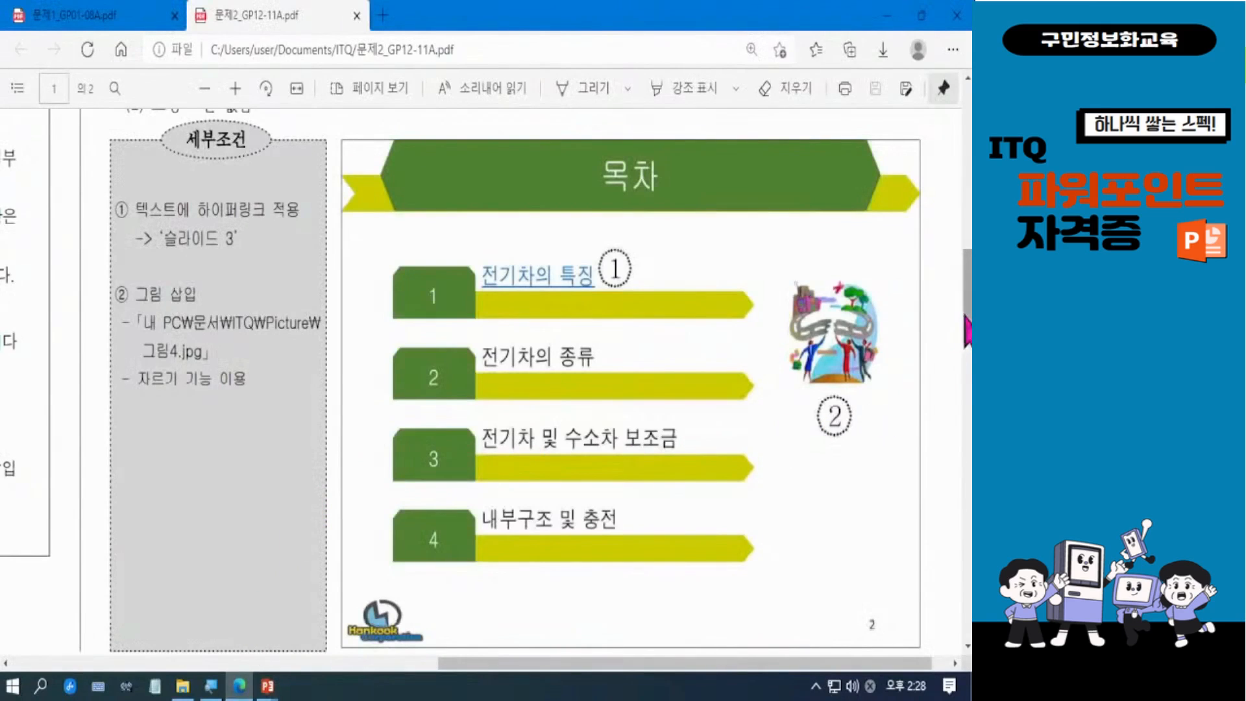
pyautogui.moveTo(968, 311)
pyautogui.mouseDown()
pyautogui.moveTo(968, 288)
pyautogui.moveTo(968, 312)
pyautogui.mouseUp()
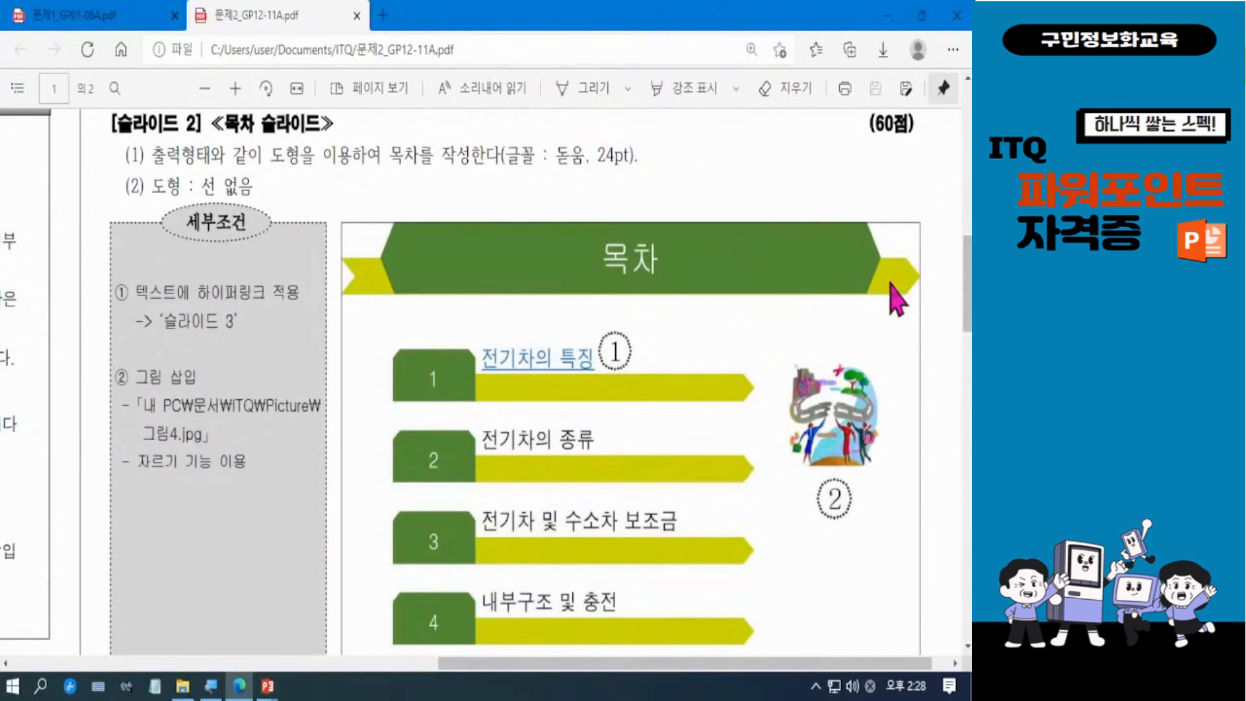
pyautogui.moveTo(968, 283); pyautogui.dragTo(968, 298)
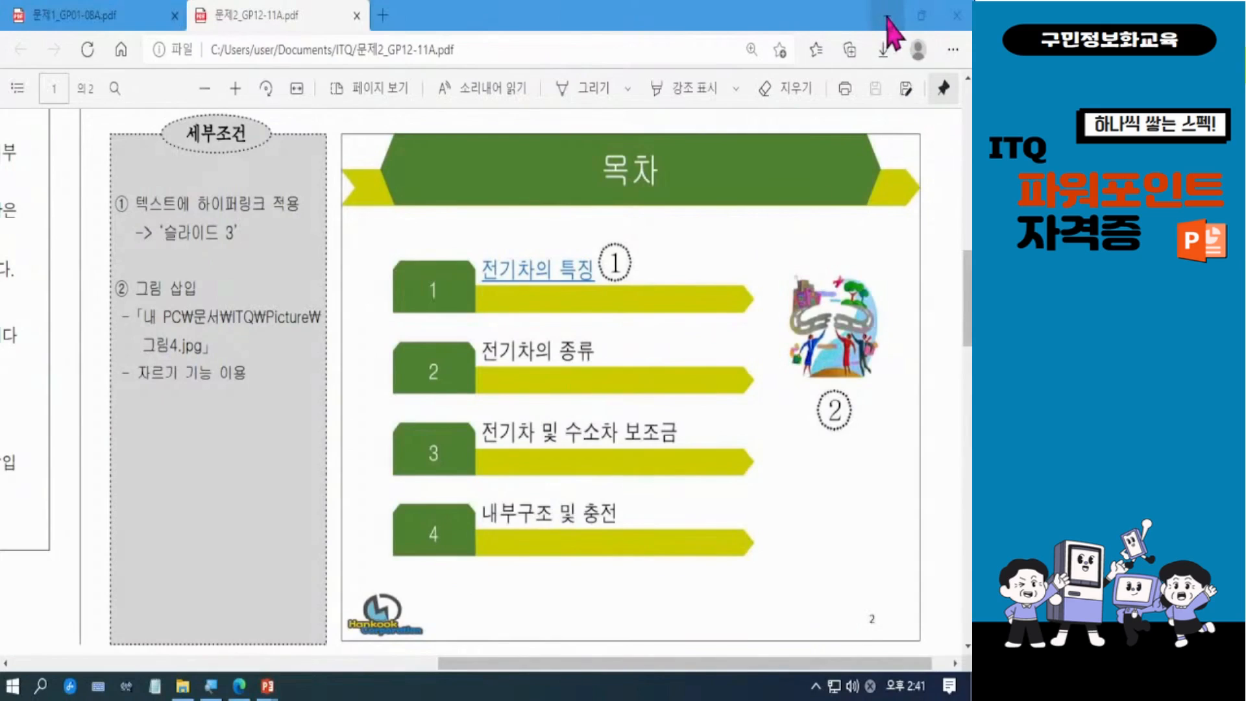
pyautogui.click(889, 15)
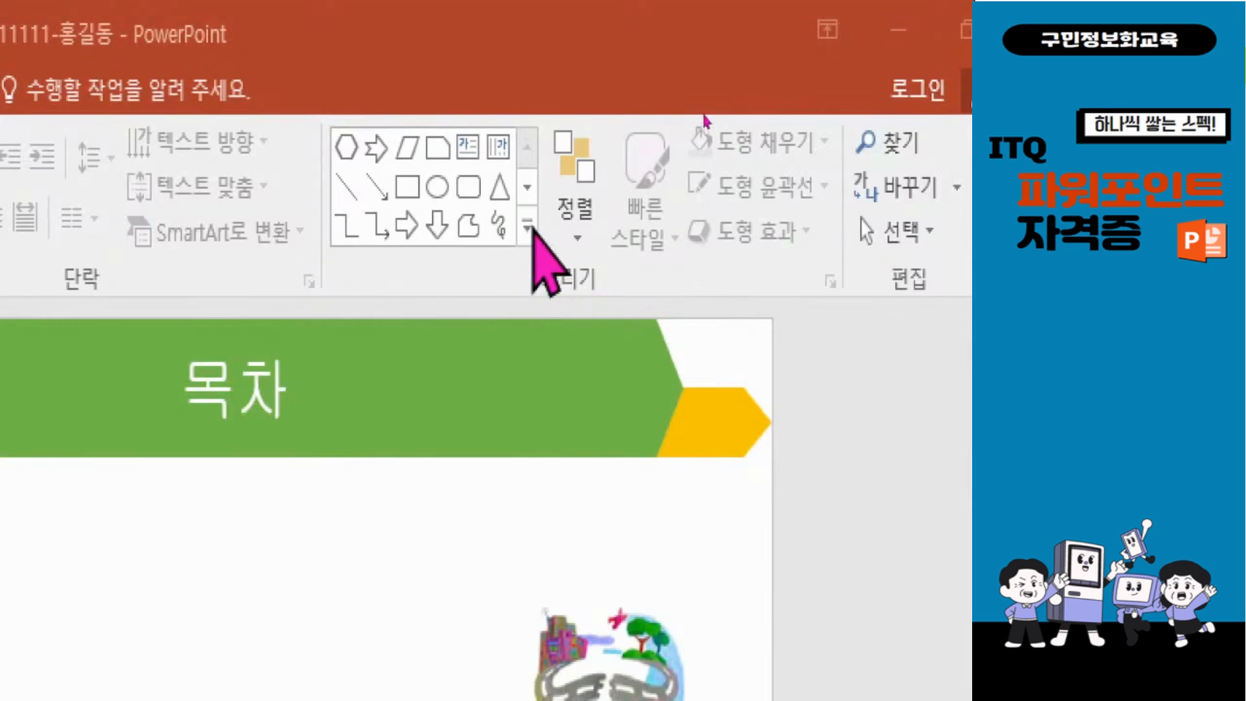
pyautogui.click(527, 226)
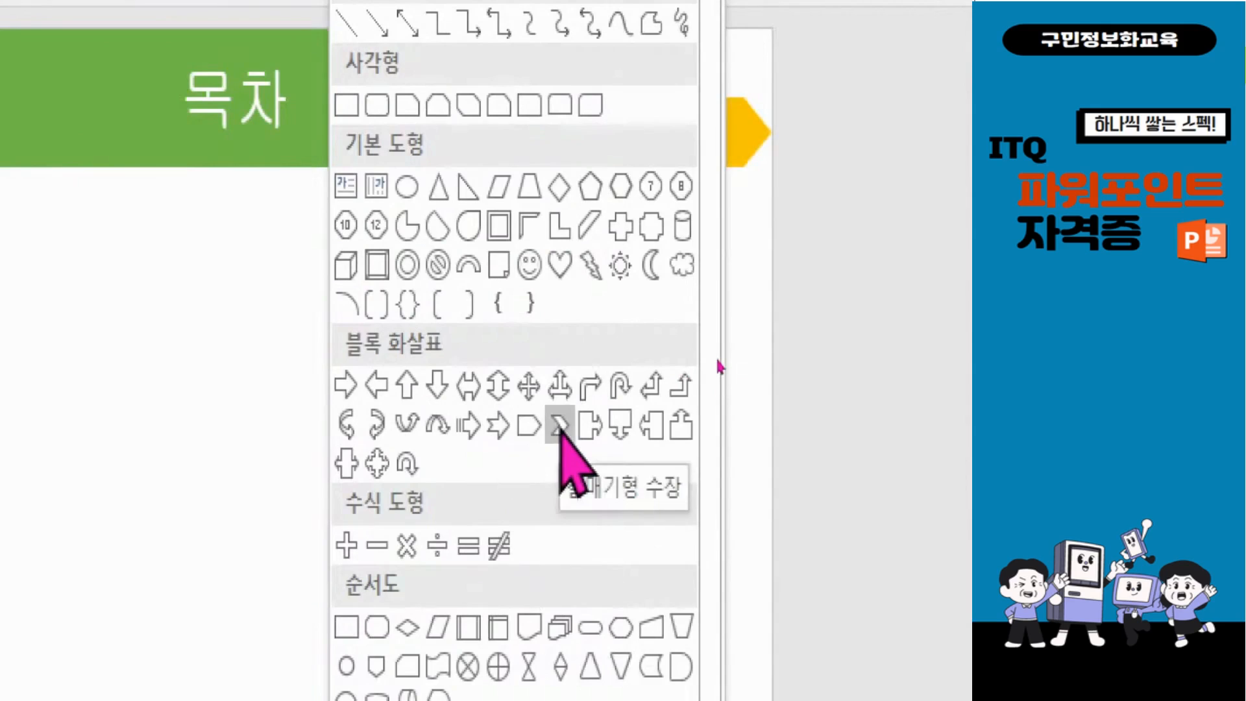
pyautogui.click(560, 427)
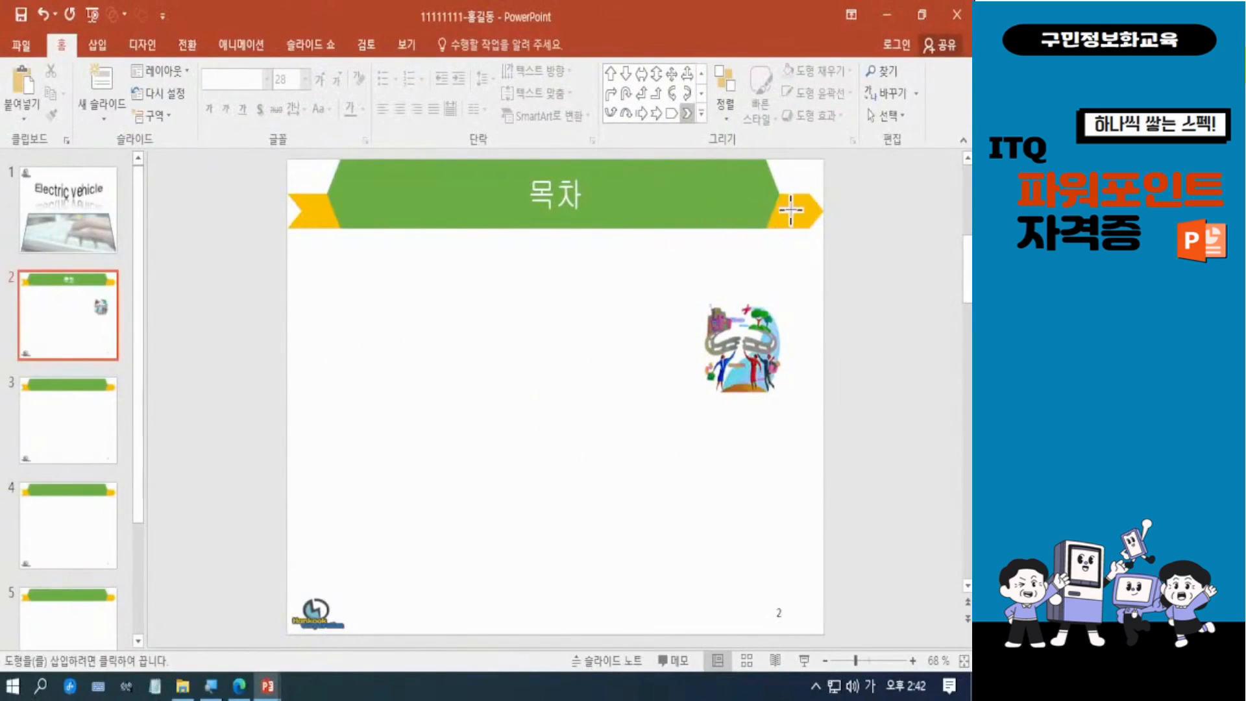
pyautogui.moveTo(369, 284)
pyautogui.mouseDown()
pyautogui.moveTo(539, 329)
pyautogui.moveTo(658, 319)
pyautogui.mouseUp()
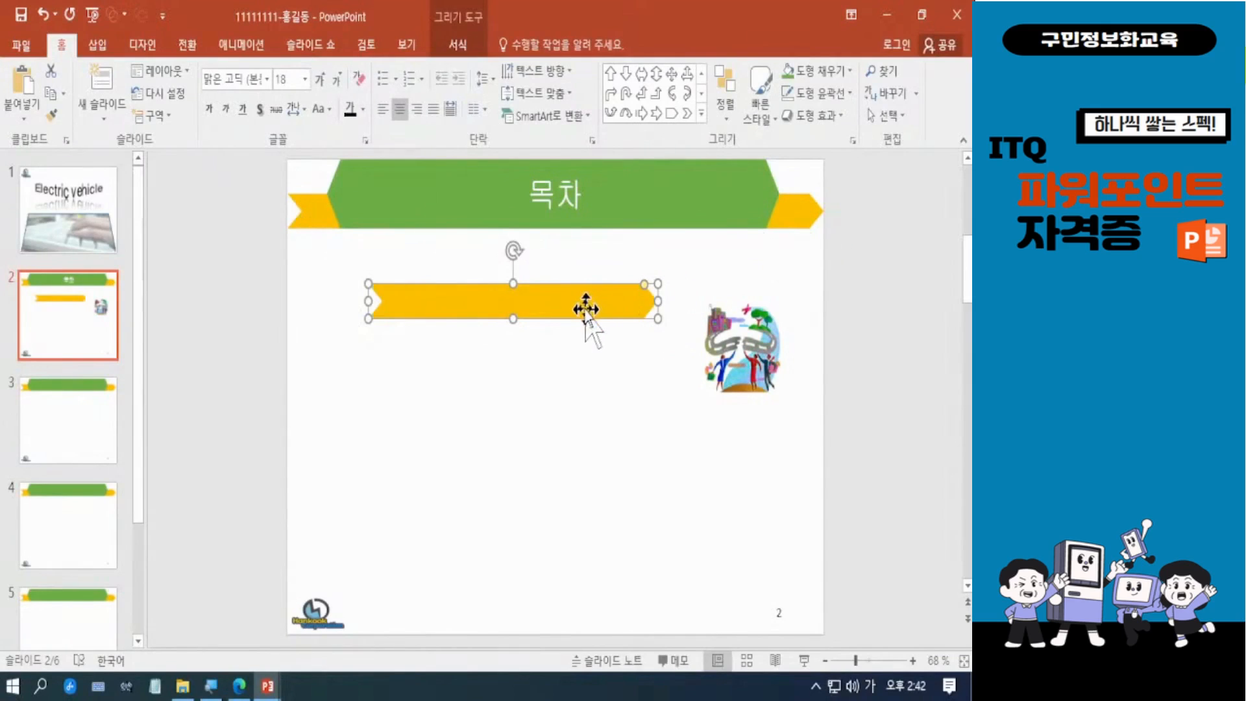
# Step: Reposition the chevron bar and adjust both ends so it stretches from the slide's left part to just before the picture
pyautogui.moveTo(588, 304); pyautogui.dragTo(539, 312)
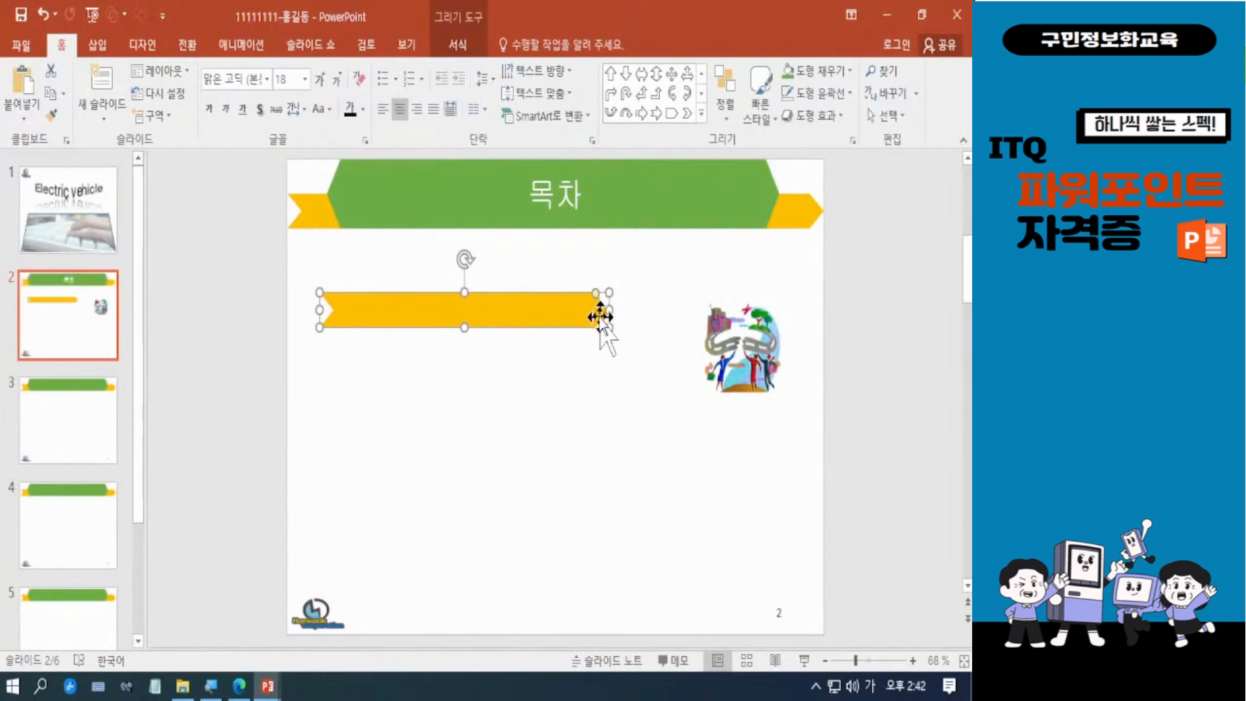
pyautogui.moveTo(655, 307); pyautogui.dragTo(678, 310)
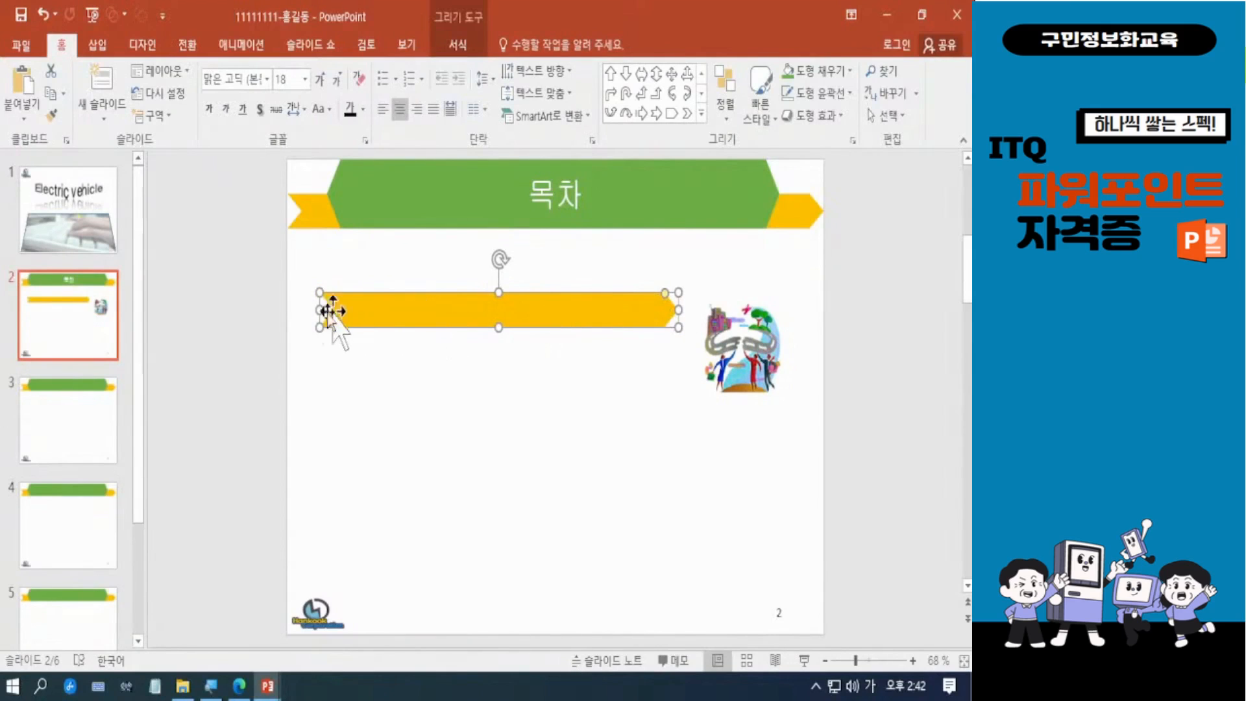
pyautogui.moveTo(318, 310); pyautogui.dragTo(375, 314)
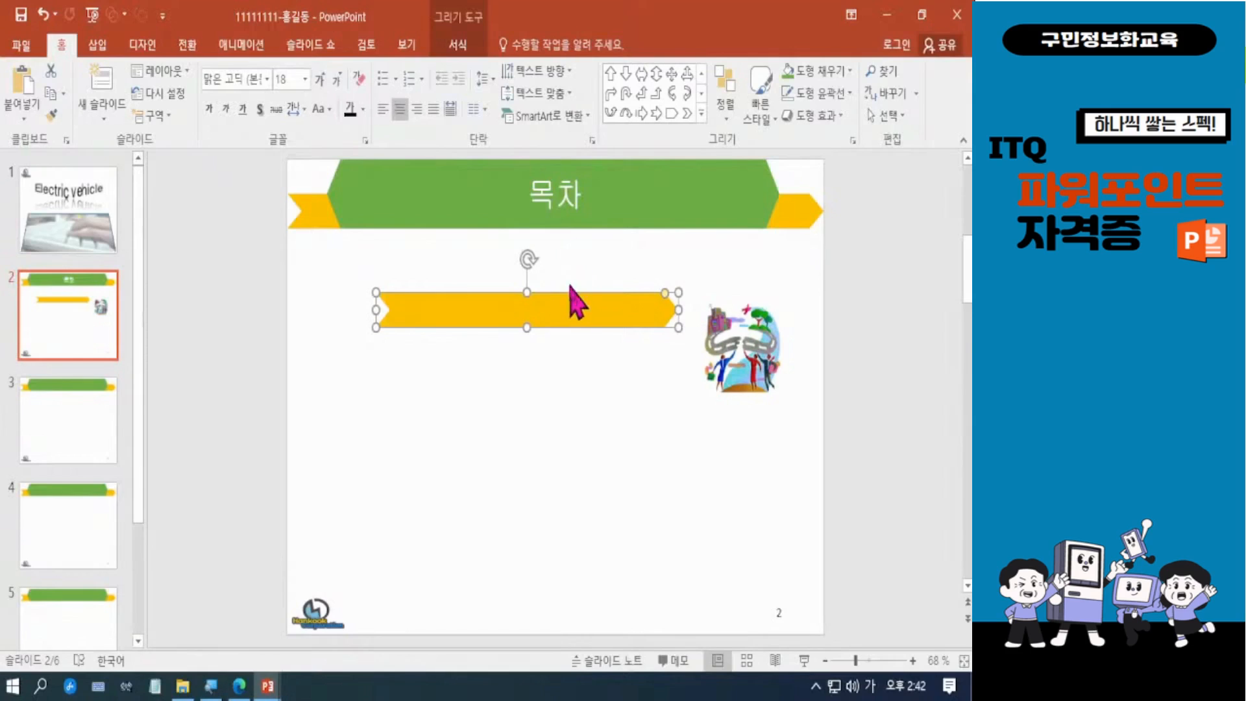
# Step: Make the chevron bar thinner and shorten it slightly from its left end
pyautogui.moveTo(548, 306); pyautogui.dragTo(531, 320)
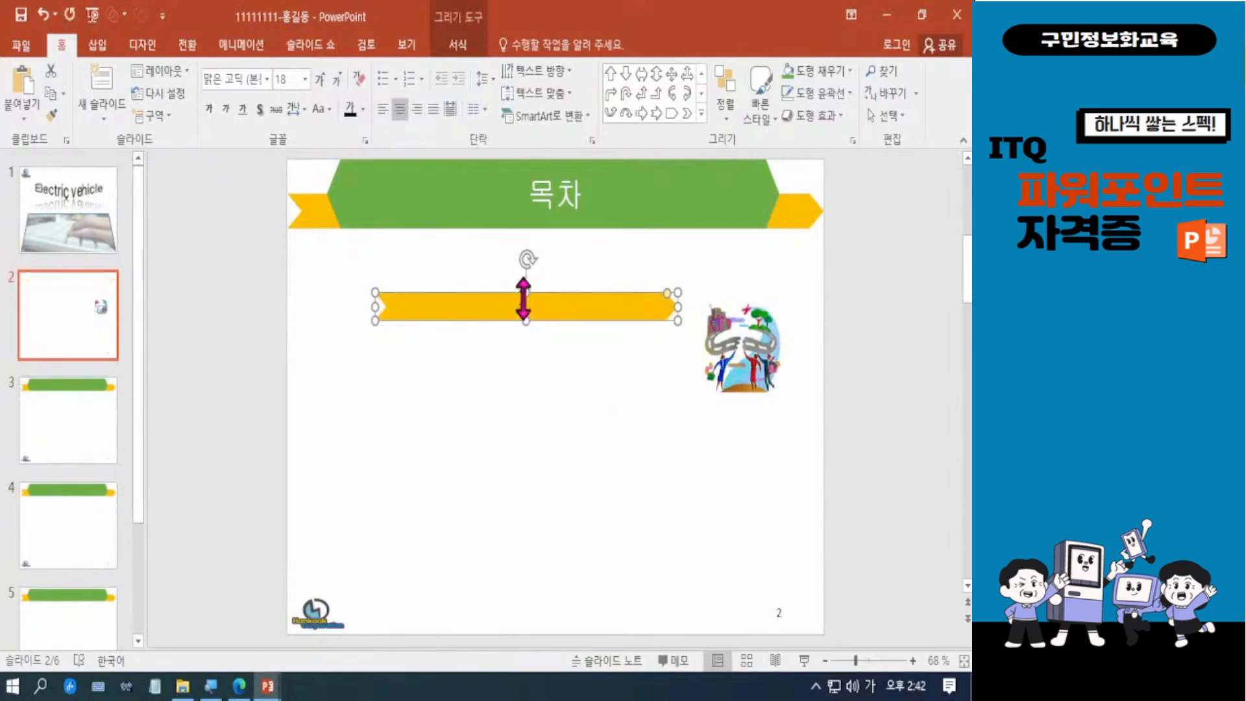
pyautogui.moveTo(375, 306); pyautogui.dragTo(384, 309)
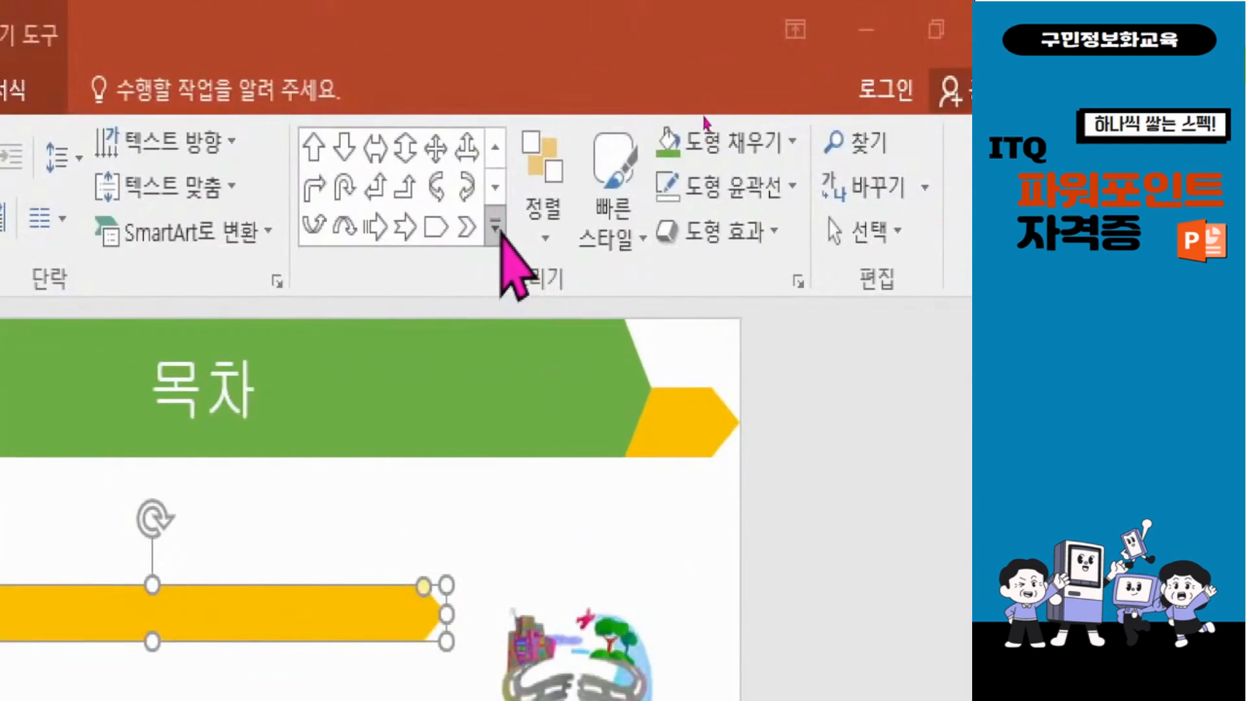
# Step: Draw a rectangle with snipped upper corners, about 2.11 cm high and 3.87 cm wide, over the bar's left end and nudge it slightly left
pyautogui.click(496, 228)
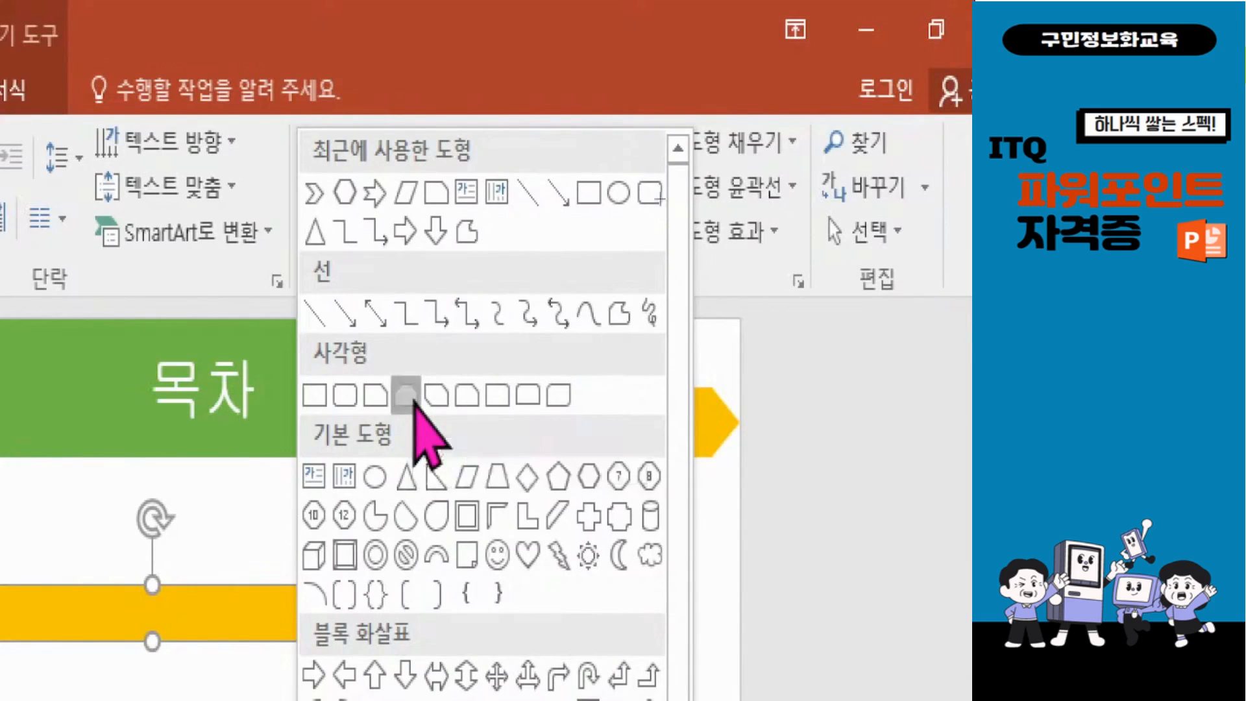
pyautogui.click(414, 403)
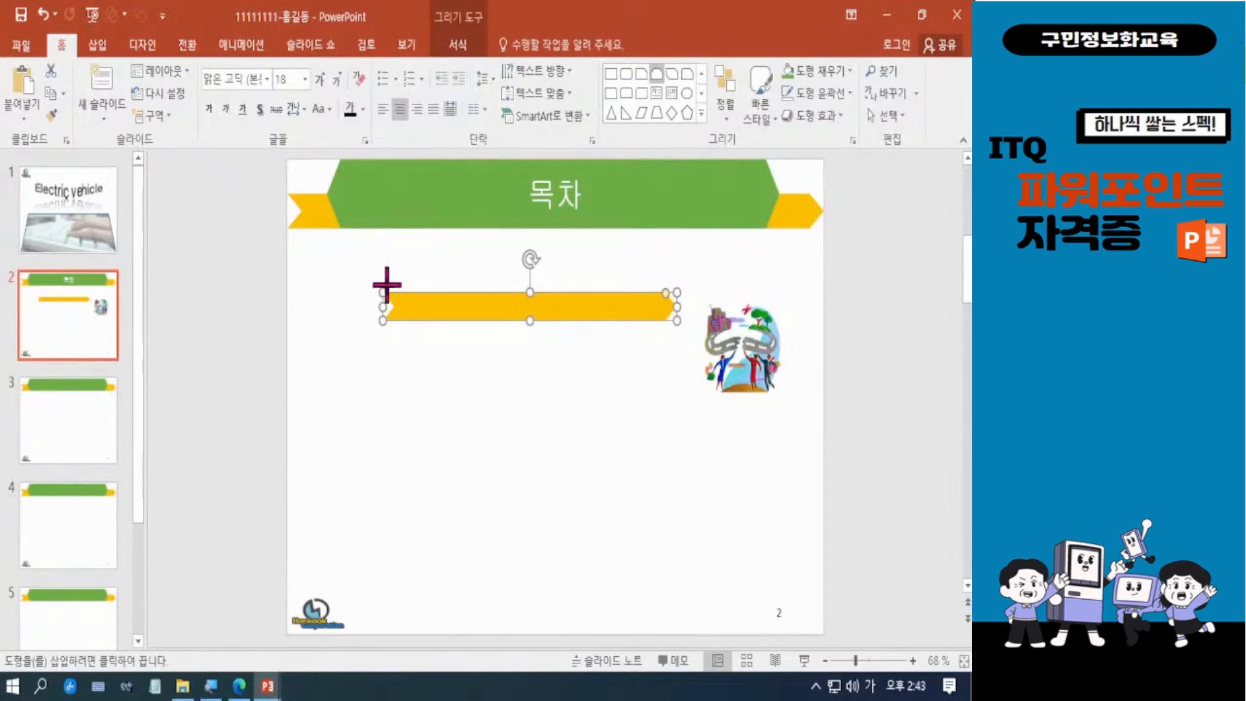
pyautogui.moveTo(387, 268)
pyautogui.mouseDown()
pyautogui.moveTo(431, 314)
pyautogui.moveTo(462, 320)
pyautogui.moveTo(396, 308)
pyautogui.mouseUp()
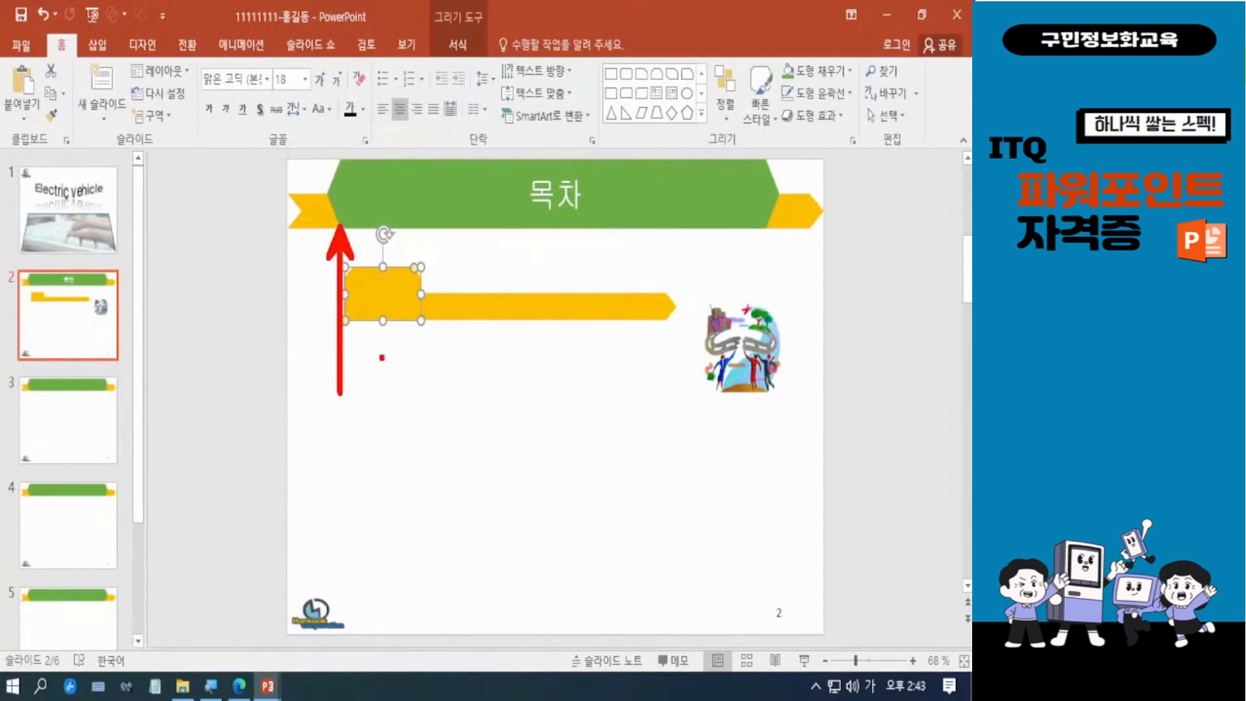
pyautogui.press('Escape')
pyautogui.hotkey('ctrl', 'Left')
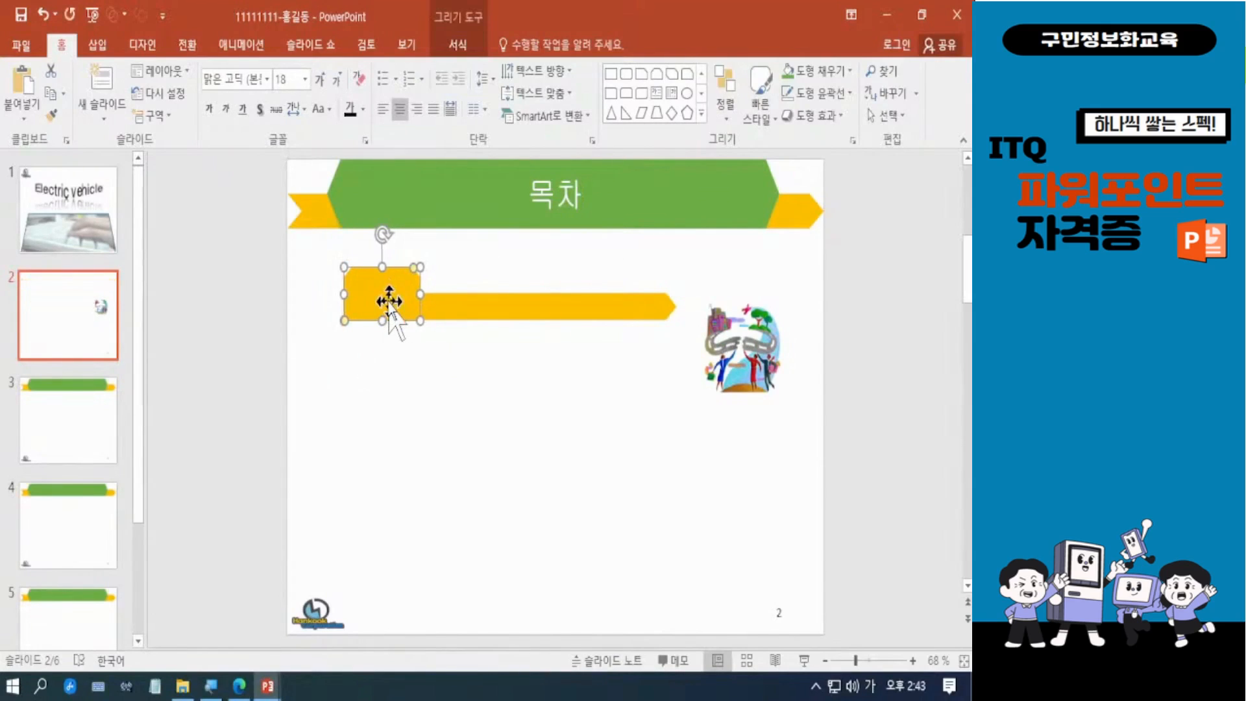
pyautogui.hotkey('ctrl', 'Left')
pyautogui.hotkey('ctrl', 'Left')
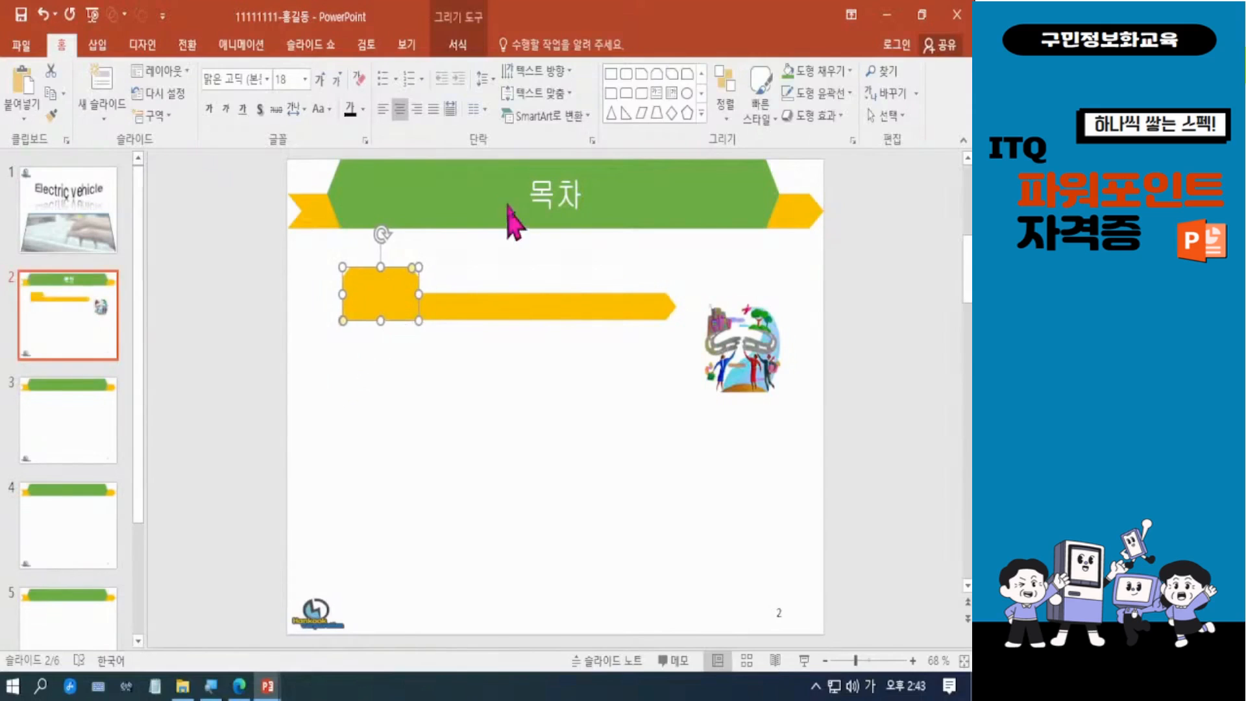
# Step: Fill the snipped rectangle with green and enter the number 1 in it
pyautogui.click(462, 46)
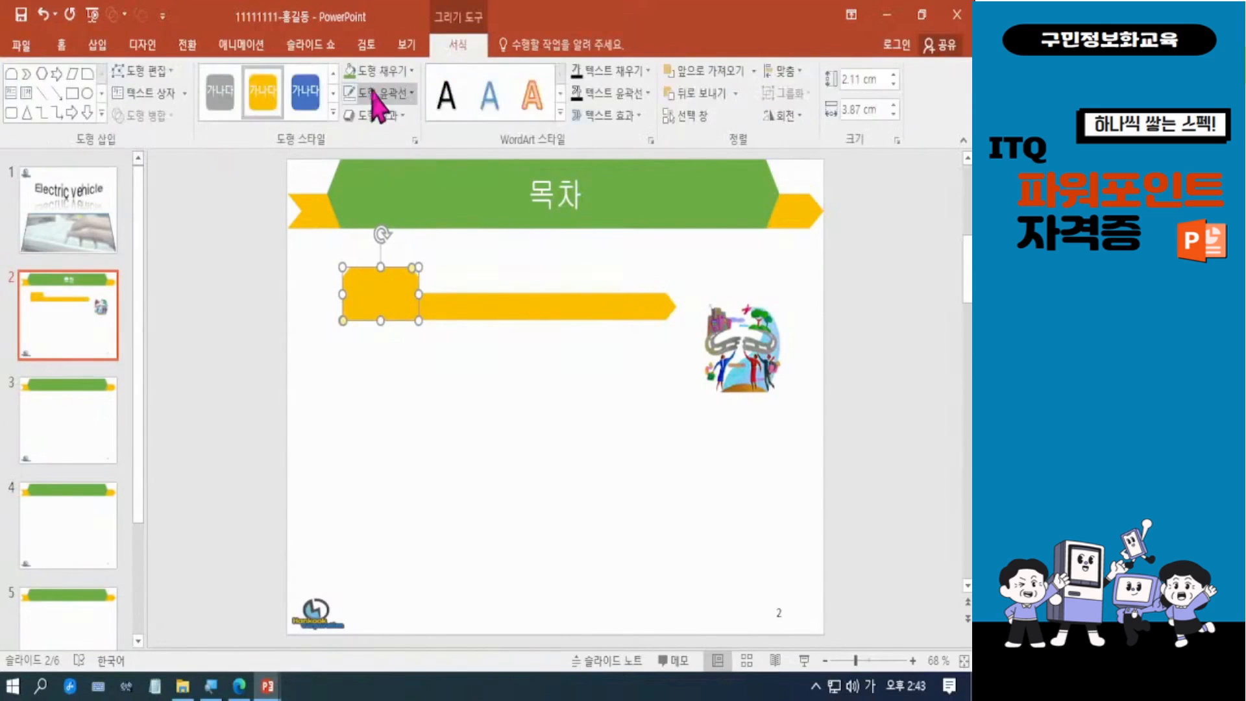
pyautogui.click(350, 72)
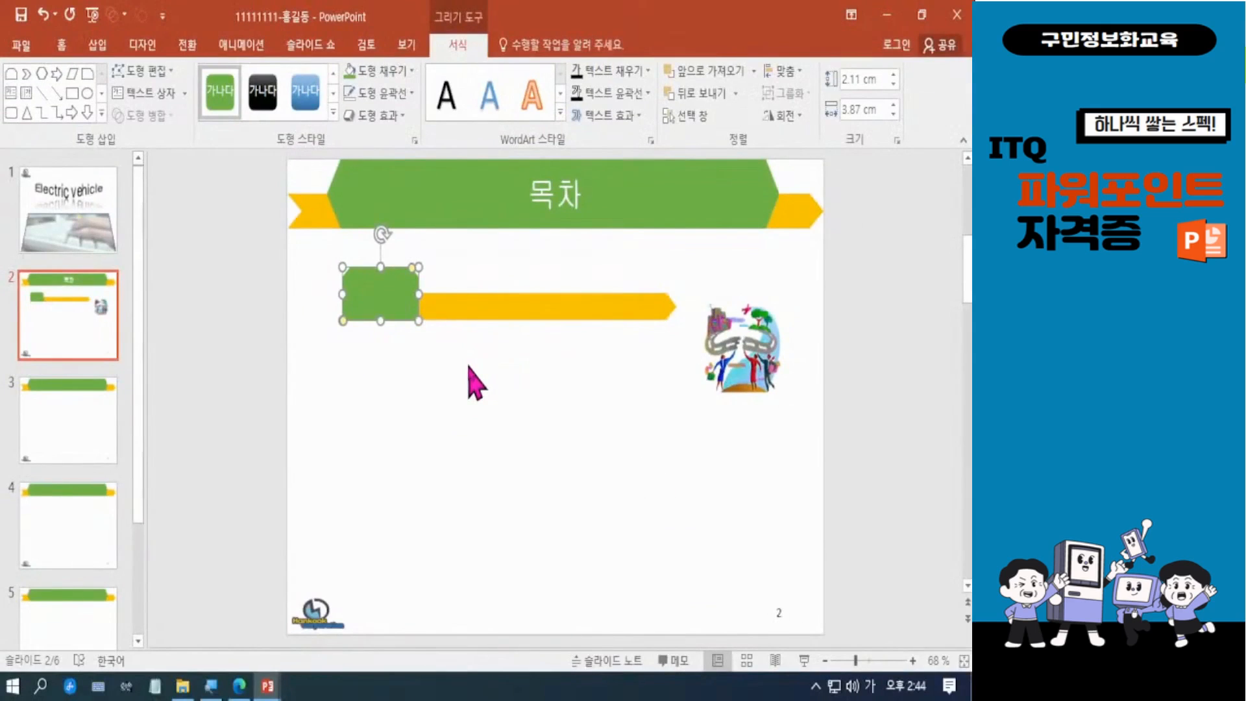
pyautogui.click(487, 408)
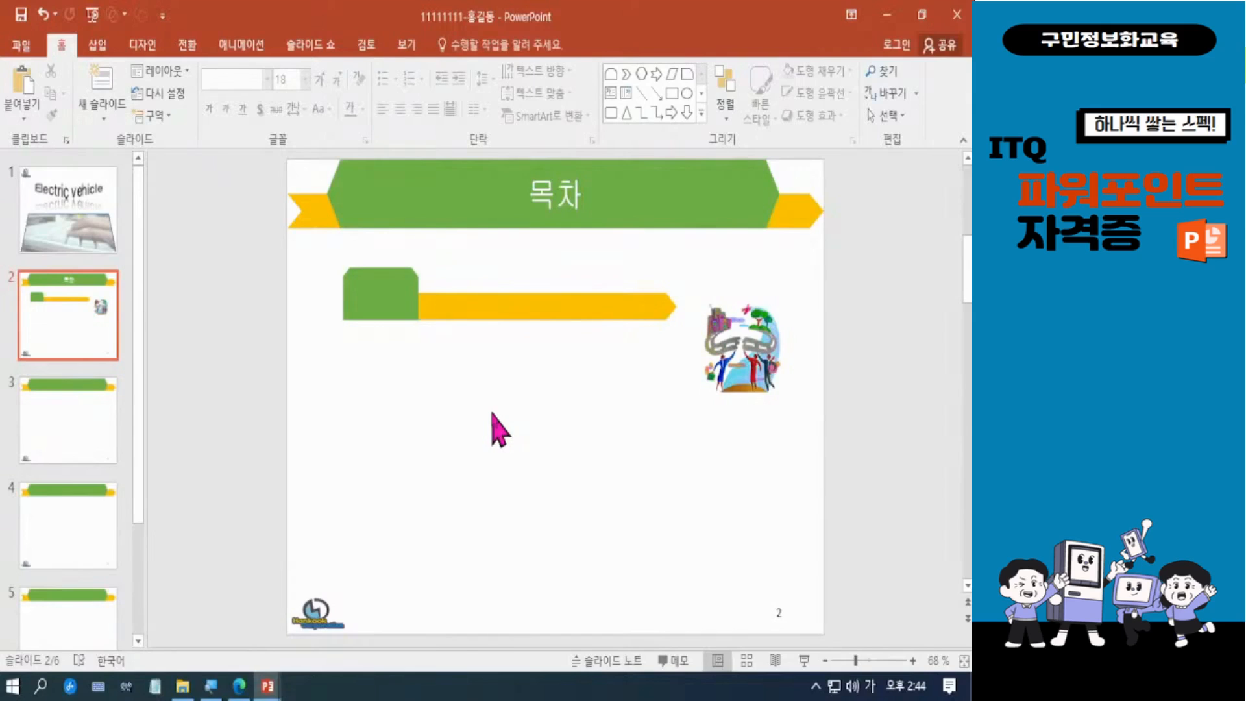
pyautogui.click(390, 312)
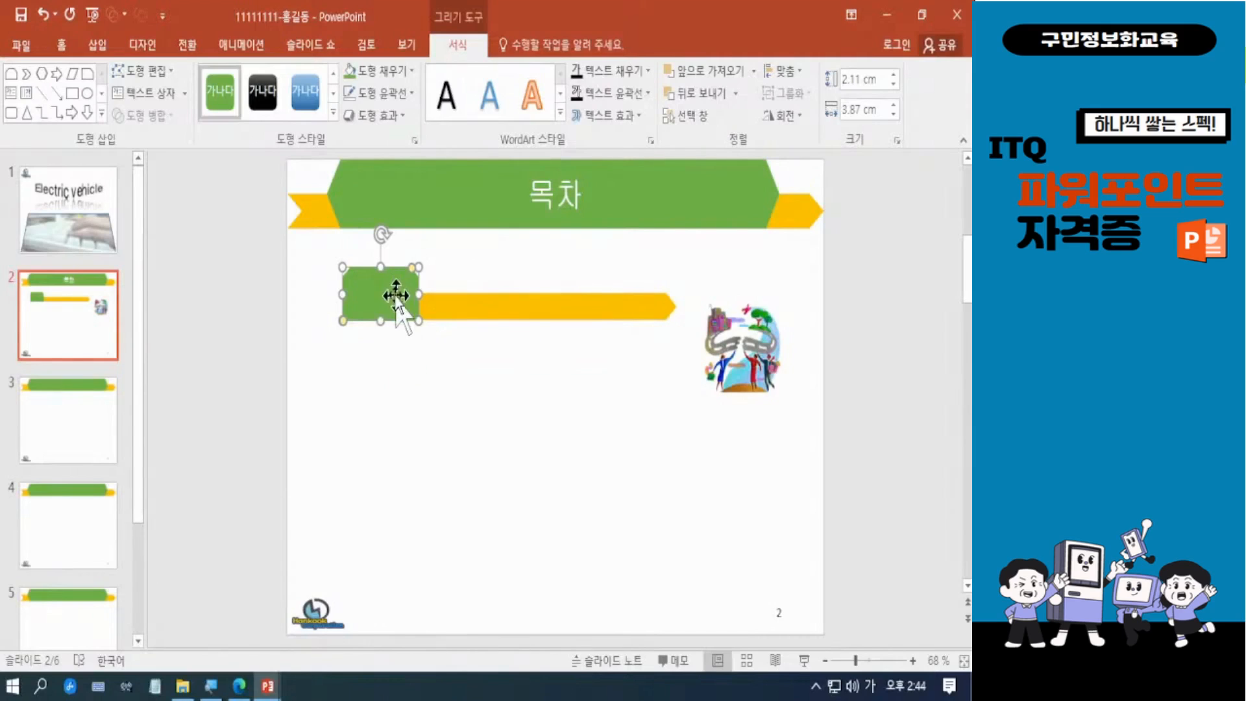
pyautogui.write('1')
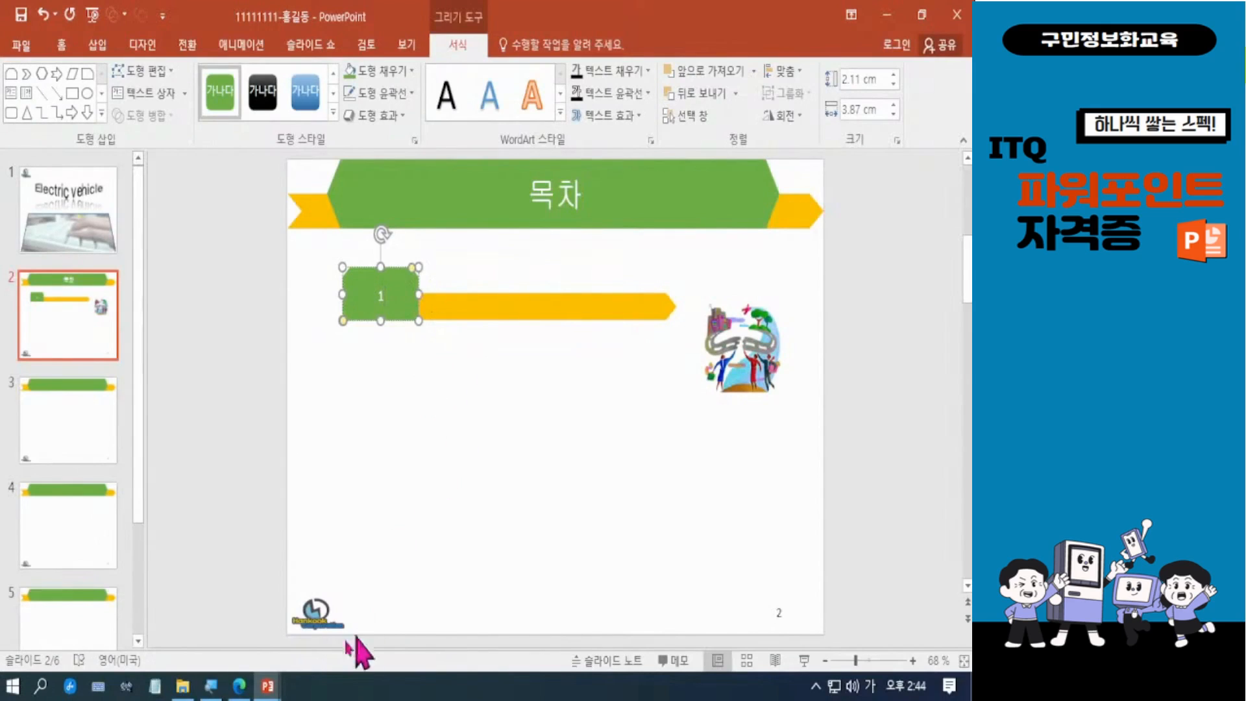
# Step: Check the layout and text of the numbered 목차 entries in the exam PDF, and return to the presentation
pyautogui.click(240, 687)
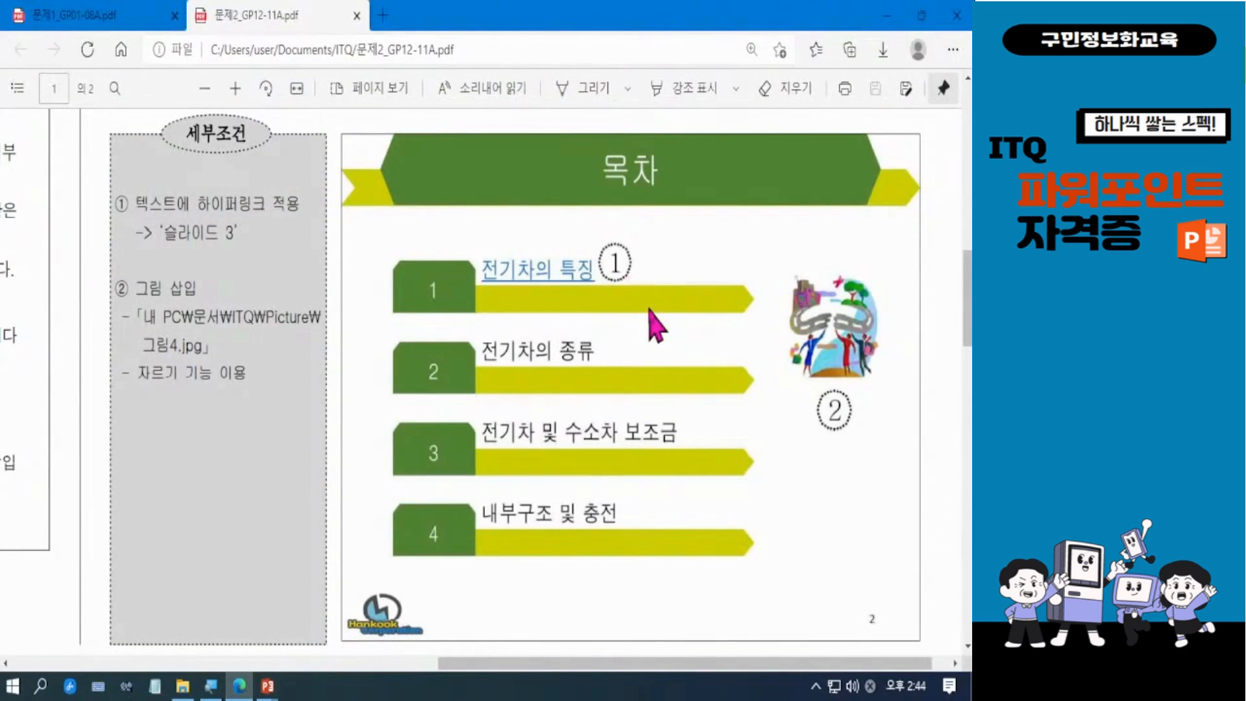
pyautogui.moveTo(476, 399); pyautogui.dragTo(699, 450)
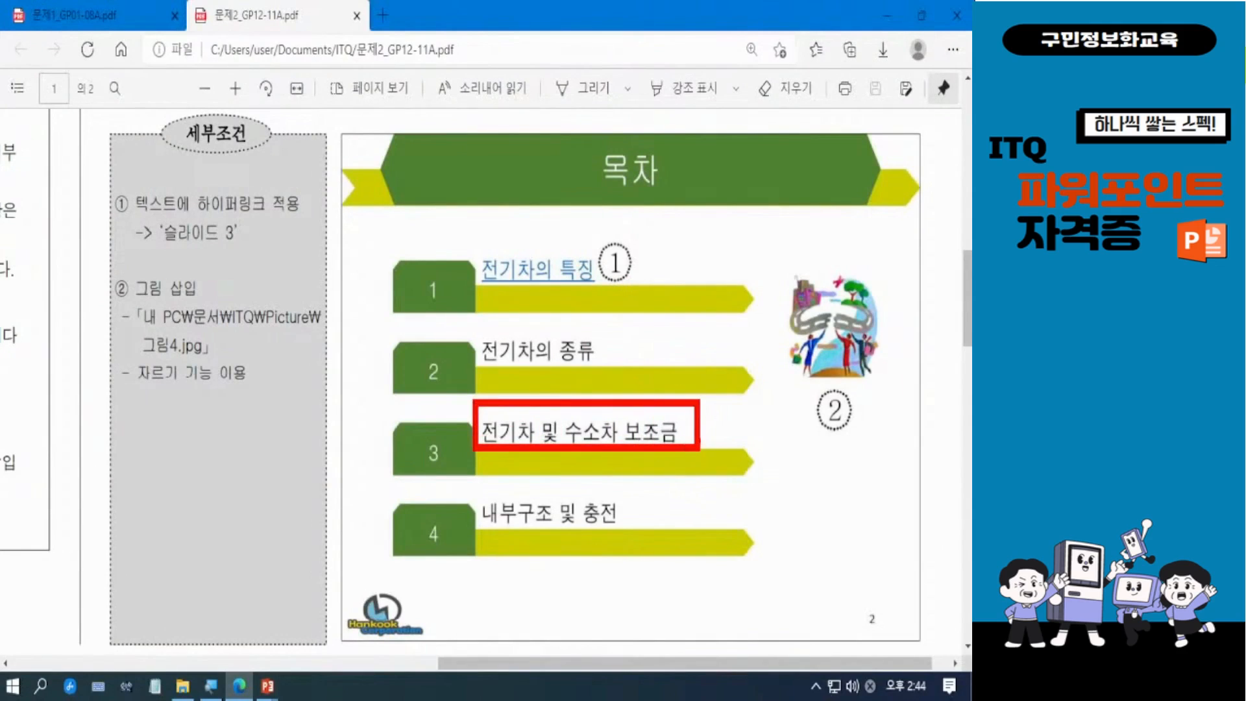
pyautogui.press('Escape')
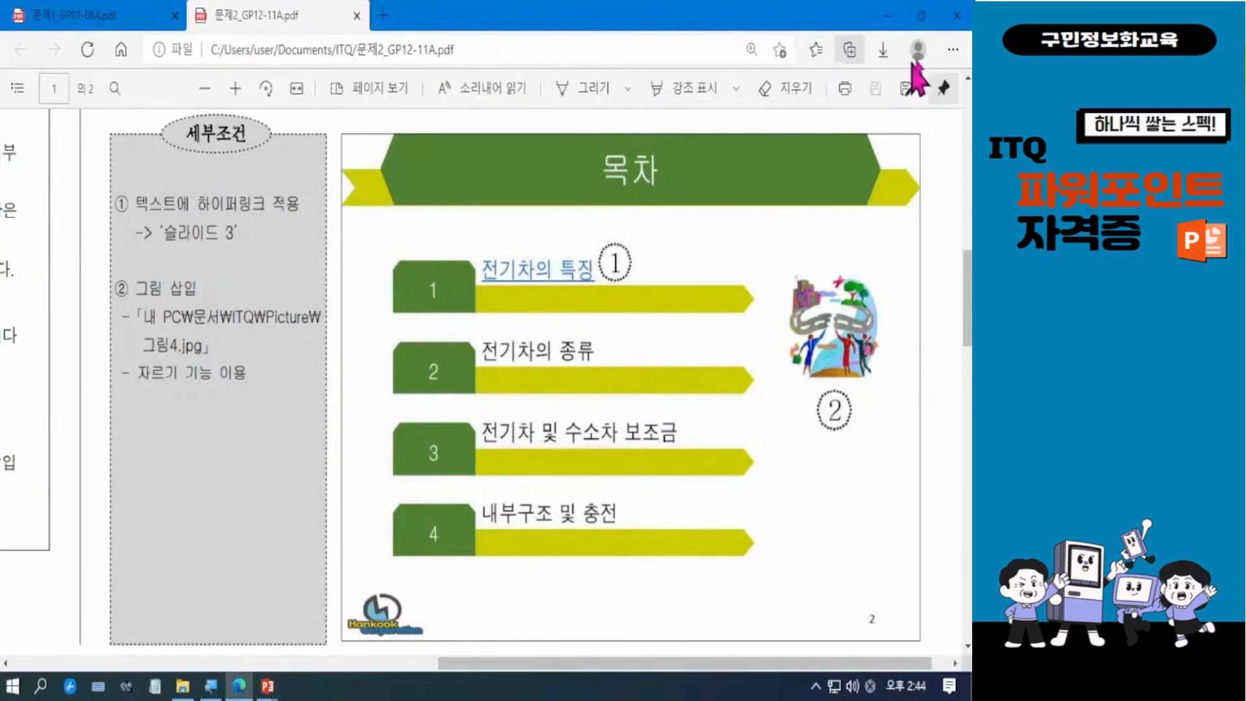
pyautogui.click(888, 16)
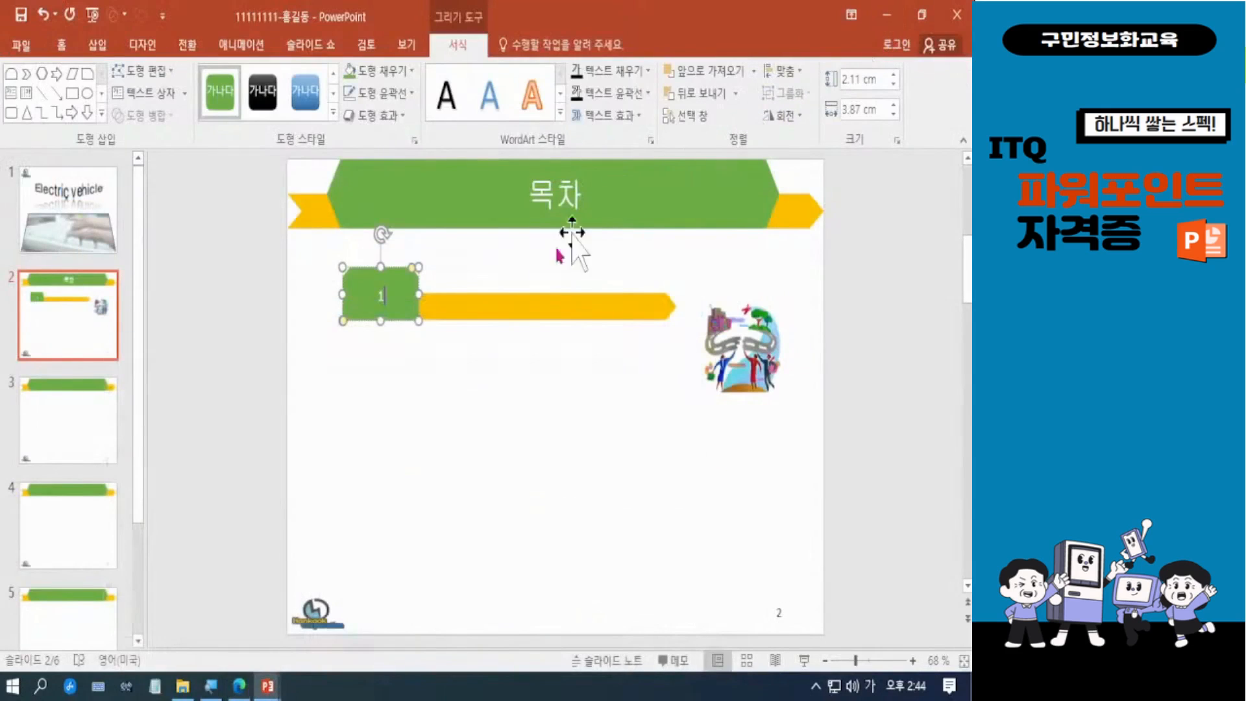
# Step: Set the yellow chevron bar's height to 1.1 cm
pyautogui.click(452, 384)
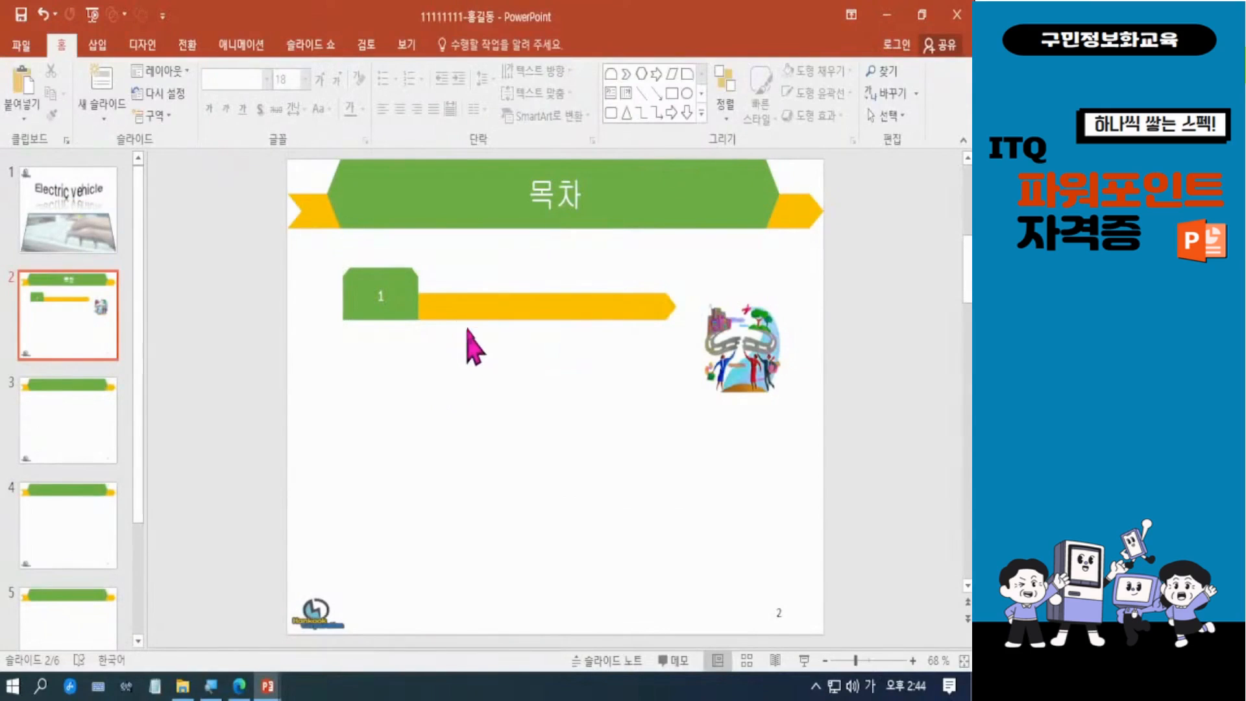
pyautogui.click(468, 307)
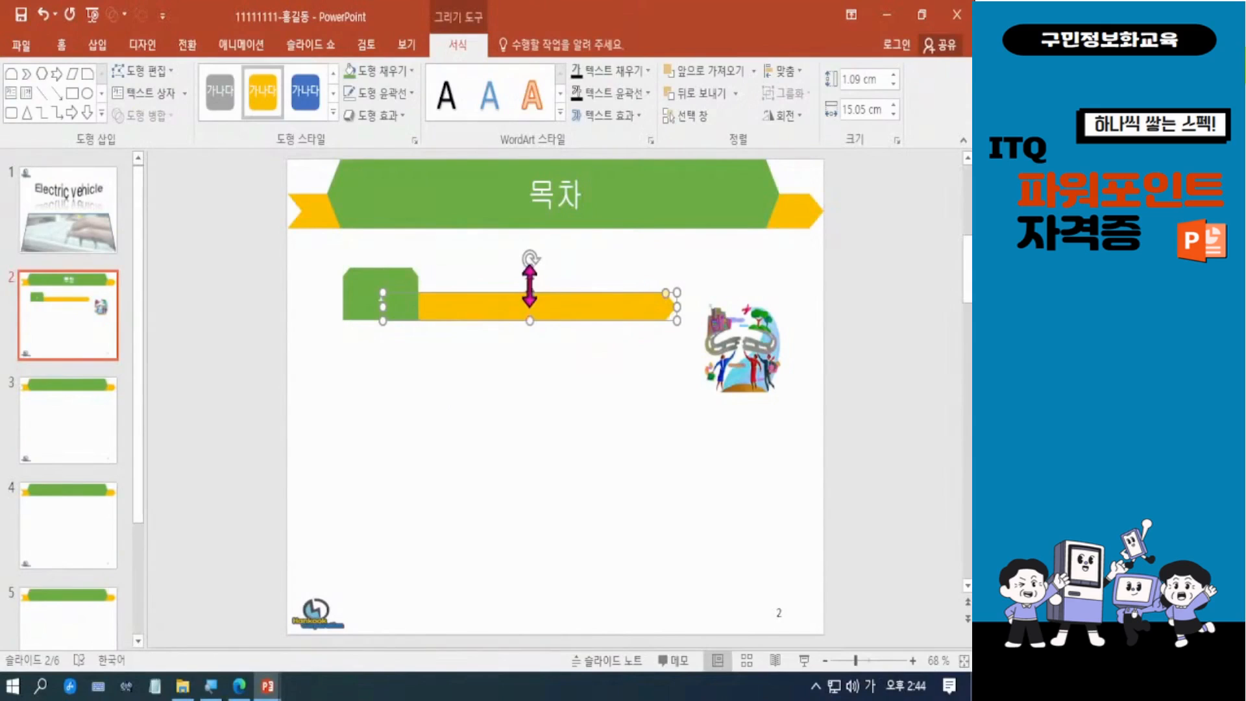
pyautogui.click(894, 75)
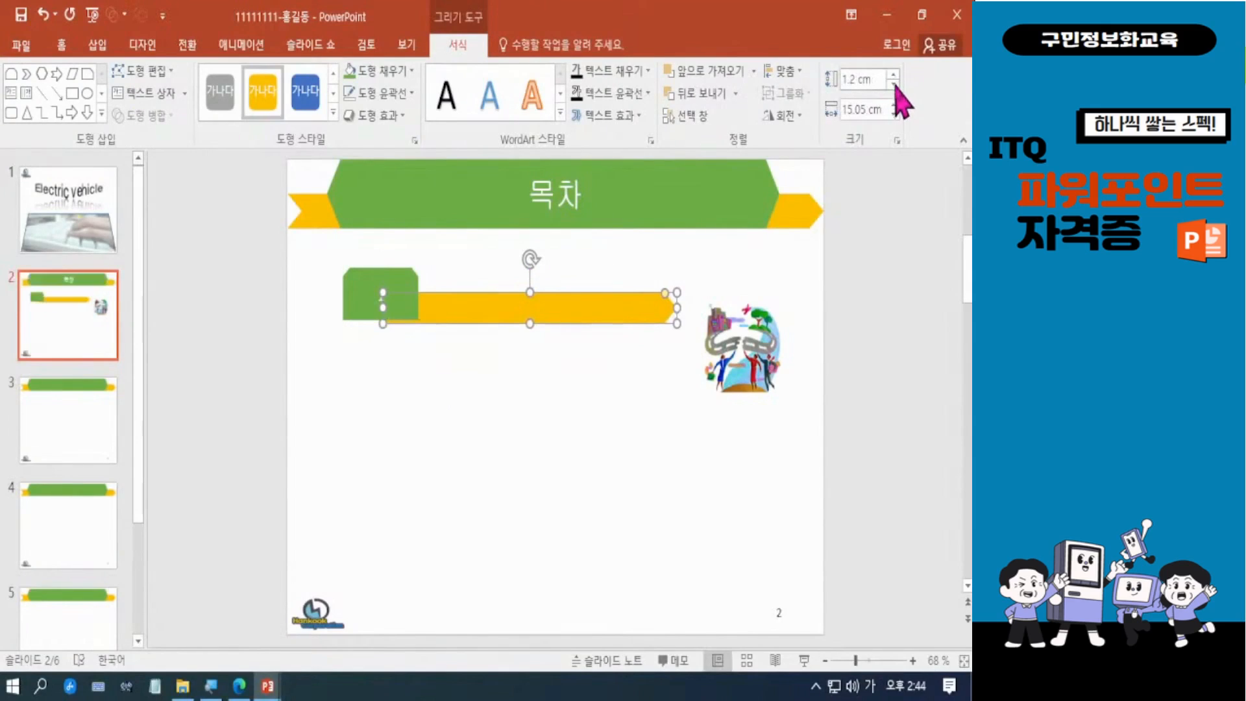
pyautogui.click(894, 83)
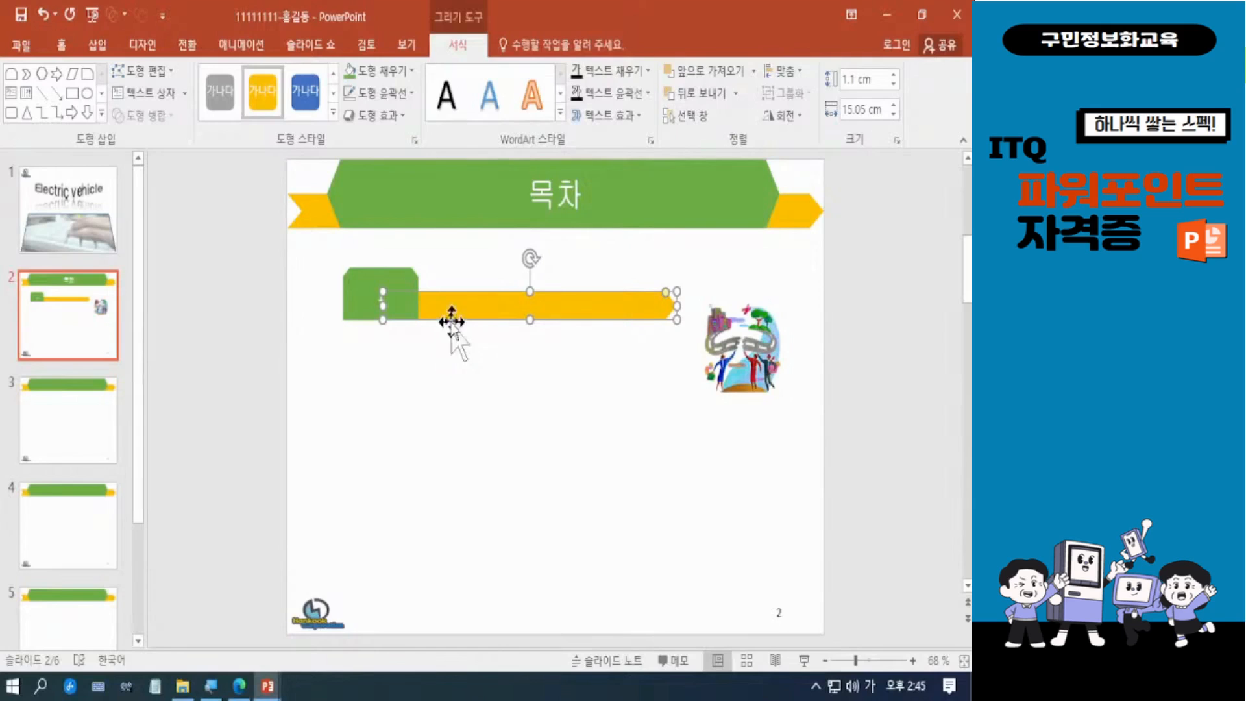
pyautogui.click(604, 390)
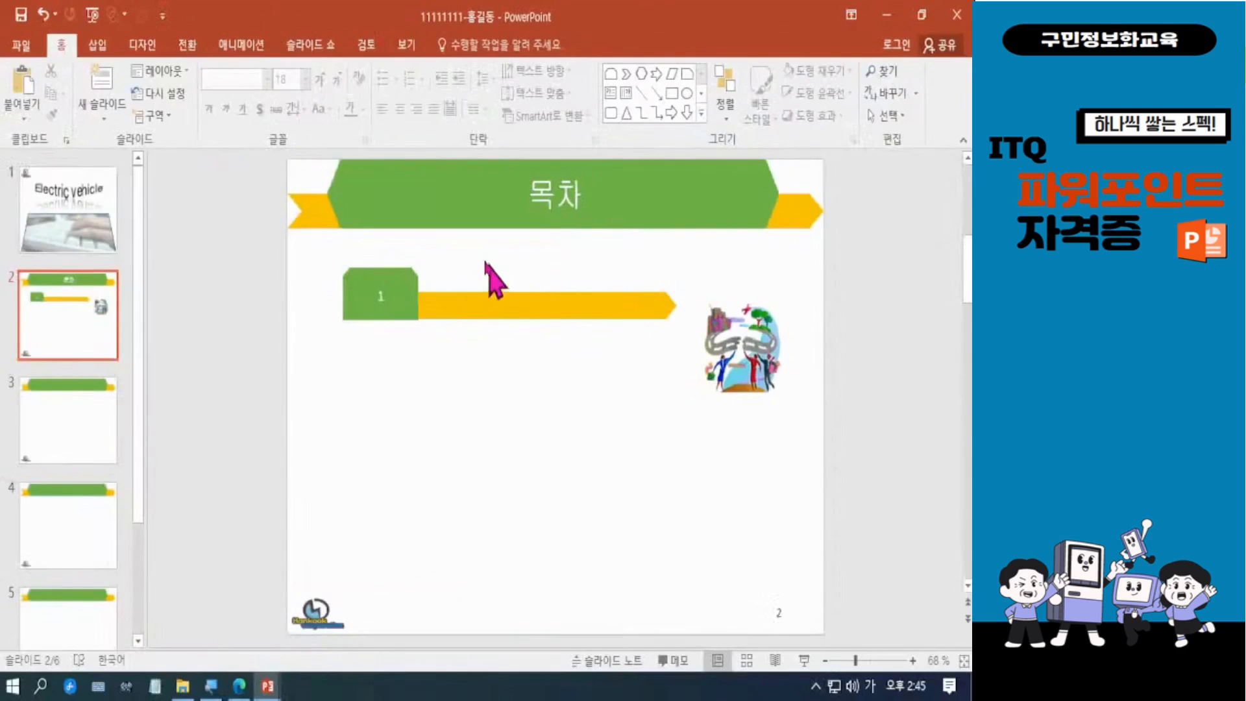
# Step: Add a wide horizontal text box above the chevron bar and enter 전기차의 특징
pyautogui.click(374, 186)
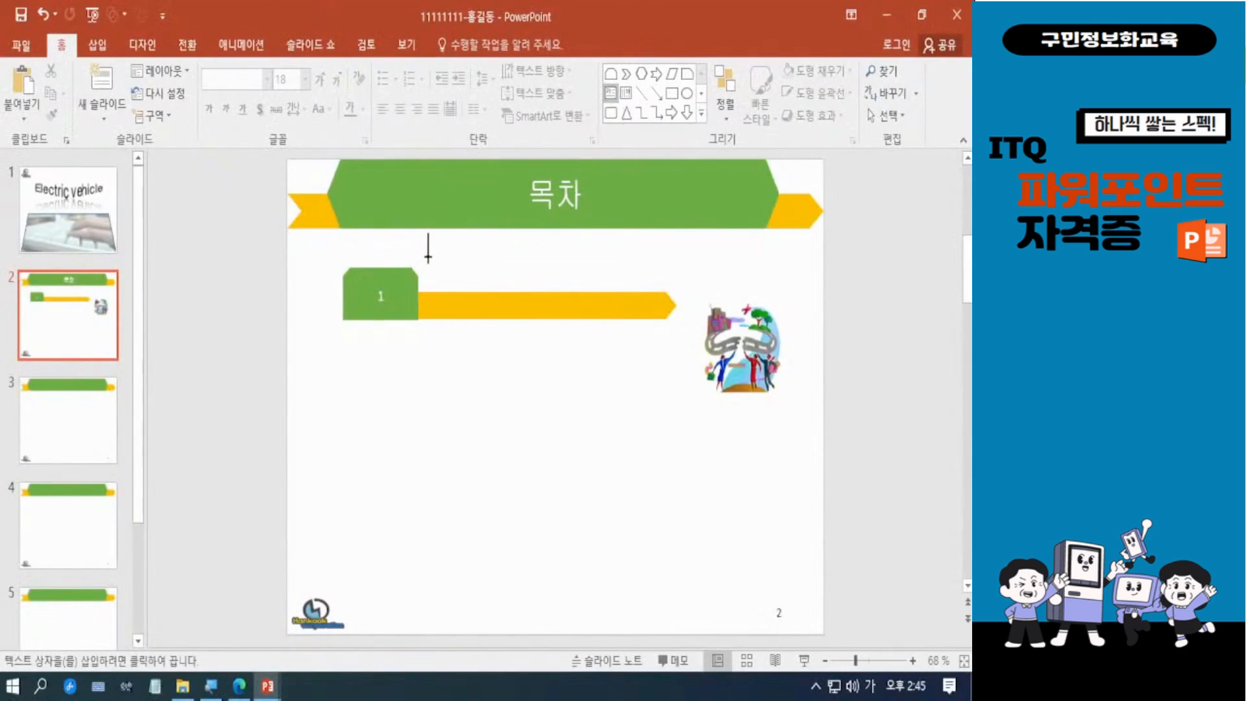
pyautogui.moveTo(426, 258); pyautogui.dragTo(648, 295)
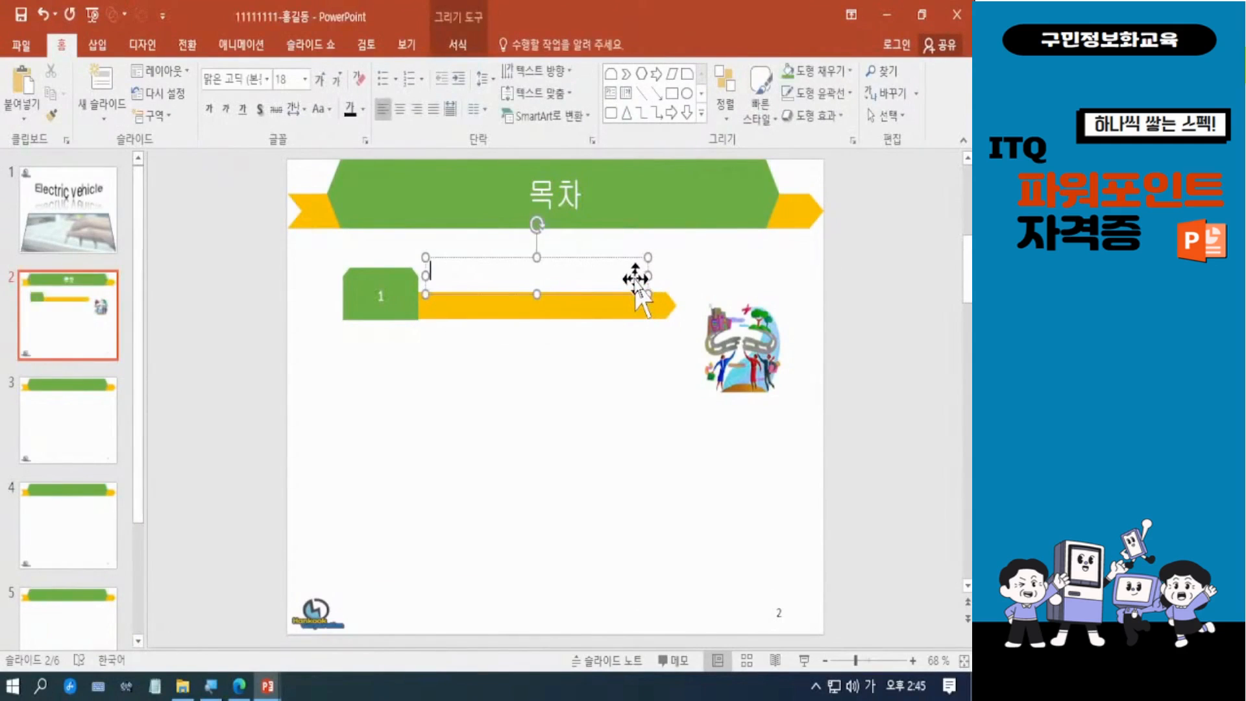
pyautogui.write('전기')
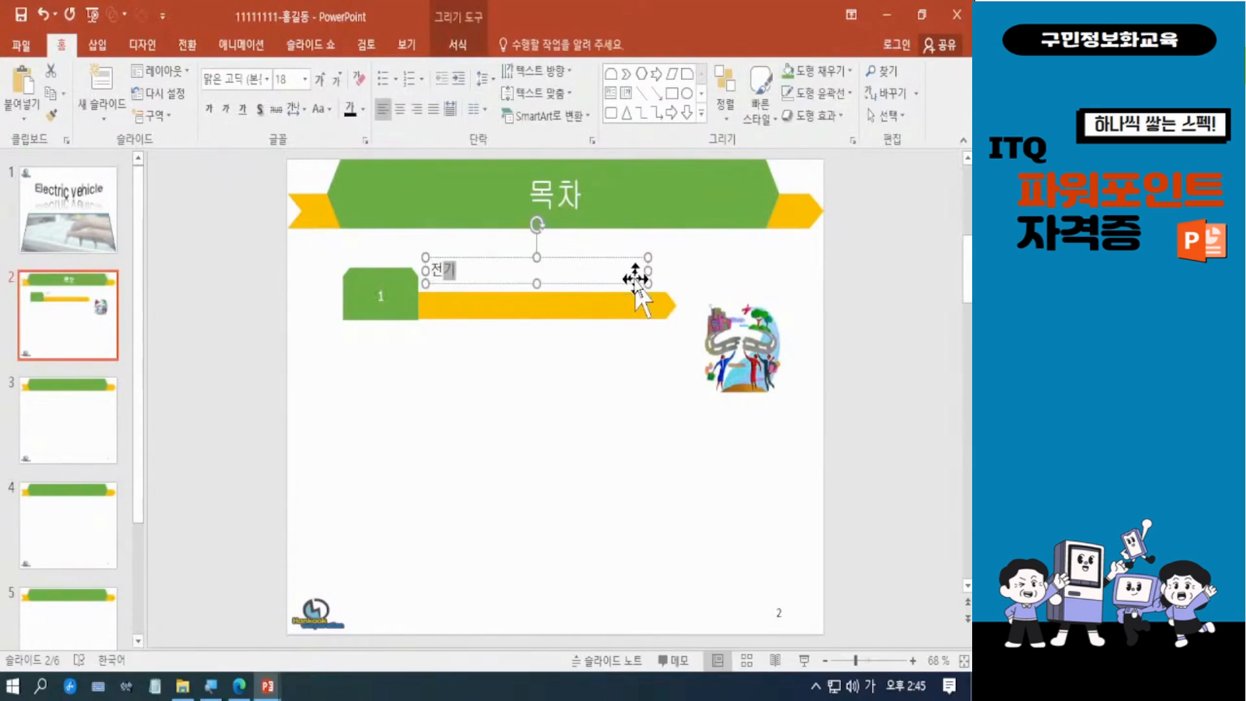
pyautogui.write('차의 특')
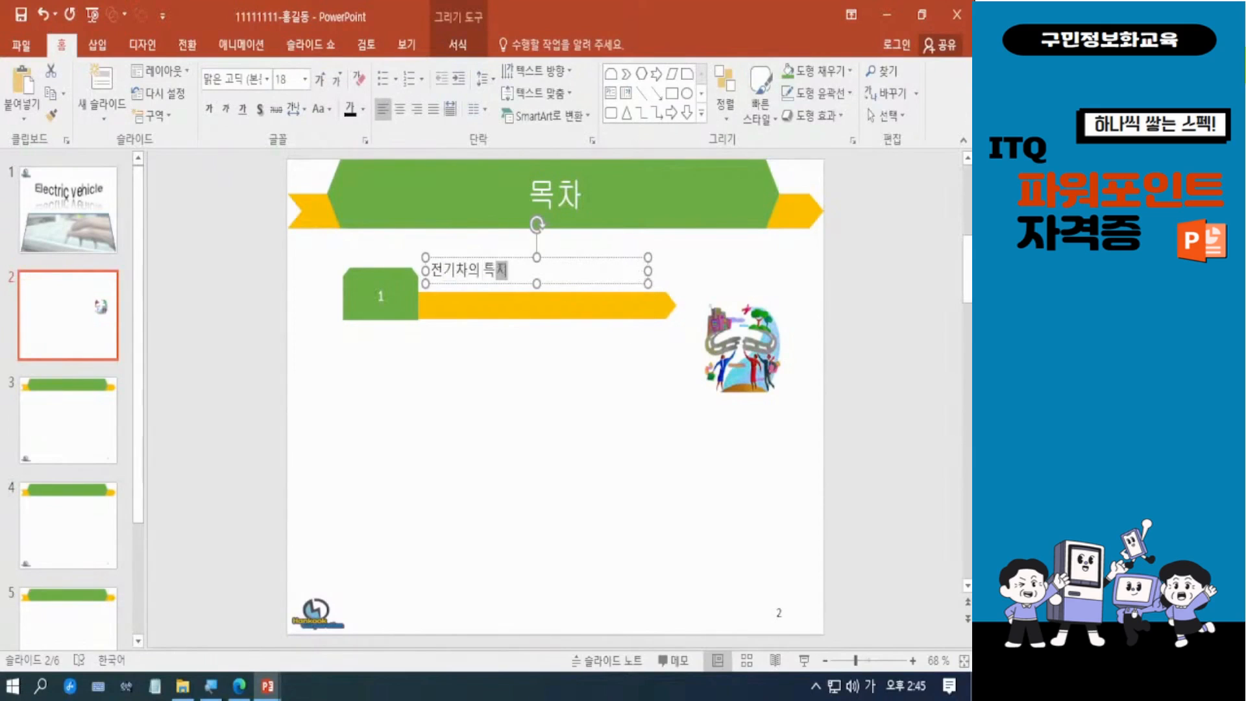
pyautogui.write('징')
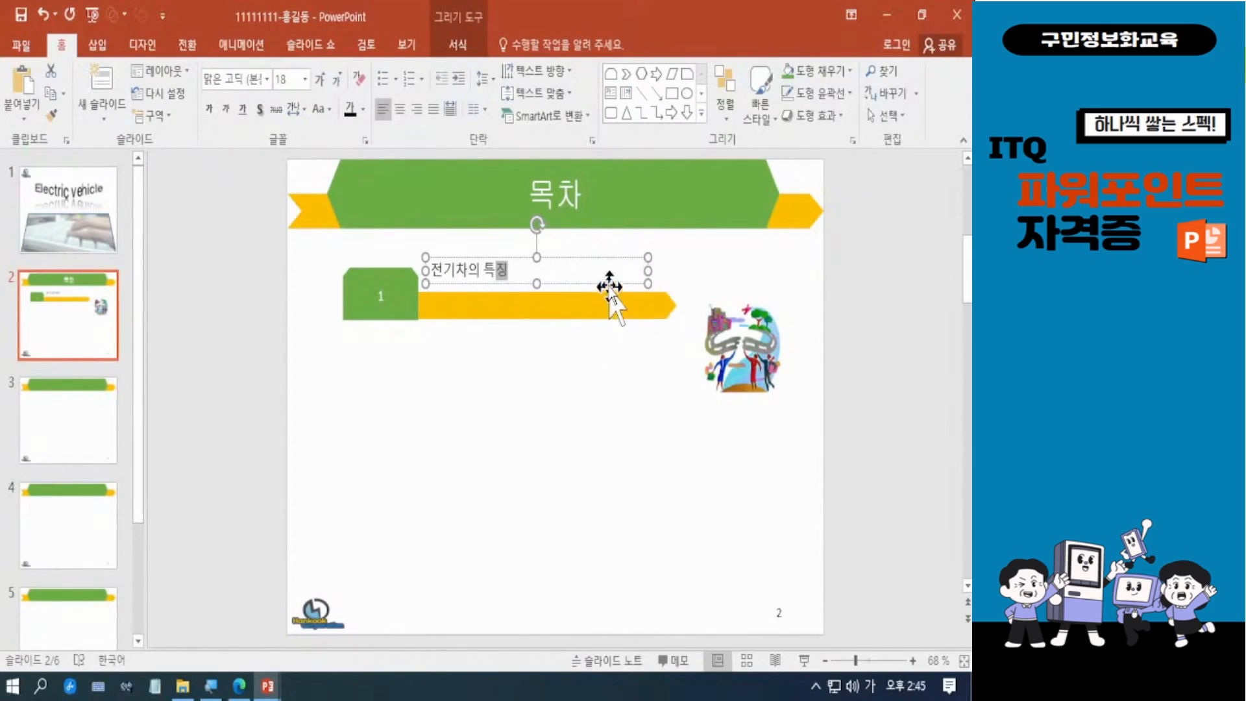
# Step: Nudge the 전기차의 특징 text box down and left so it sits directly above the bar, beside the green number shape
pyautogui.click(609, 283)
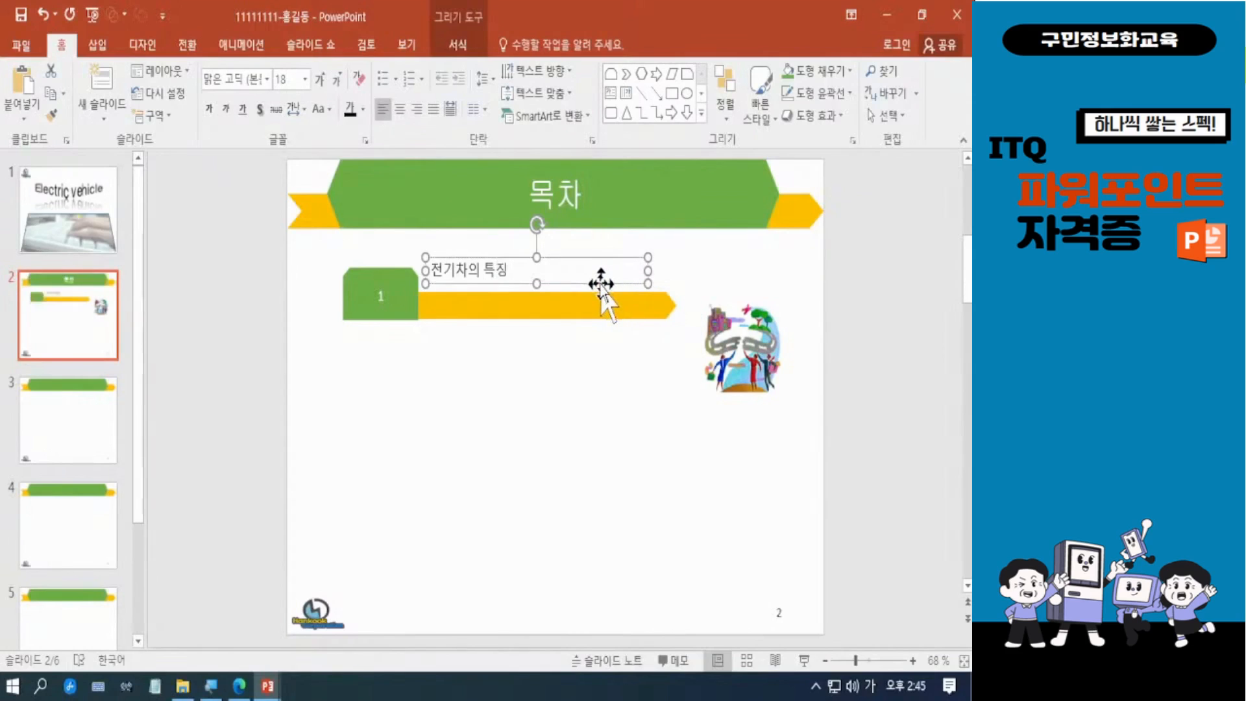
pyautogui.press('Down')
pyautogui.press('Down')
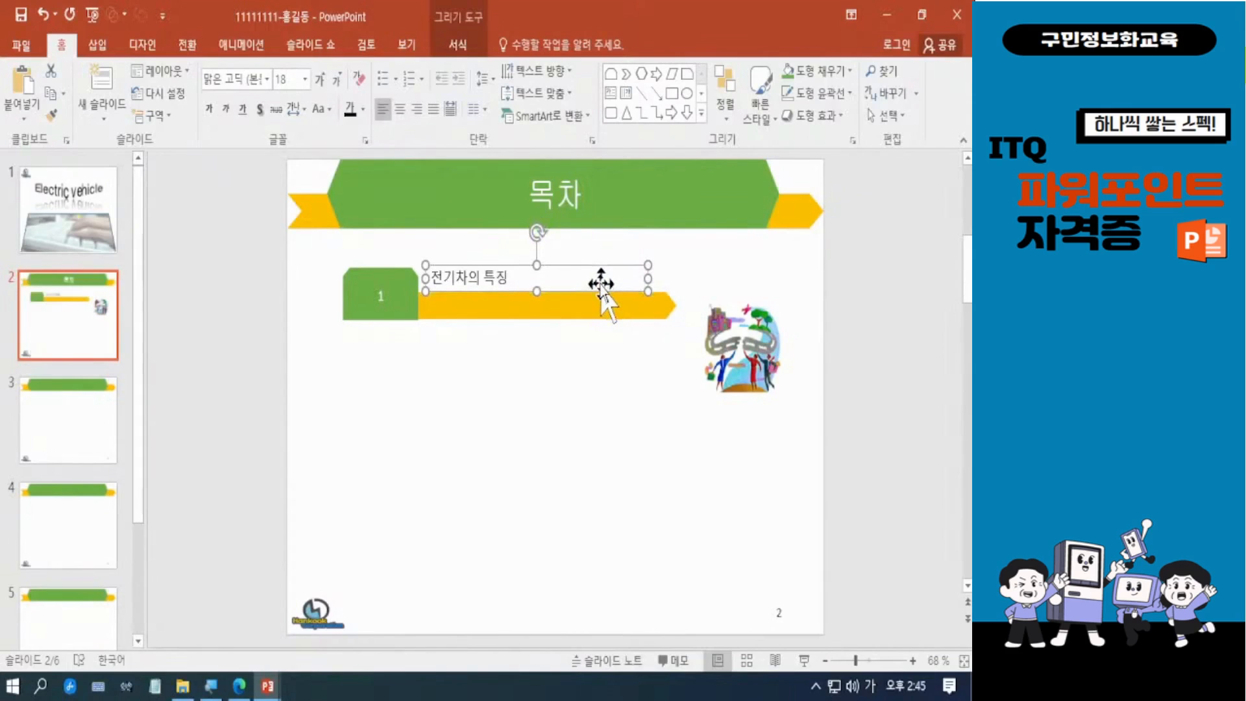
pyautogui.press('Down')
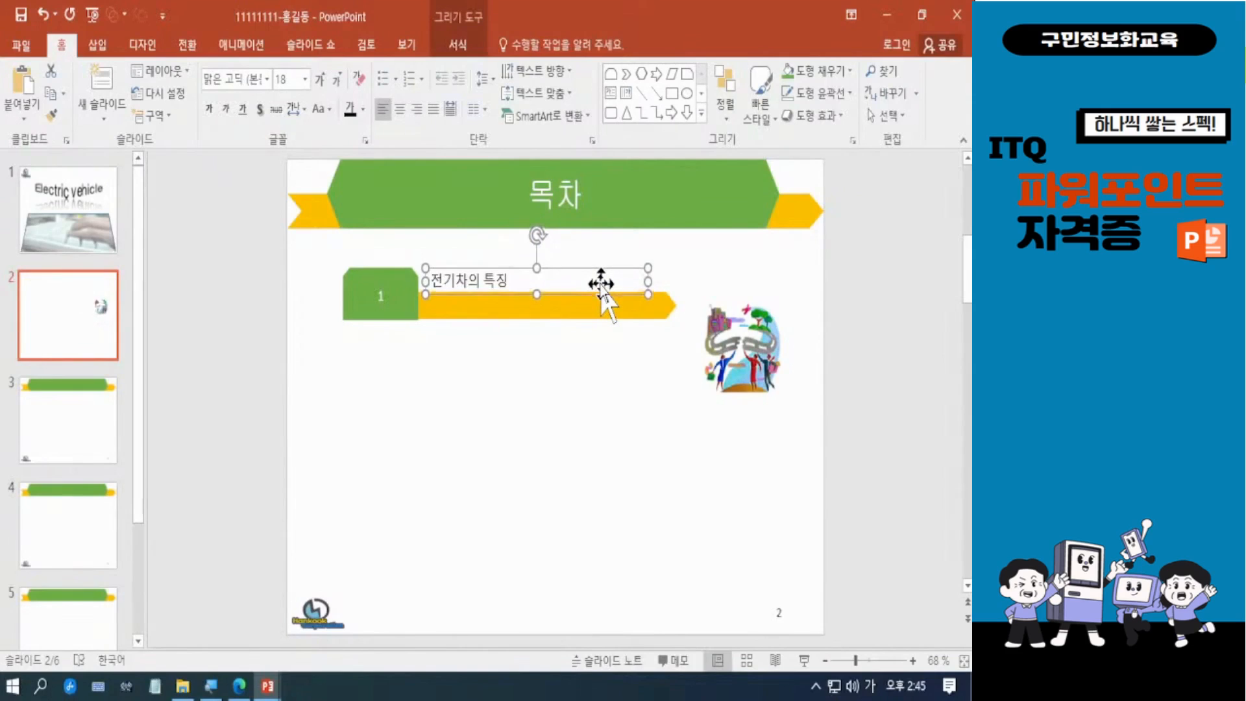
pyautogui.press('Left')
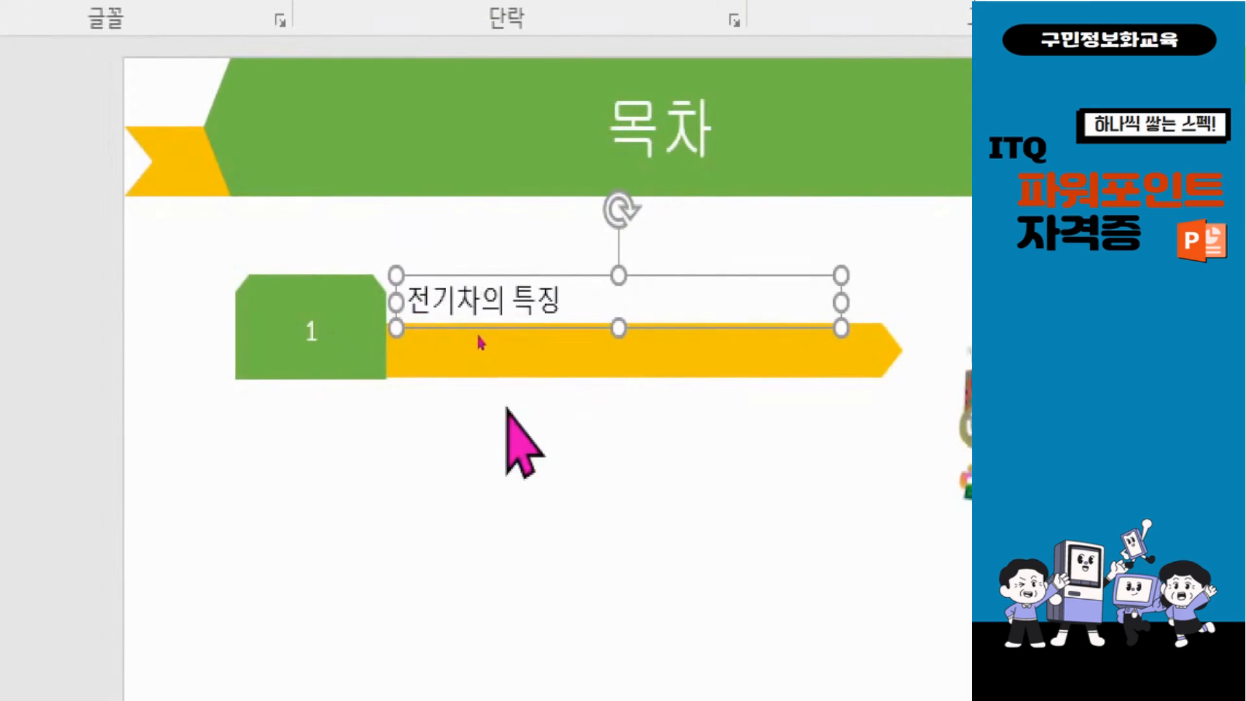
pyautogui.press('Left')
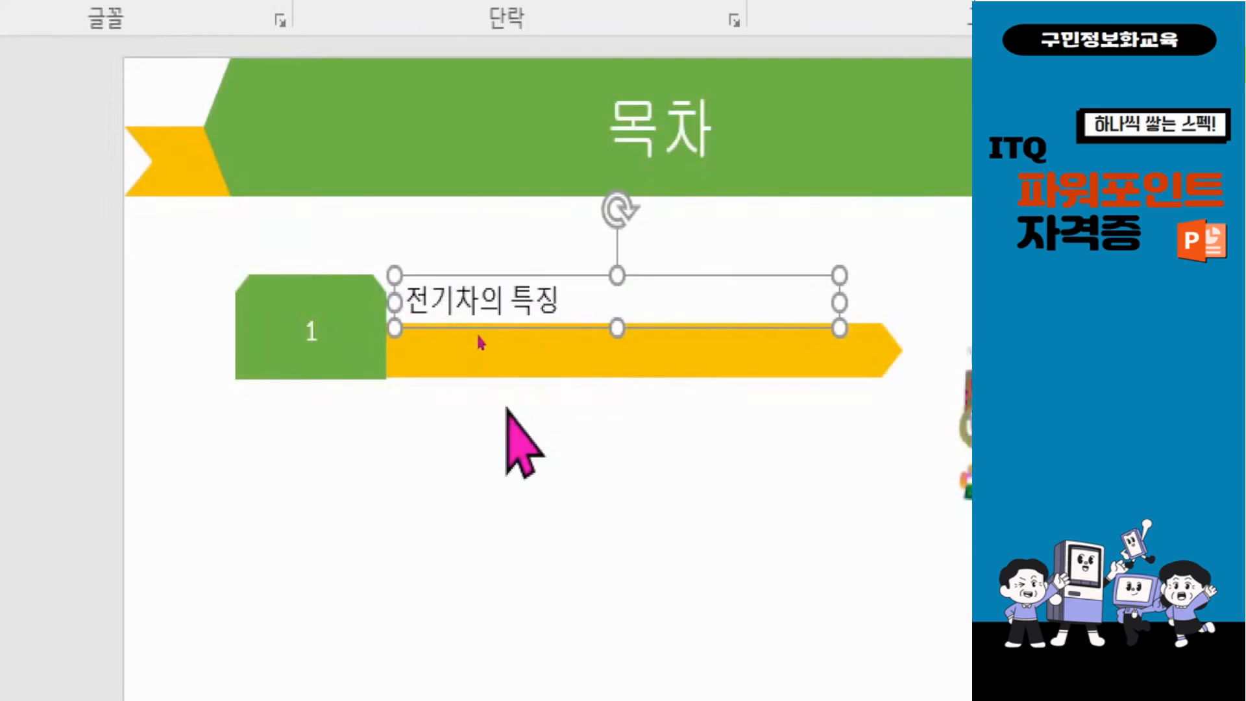
pyautogui.press('Down')
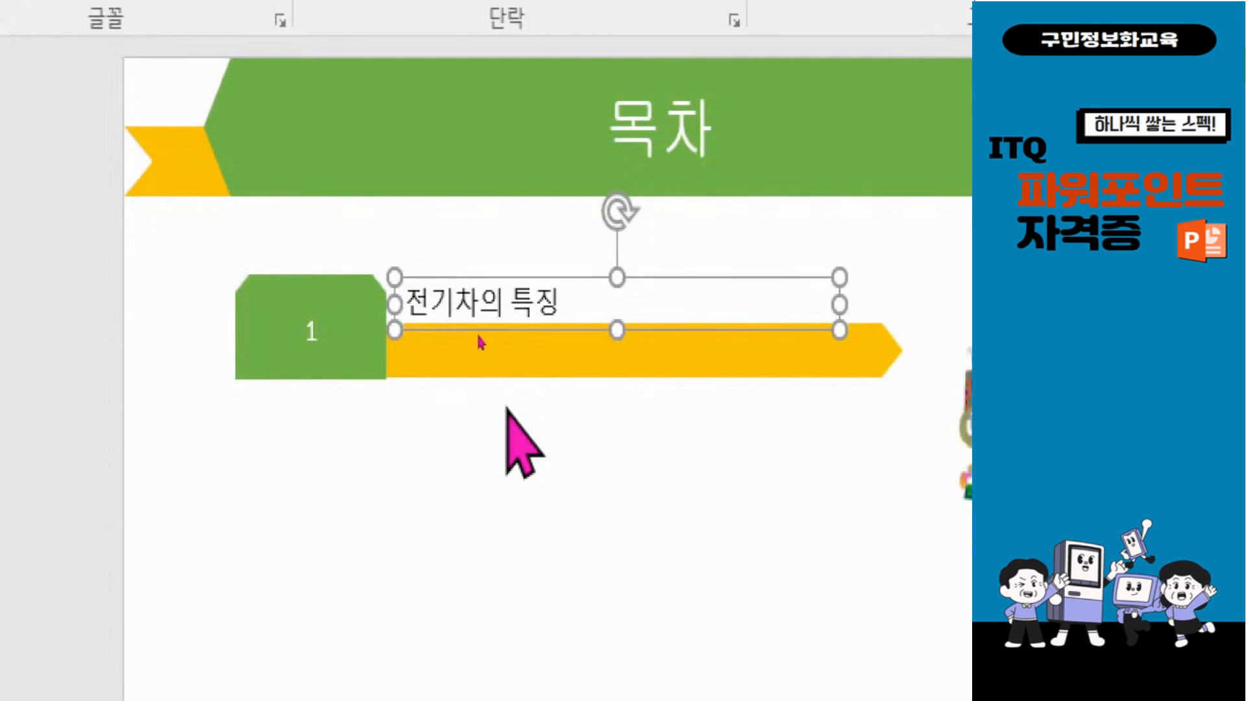
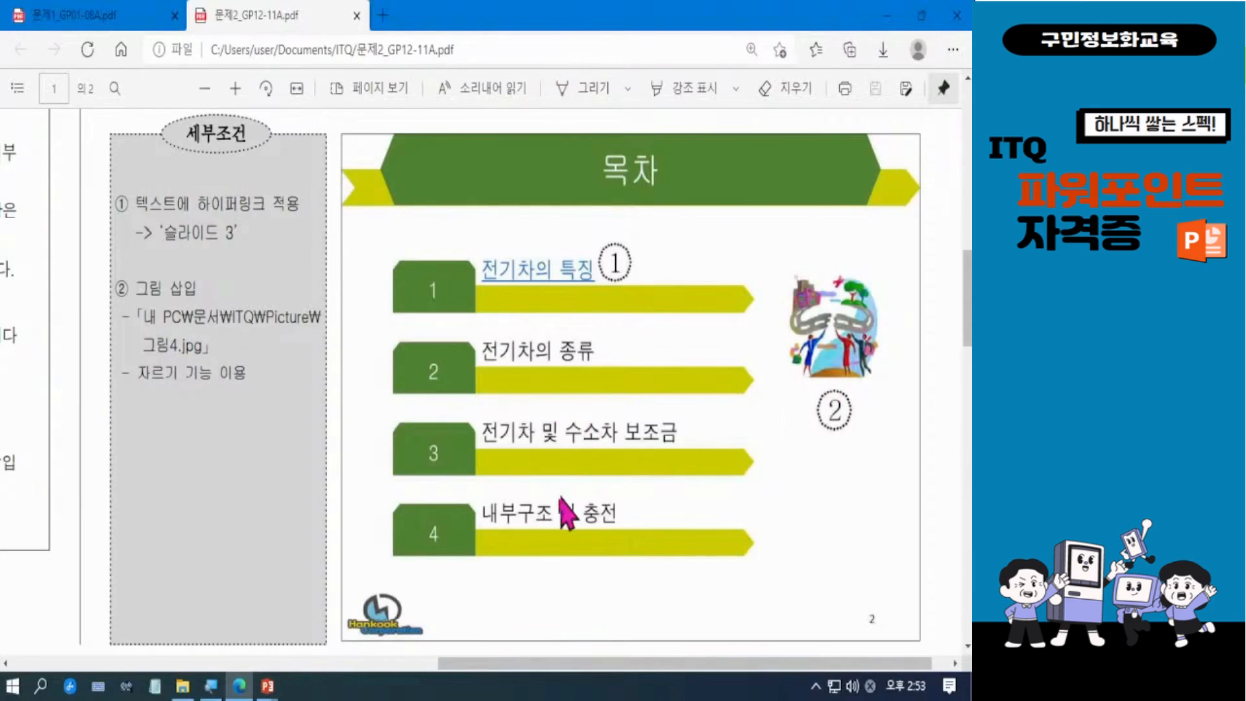
# Step: Return to the presentation, move the cropped picture slightly up and enlarge it proportionally beside the first two contents entries
pyautogui.click(886, 16)
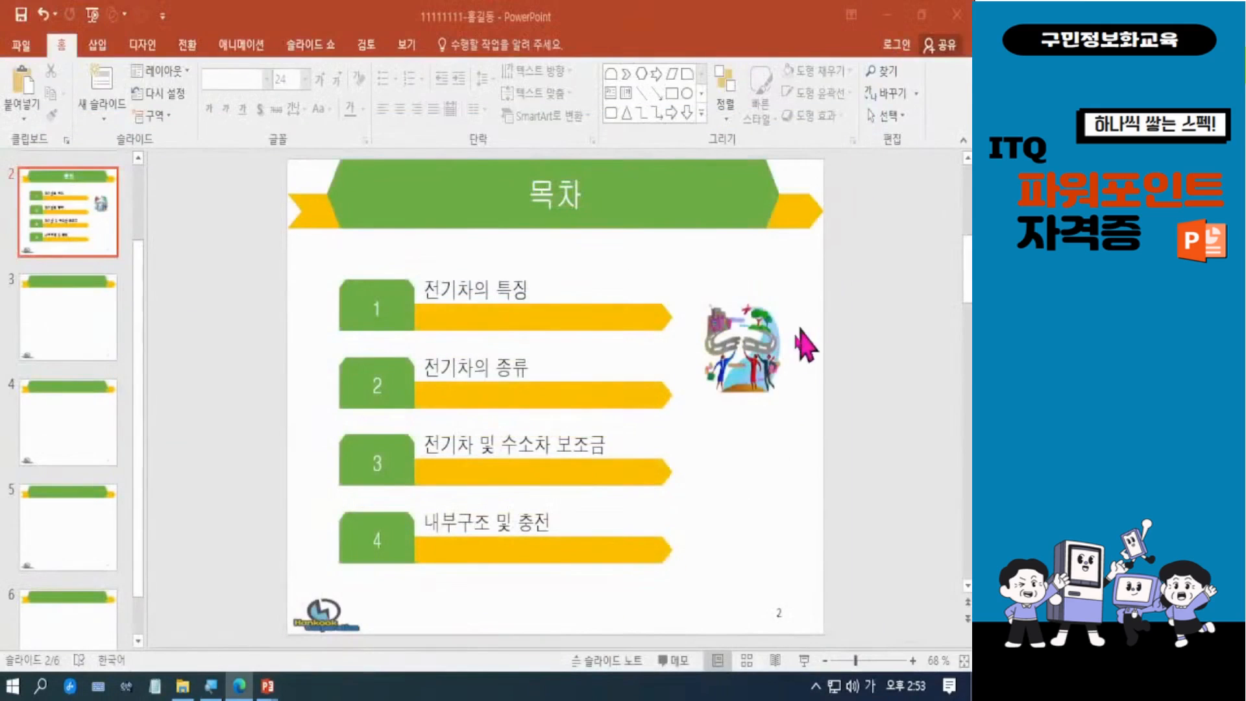
pyautogui.click(745, 342)
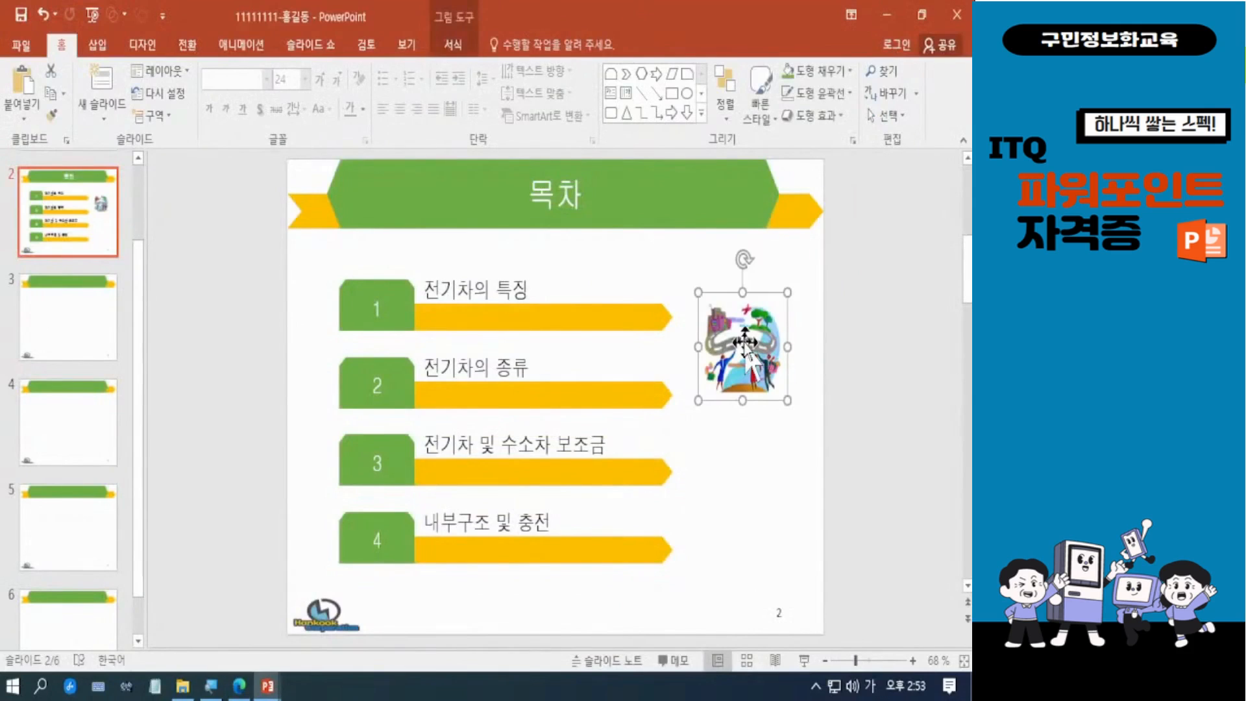
pyautogui.moveTo(746, 346); pyautogui.dragTo(745, 339)
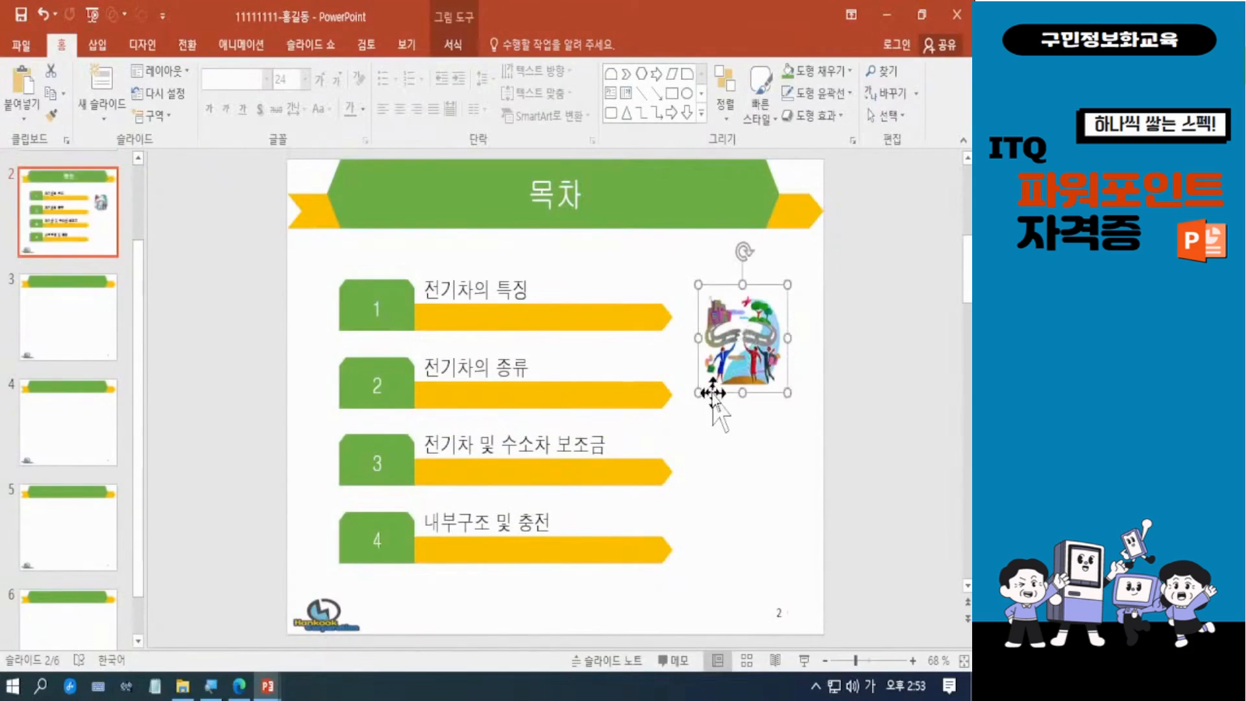
pyautogui.moveTo(700, 393); pyautogui.dragTo(749, 380)
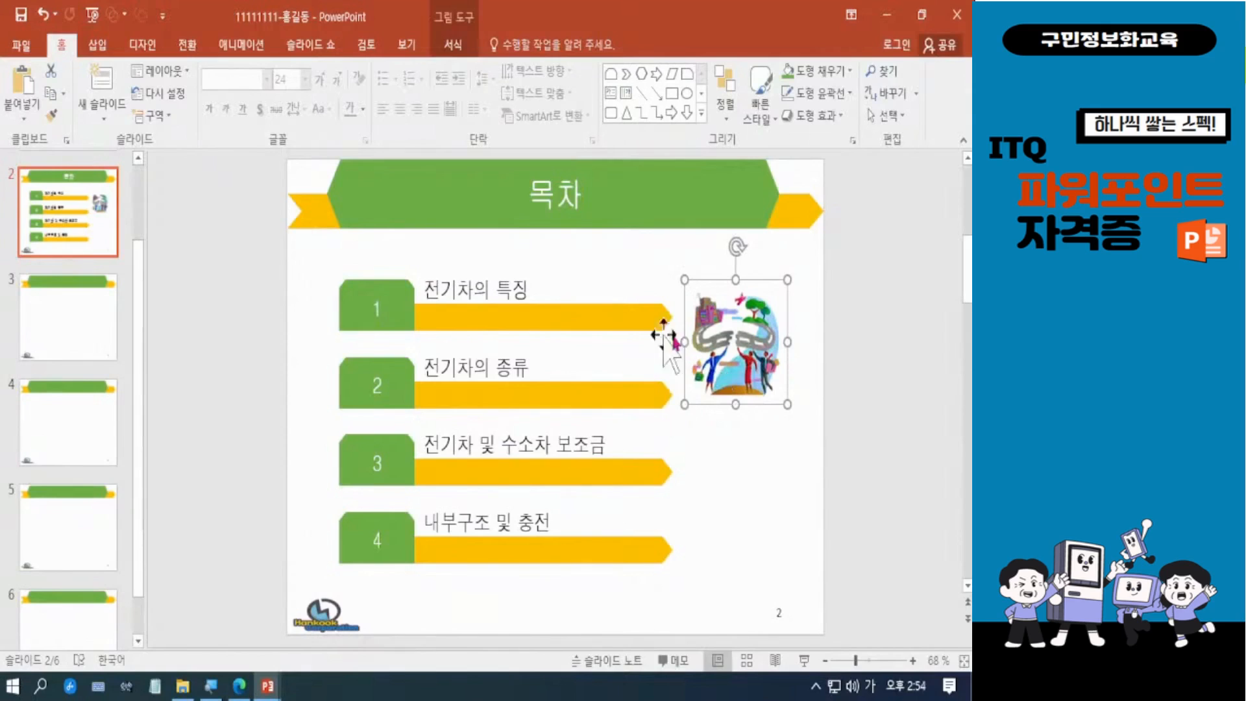
pyautogui.moveTo(684, 405); pyautogui.dragTo(747, 374)
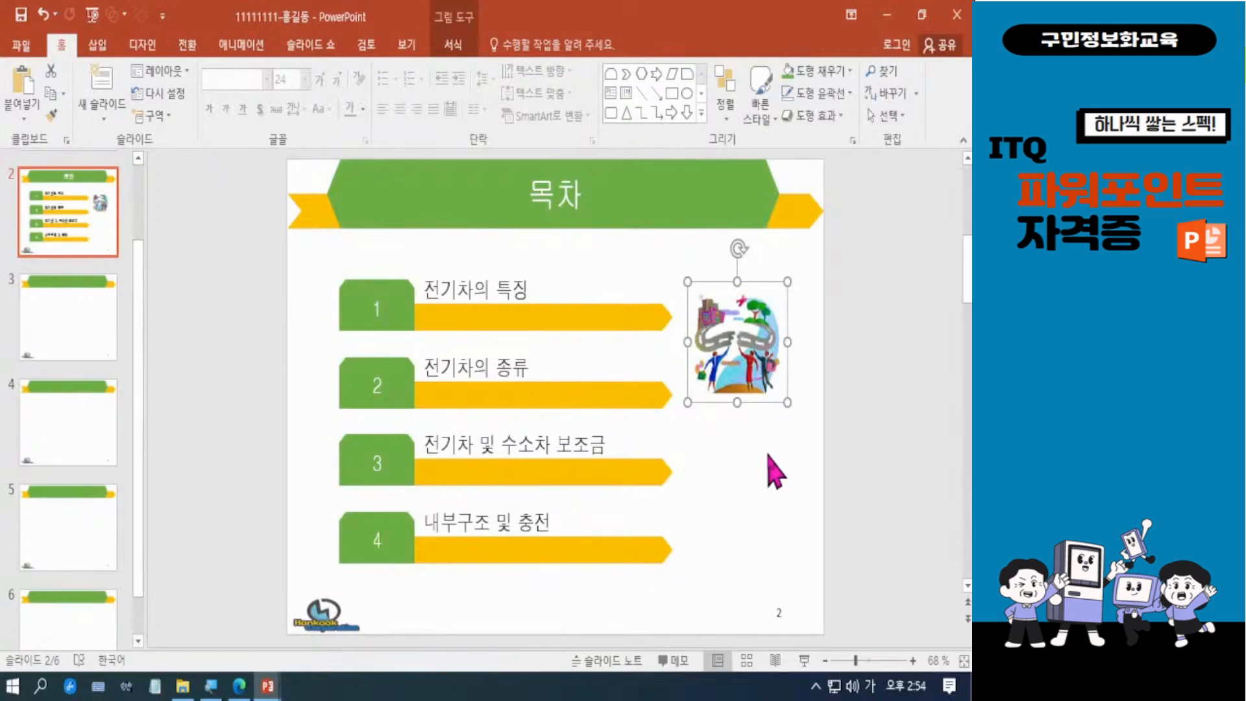
pyautogui.click(737, 484)
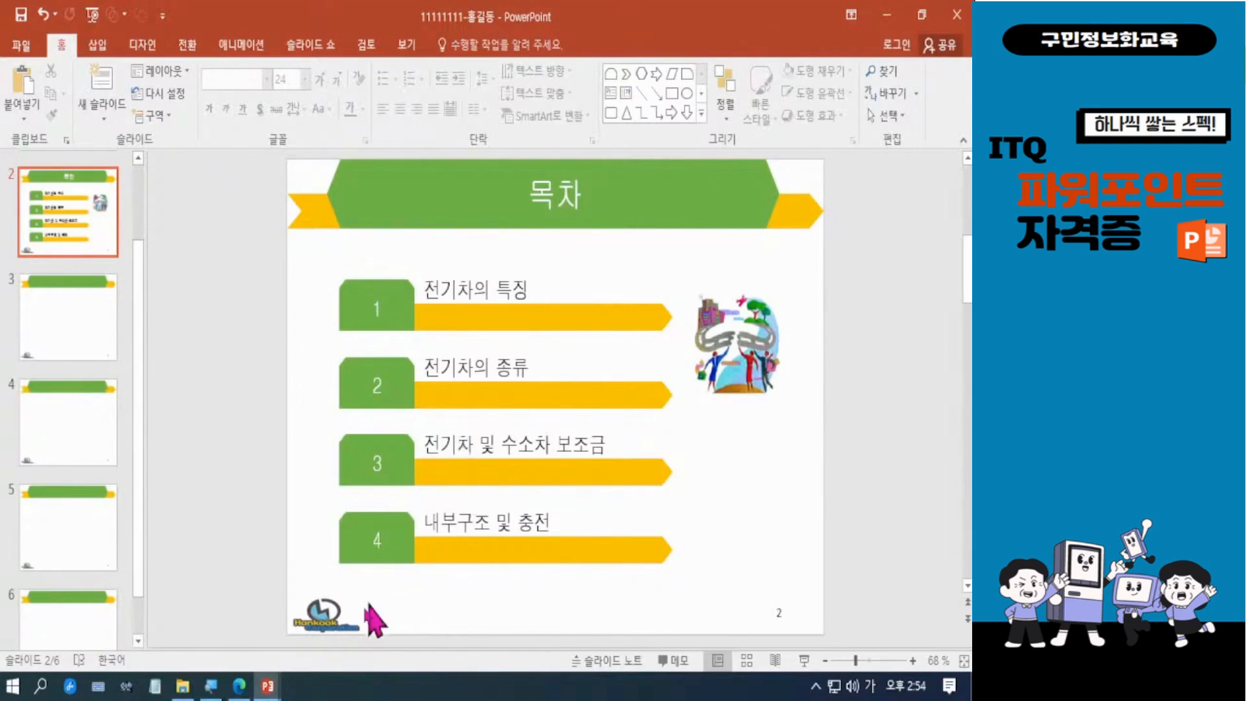
# Step: Check the hyperlink requirement in the exam PDF, return to the presentation and select the text 전기차의 특징
pyautogui.click(240, 686)
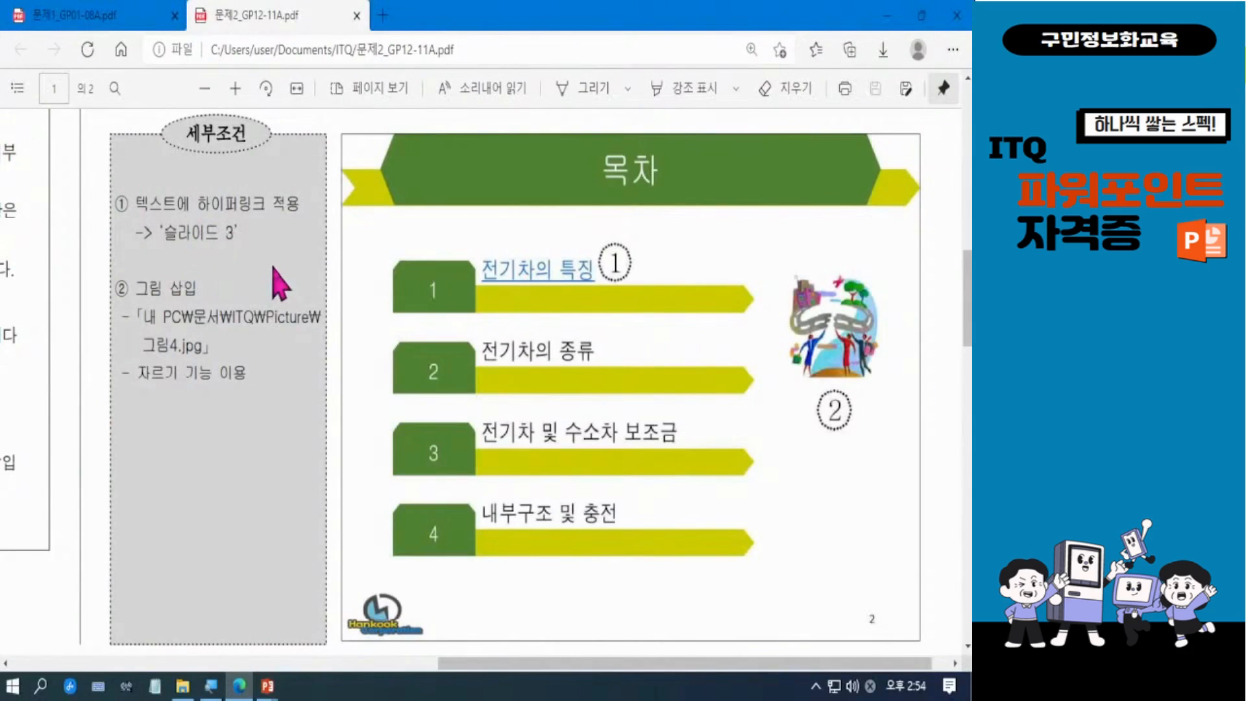
pyautogui.click(888, 16)
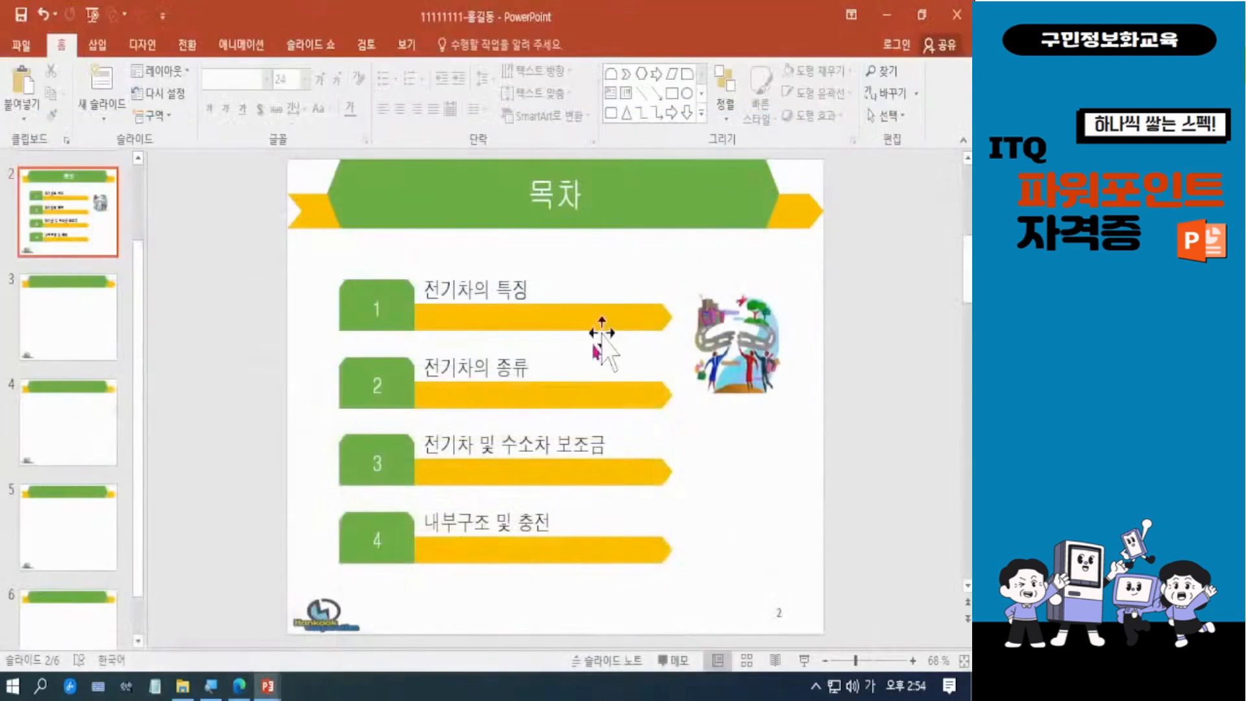
pyautogui.tripleClick(473, 285)
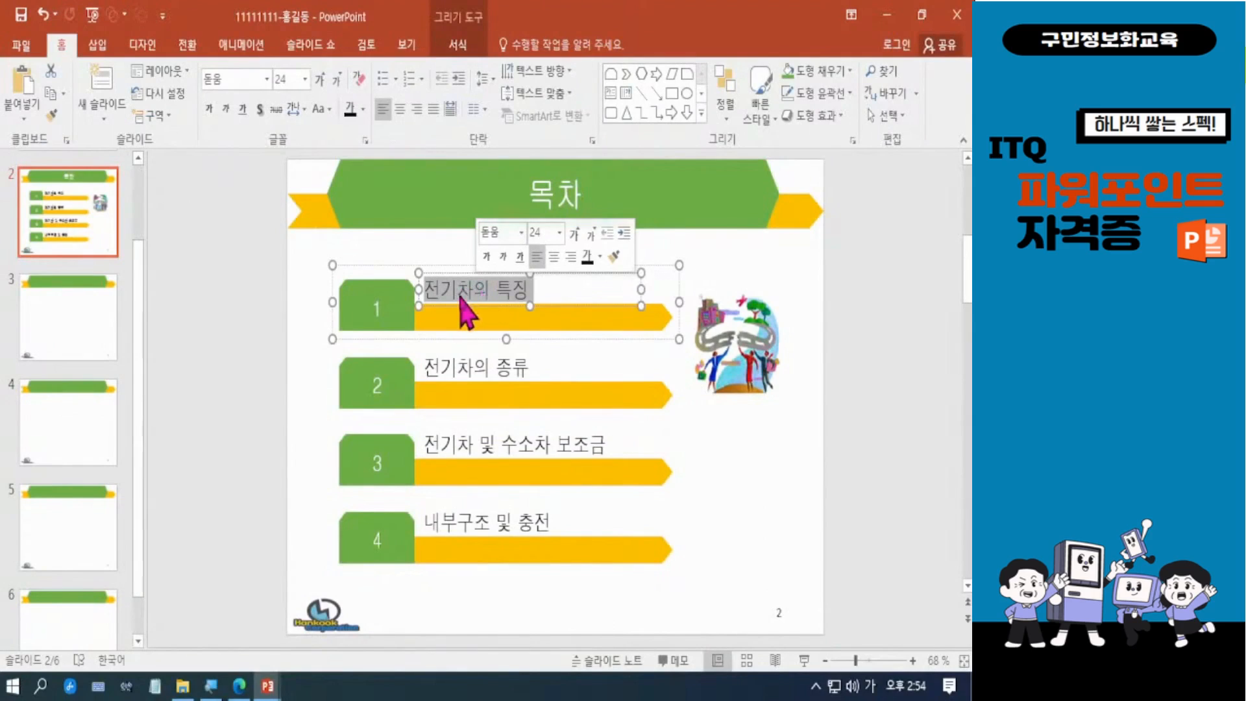
pyautogui.click(482, 294)
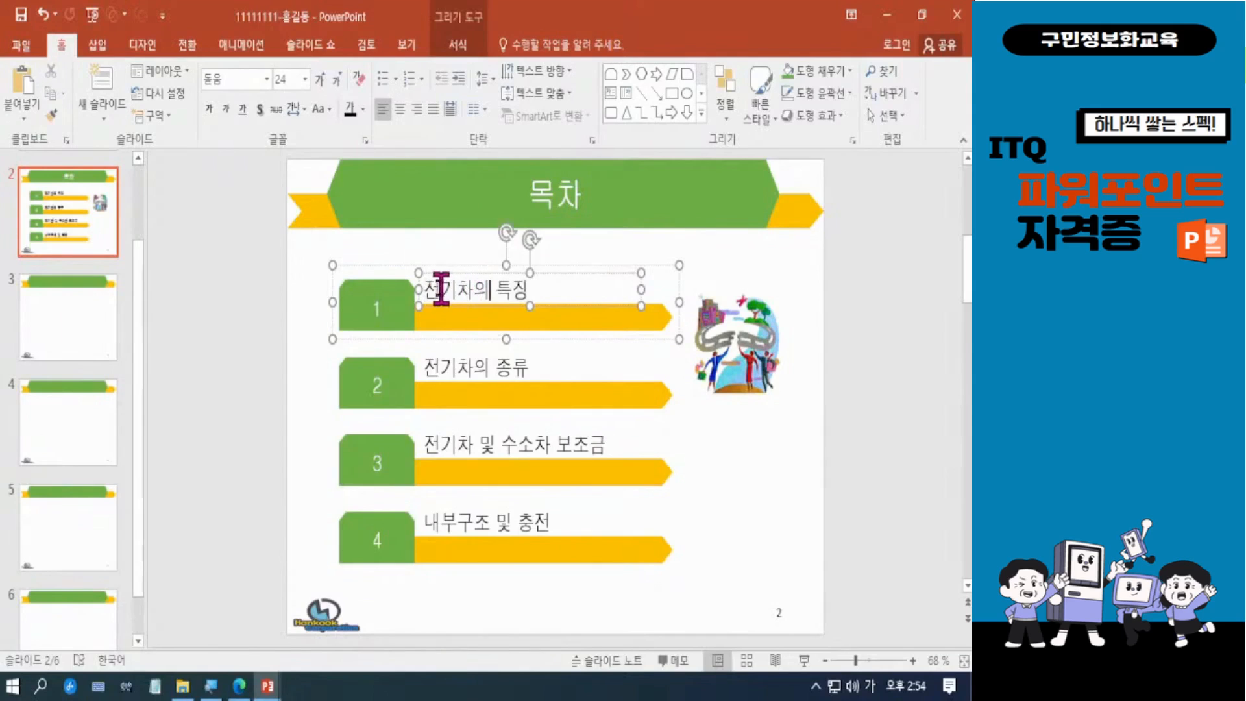
pyautogui.click(772, 455)
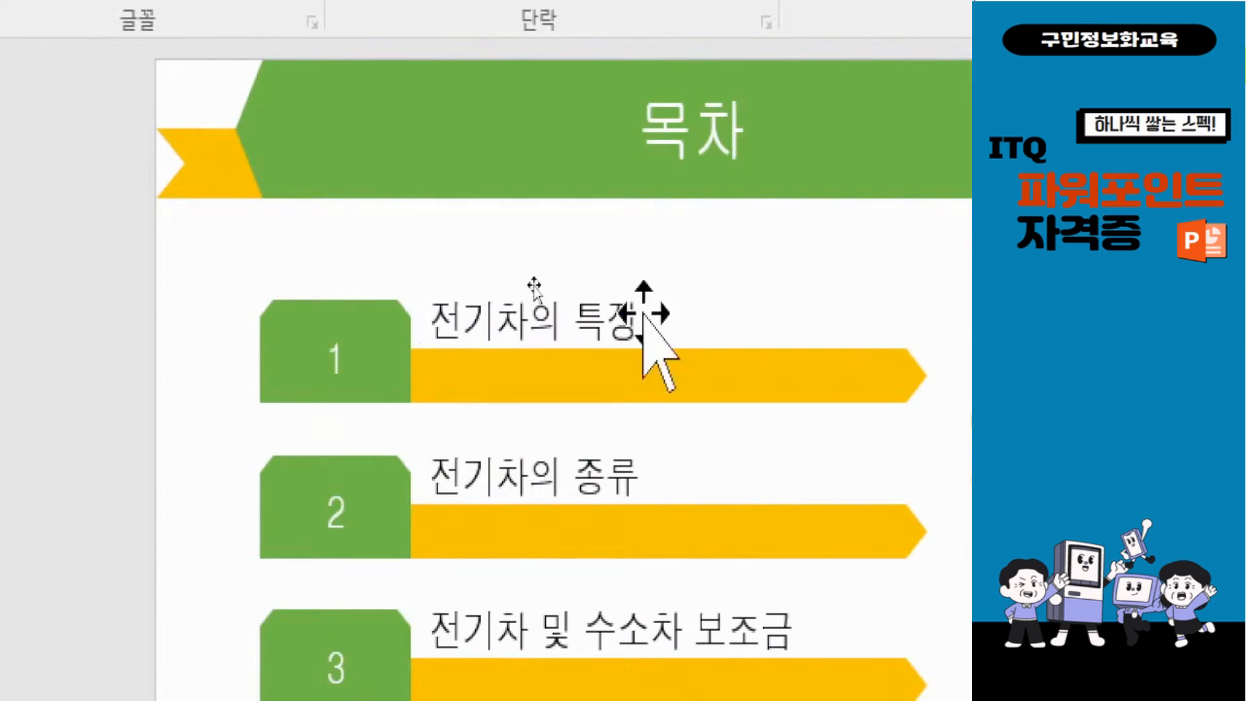
pyautogui.click(457, 288)
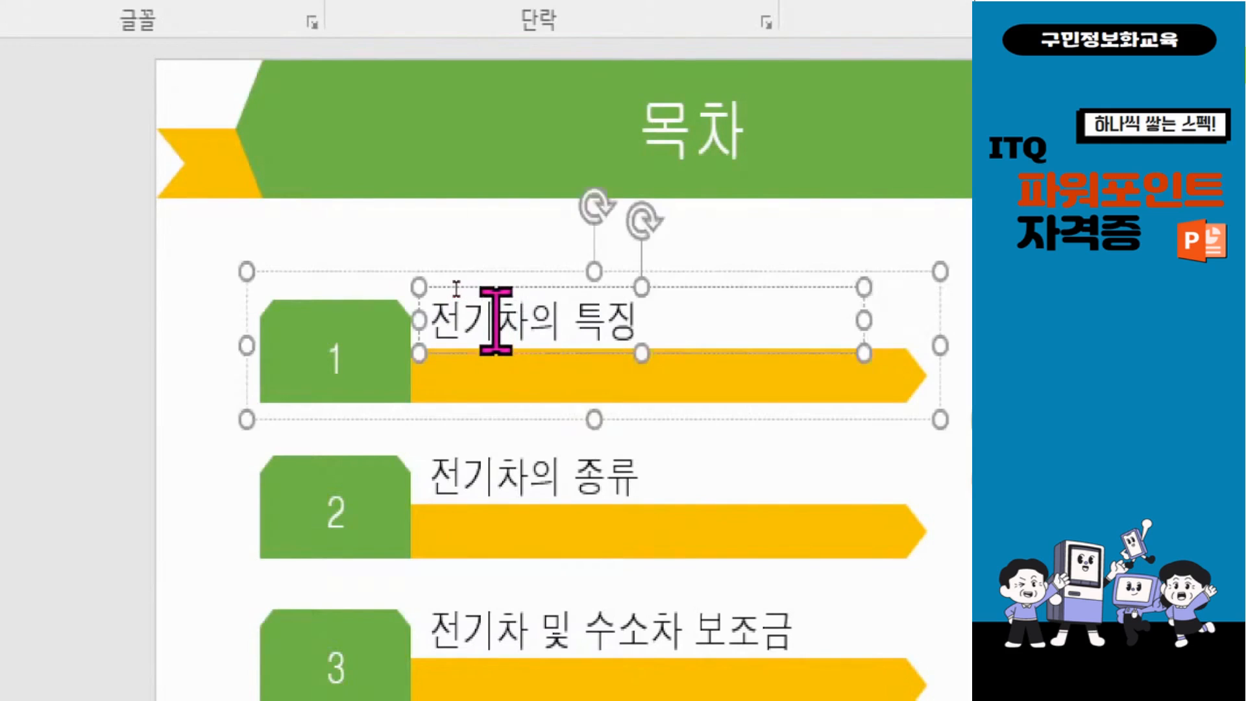
pyautogui.doubleClick(458, 294)
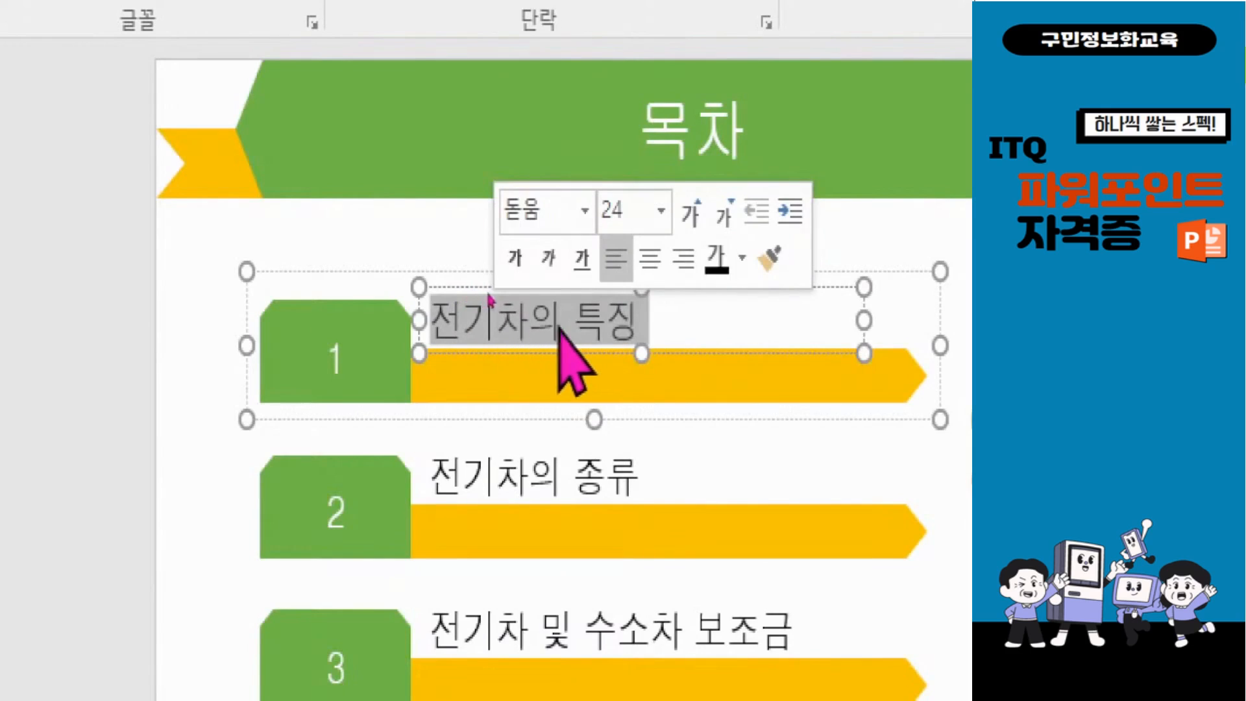
pyautogui.rightClick(531, 319)
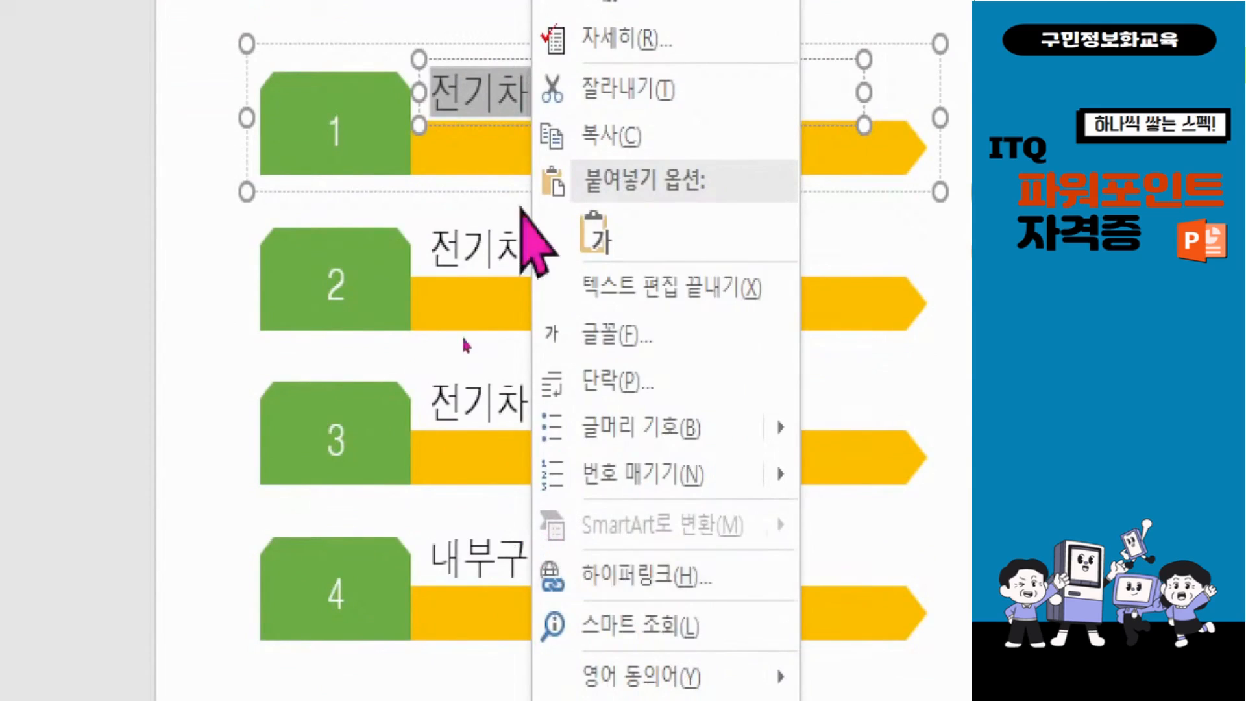
pyautogui.moveTo(494, 107); pyautogui.dragTo(503, 97)
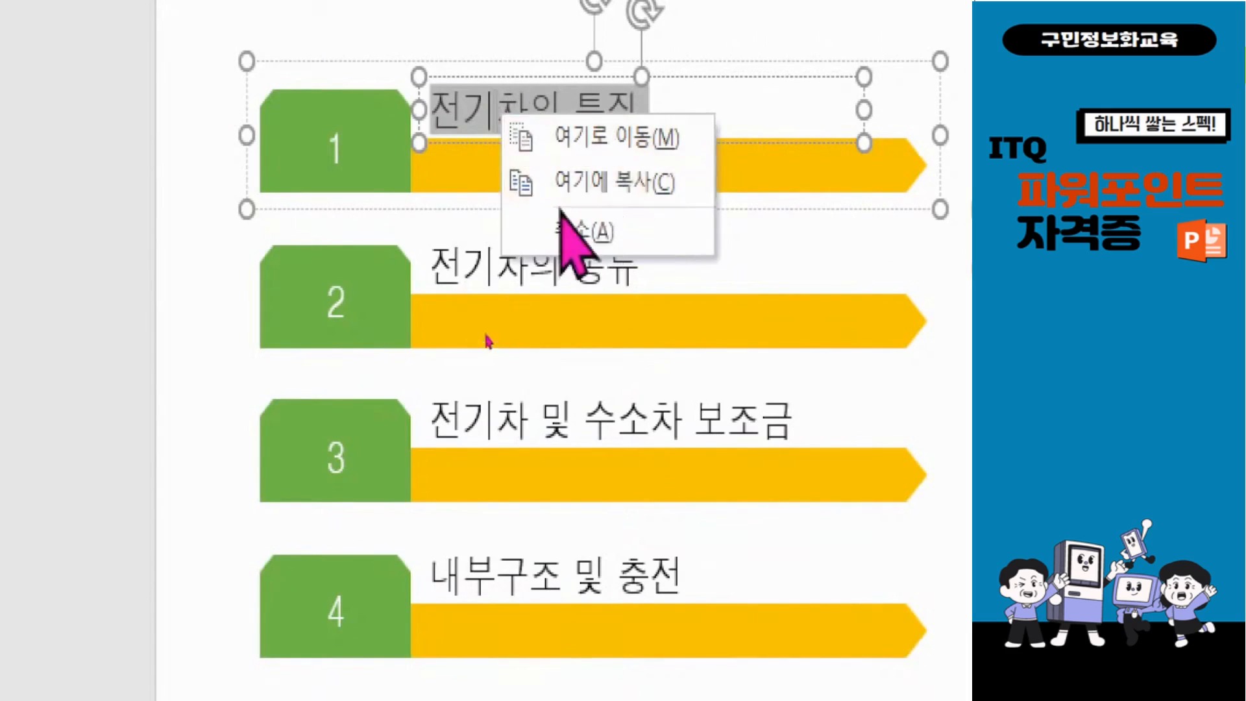
pyautogui.click(584, 229)
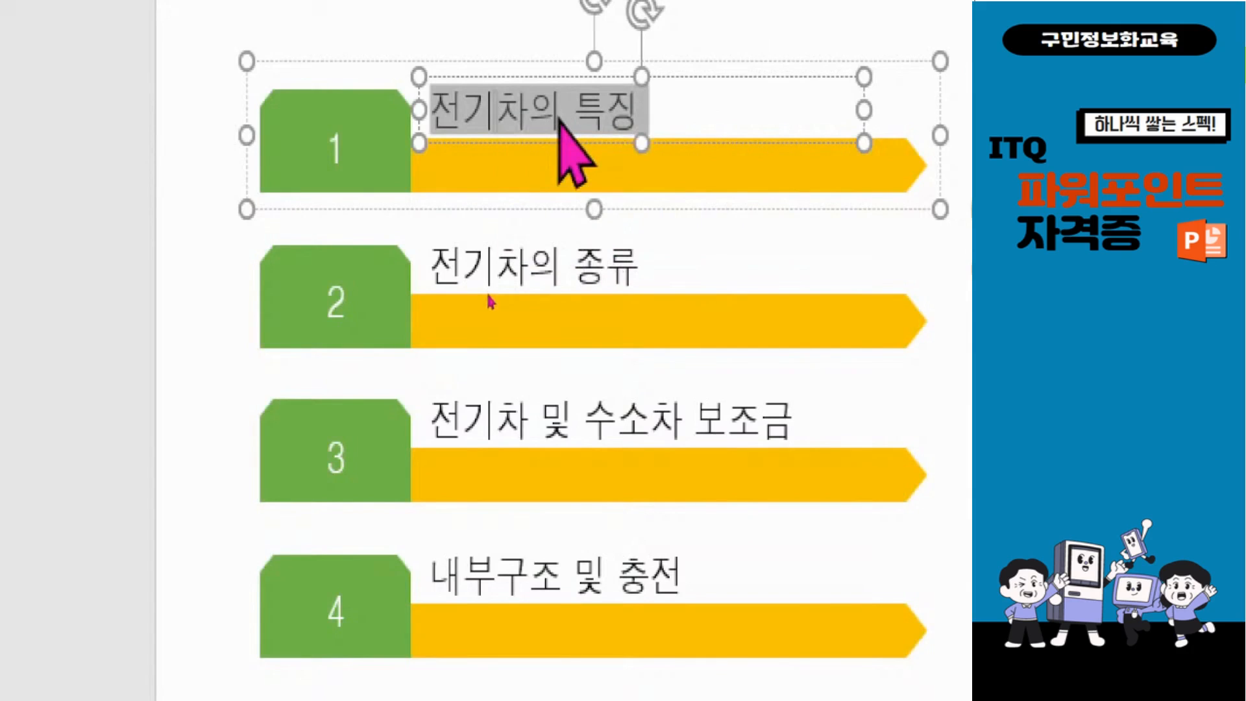
pyautogui.rightClick(563, 117)
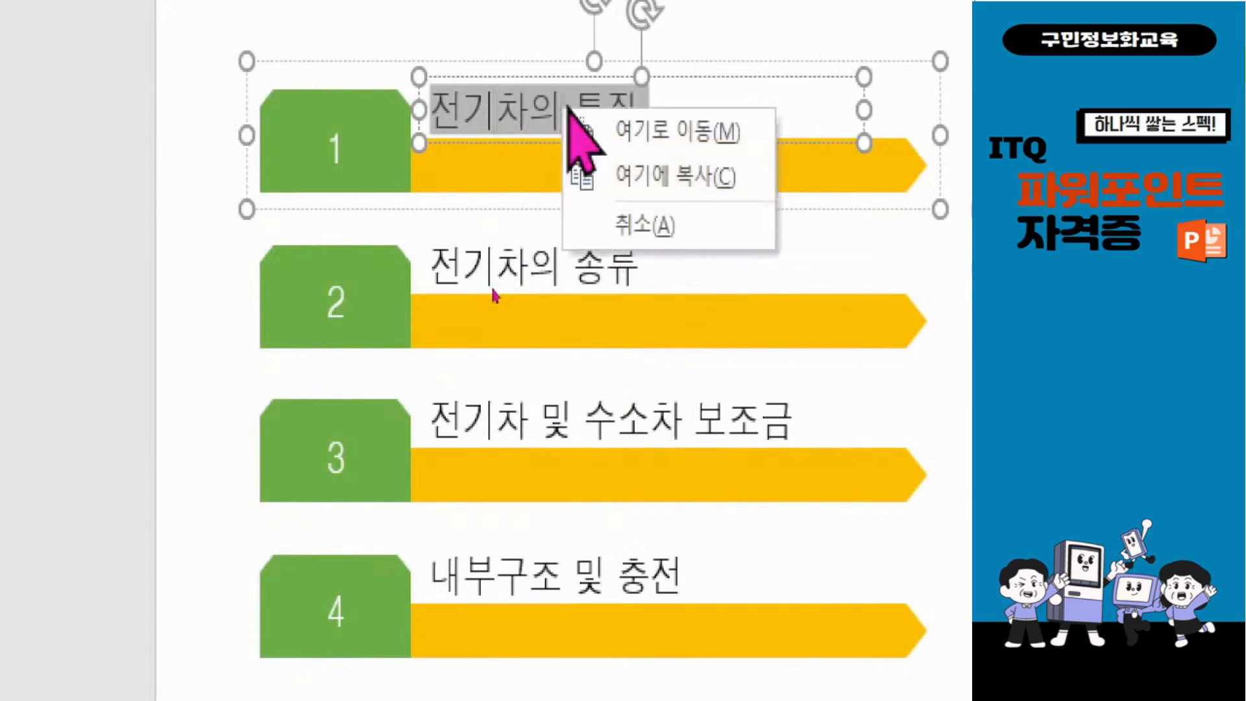
pyautogui.click(620, 224)
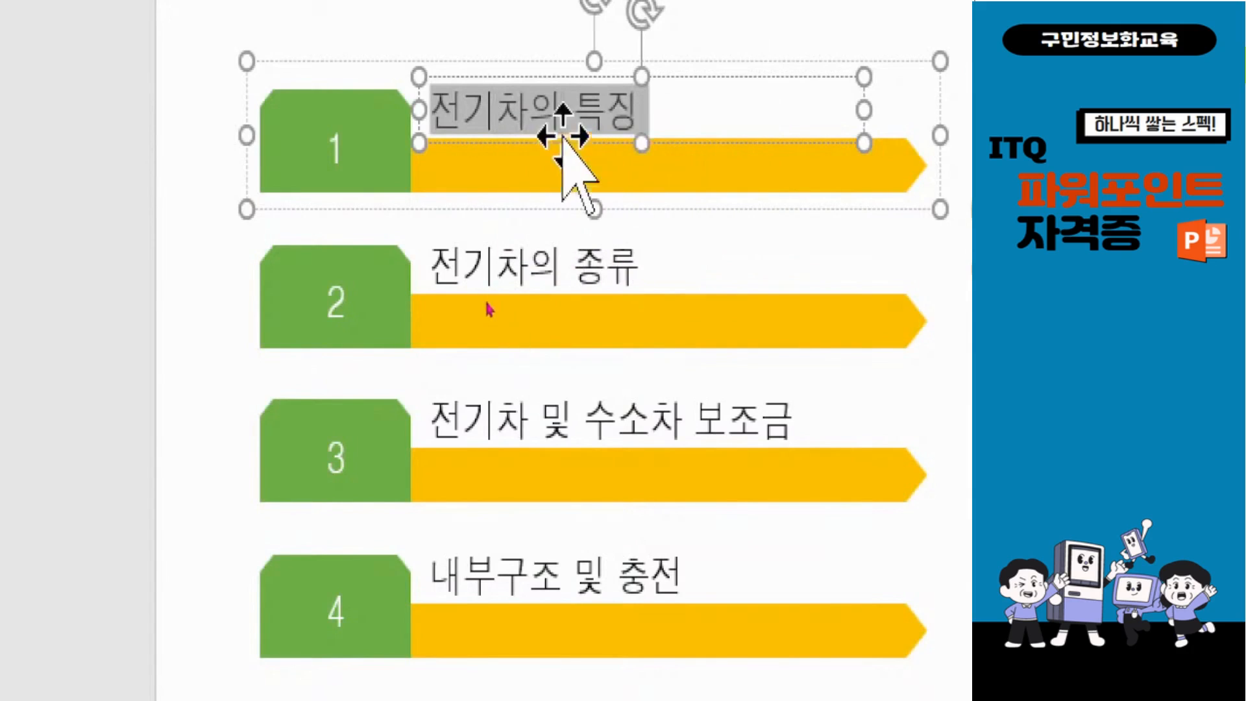
# Step: Add a hyperlink to the selected text 전기차의 특징 that targets 슬라이드 3 in this presentation
pyautogui.rightClick(540, 110)
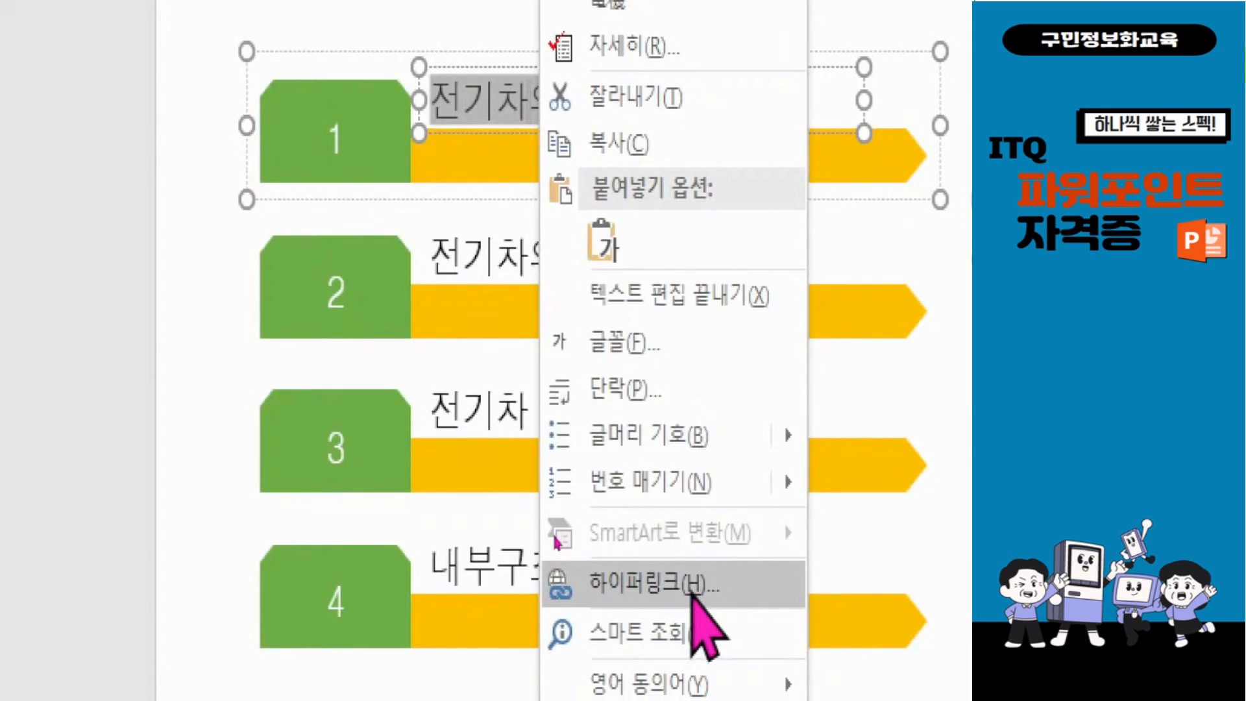
pyautogui.click(627, 583)
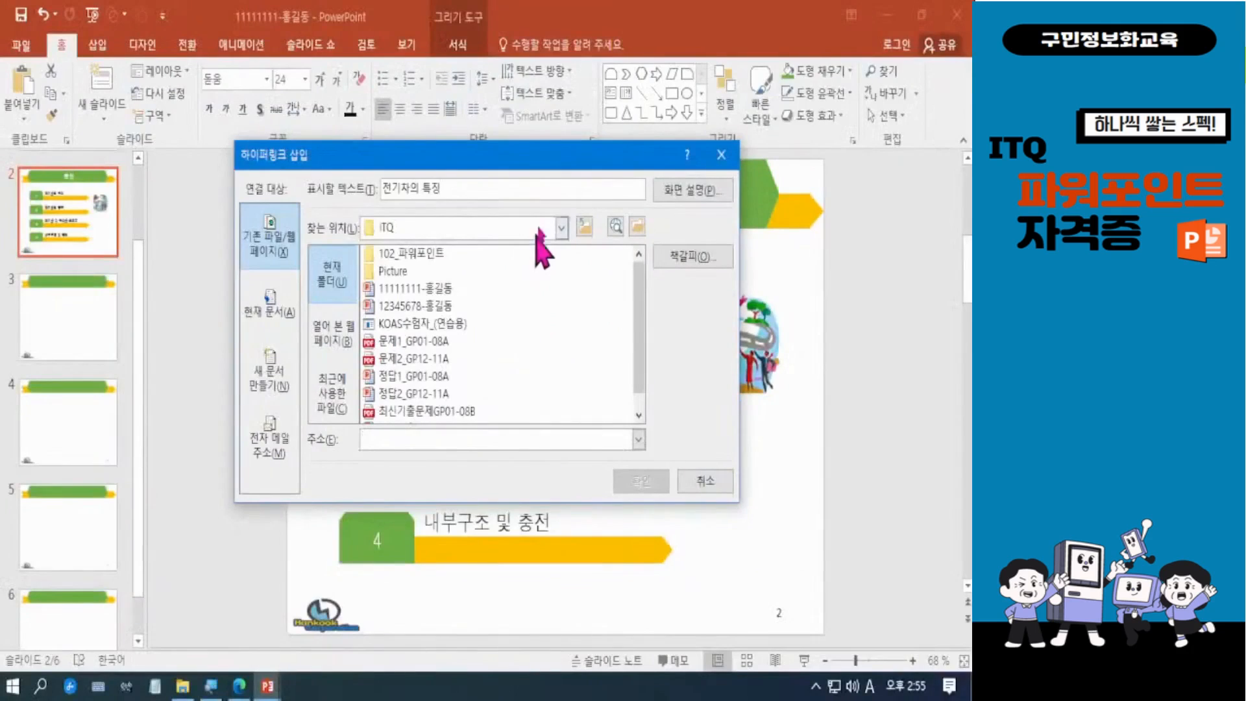
pyautogui.moveTo(527, 170); pyautogui.dragTo(642, 187)
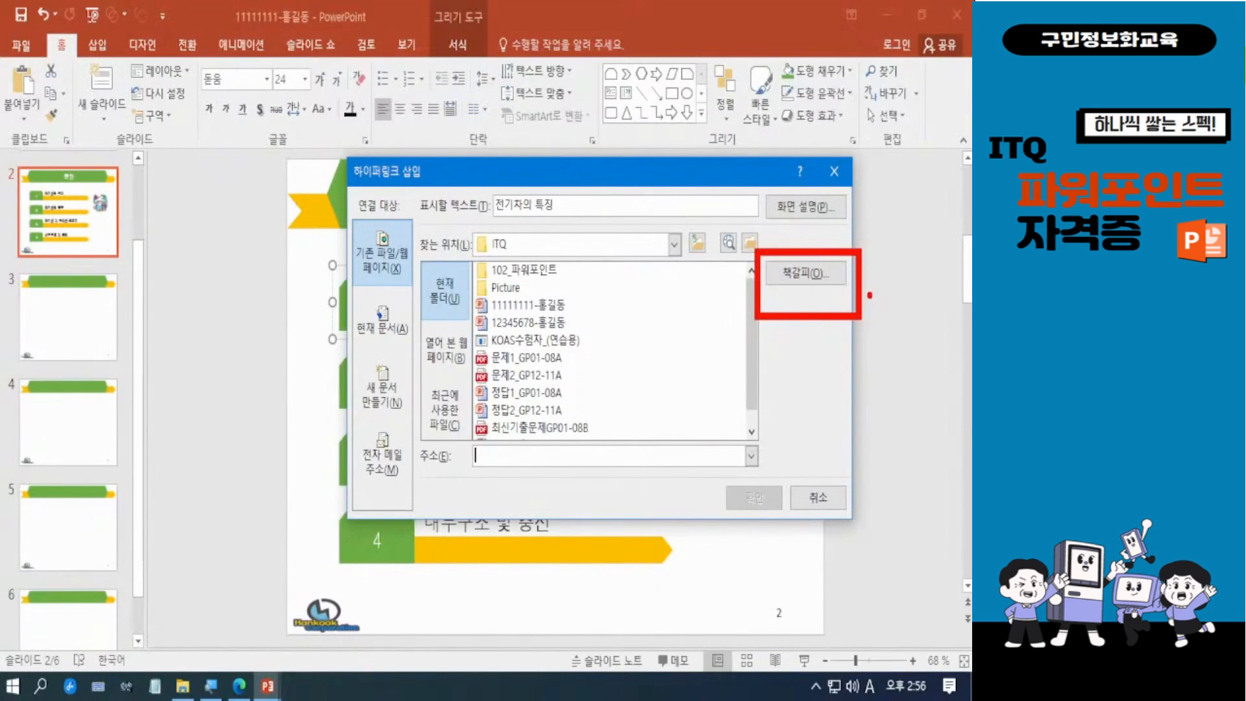
pyautogui.click(813, 277)
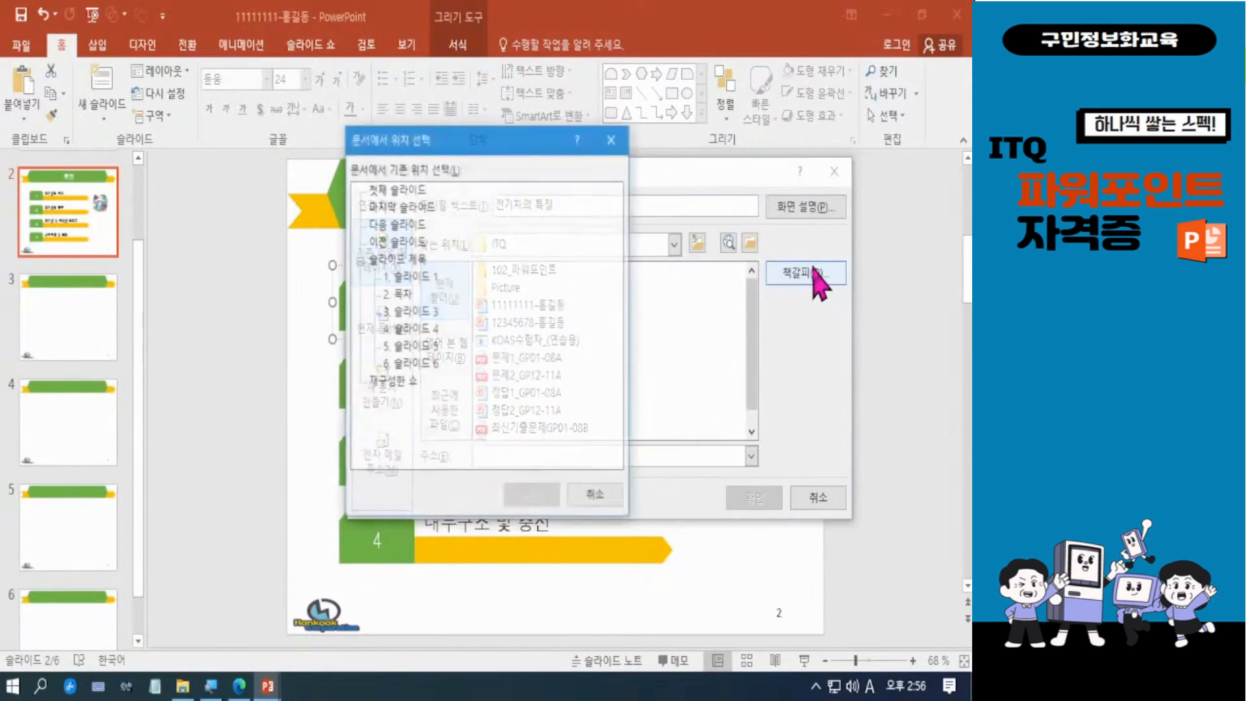
pyautogui.click(419, 313)
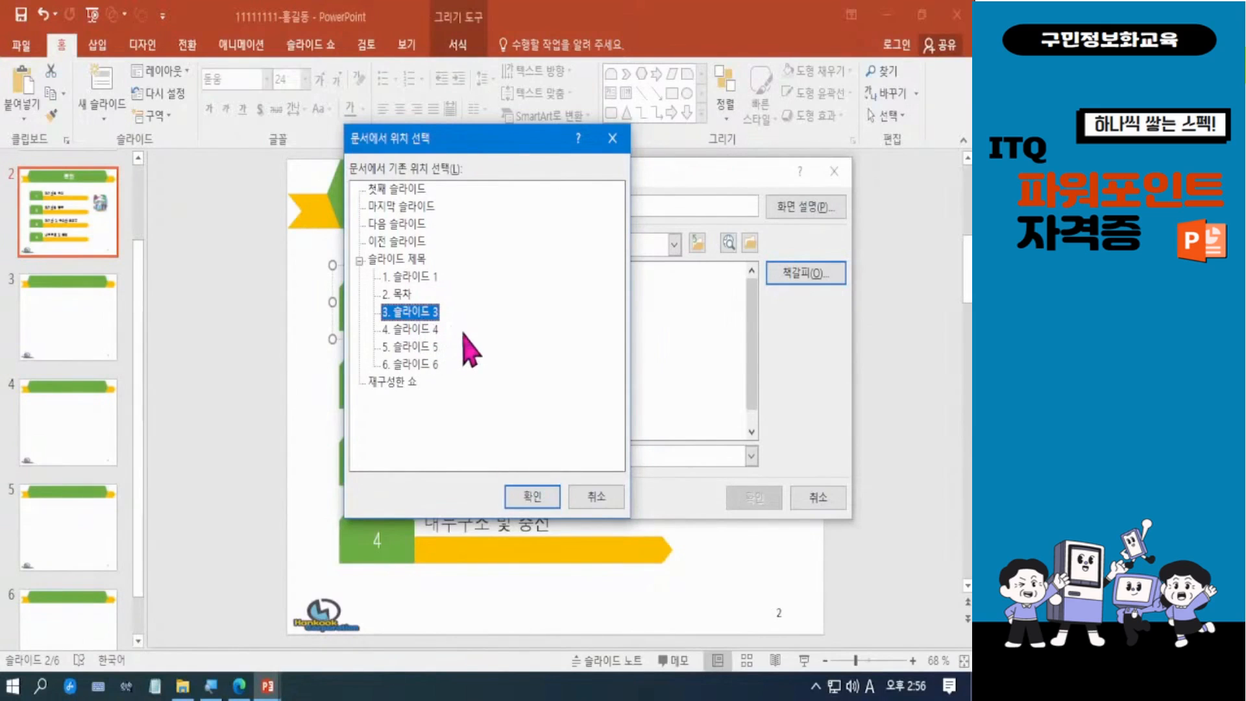
pyautogui.click(544, 507)
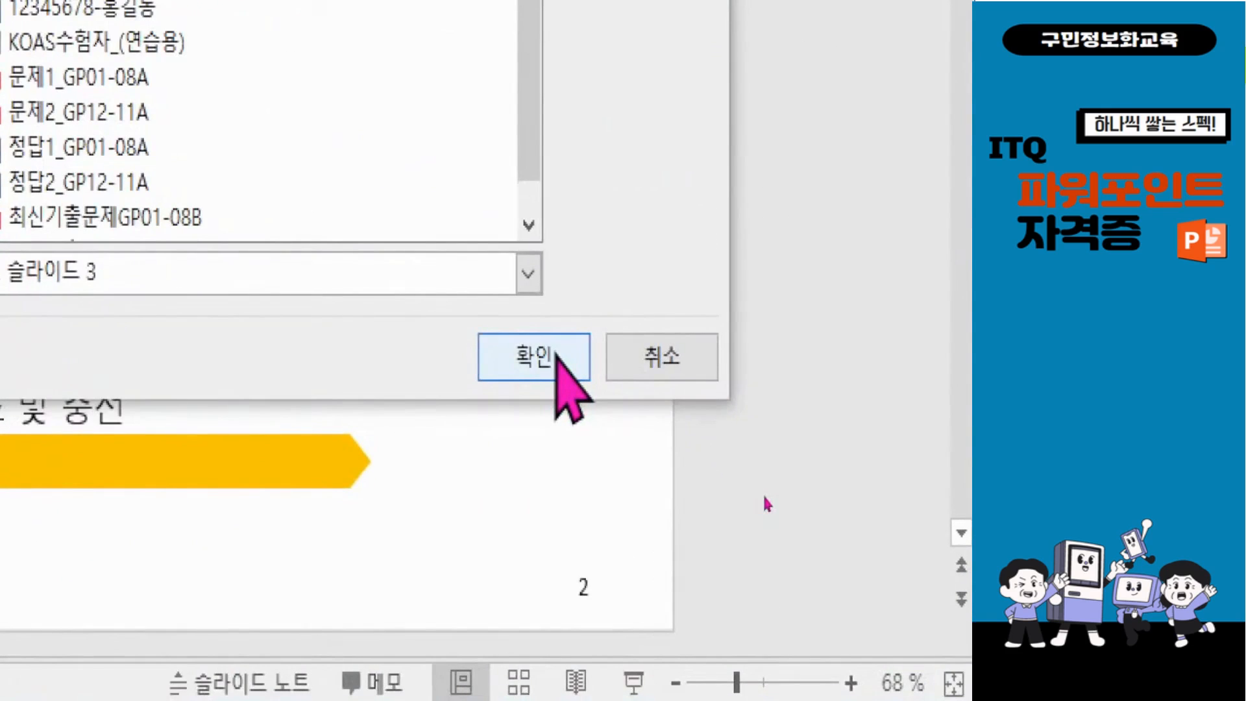
pyautogui.click(557, 356)
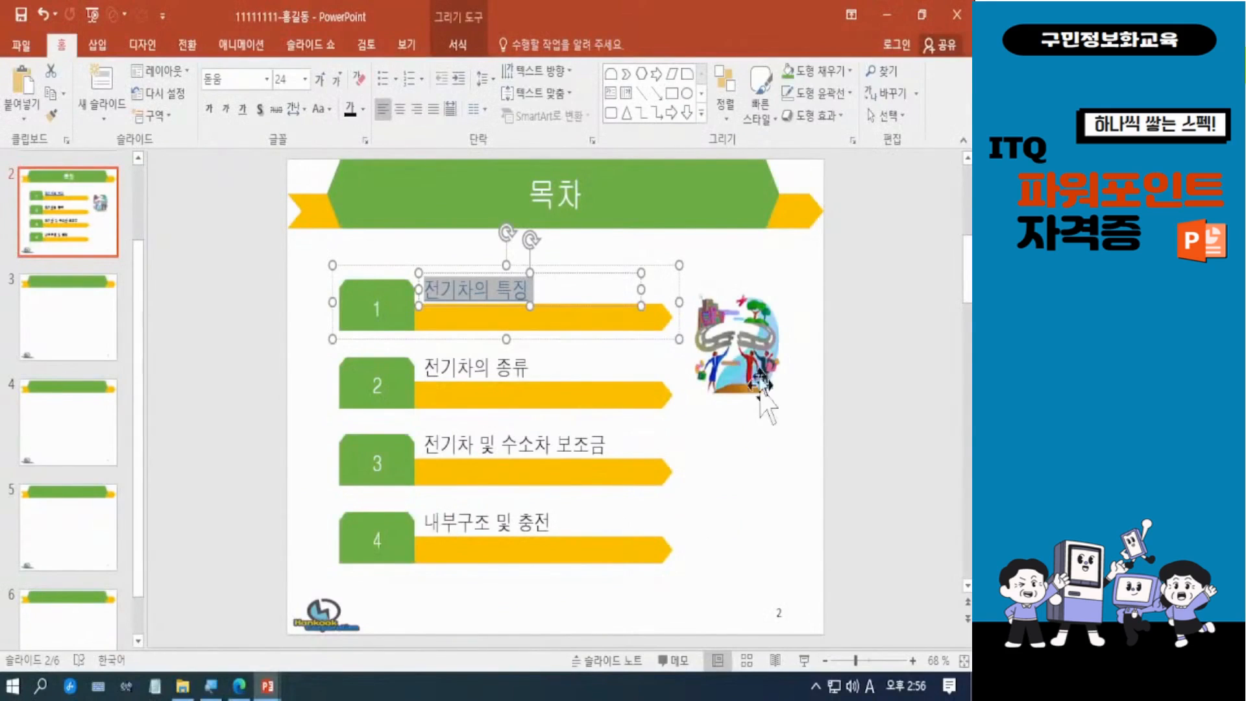
pyautogui.click(817, 428)
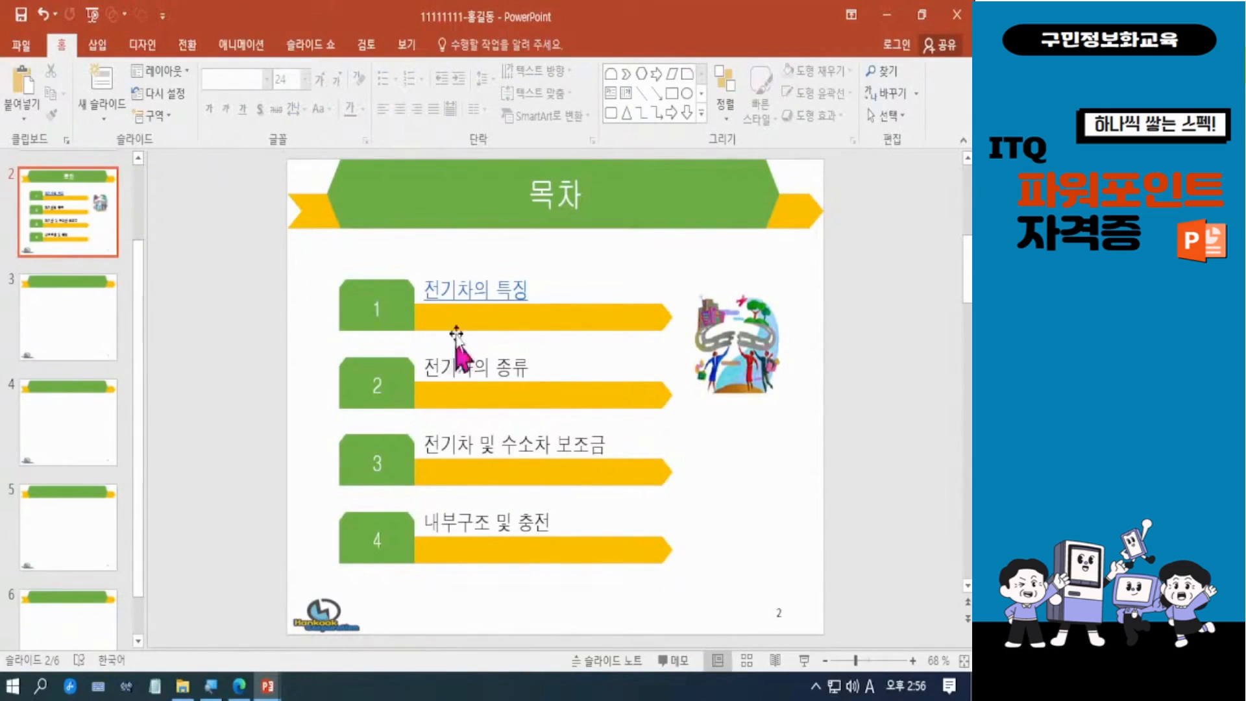
# Step: Inspect the linked 전기차의 특징 text, deselect it and save the presentation
pyautogui.click(486, 290)
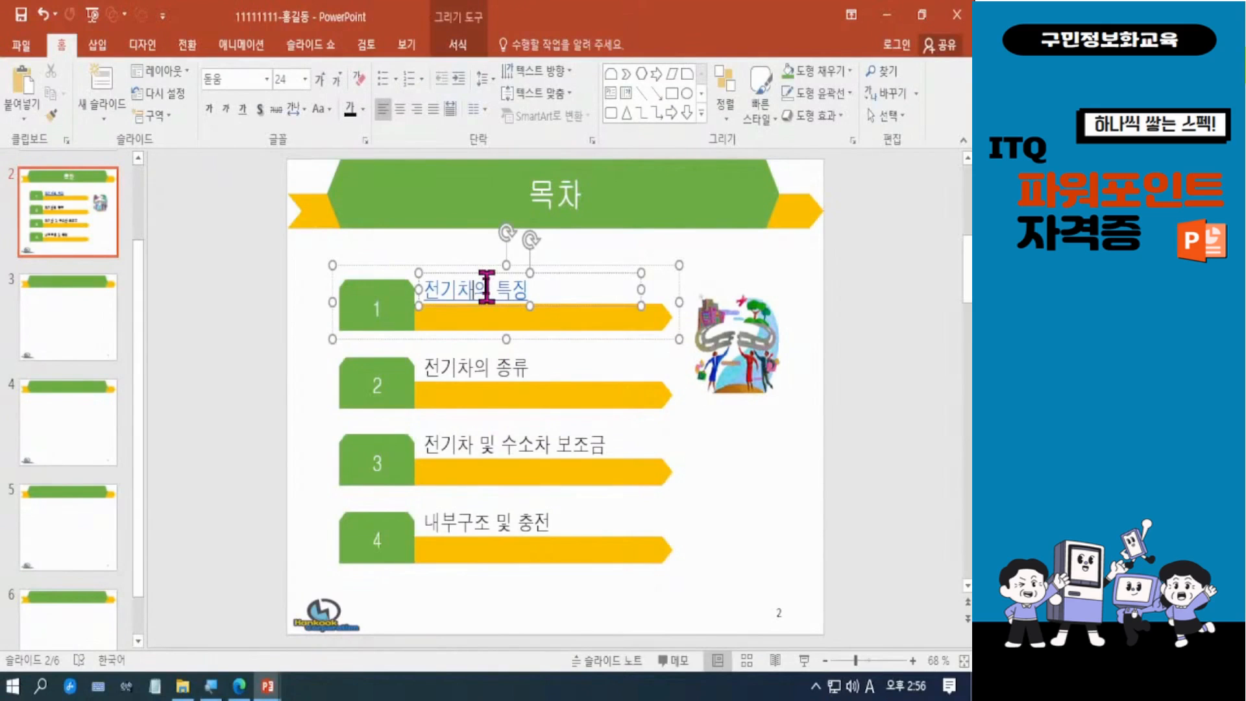
pyautogui.click(841, 411)
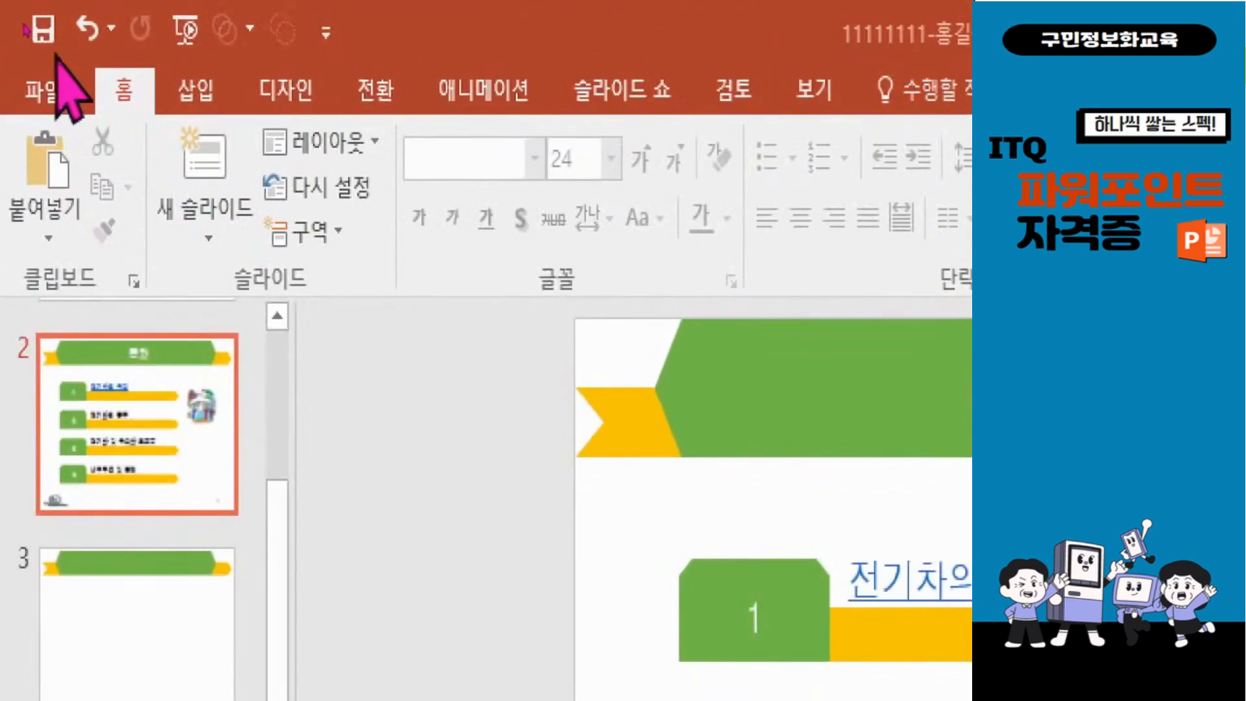
pyautogui.click(40, 34)
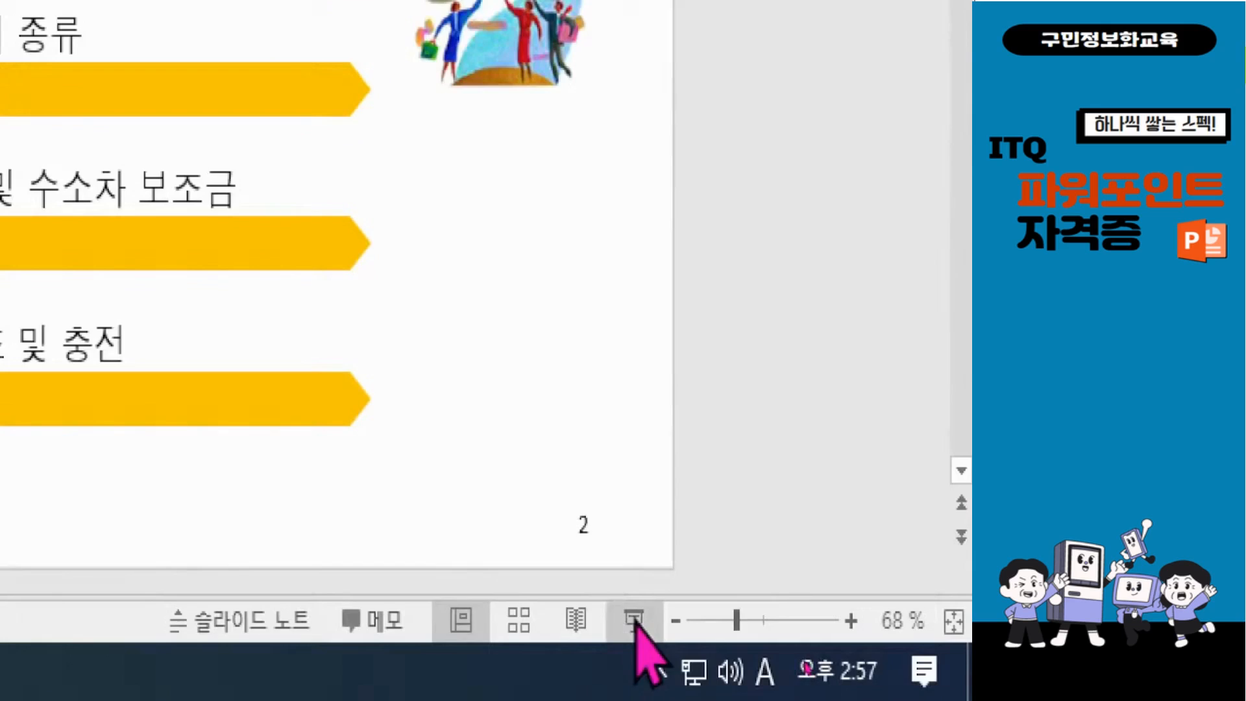
# Step: Run the slide show from the 목차 slide and test the 전기차의 특징 hyperlink, paging back to try it again
pyautogui.click(636, 622)
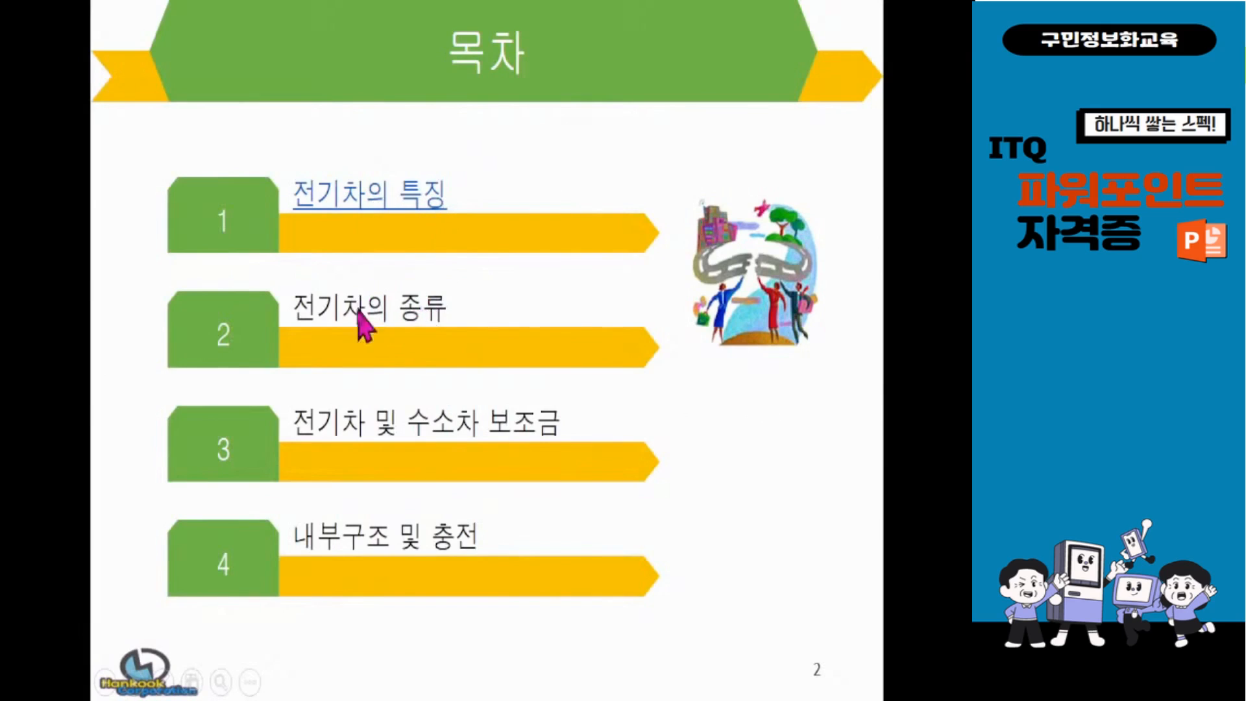
pyautogui.click(367, 207)
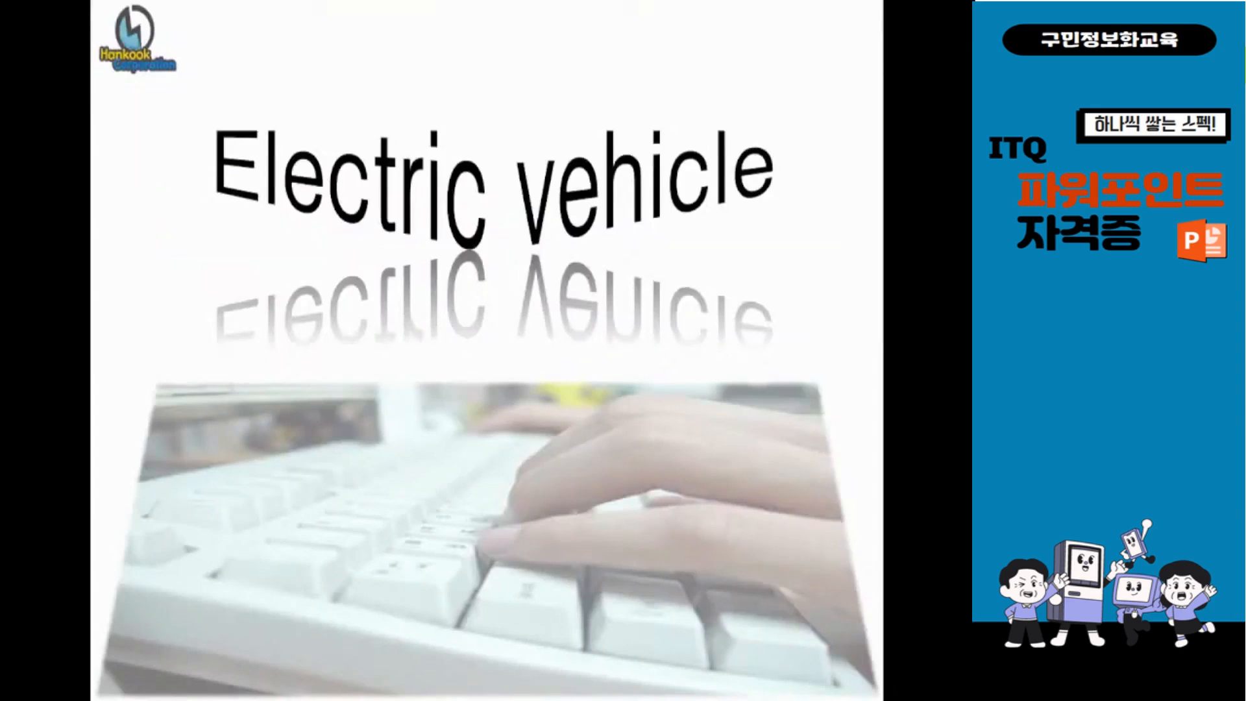
pyautogui.press('Right')
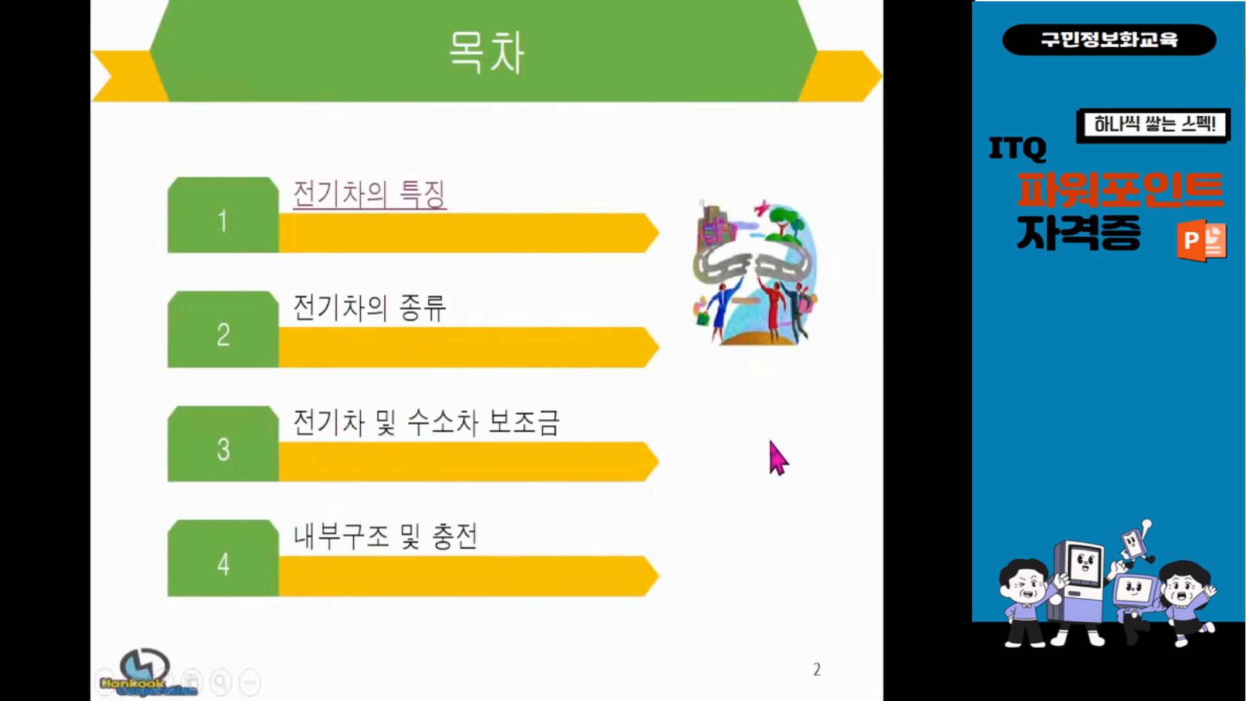
pyautogui.press('Right')
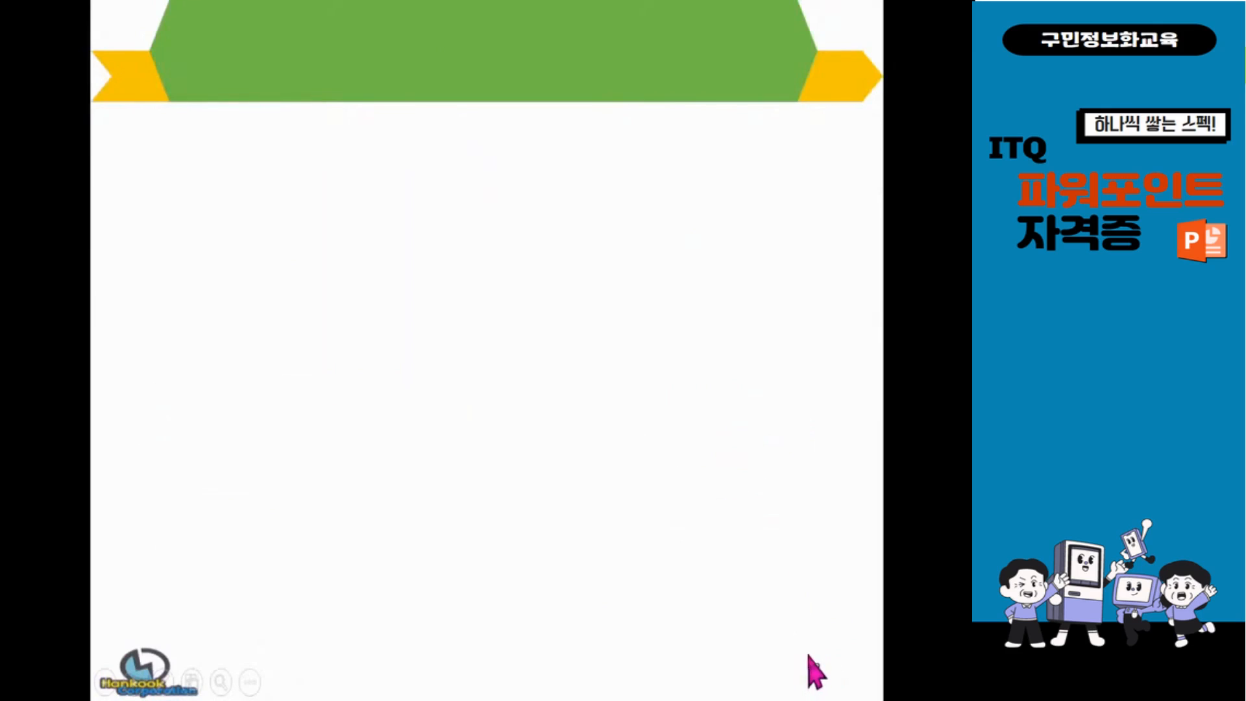
pyautogui.press('Left')
pyautogui.press('Left')
pyautogui.press('Right')
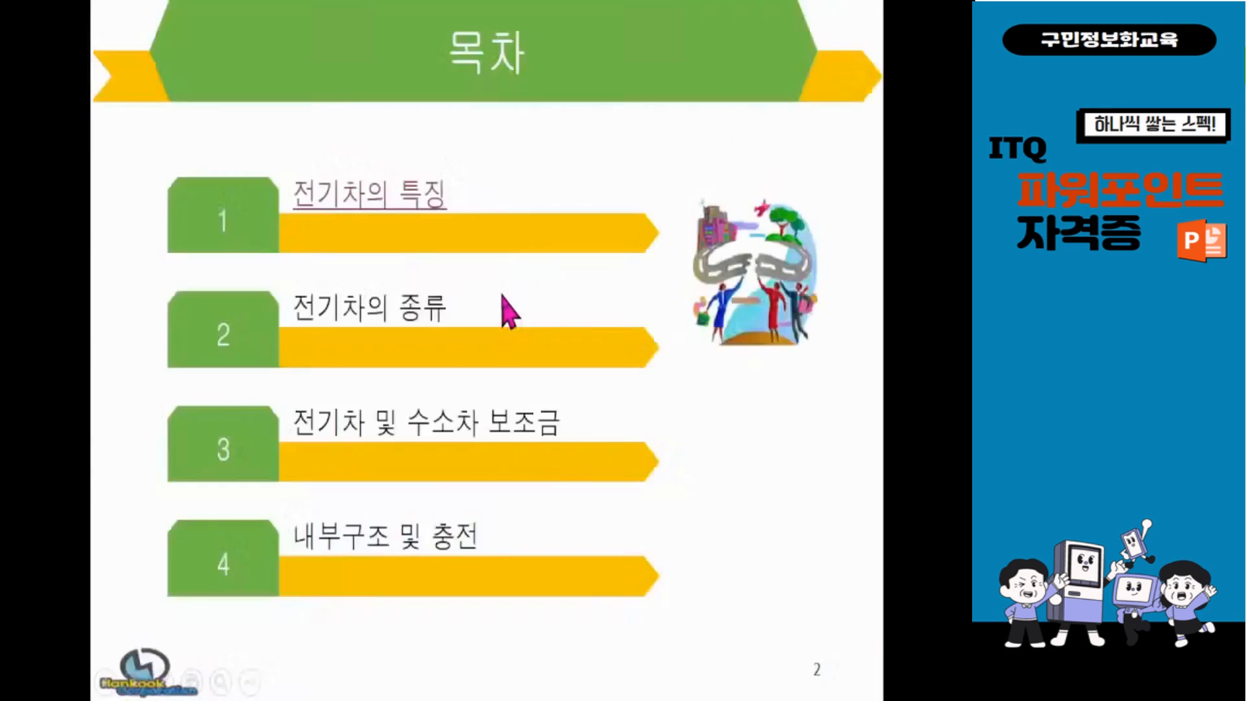
pyautogui.click(383, 205)
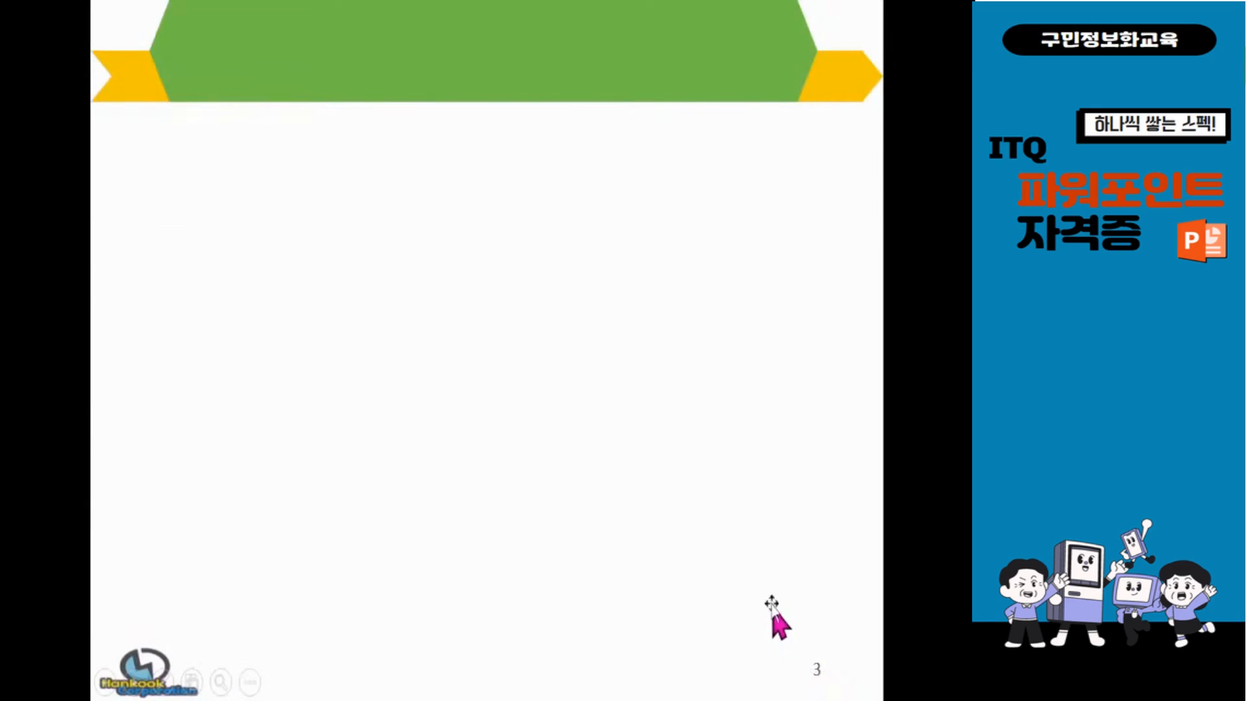
# Step: End the slide show and return to the 목차 slide in the normal editing view
pyautogui.press('Escape')
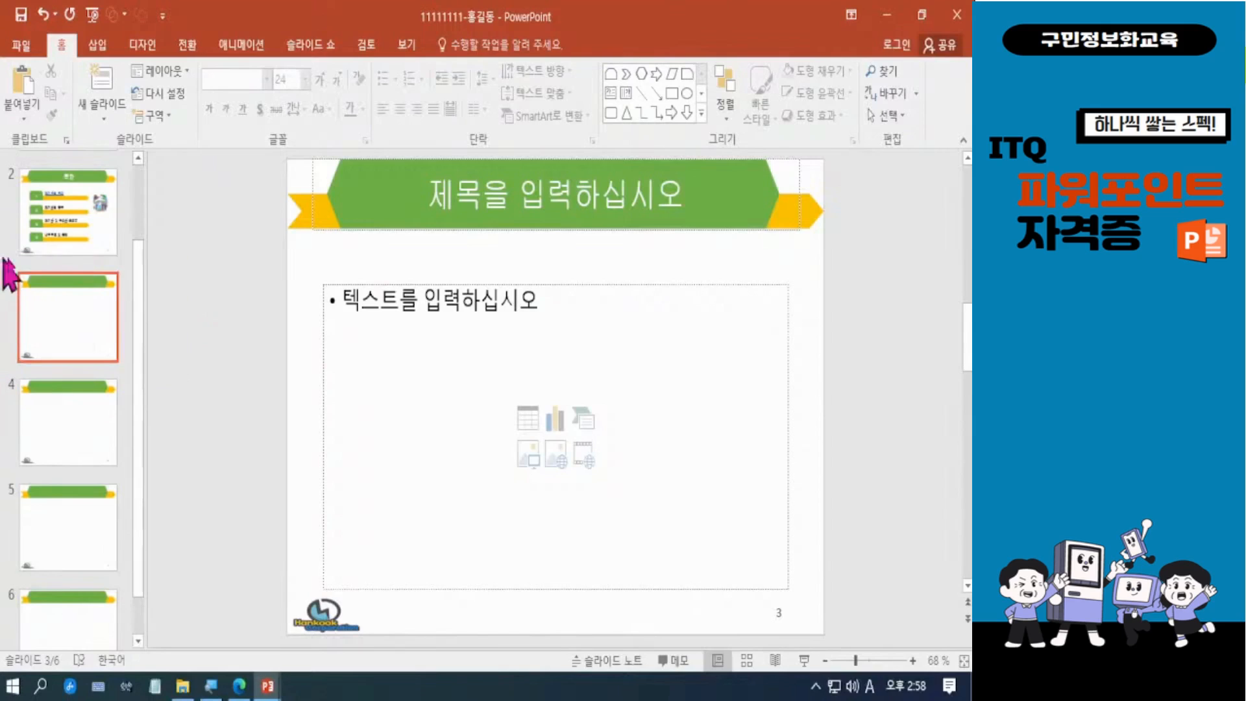
pyautogui.click(104, 243)
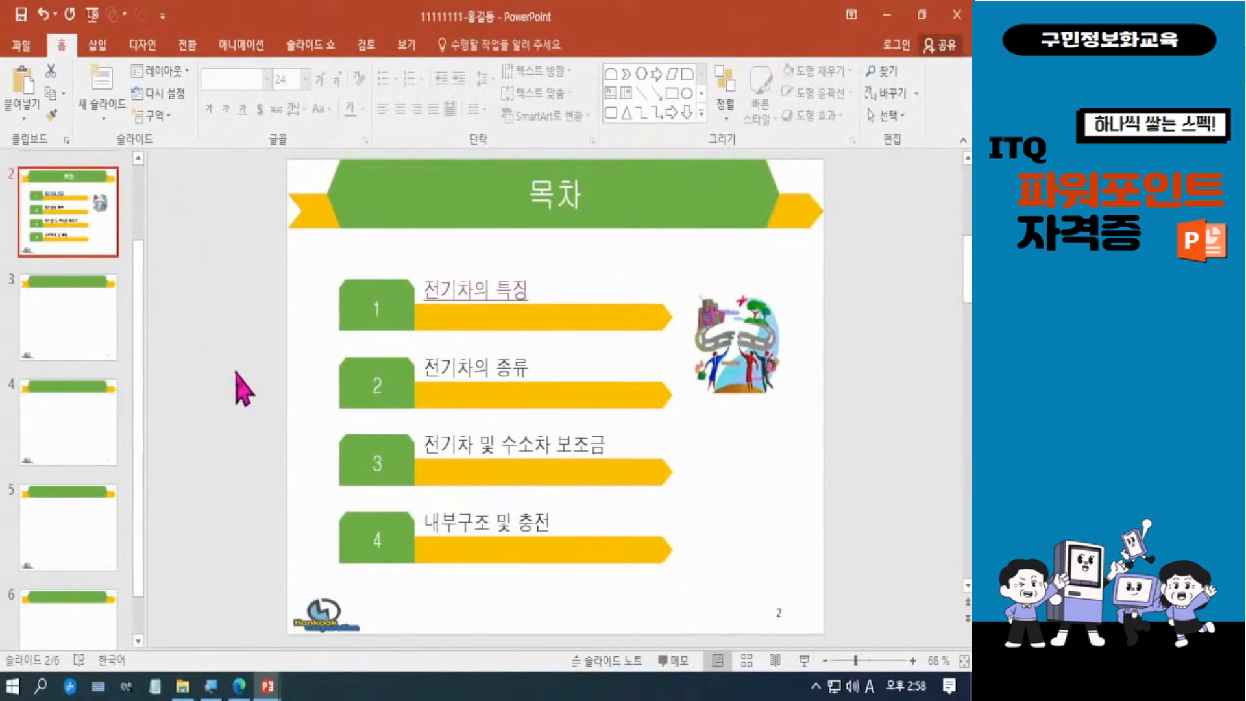
pyautogui.scroll(1, 239, 390)
pyautogui.click(90, 315)
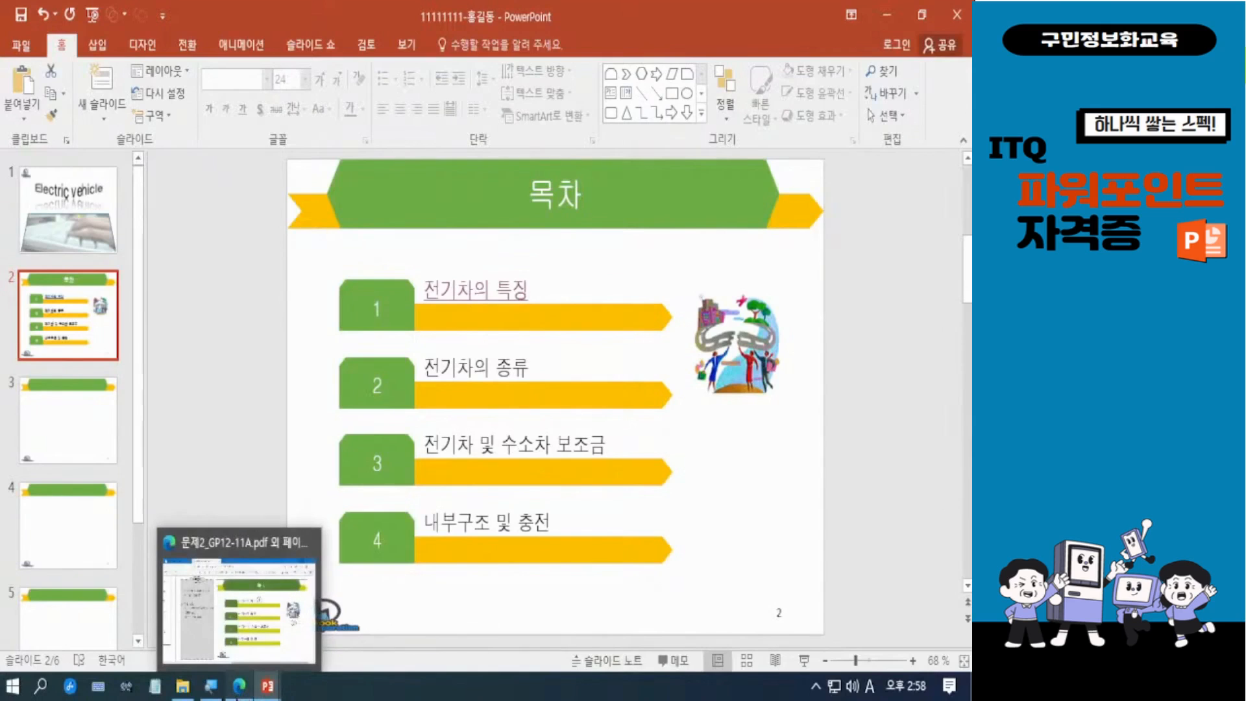
# Step: Switch to the exam PDF 문제1_GP01-08A.pdf and examine the 슬라이드 3 text/video slide requirements and its sample layout
pyautogui.click(239, 688)
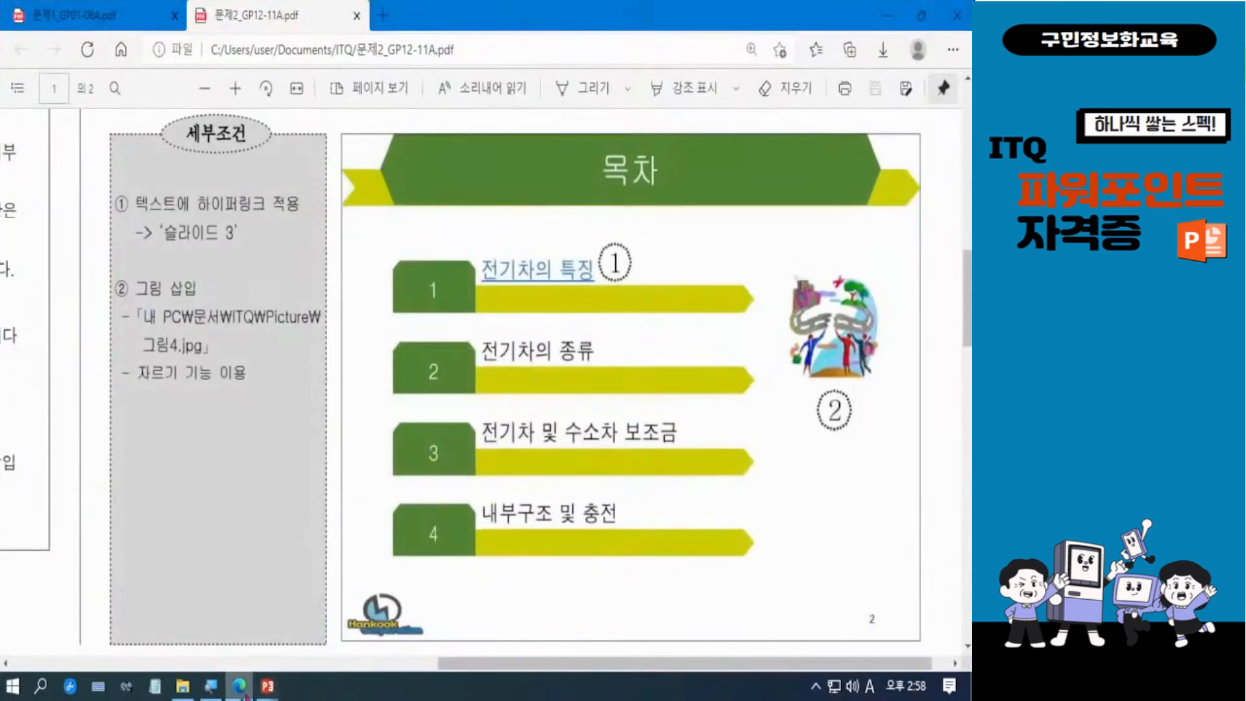
pyautogui.click(85, 26)
pyautogui.click(270, 16)
pyautogui.click(123, 18)
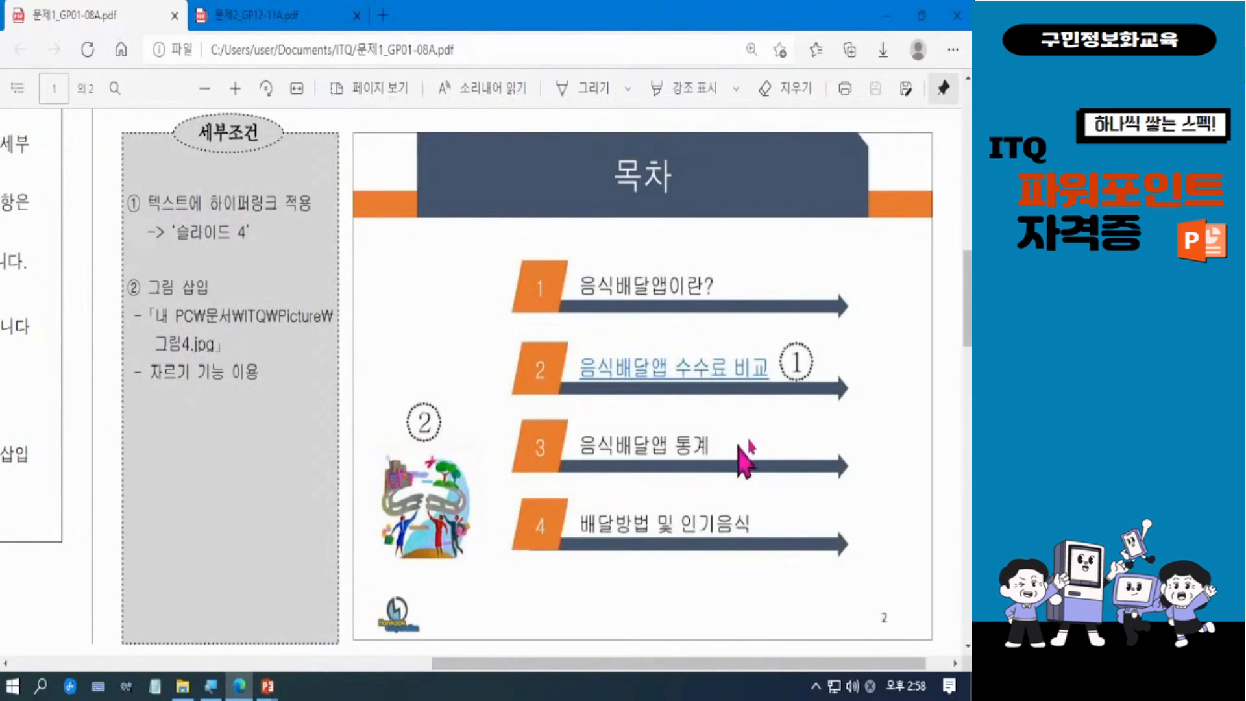
pyautogui.moveTo(967, 306); pyautogui.dragTo(968, 593)
pyautogui.moveTo(897, 666); pyautogui.dragTo(440, 665)
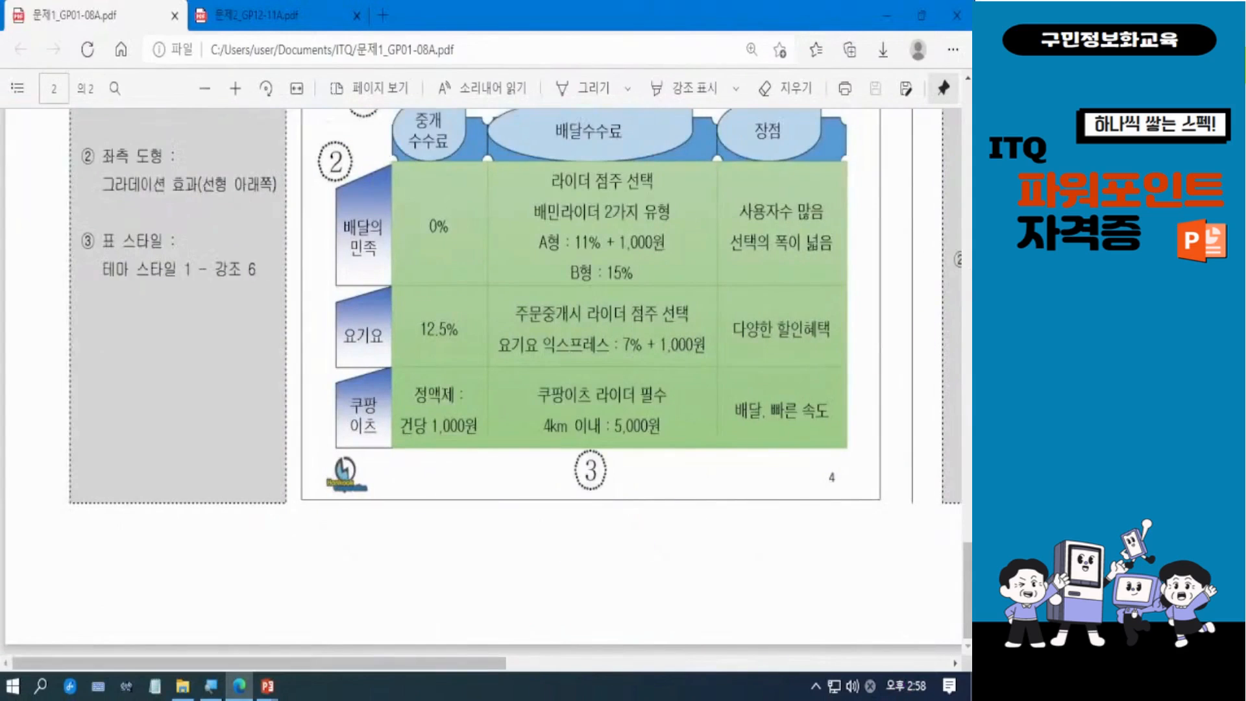
pyautogui.moveTo(968, 594); pyautogui.dragTo(968, 414)
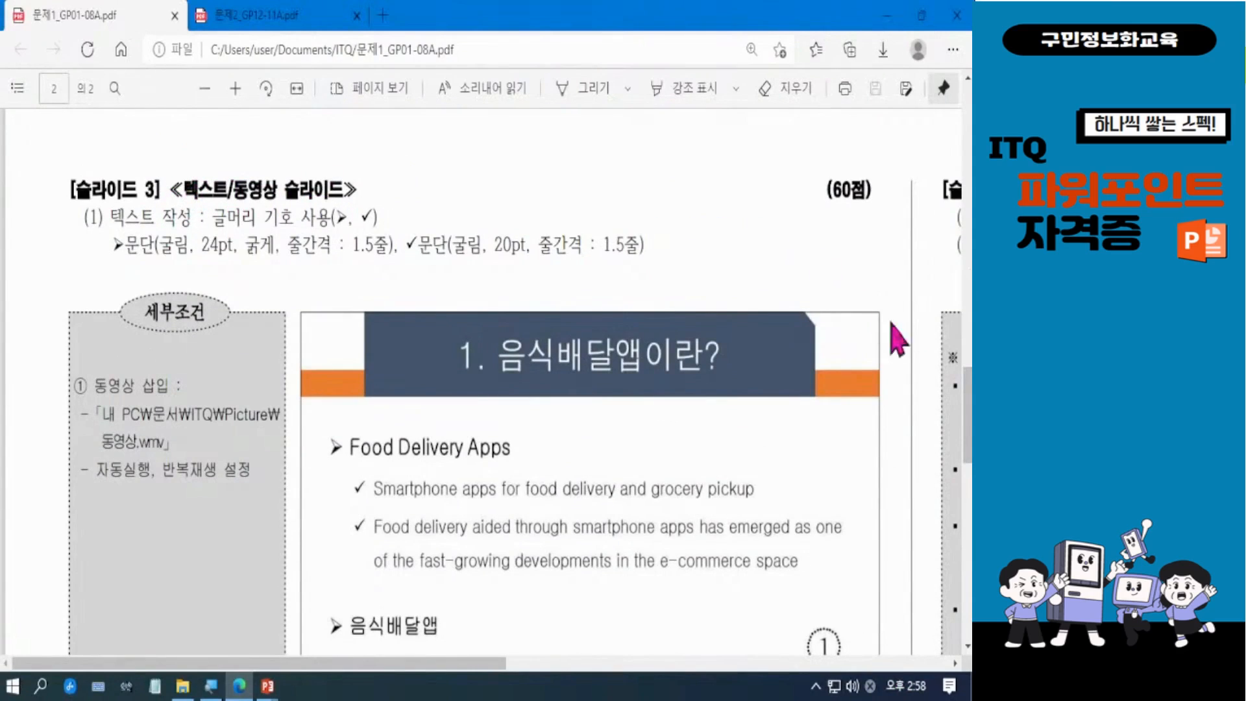
pyautogui.moveTo(969, 405); pyautogui.dragTo(969, 434)
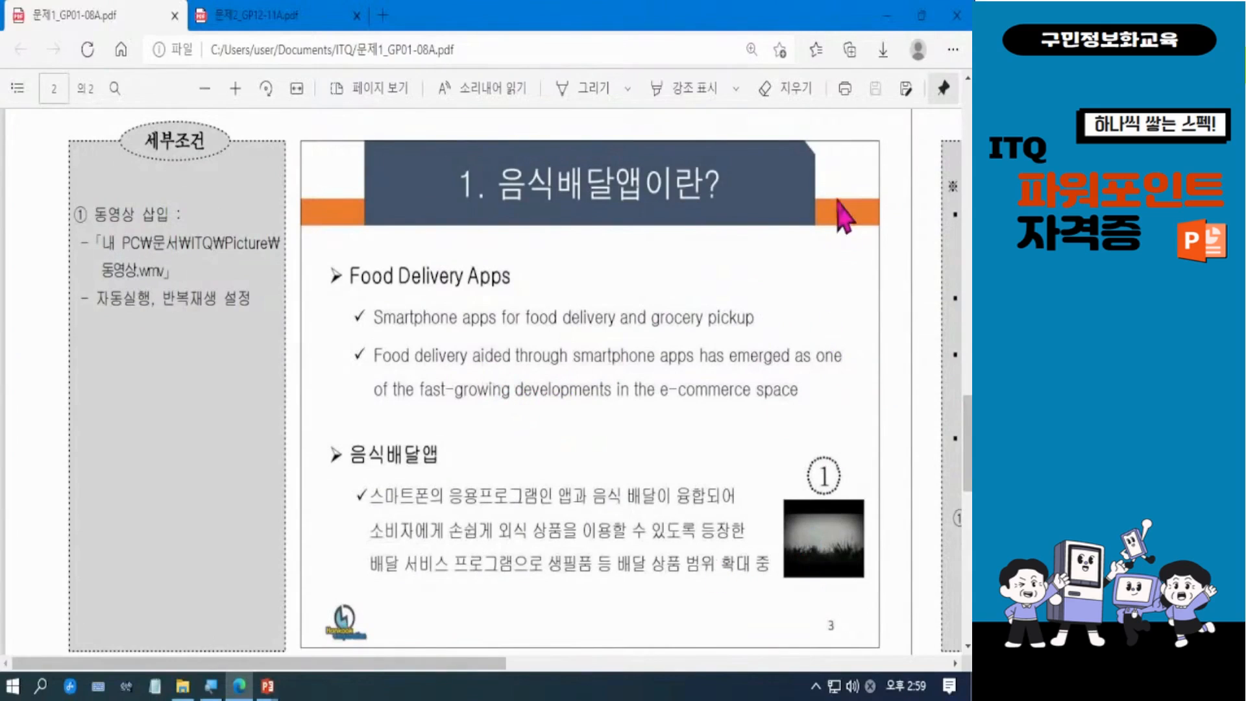
# Step: Switch to the Food Delivery presentation to view its 목차 slide, and return to the Electric vehicle presentation
pyautogui.moveTo(272, 689)
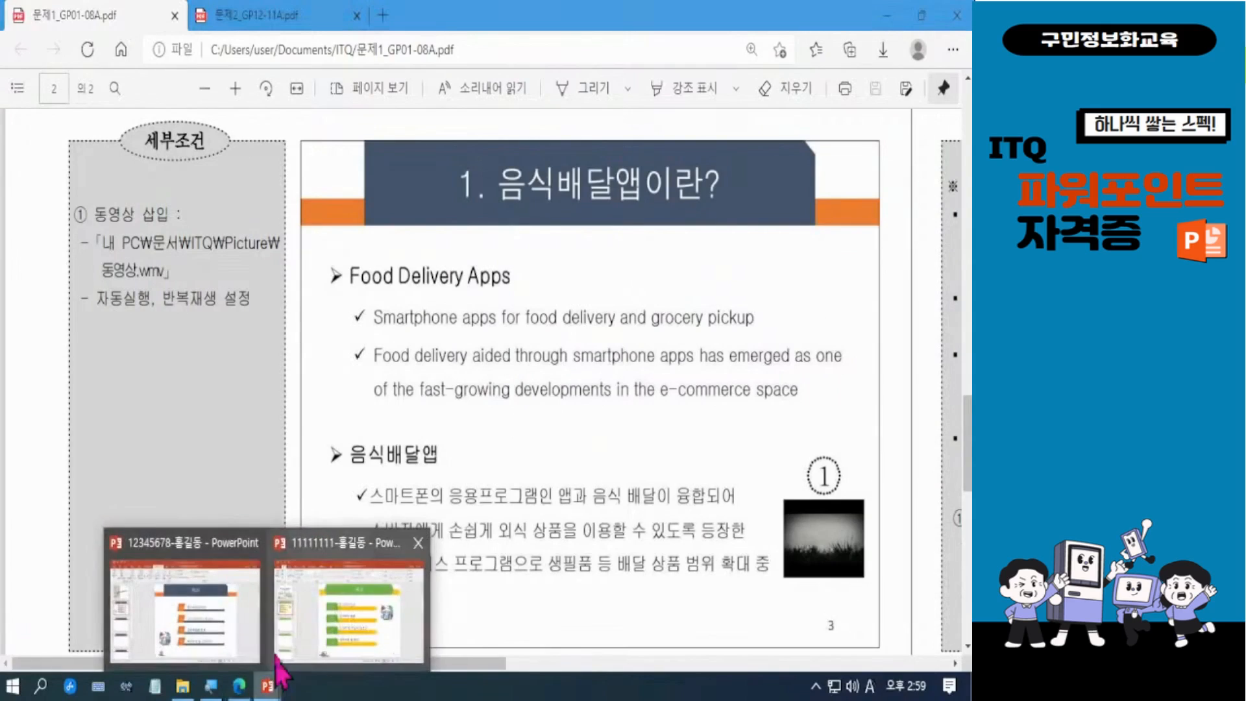
pyautogui.click(236, 633)
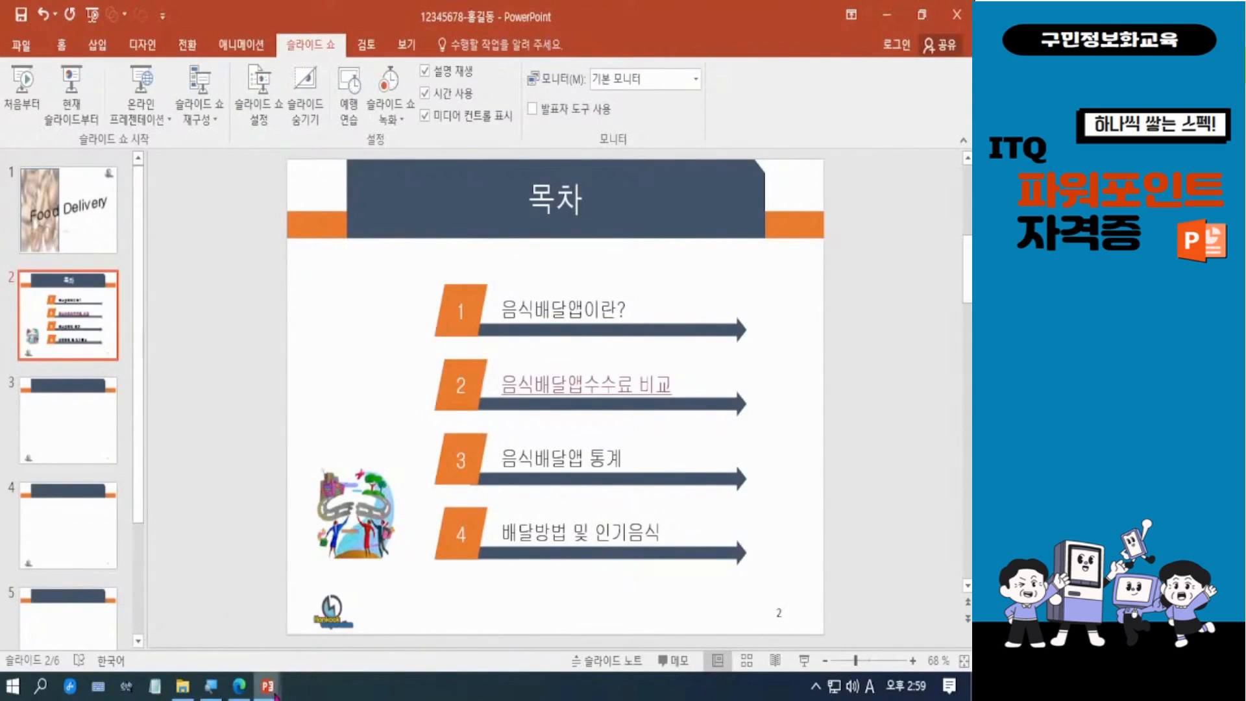
pyautogui.moveTo(275, 696)
pyautogui.click(345, 617)
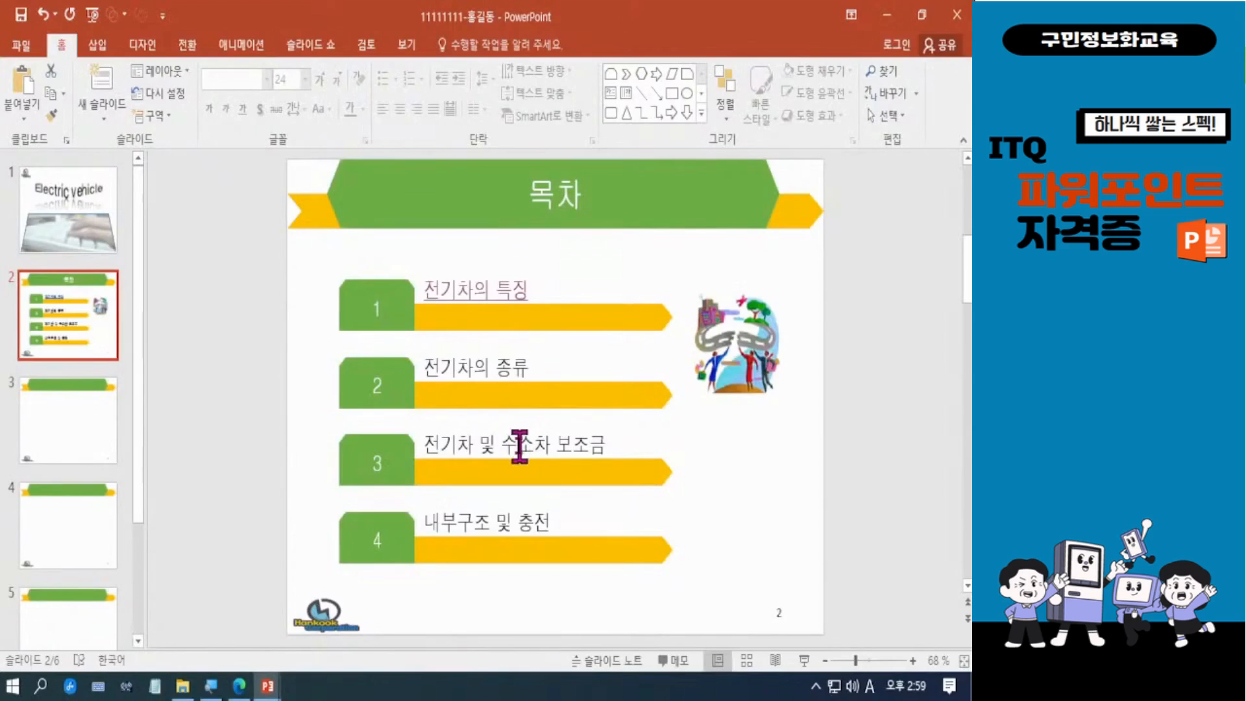